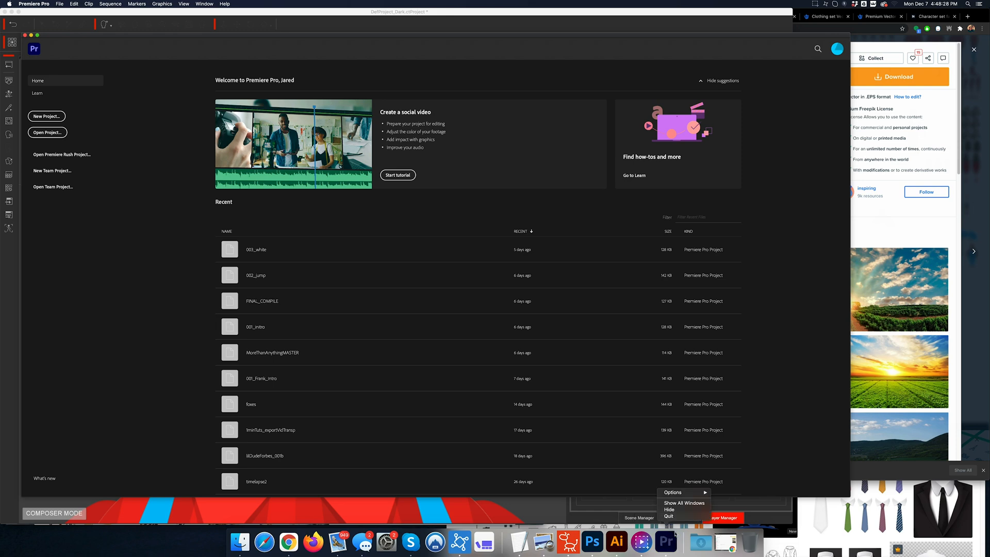
Step: Hide Premiere Pro, switch to Cartoon Animator and select the beard on the character's head
{"action": "left_click", "coordinate": [674, 510]}
{"action": "left_click", "coordinate": [511, 344]}
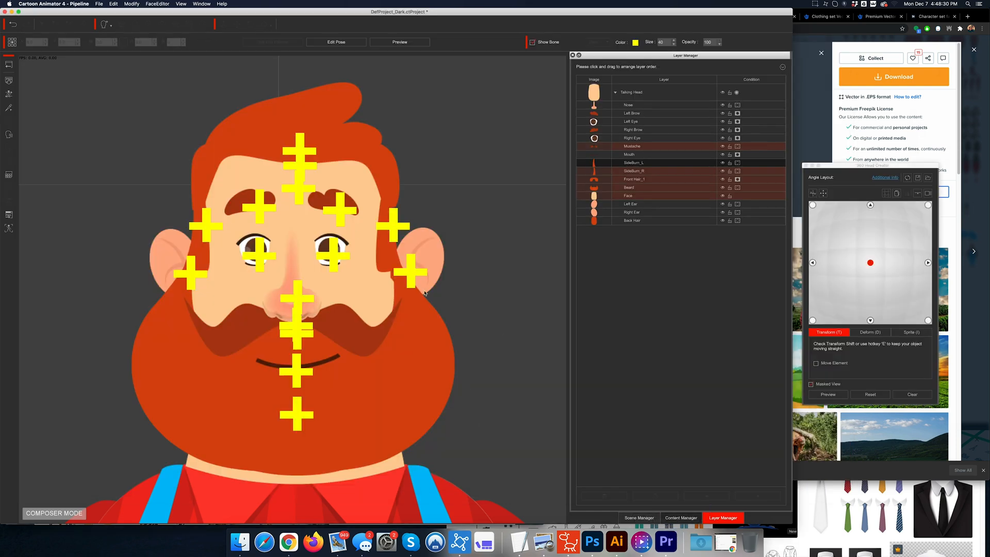
{"action": "left_click", "coordinate": [222, 338]}
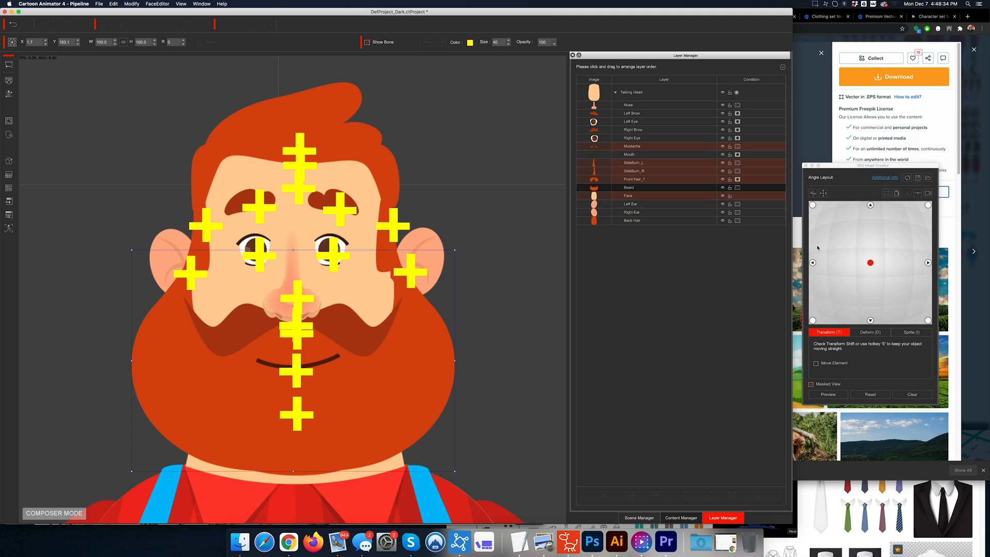
Step: Preview the head's turning motion, and compare the right-facing angle with the front angle
{"action": "left_click", "coordinate": [828, 394]}
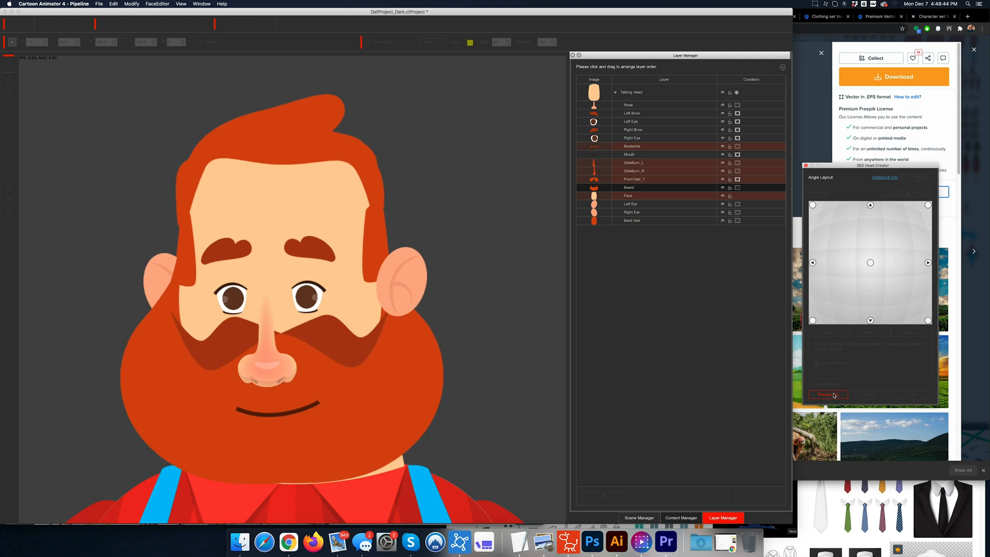
{"action": "left_click", "coordinate": [870, 262]}
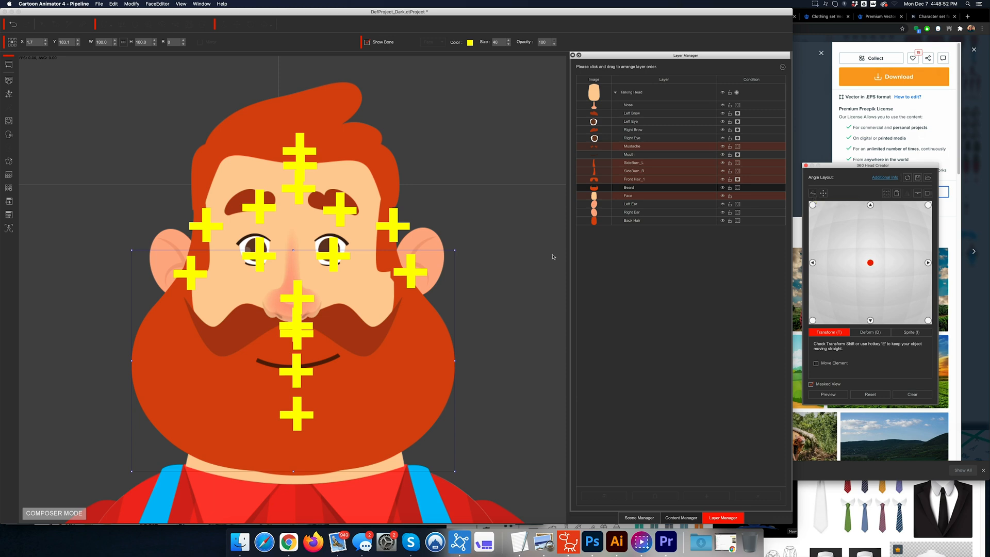
{"action": "left_click", "coordinate": [928, 263]}
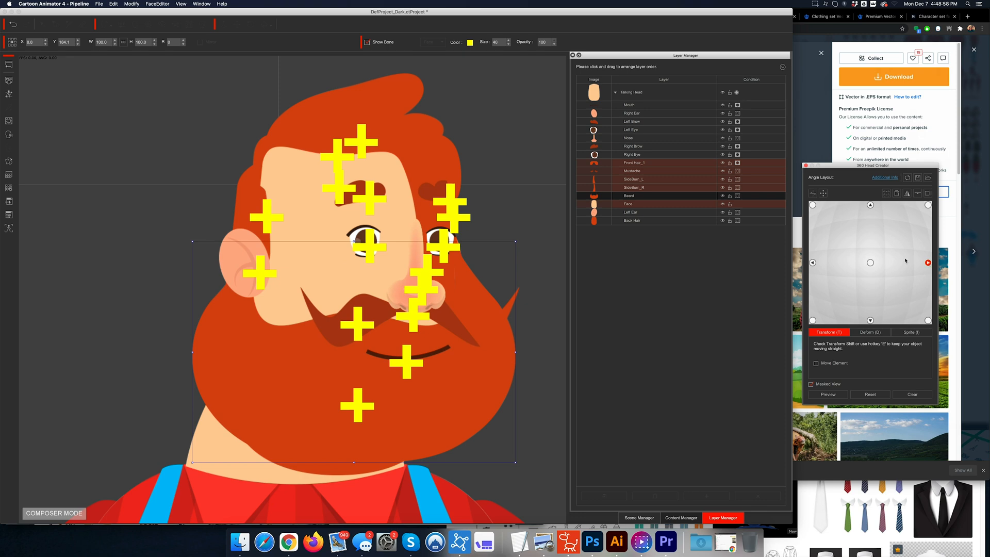
{"action": "left_click", "coordinate": [870, 263]}
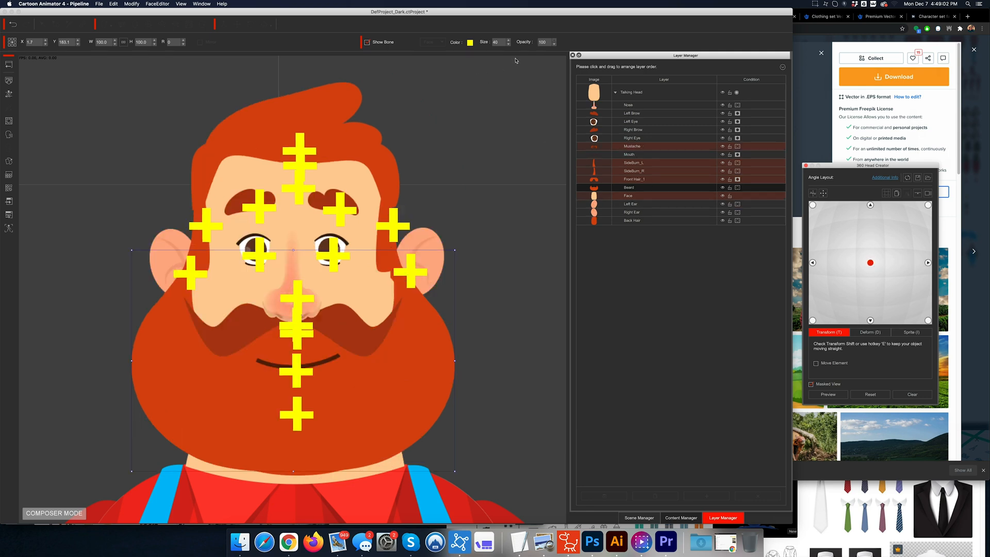
Step: Reduce the bone marker size to 10
{"action": "left_click", "coordinate": [502, 44]}
{"action": "type", "text": "20"}
{"action": "key", "text": "Return"}
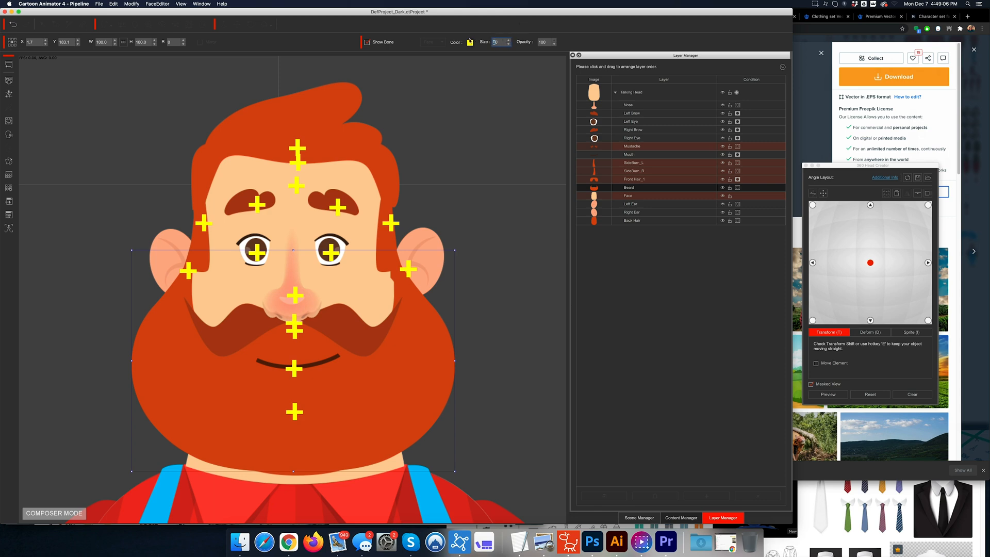
{"action": "type", "text": "10"}
{"action": "key", "text": "Return"}
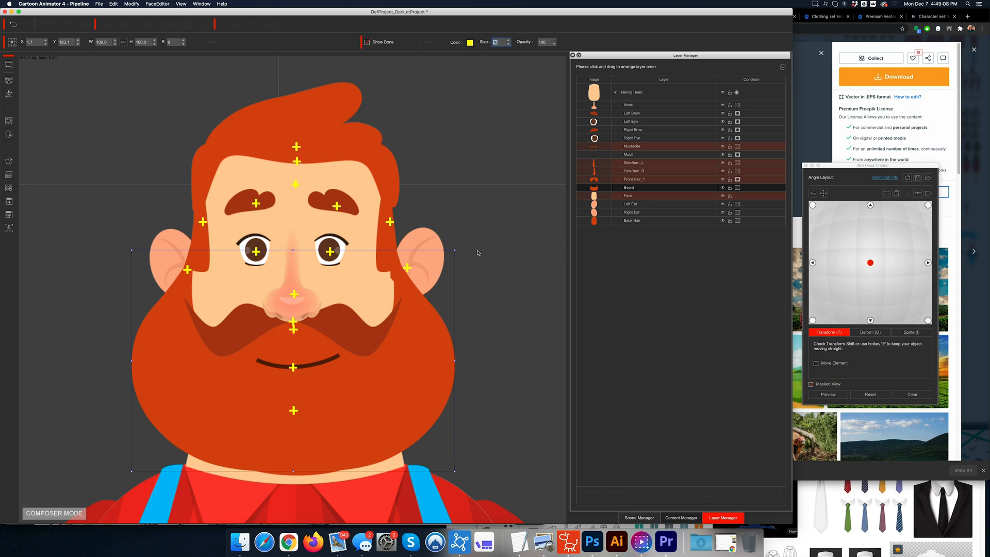
Step: In the right-facing angle, move the Back Hair up and slightly toward the front of the face
{"action": "left_click", "coordinate": [707, 266]}
{"action": "left_click", "coordinate": [928, 264]}
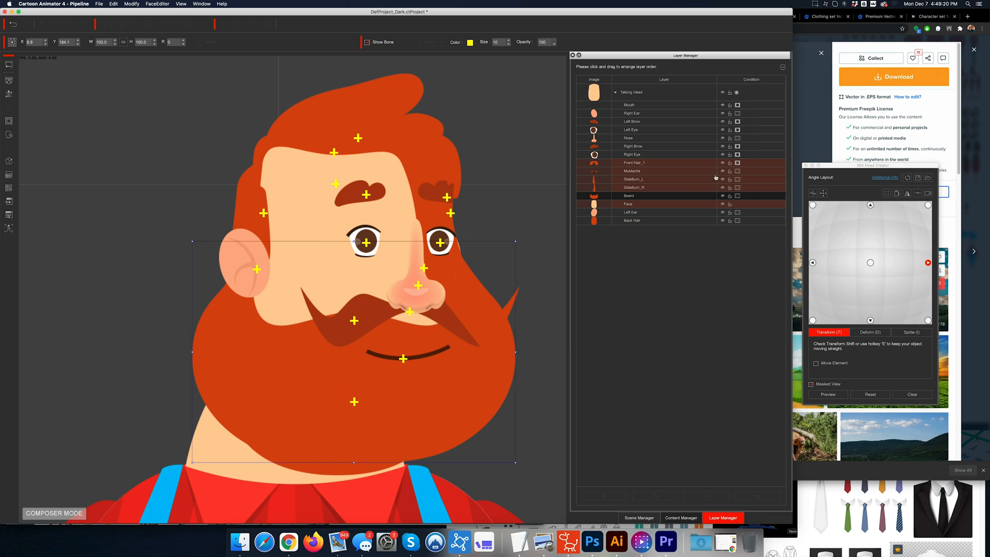
{"action": "left_click", "coordinate": [367, 219]}
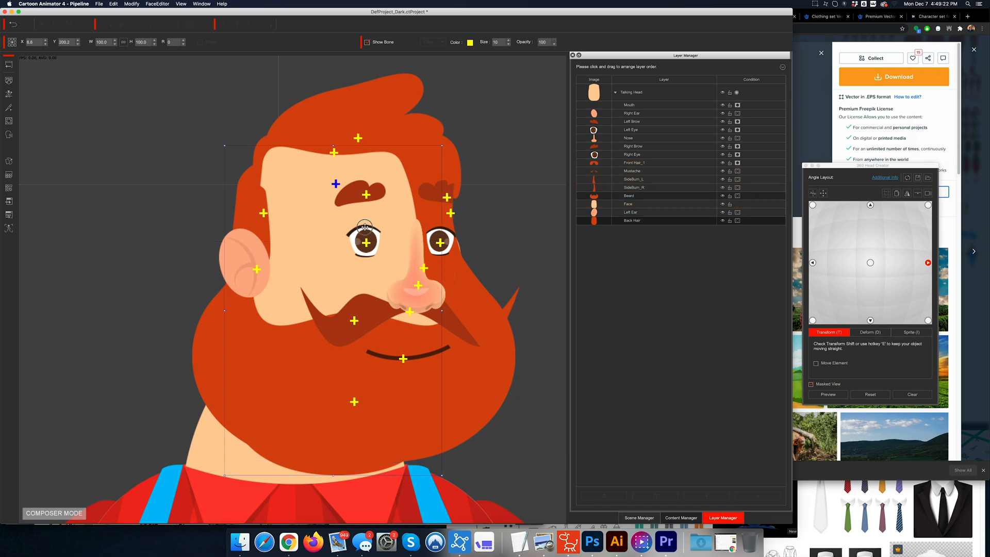
{"action": "left_click_drag", "start_coordinate": [365, 225], "coordinate": [373, 192]}
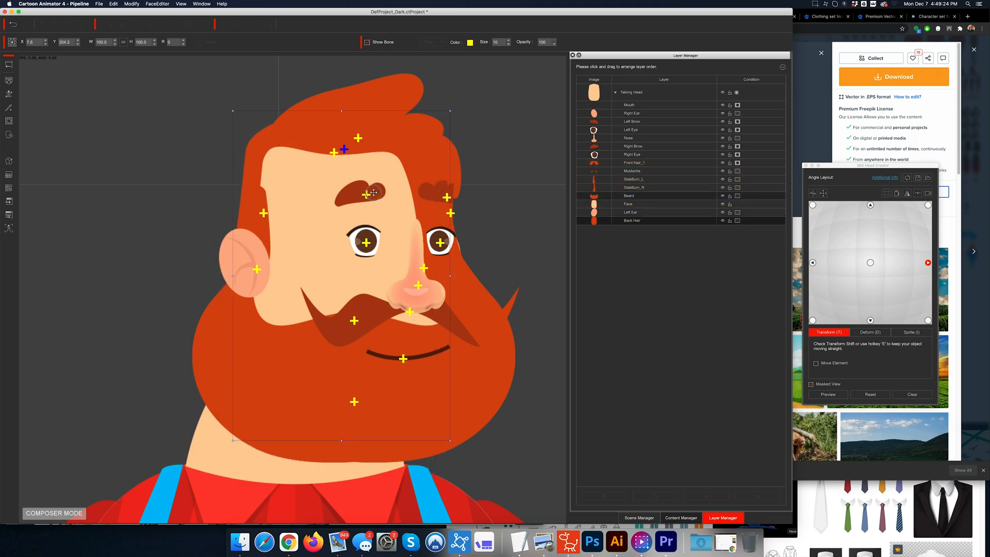
Step: Move SideBurn_R forward onto the cheek and SideBurn_L inward toward the nose
{"action": "left_click", "coordinate": [643, 189]}
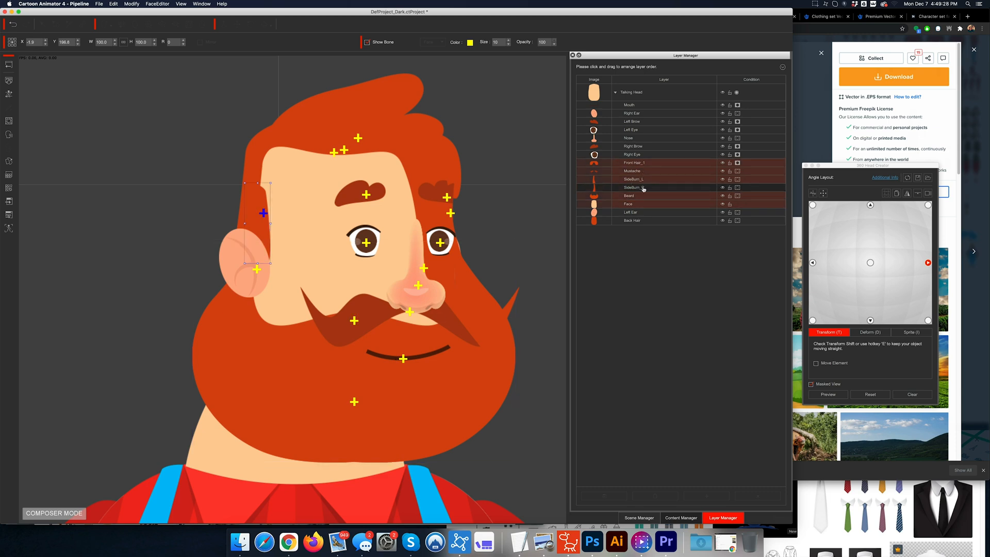
{"action": "left_click_drag", "start_coordinate": [260, 208], "coordinate": [274, 212]}
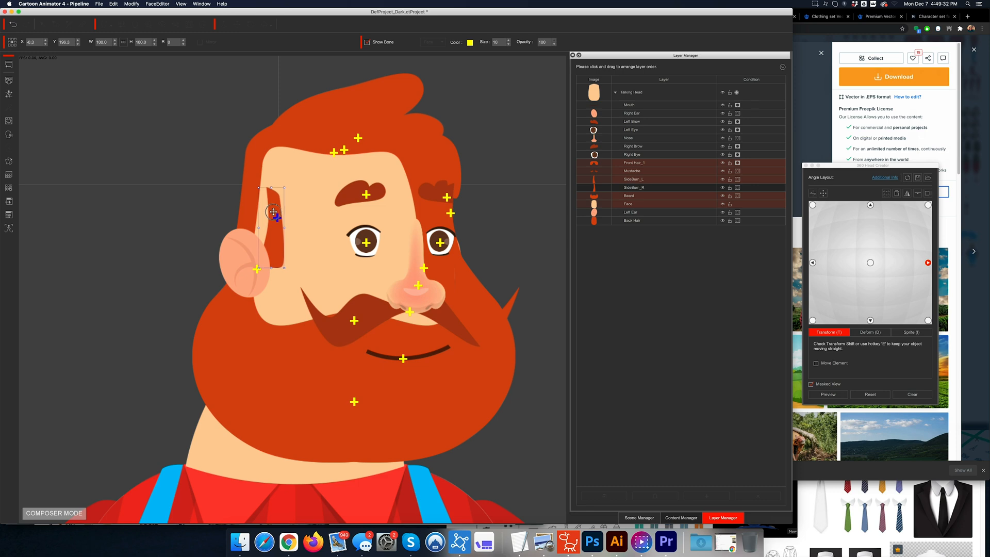
{"action": "left_click", "coordinate": [654, 180]}
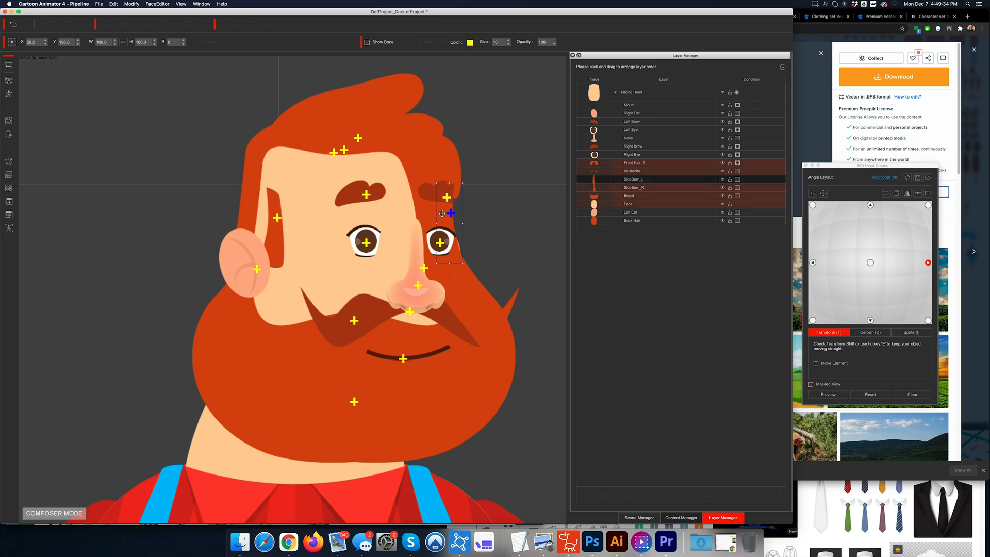
{"action": "left_click_drag", "start_coordinate": [441, 213], "coordinate": [437, 213]}
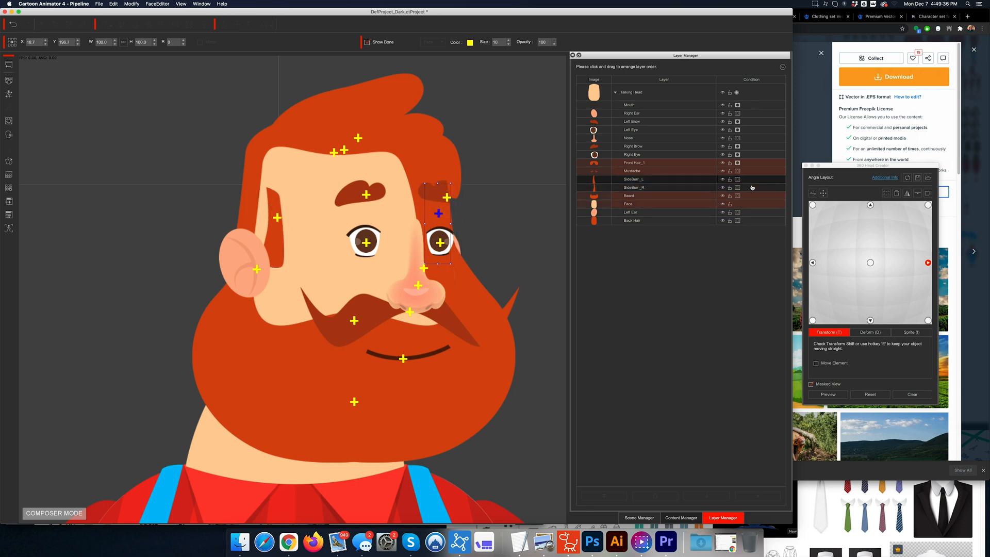
Step: Enable masking for the SideBurn_L and SideBurn_R layers, and check them in the front and right-facing angles
{"action": "left_click", "coordinate": [737, 179]}
{"action": "left_click", "coordinate": [737, 188]}
{"action": "left_click", "coordinate": [870, 262]}
{"action": "left_click", "coordinate": [870, 262]}
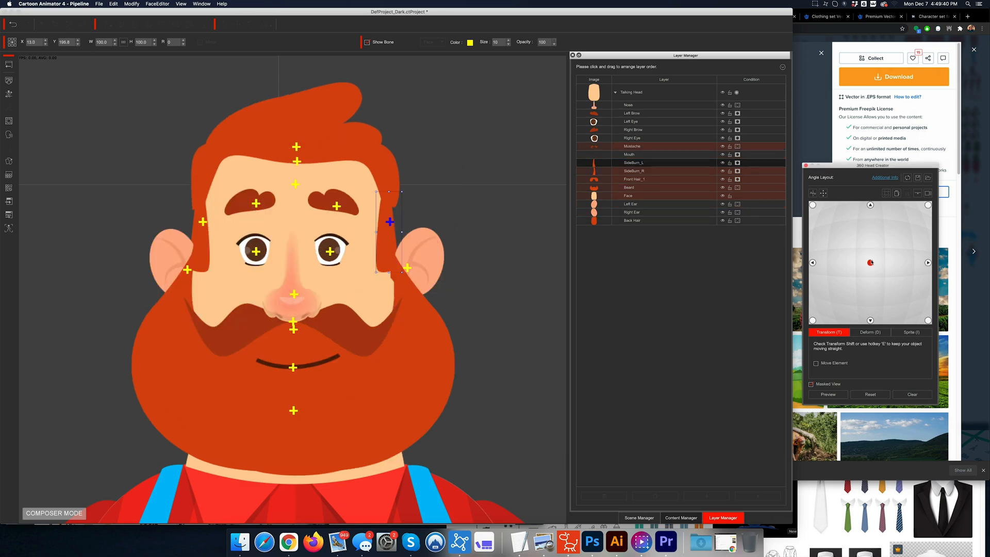
{"action": "left_click", "coordinate": [928, 263]}
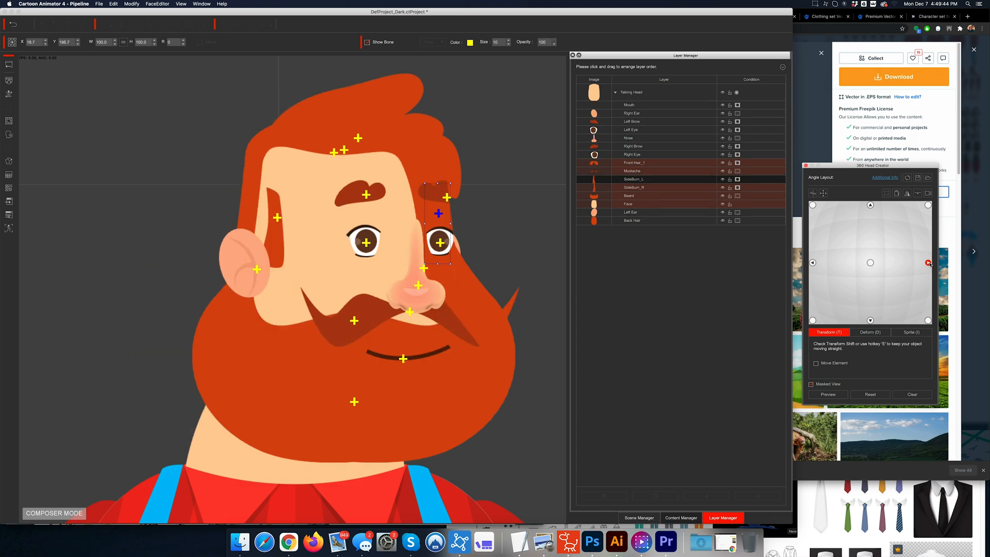
{"action": "left_click", "coordinate": [737, 172]}
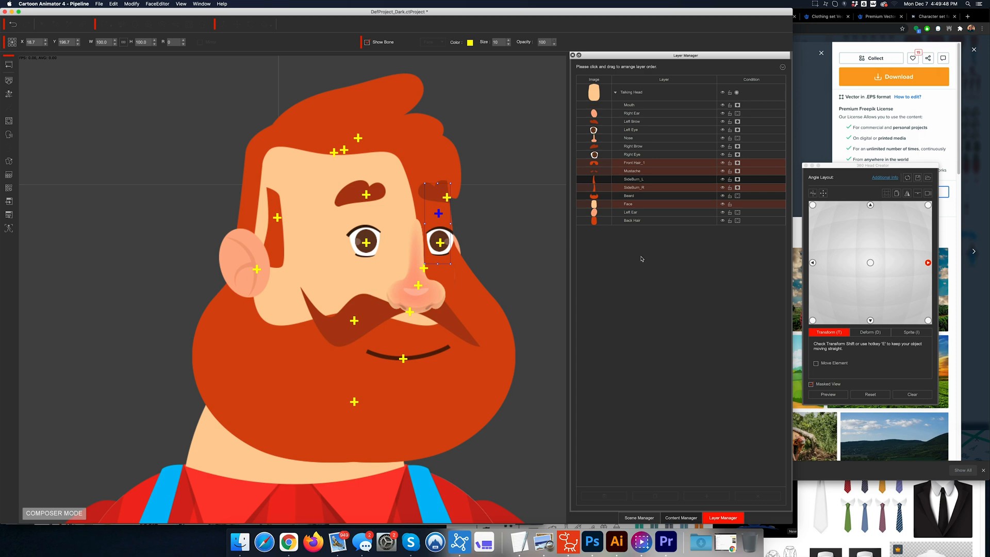
{"action": "left_click", "coordinate": [737, 171]}
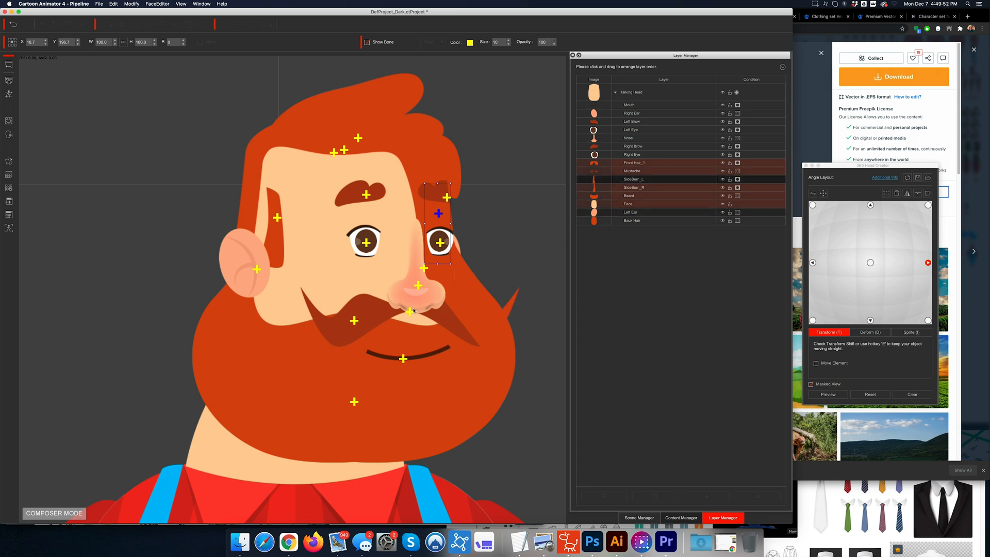
Step: Shift the nose back toward the near eye, narrow it to about 82% width and deform it in perspective
{"action": "left_click", "coordinate": [418, 288]}
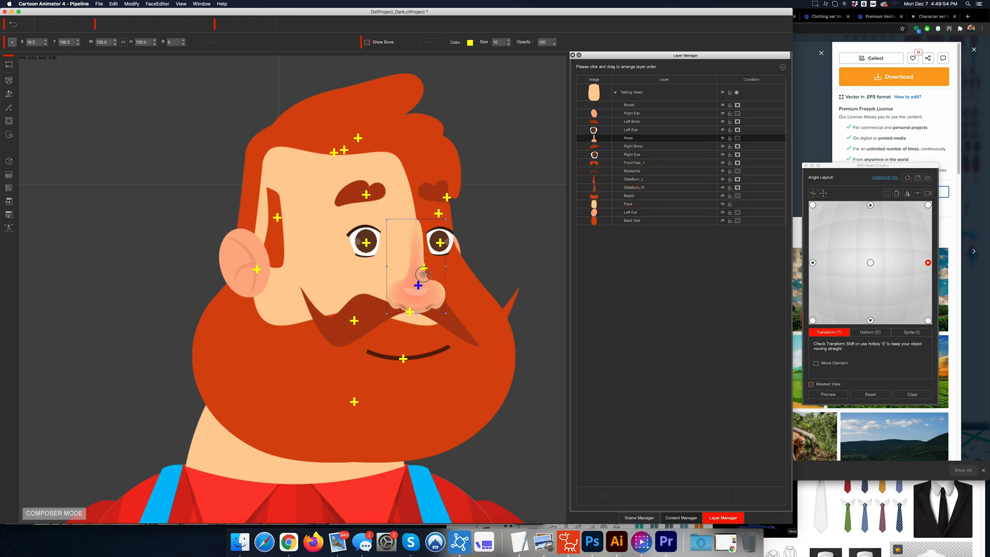
{"action": "mouse_move", "coordinate": [417, 274]}
{"action": "left_mouse_down"}
{"action": "mouse_move", "coordinate": [377, 266]}
{"action": "mouse_move", "coordinate": [404, 271]}
{"action": "left_mouse_up"}
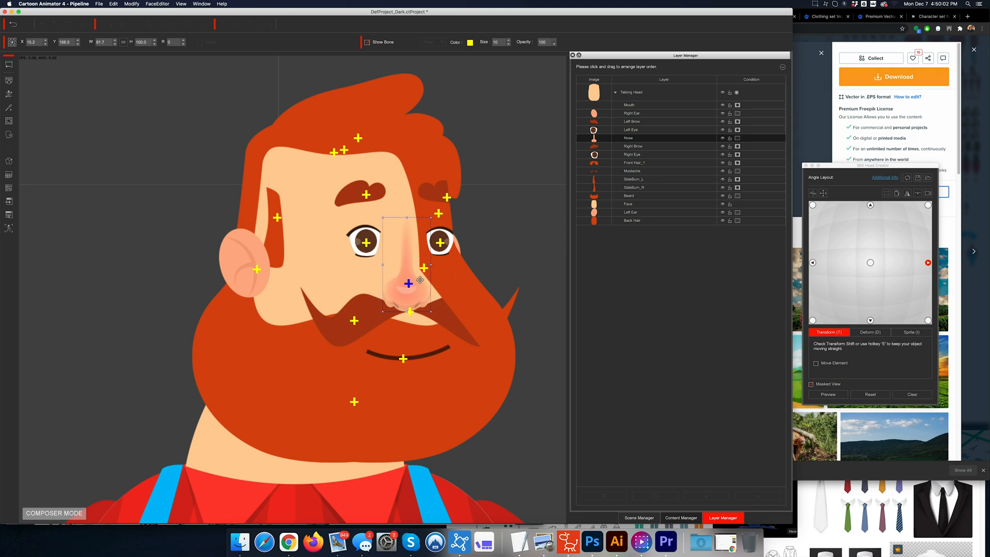
{"action": "left_click", "coordinate": [876, 333]}
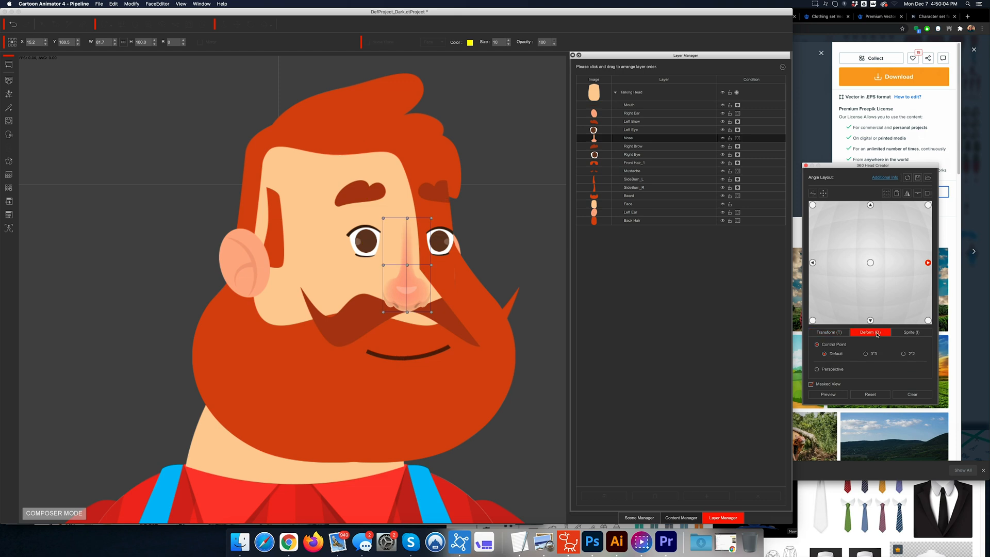
{"action": "left_click", "coordinate": [831, 369]}
{"action": "left_click_drag", "start_coordinate": [431, 218], "coordinate": [431, 219]}
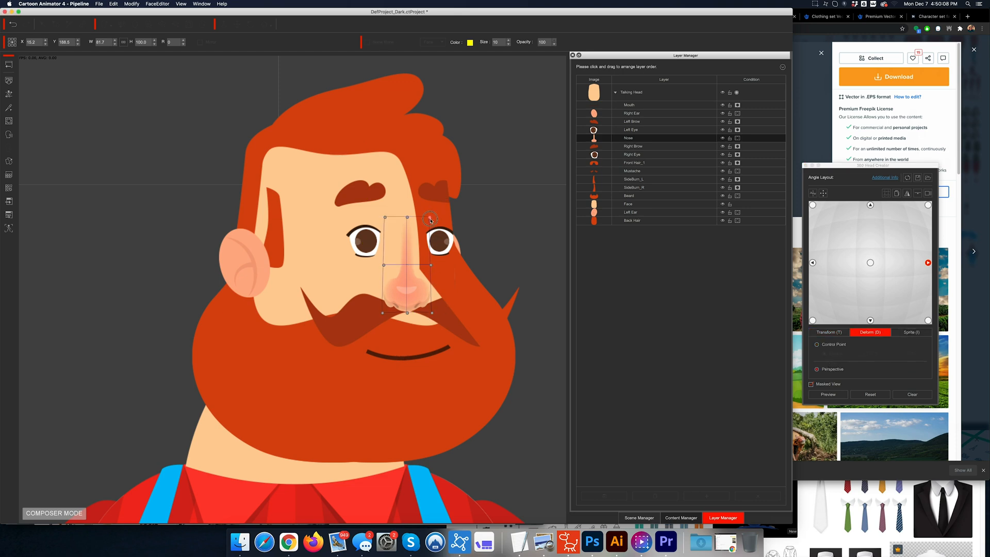
{"action": "left_click_drag", "start_coordinate": [431, 268], "coordinate": [420, 263]}
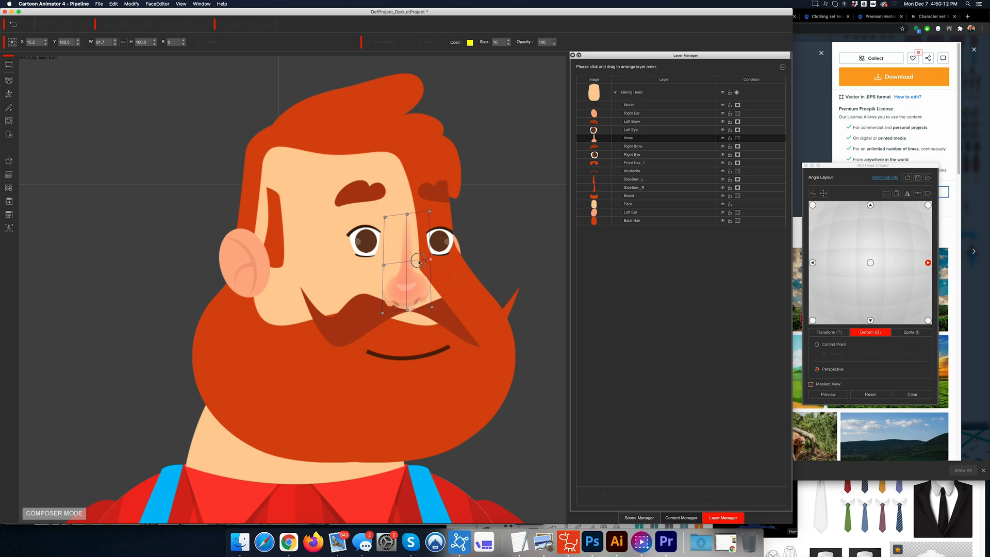
{"action": "left_click_drag", "start_coordinate": [385, 218], "coordinate": [385, 211]}
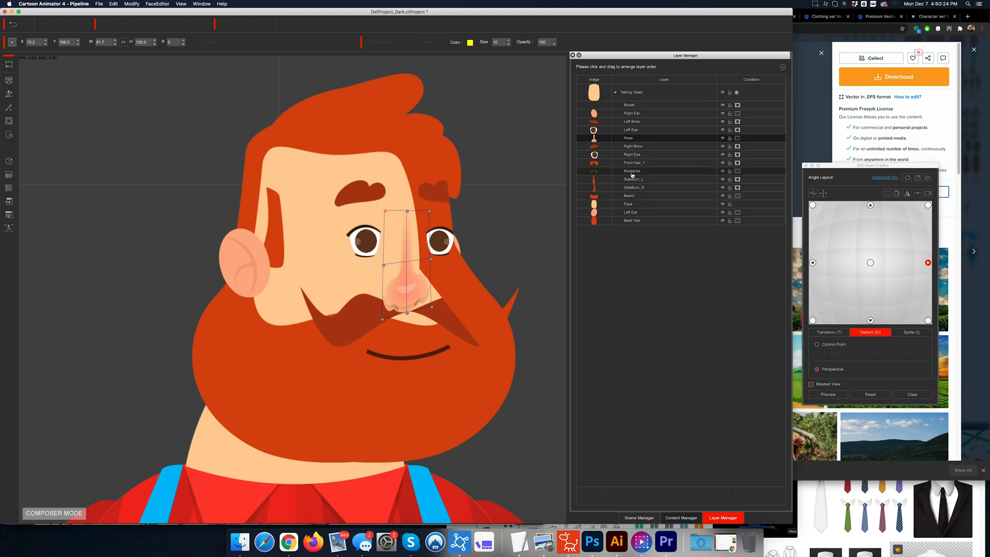
Step: Deform the mustache in perspective so its near side is taller than its far side, and nudge it down
{"action": "left_click", "coordinate": [366, 340]}
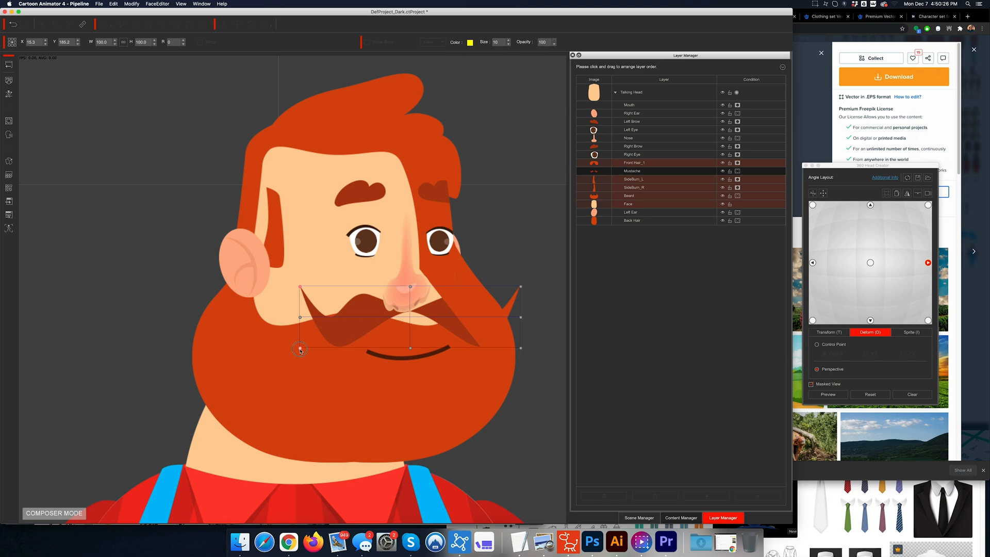
{"action": "left_click_drag", "start_coordinate": [300, 349], "coordinate": [300, 355]}
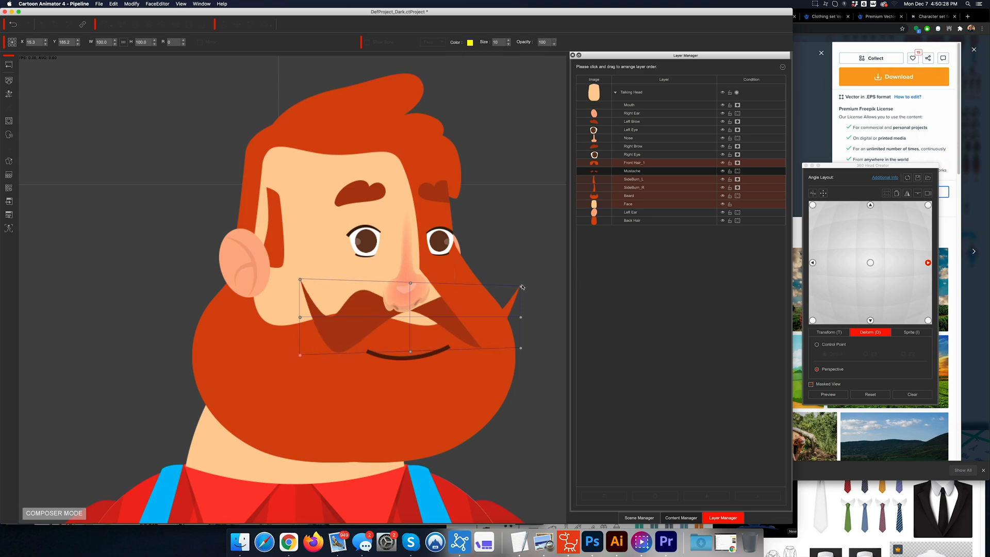
{"action": "left_click_drag", "start_coordinate": [522, 287], "coordinate": [521, 303]}
{"action": "left_click", "coordinate": [828, 332]}
{"action": "left_click_drag", "start_coordinate": [352, 314], "coordinate": [347, 321]}
Step: Rotate the beard to 354 degrees, shift it toward the facing direction and narrow it to about 93% width
{"action": "left_click", "coordinate": [461, 410]}
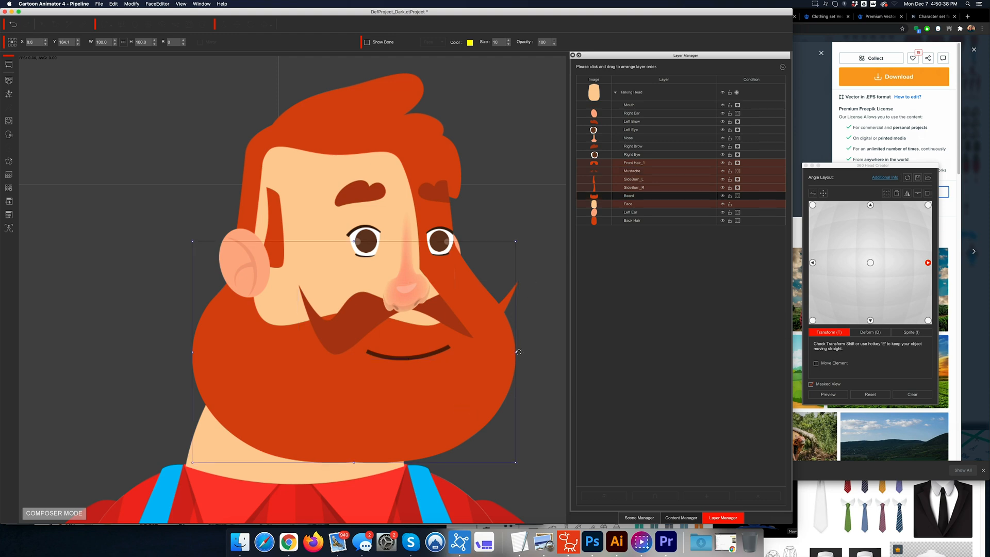
{"action": "left_click_drag", "start_coordinate": [518, 352], "coordinate": [524, 337]}
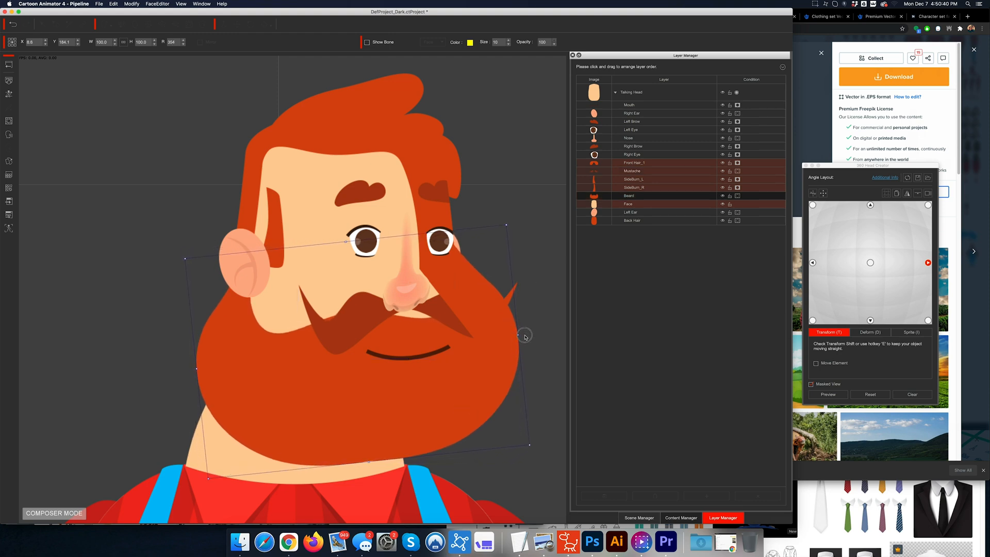
{"action": "left_click_drag", "start_coordinate": [412, 366], "coordinate": [428, 359]}
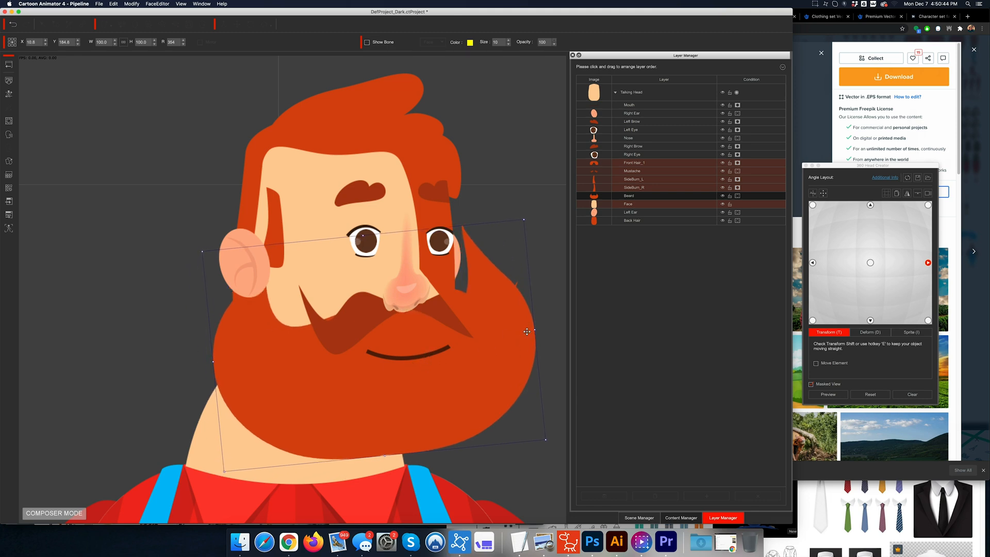
{"action": "left_click_drag", "start_coordinate": [536, 329], "coordinate": [504, 336]}
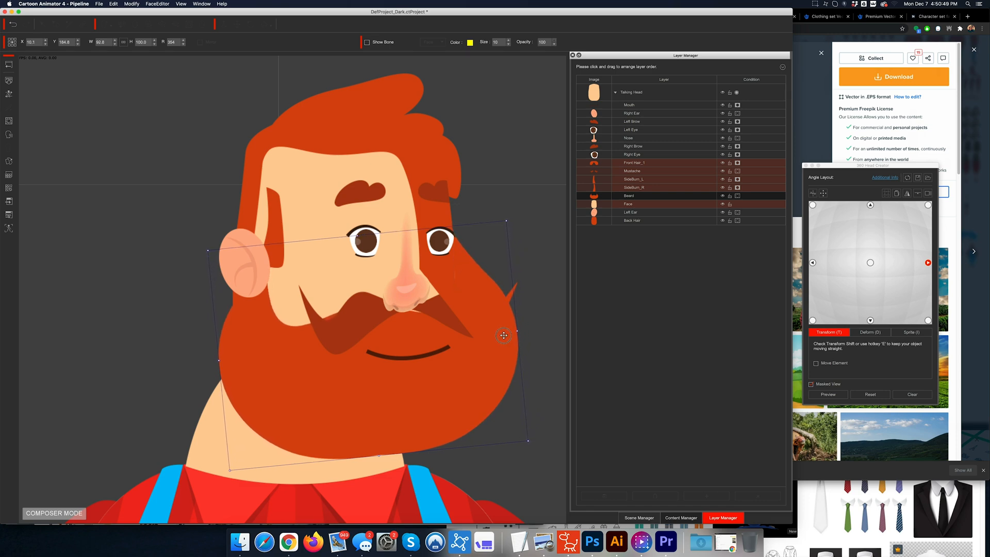
Step: Move Front Hair_1 toward the facing direction and SideBurn_L out to the far edge of the face
{"action": "left_click", "coordinate": [411, 171]}
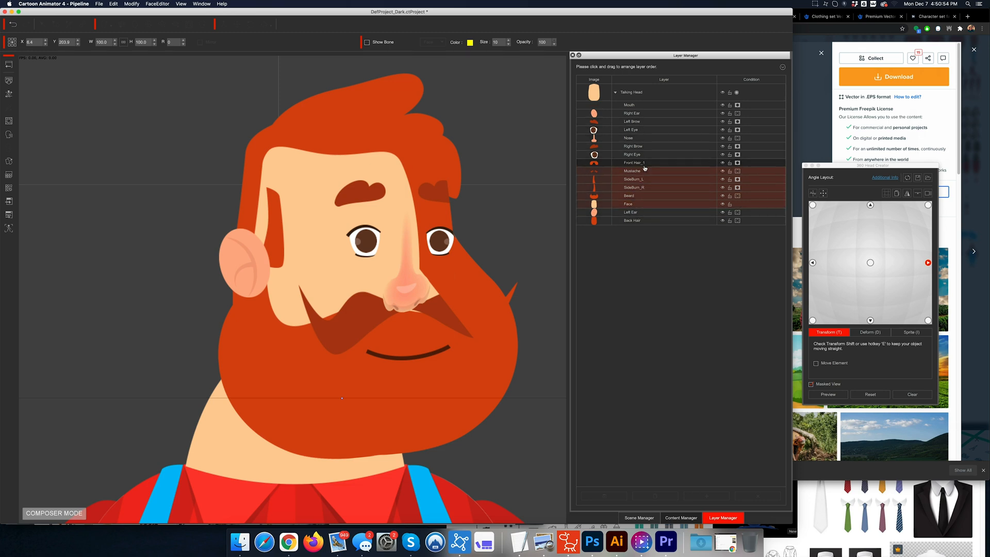
{"action": "left_click_drag", "start_coordinate": [130, 369], "coordinate": [155, 359]}
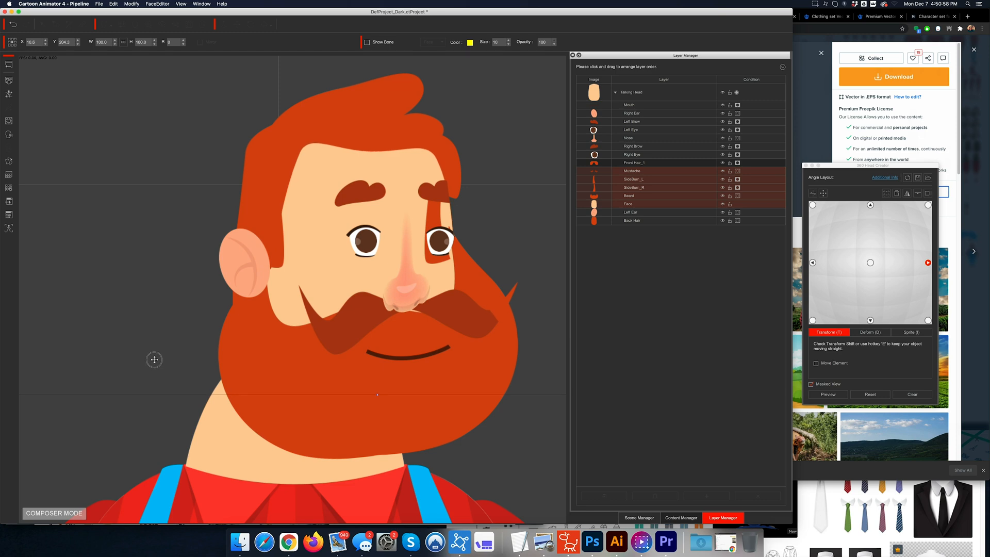
{"action": "left_click", "coordinate": [645, 179]}
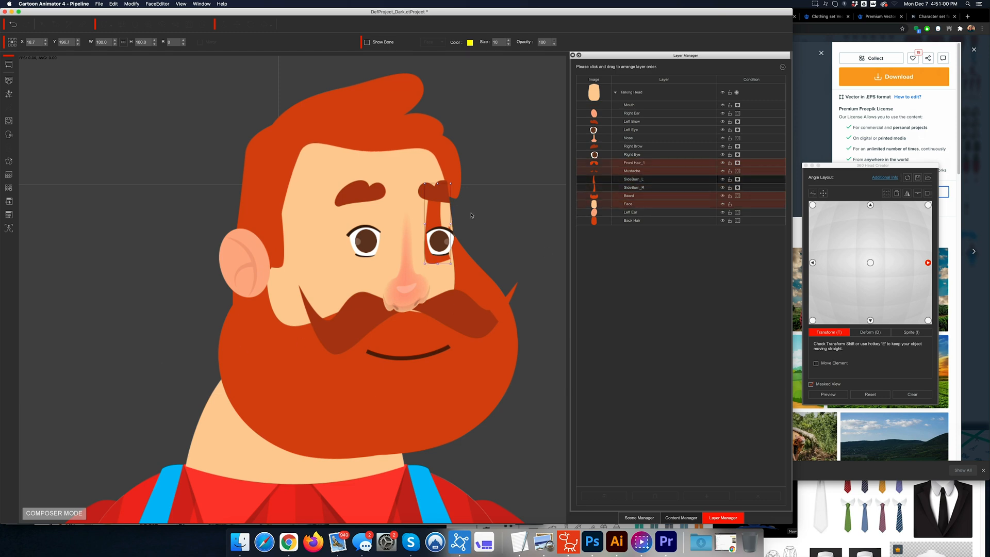
{"action": "left_click_drag", "start_coordinate": [436, 216], "coordinate": [465, 214]}
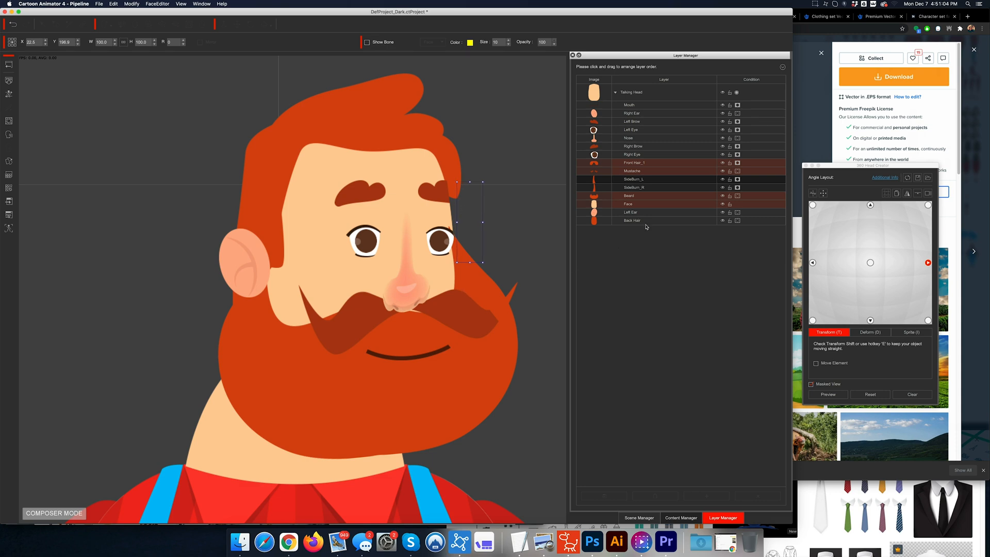
Step: Rotate the beard to 357 degrees and shift it slightly back from the facing direction
{"action": "left_click", "coordinate": [643, 196]}
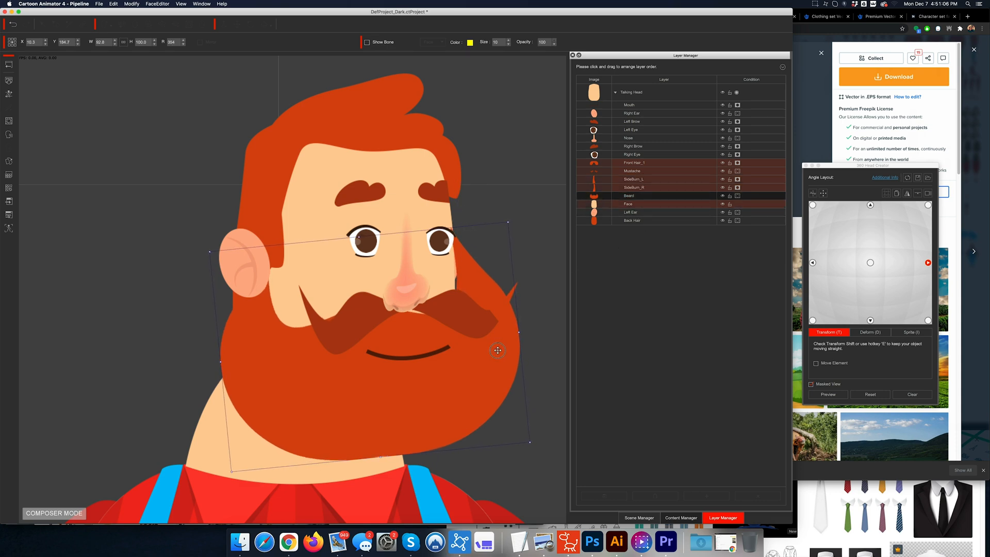
{"action": "mouse_move", "coordinate": [497, 350]}
{"action": "left_mouse_down"}
{"action": "mouse_move", "coordinate": [519, 336]}
{"action": "mouse_move", "coordinate": [494, 352]}
{"action": "left_mouse_up"}
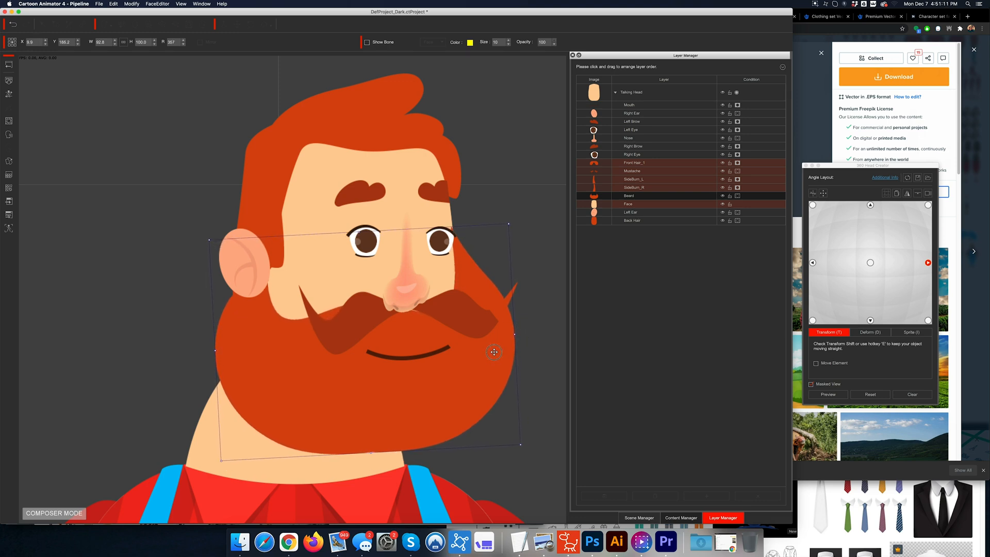
Step: Nudge the left eye slightly toward the nose and preview the head turn
{"action": "left_click", "coordinate": [443, 235]}
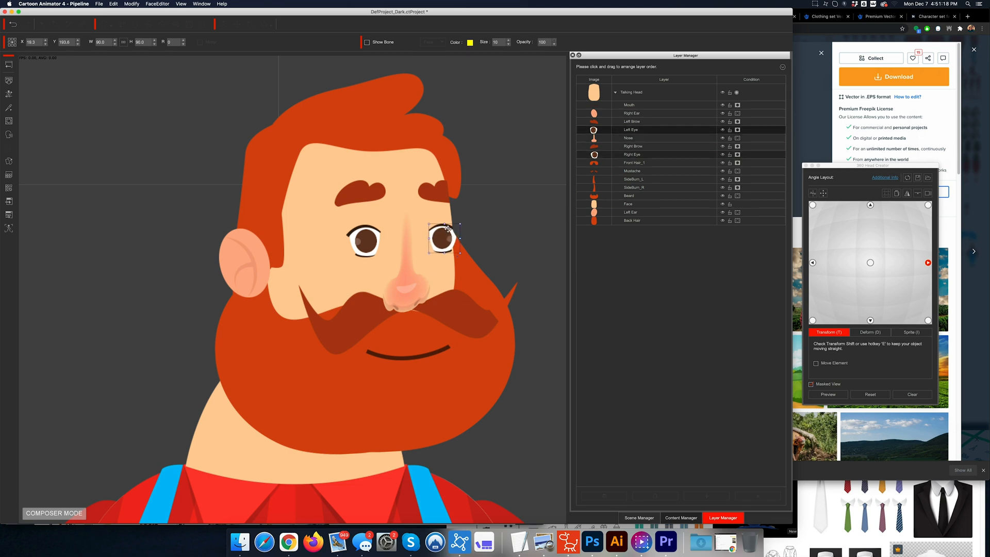
{"action": "left_click_drag", "start_coordinate": [444, 234], "coordinate": [441, 233]}
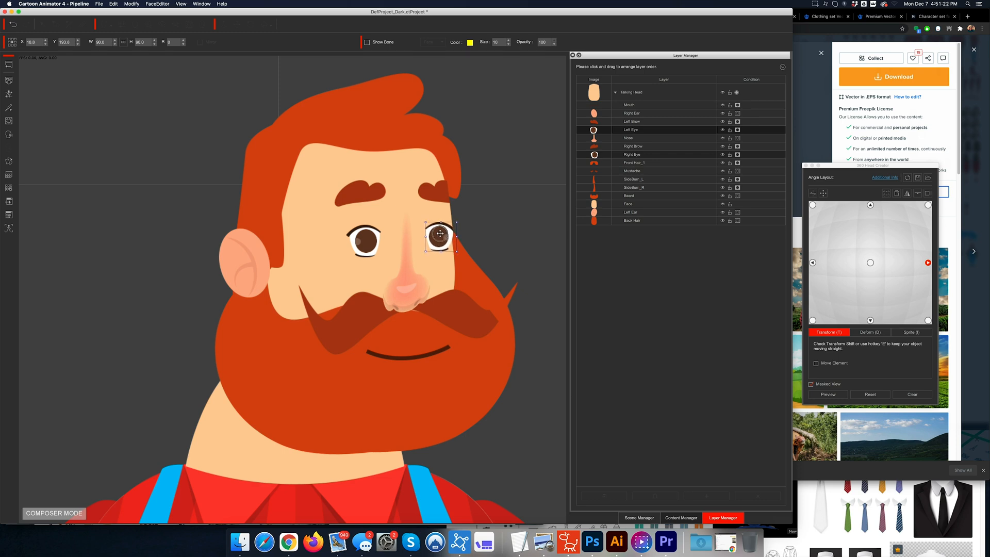
{"action": "left_click", "coordinate": [834, 394]}
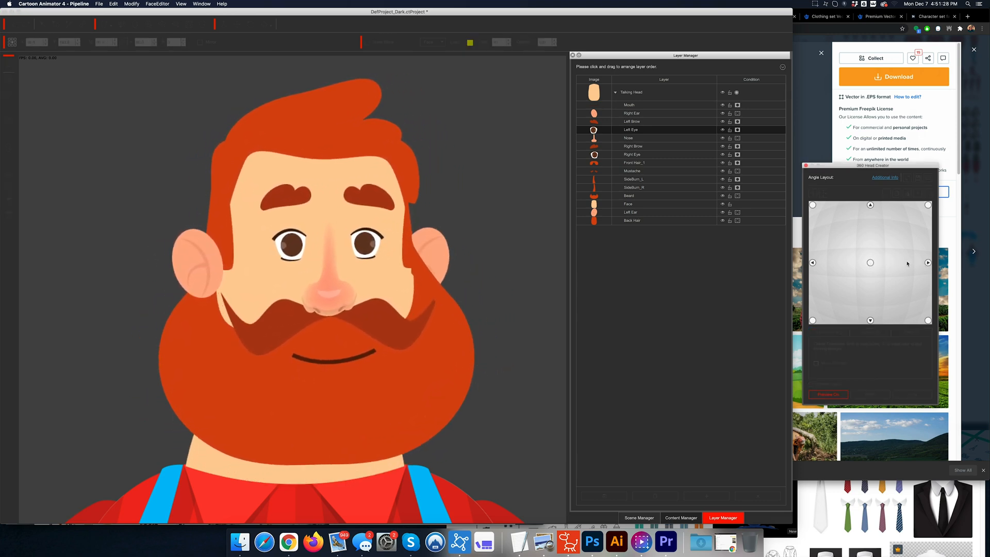
{"action": "left_click", "coordinate": [828, 395]}
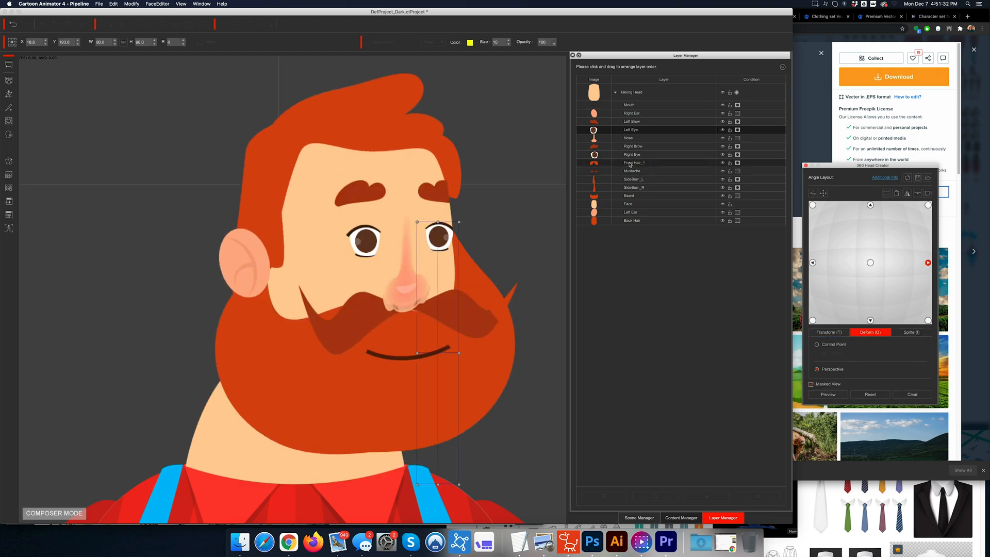
Step: Deform the nose with the default control points, shifting its middle and tip toward the facing direction, and preview the turn
{"action": "left_click", "coordinate": [649, 138]}
{"action": "left_click", "coordinate": [831, 343]}
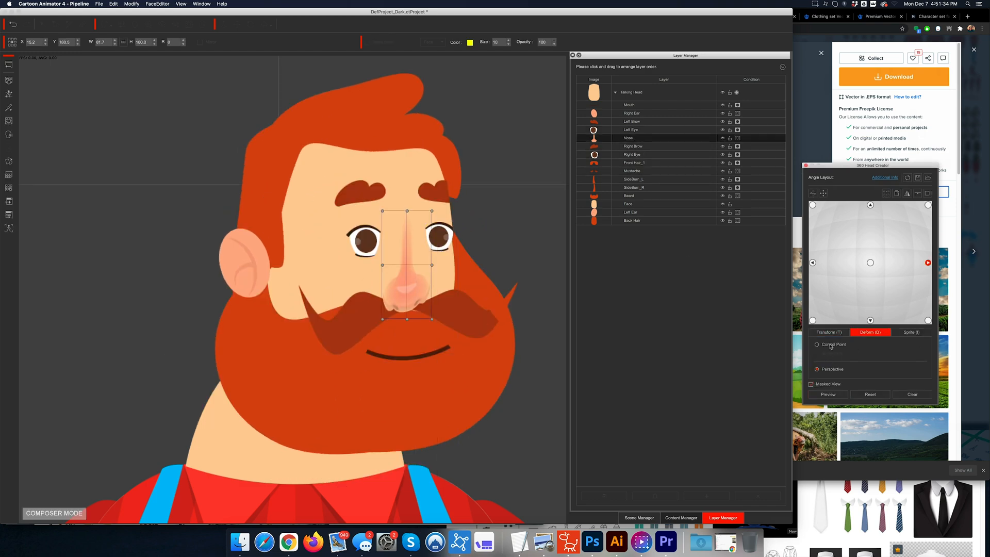
{"action": "left_click", "coordinate": [903, 354]}
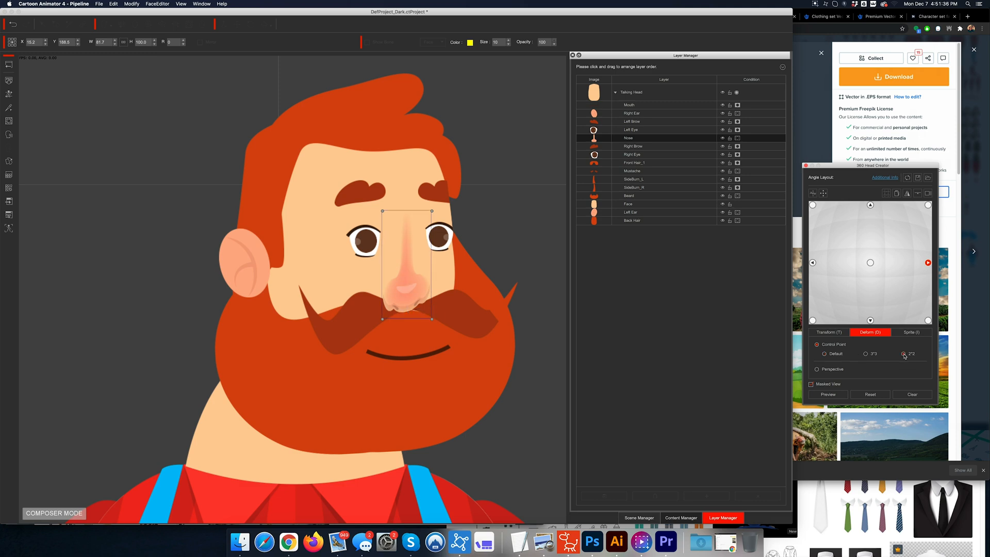
{"action": "left_click", "coordinate": [824, 354]}
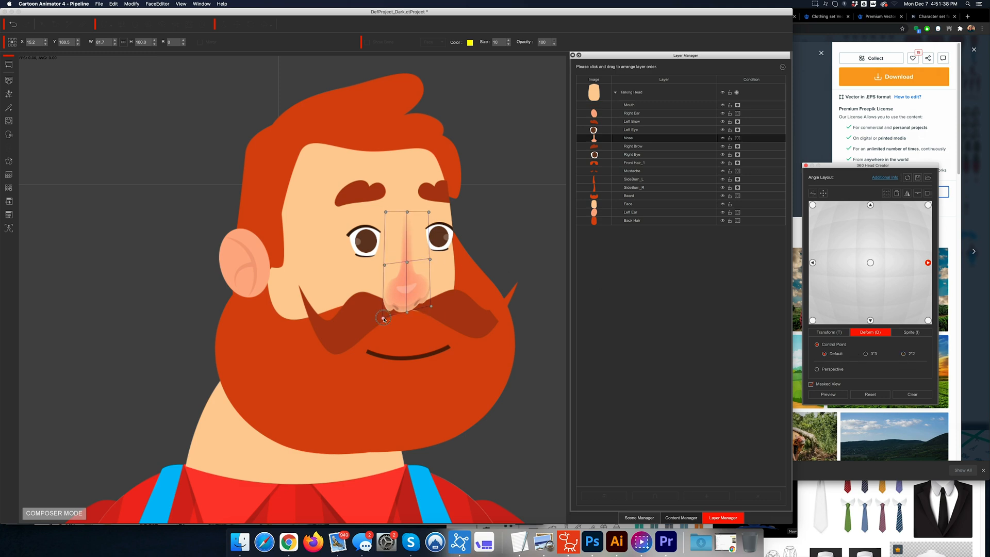
{"action": "left_click_drag", "start_coordinate": [384, 316], "coordinate": [433, 306]}
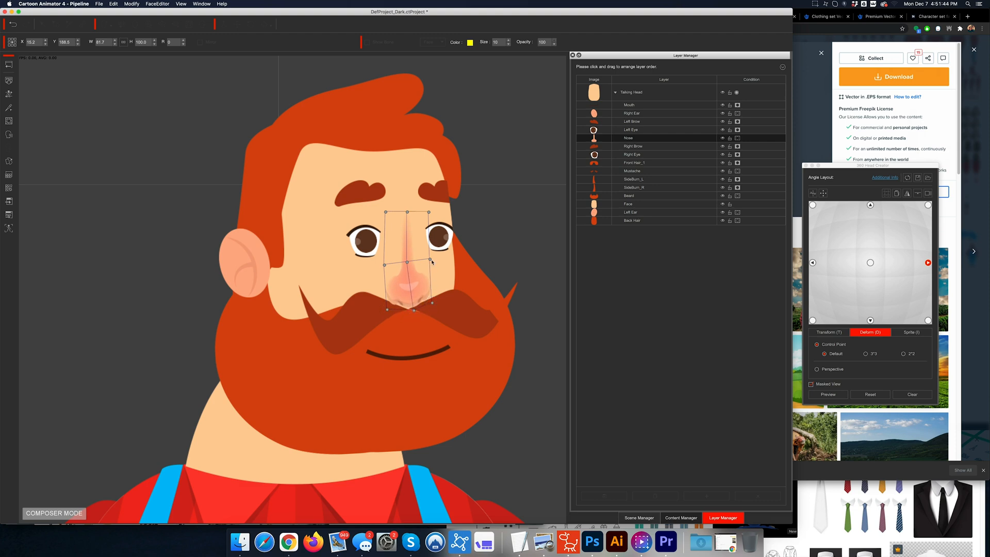
{"action": "left_click_drag", "start_coordinate": [433, 264], "coordinate": [414, 264]}
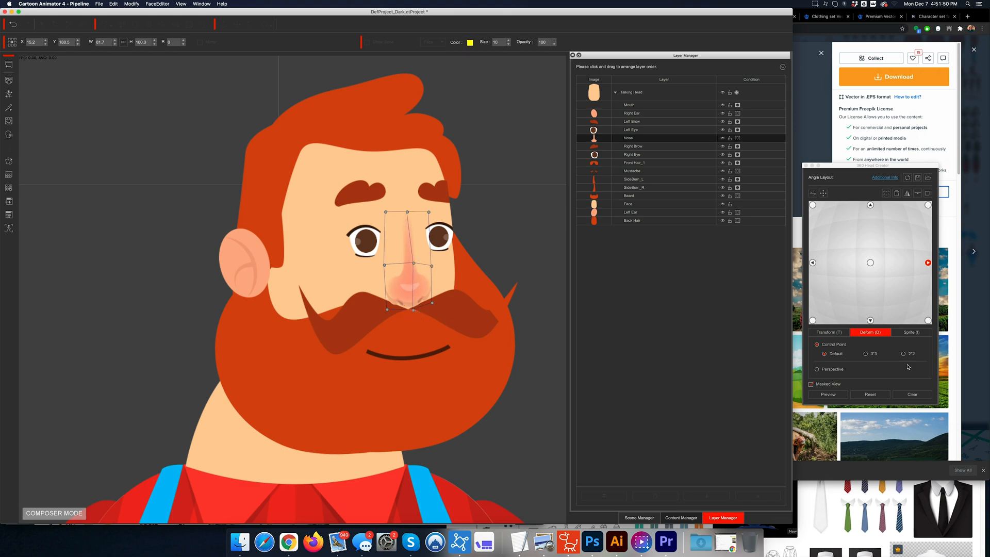
{"action": "left_click", "coordinate": [828, 394]}
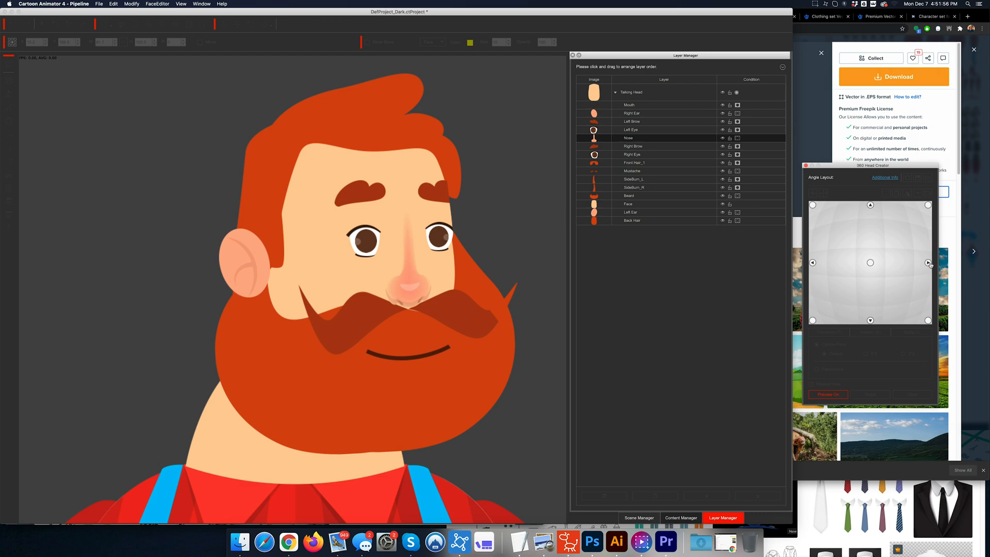
{"action": "left_click", "coordinate": [837, 395]}
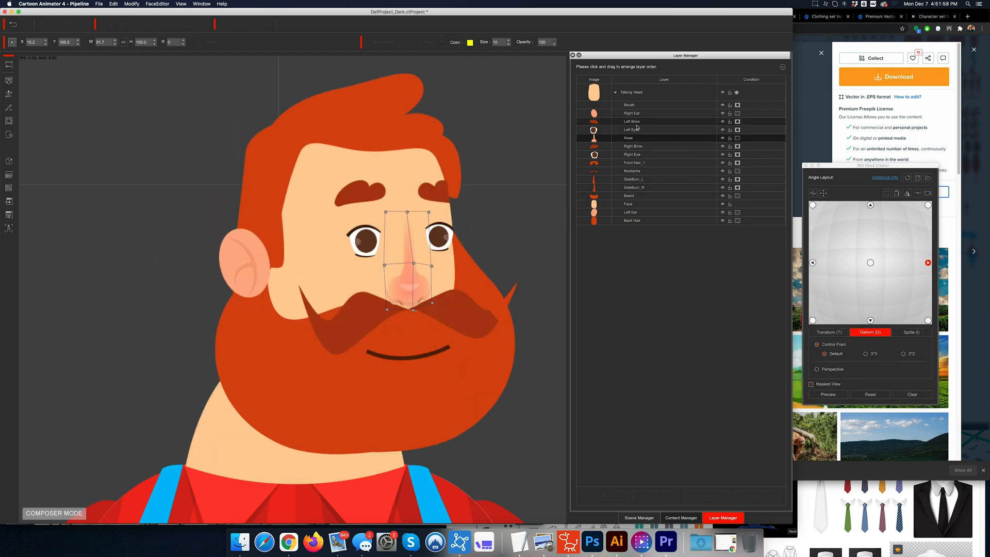
Step: Turn off masking for both brows, narrow the left brow to about 85% width, nudge it toward the nose and preview the result
{"action": "left_click", "coordinate": [742, 122]}
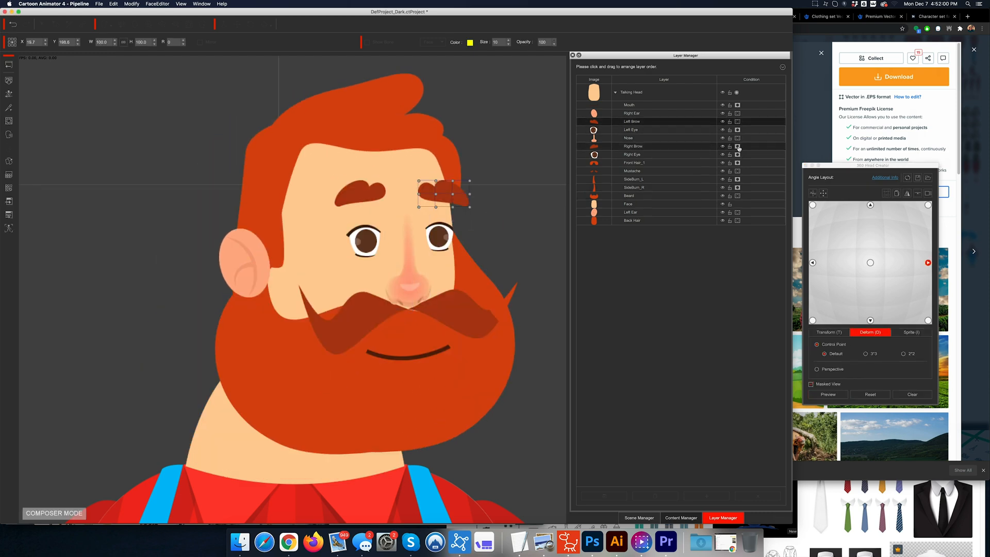
{"action": "key", "text": "t"}
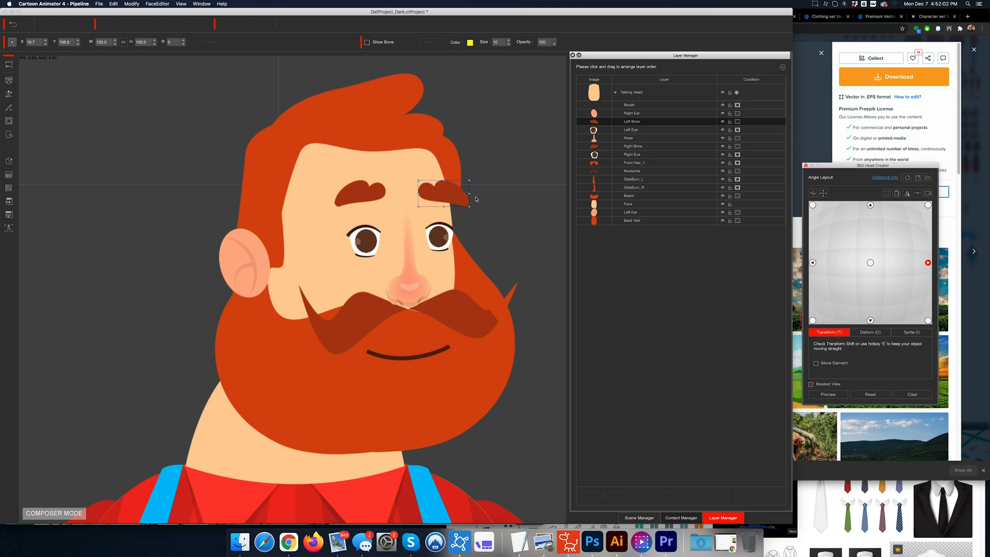
{"action": "left_click_drag", "start_coordinate": [469, 196], "coordinate": [467, 193]}
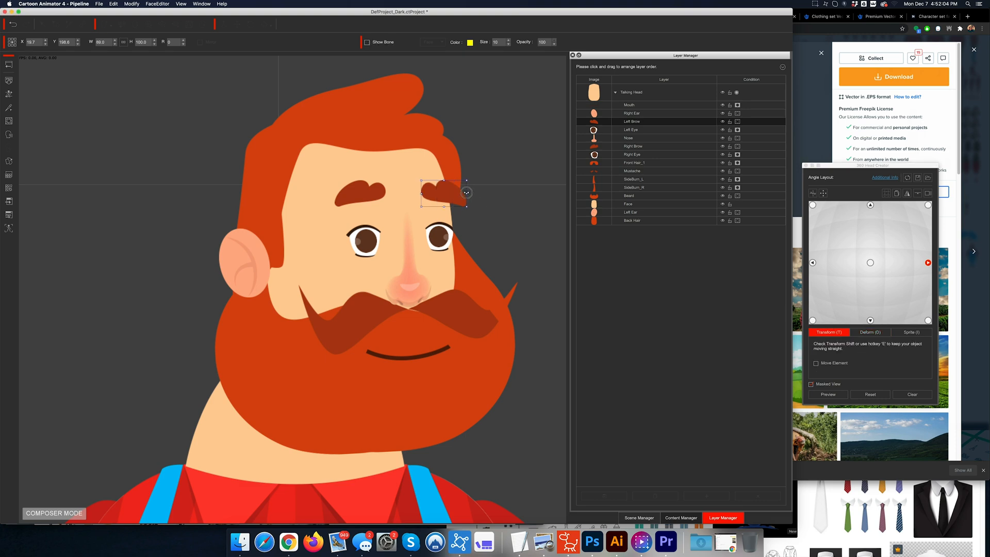
{"action": "left_click_drag", "start_coordinate": [451, 195], "coordinate": [447, 194]}
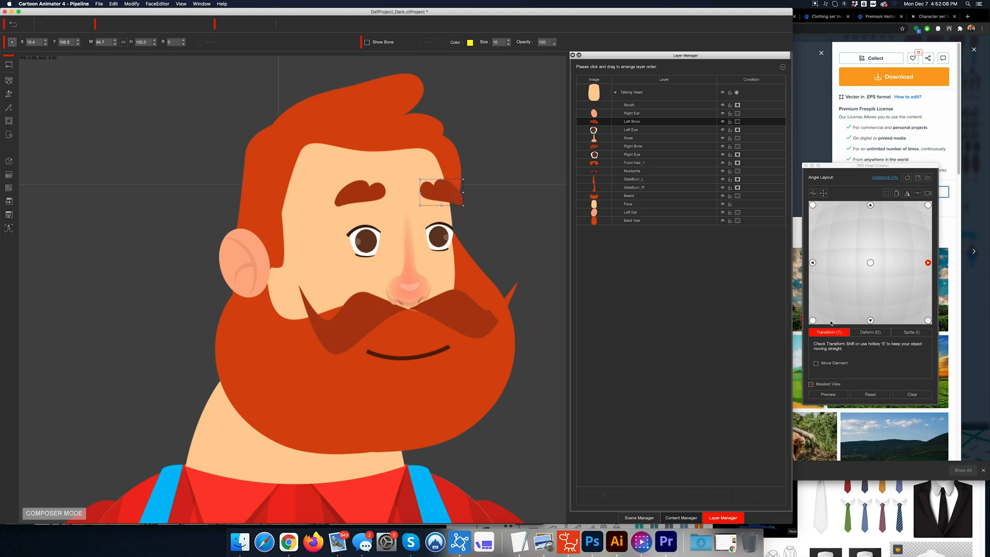
{"action": "left_click", "coordinate": [828, 394]}
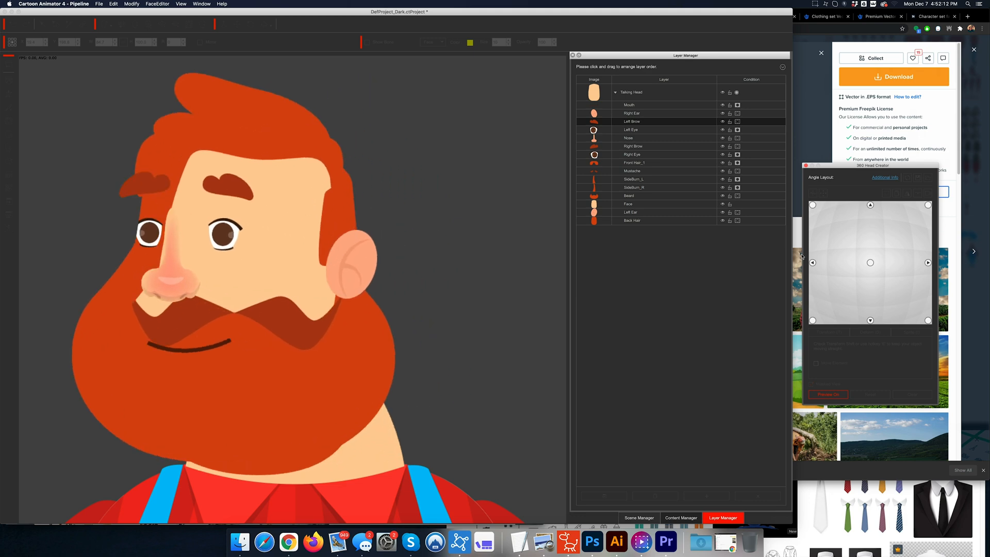
{"action": "left_click", "coordinate": [834, 394]}
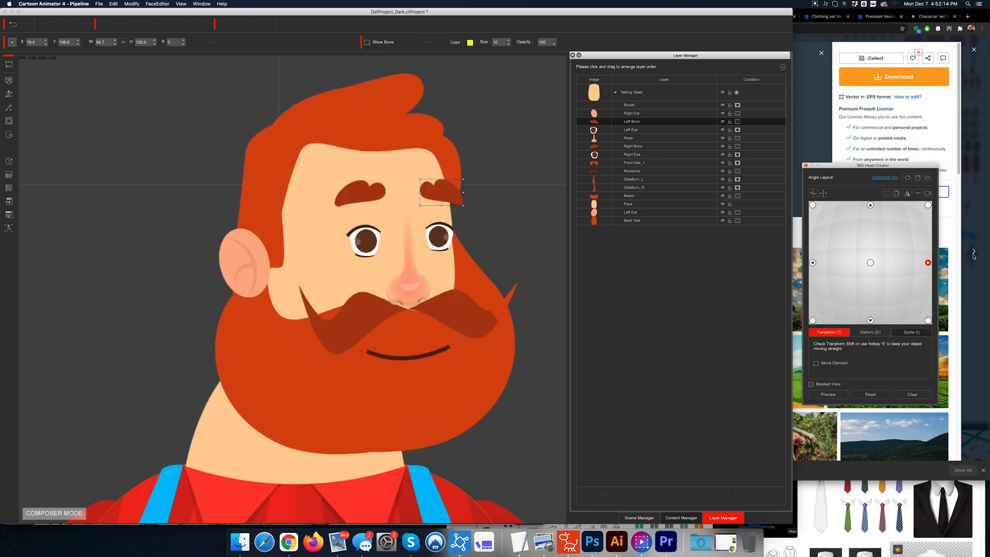
Step: Save the head setup in the Farm folder over the existing file 360_F_redBeard.sad
{"action": "left_click", "coordinate": [920, 179]}
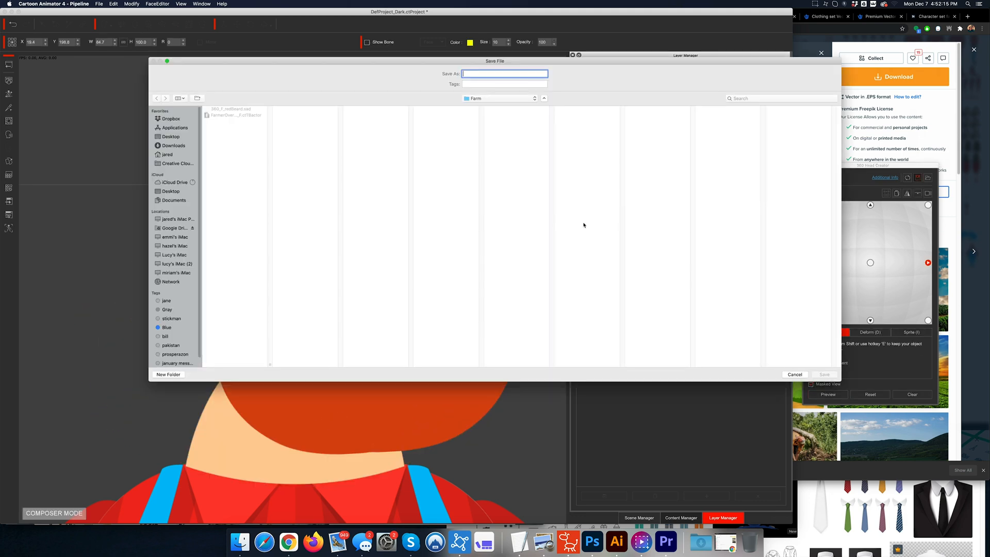
{"action": "left_click", "coordinate": [228, 111]}
{"action": "left_click", "coordinate": [824, 374]}
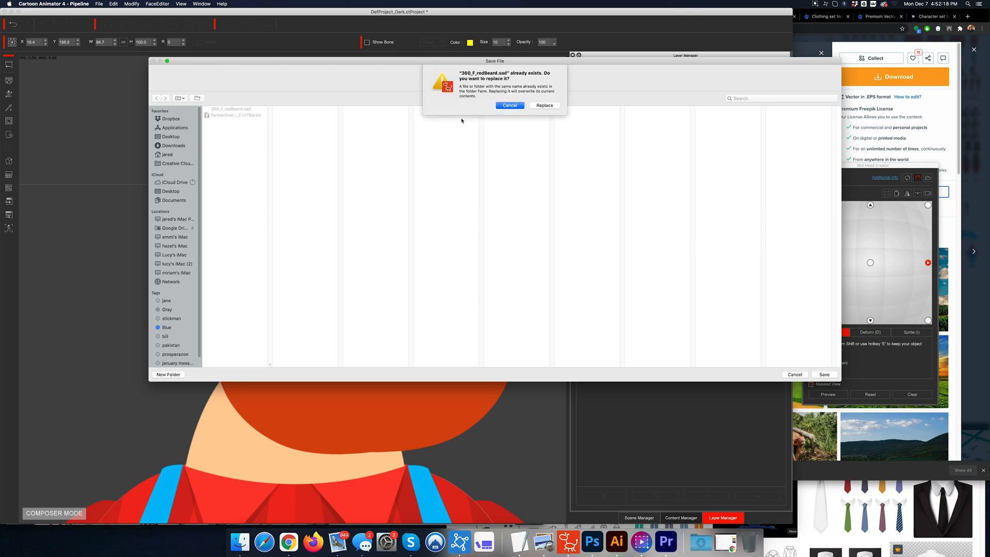
{"action": "left_click", "coordinate": [537, 105]}
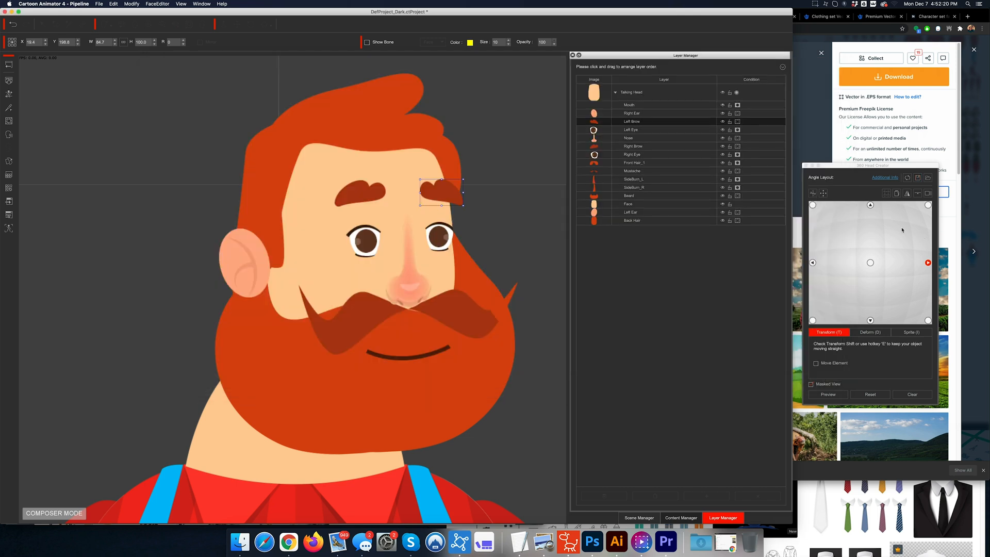
Step: Compare with the front angle, shift the right ear slightly inward on the right-facing angle and preview the turn
{"action": "left_click", "coordinate": [869, 263]}
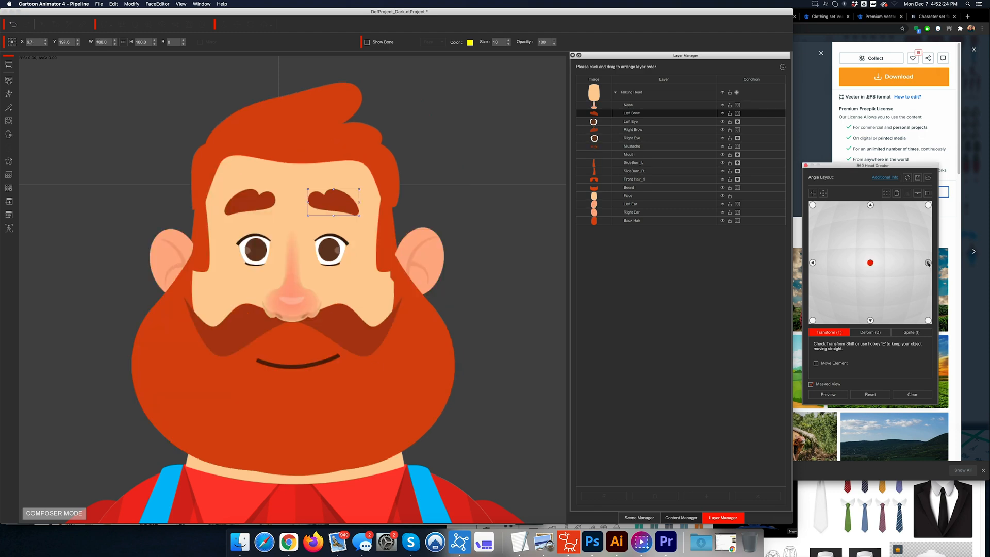
{"action": "left_click", "coordinate": [927, 263]}
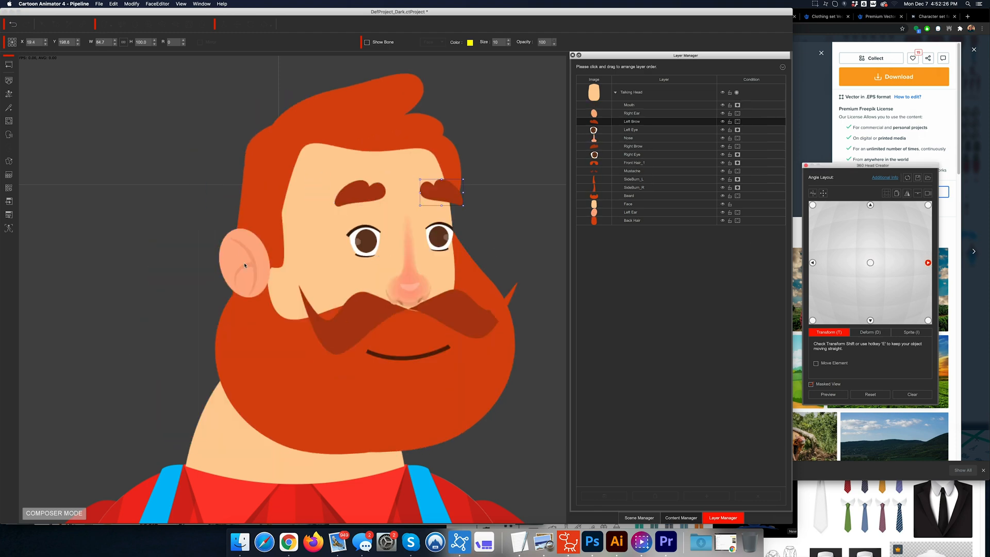
{"action": "left_click_drag", "start_coordinate": [261, 263], "coordinate": [268, 269]}
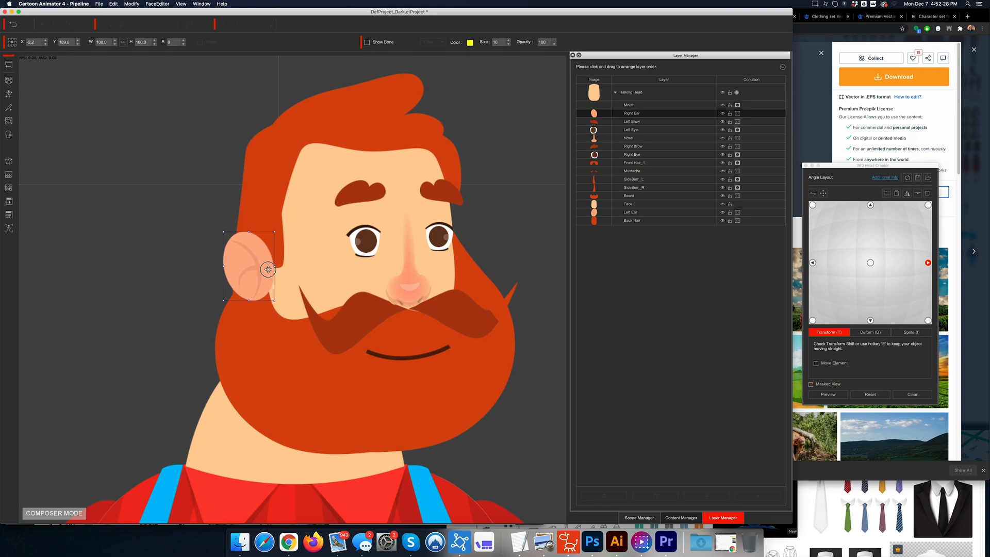
{"action": "left_click", "coordinate": [828, 394]}
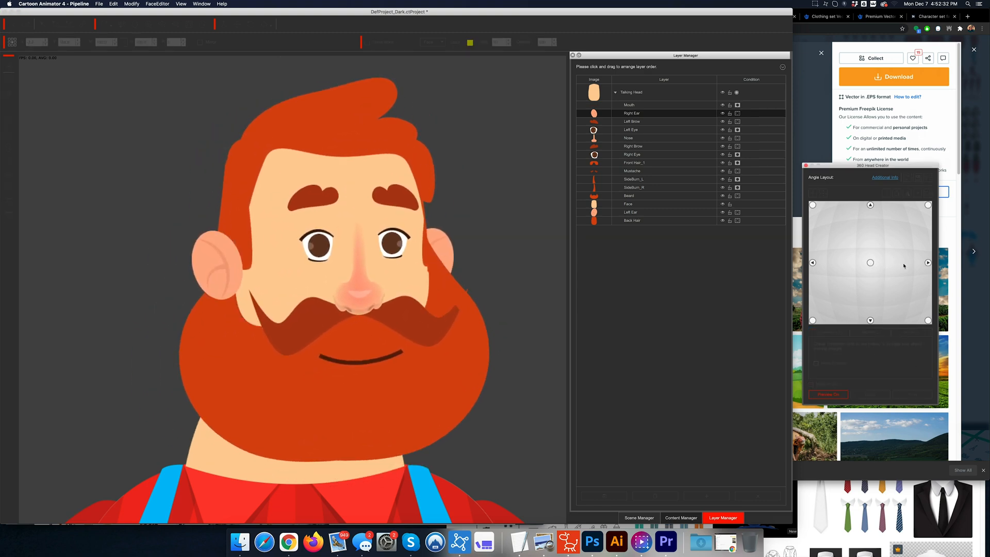
{"action": "left_click", "coordinate": [829, 394]}
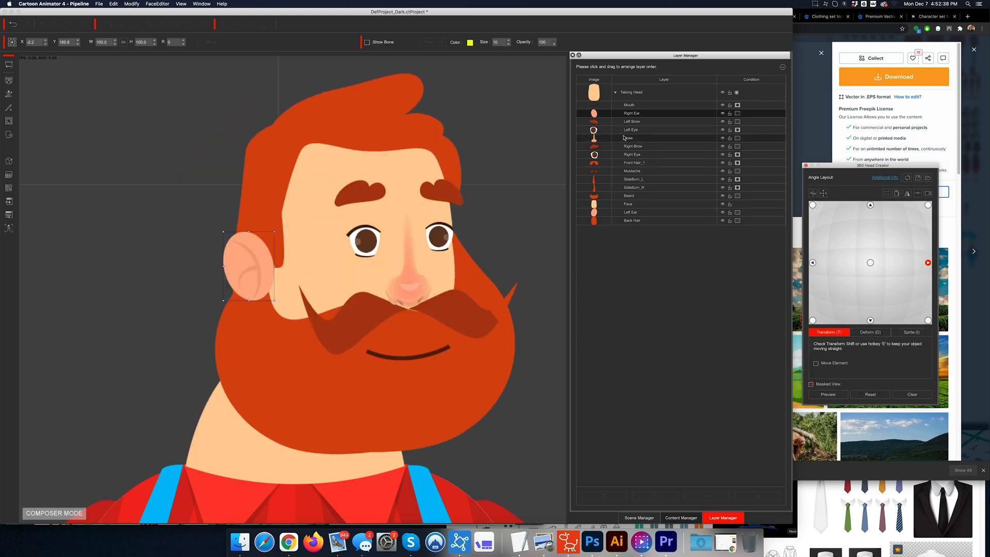
Step: Display the zone boundaries on the angle layout and preview the head turning toward the right-facing zone
{"action": "left_click", "coordinate": [887, 194]}
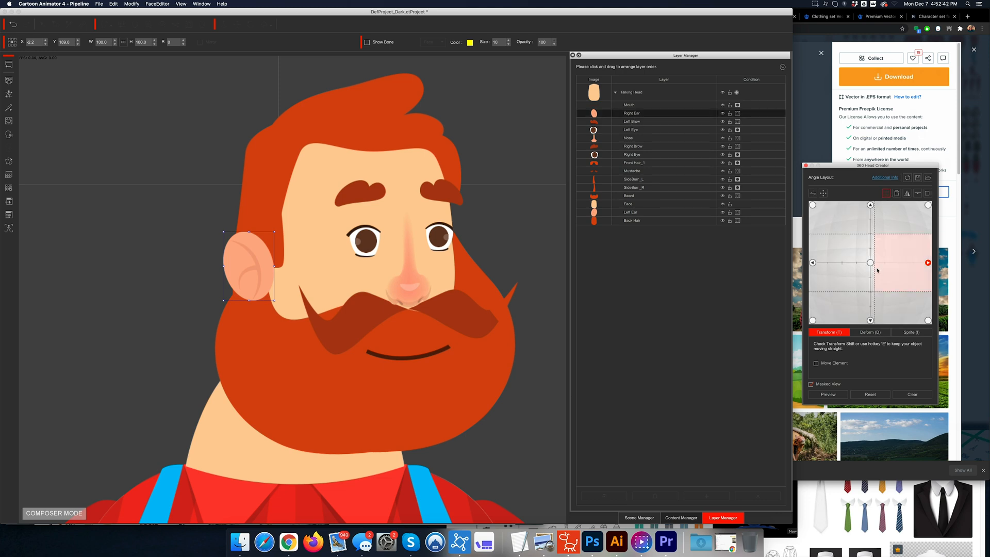
{"action": "left_click", "coordinate": [828, 394]}
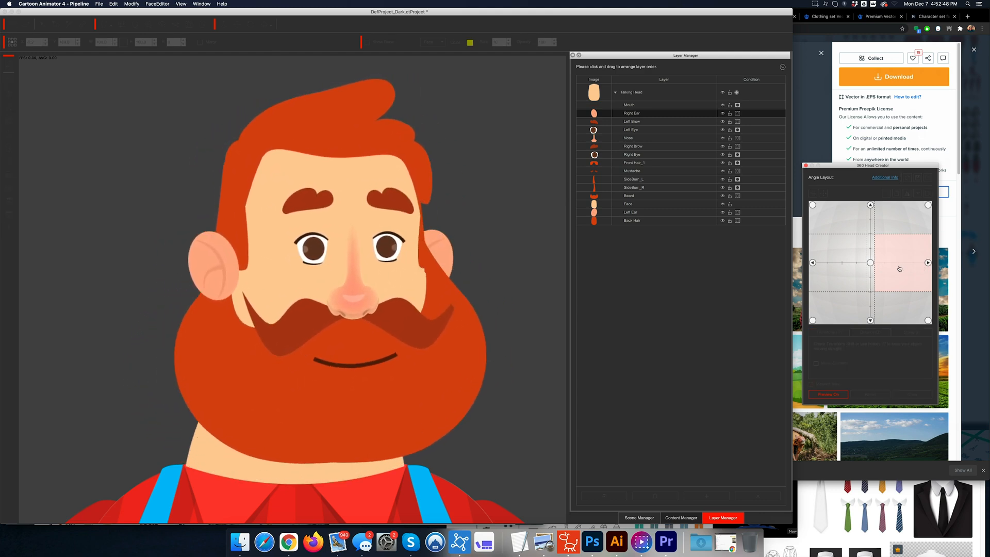
{"action": "left_click", "coordinate": [828, 394]}
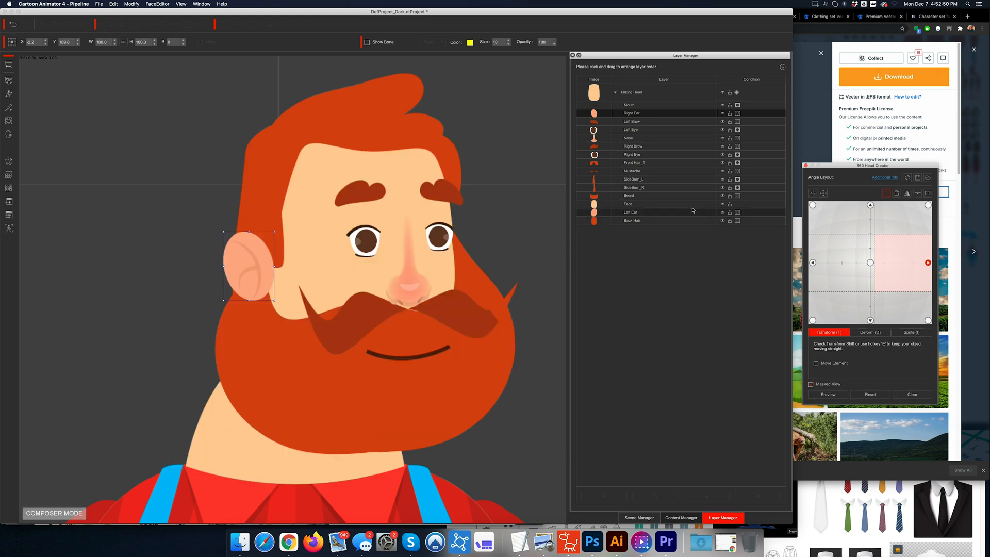
Step: Move the left ear inward behind the face on the right-facing angle and preview the head turn
{"action": "left_click", "coordinate": [630, 212]}
{"action": "left_click_drag", "start_coordinate": [433, 256], "coordinate": [402, 252]}
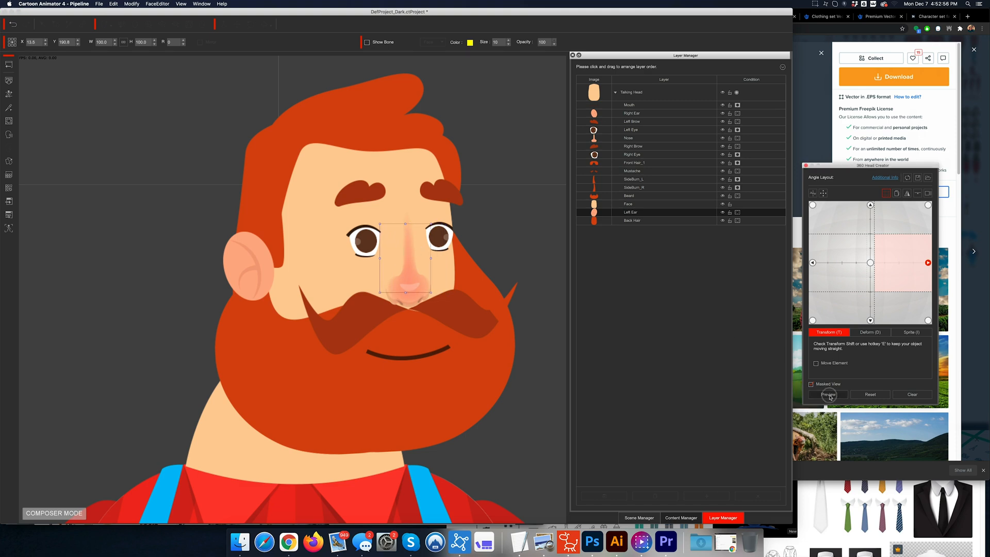
{"action": "left_click", "coordinate": [870, 262]}
{"action": "mouse_move", "coordinate": [873, 263]}
{"action": "left_mouse_down"}
{"action": "mouse_move", "coordinate": [918, 264]}
{"action": "mouse_move", "coordinate": [876, 262]}
{"action": "left_mouse_up"}
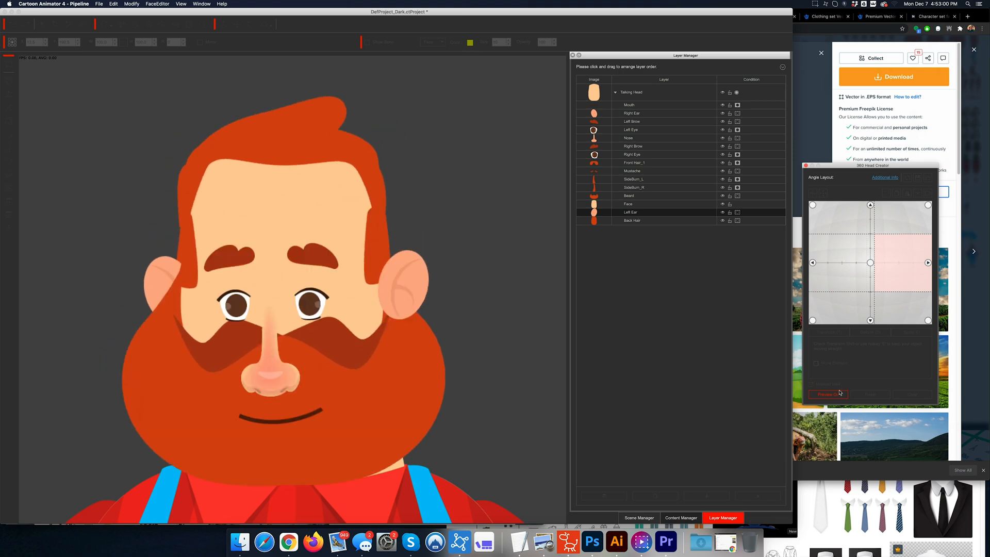
{"action": "left_click", "coordinate": [928, 262]}
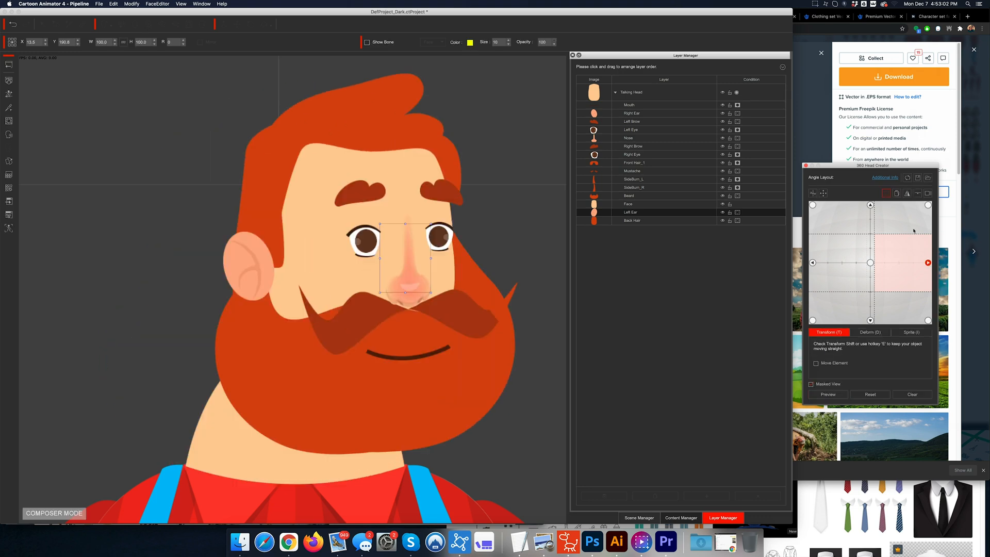
Step: Mirror all parts of the right-facing angle to the opposite angle, including transform, deform, sprite and layer
{"action": "left_click", "coordinate": [908, 194]}
{"action": "left_click_drag", "start_coordinate": [917, 166], "coordinate": [871, 150]}
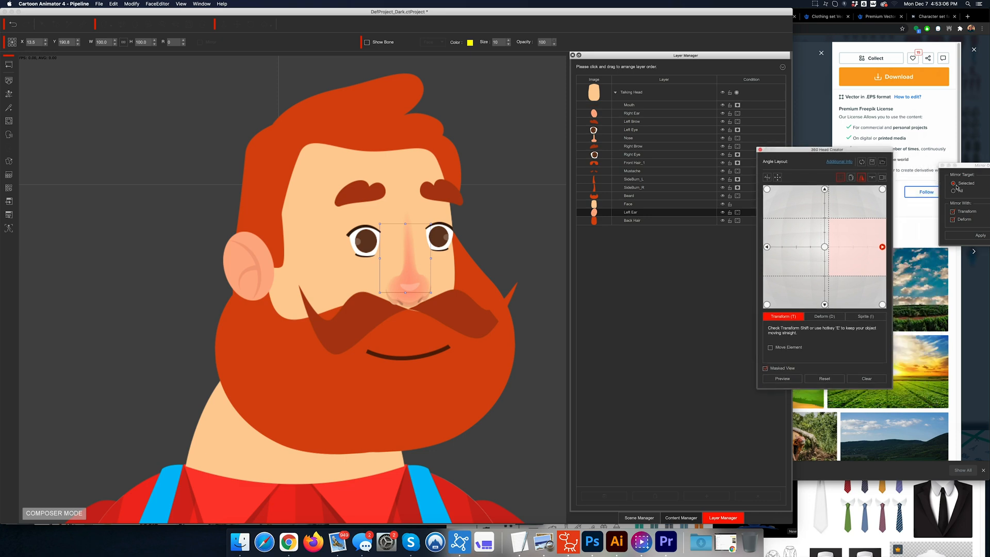
{"action": "left_click", "coordinate": [953, 190]}
{"action": "left_click_drag", "start_coordinate": [978, 166], "coordinate": [932, 149]}
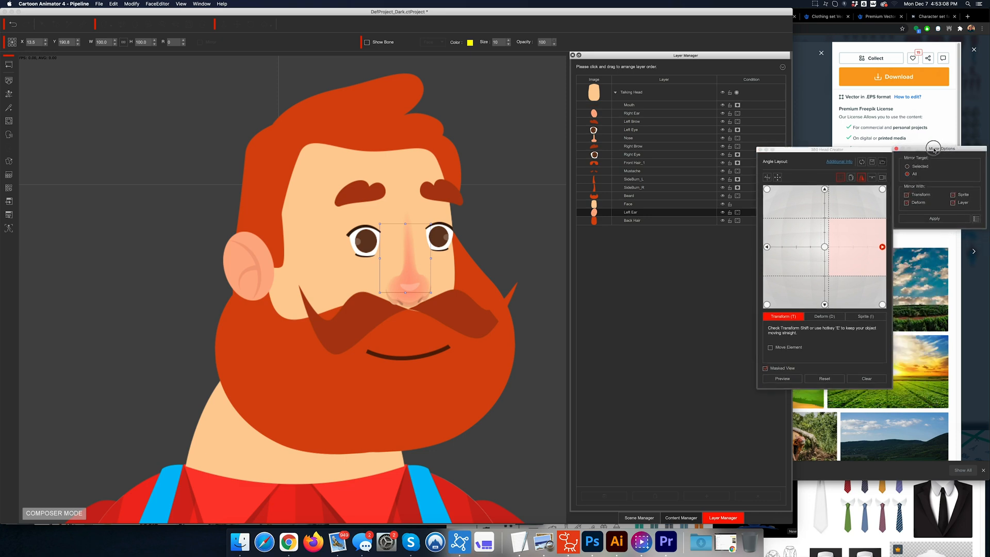
{"action": "left_click", "coordinate": [938, 220]}
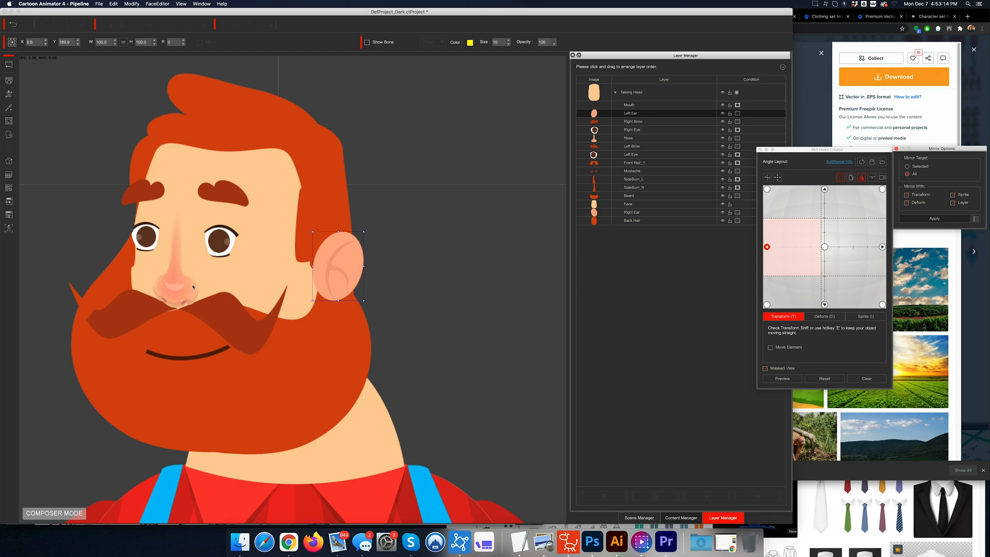
Step: Move the left ear slightly inward on the left-facing angle and preview the head turn
{"action": "left_click_drag", "start_coordinate": [330, 274], "coordinate": [321, 269]}
{"action": "left_click", "coordinate": [782, 379]}
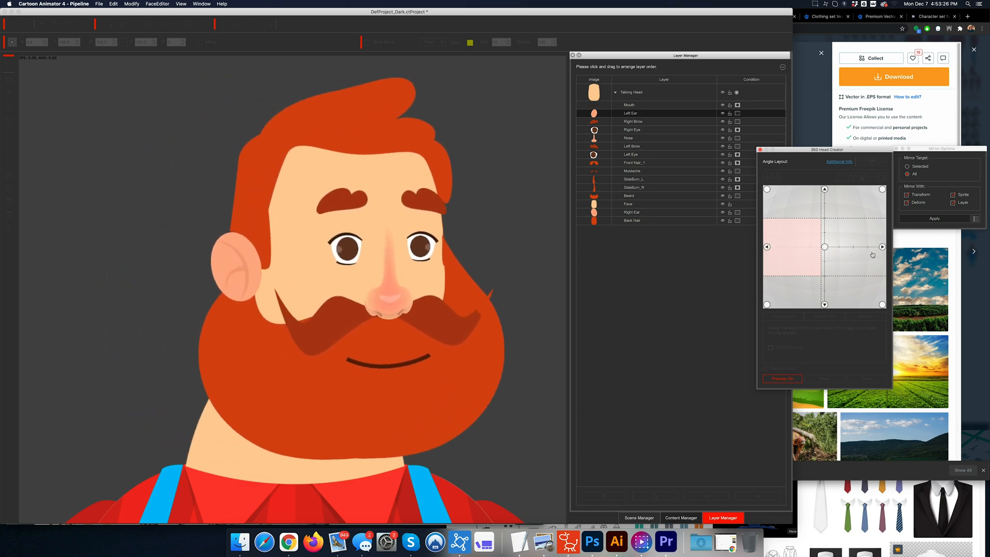
{"action": "left_click", "coordinate": [789, 379]}
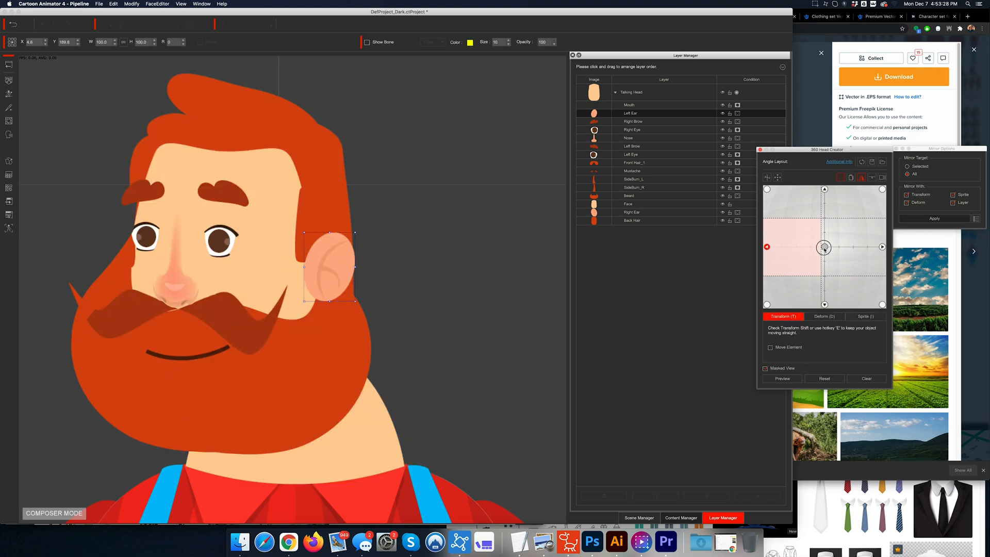
Step: On the looking-up angle, deform the nose by lowering its upper control points to shorten the bridge
{"action": "left_click", "coordinate": [824, 248]}
{"action": "left_click", "coordinate": [825, 190]}
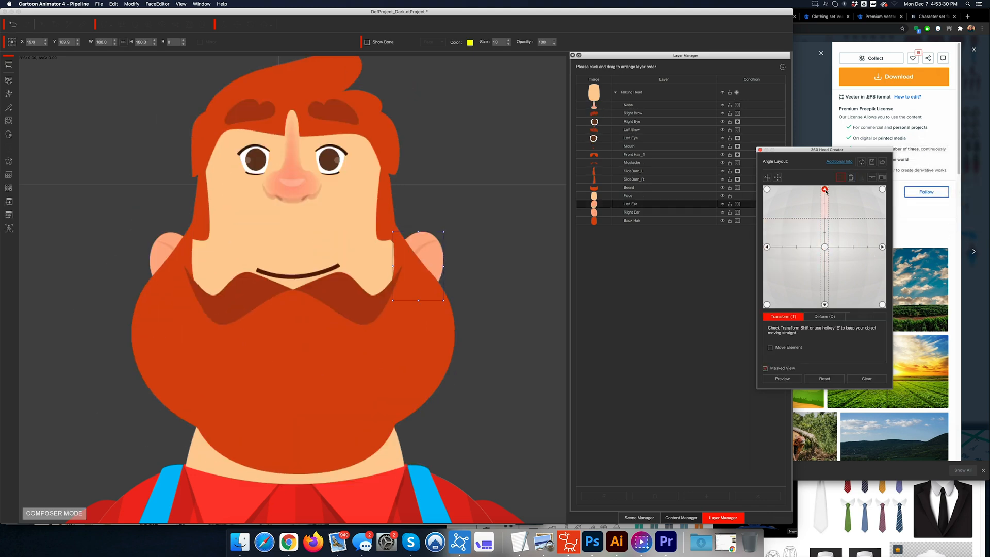
{"action": "left_click", "coordinate": [289, 188]}
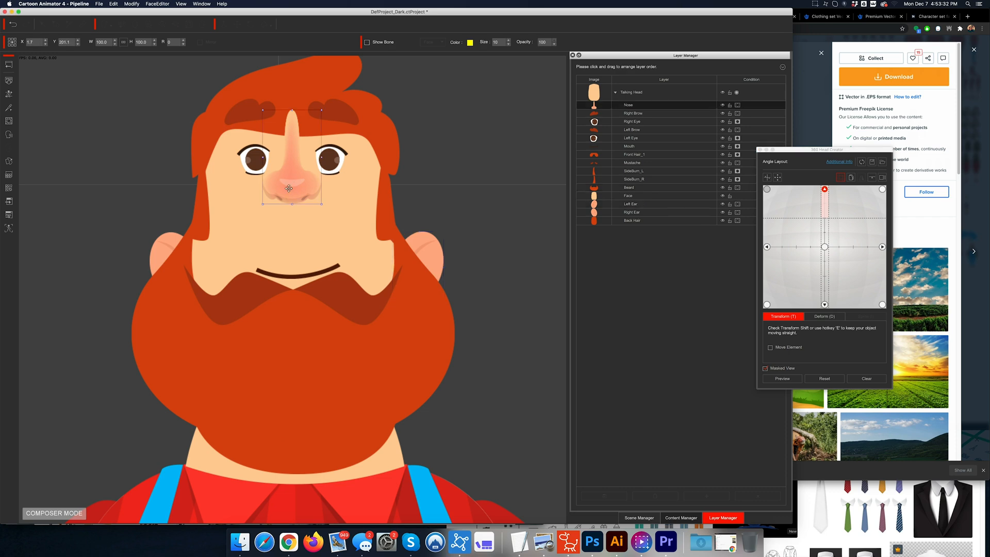
{"action": "left_click", "coordinate": [821, 317]}
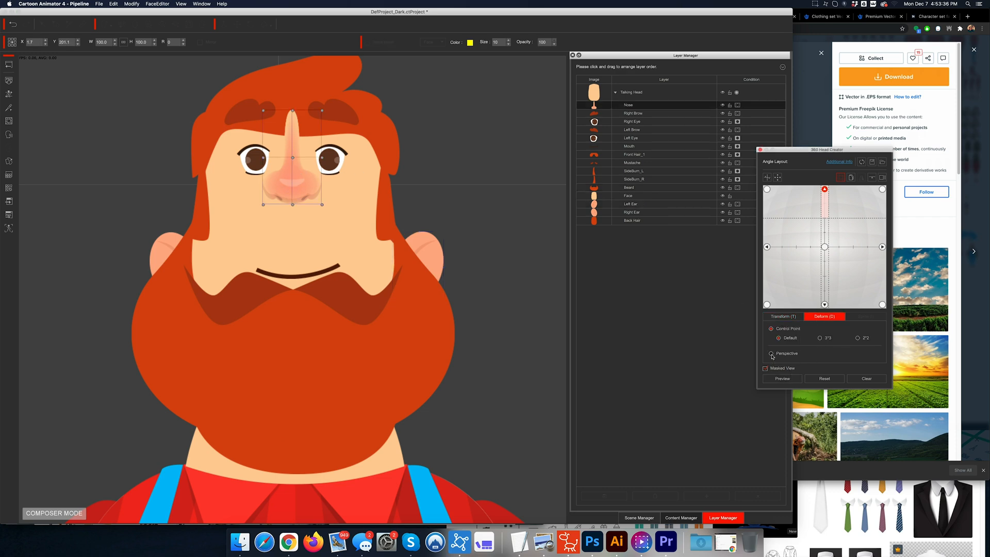
{"action": "left_click_drag", "start_coordinate": [293, 112], "coordinate": [293, 150]}
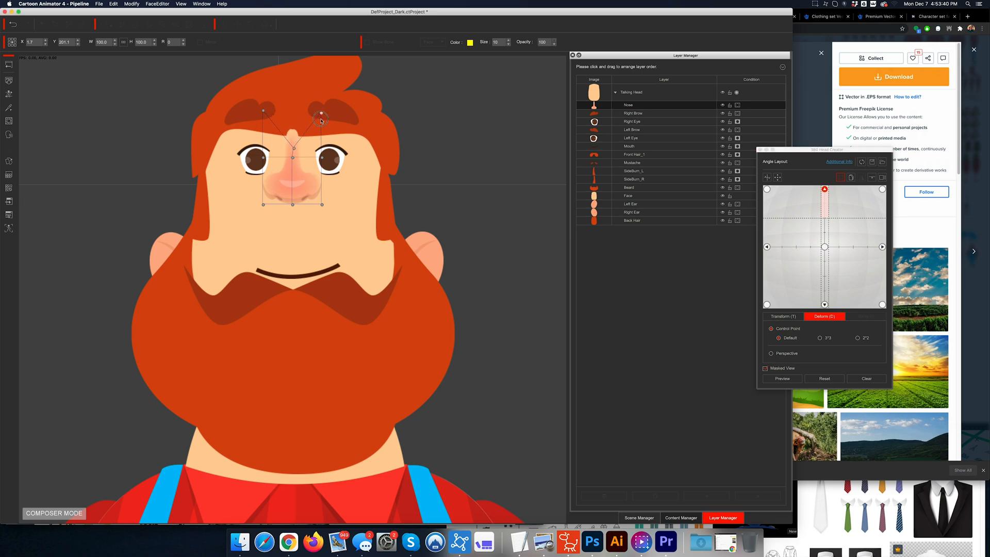
{"action": "left_click_drag", "start_coordinate": [321, 119], "coordinate": [319, 137]}
{"action": "left_click_drag", "start_coordinate": [264, 113], "coordinate": [265, 132]}
Step: Raise the mustache to just beneath the nose on the looking-up angle
{"action": "left_click", "coordinate": [331, 291]}
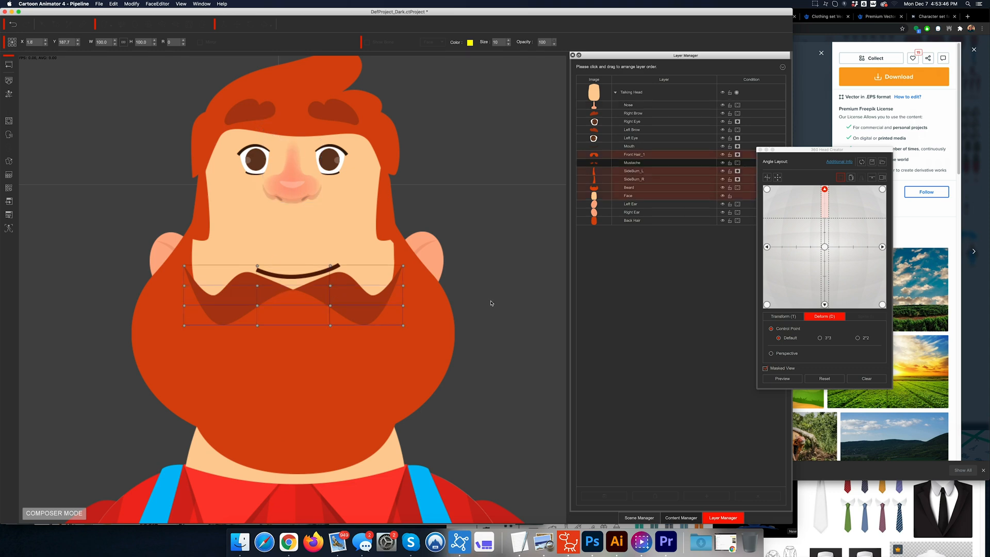
{"action": "left_click", "coordinate": [784, 316]}
{"action": "left_click_drag", "start_coordinate": [346, 287], "coordinate": [346, 207]}
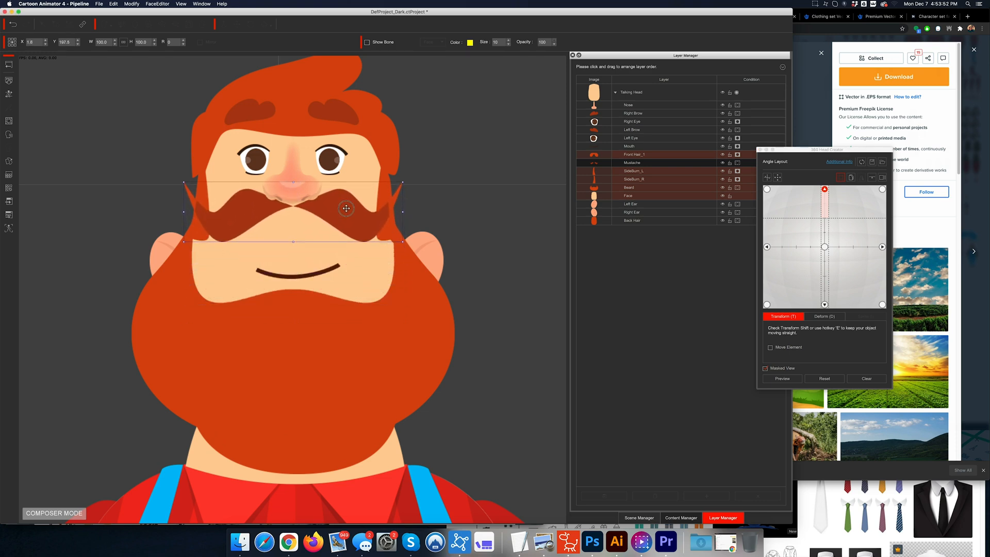
Step: Squash, narrow and raise the beard on the looking-up angle, and raise the back hair behind it
{"action": "left_click", "coordinate": [314, 334]}
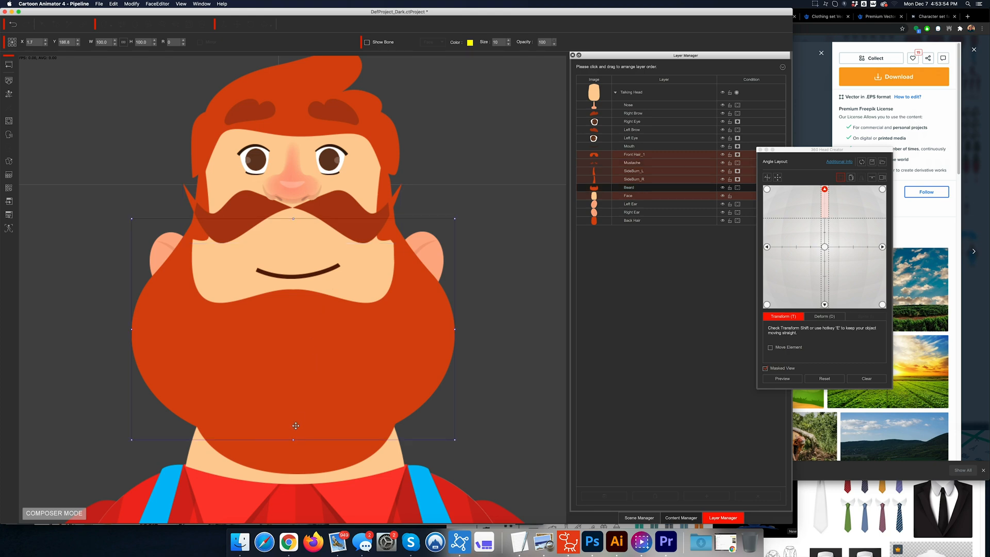
{"action": "left_click_drag", "start_coordinate": [292, 440], "coordinate": [292, 400]}
{"action": "left_click_drag", "start_coordinate": [307, 350], "coordinate": [306, 292]}
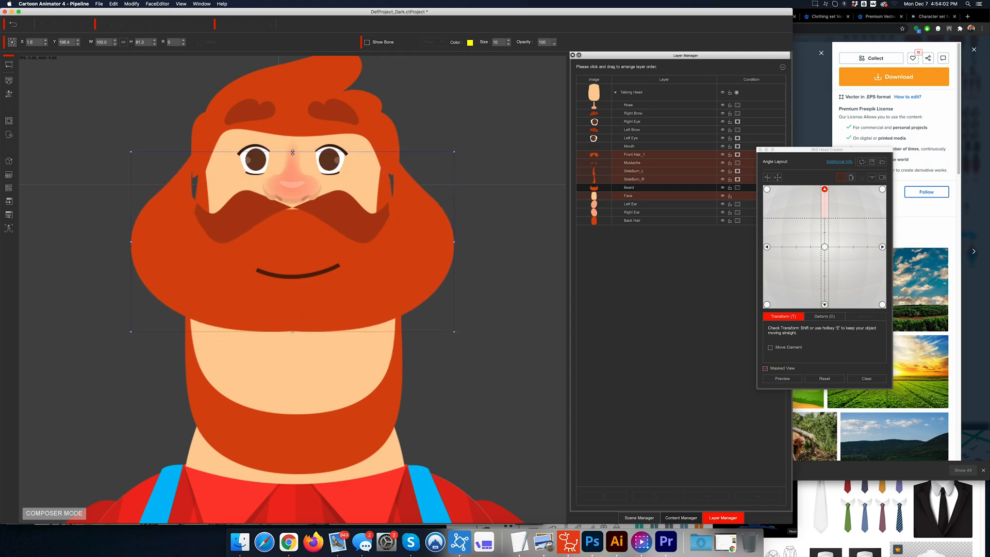
{"action": "left_click_drag", "start_coordinate": [293, 152], "coordinate": [292, 162]}
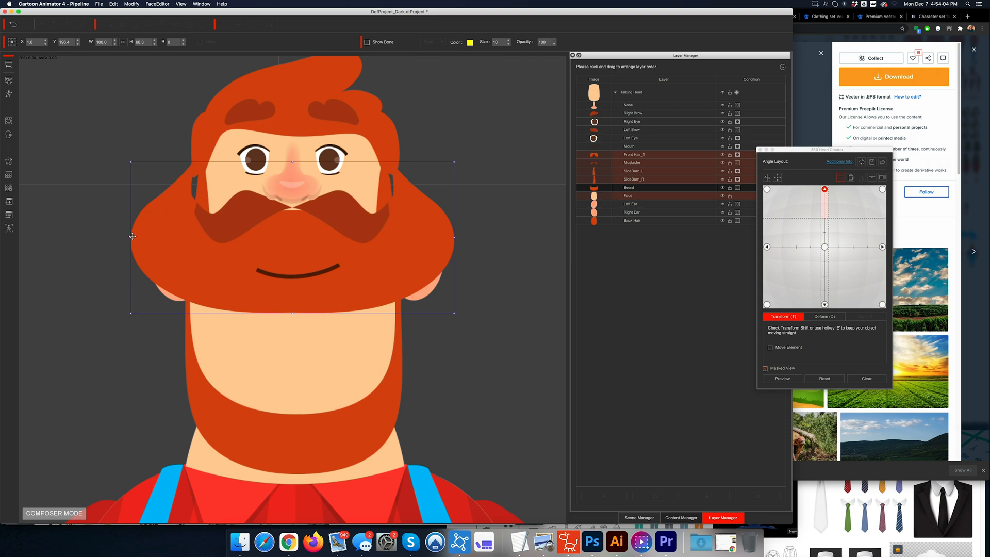
{"action": "left_click_drag", "start_coordinate": [133, 237], "coordinate": [152, 238]}
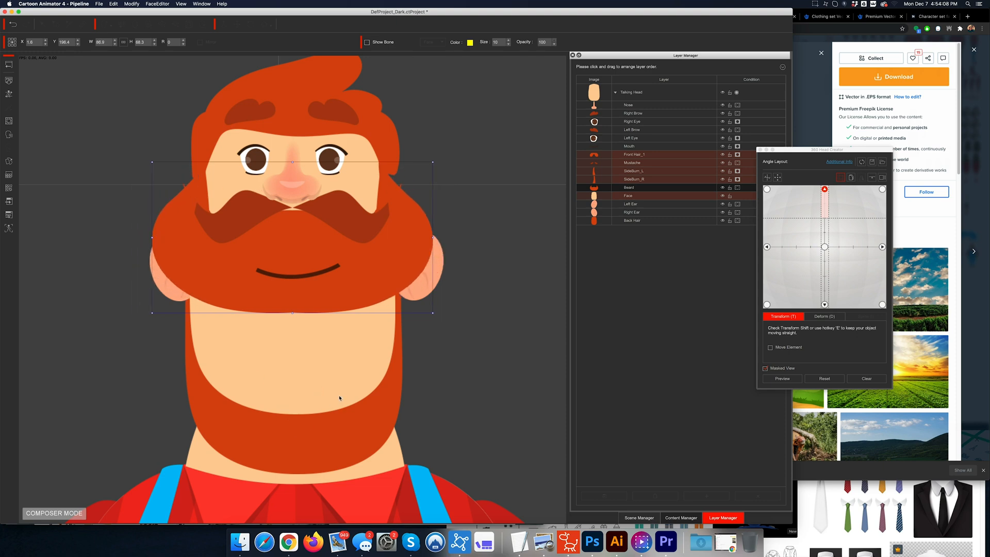
{"action": "left_click", "coordinate": [655, 220]}
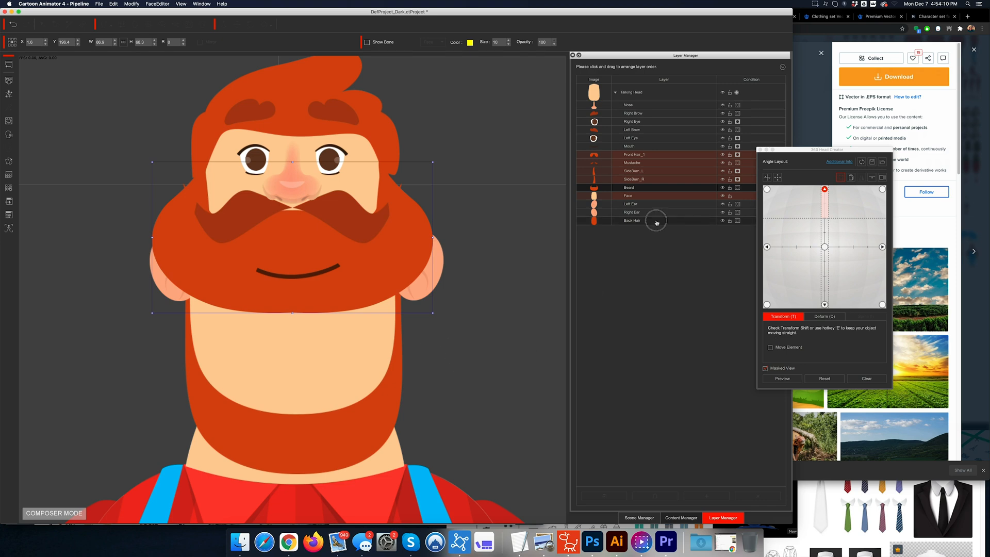
{"action": "left_click_drag", "start_coordinate": [339, 432], "coordinate": [337, 370]}
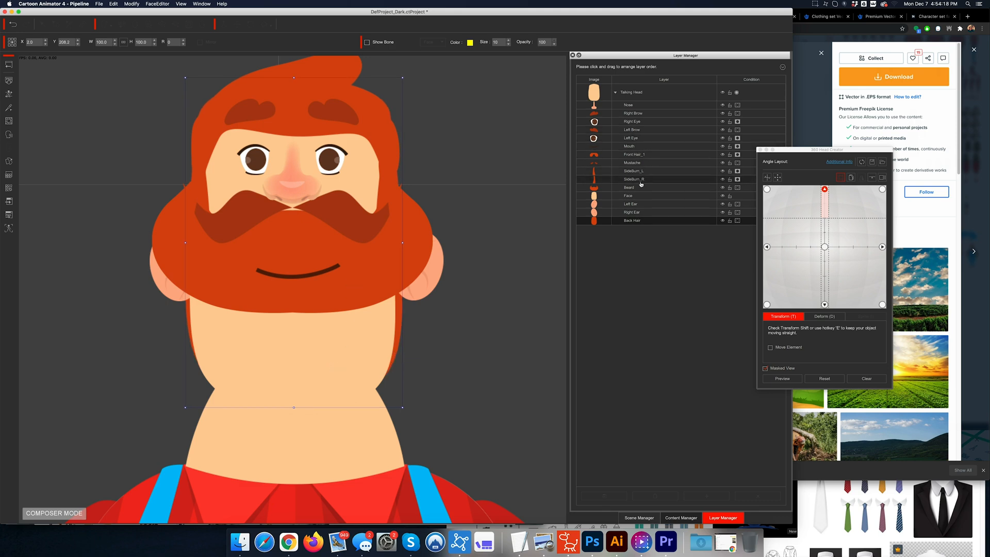
Step: Rotate Front Hair_1 to about 174 degrees on the looking-up angle and preview the head movement
{"action": "left_click", "coordinate": [642, 155]}
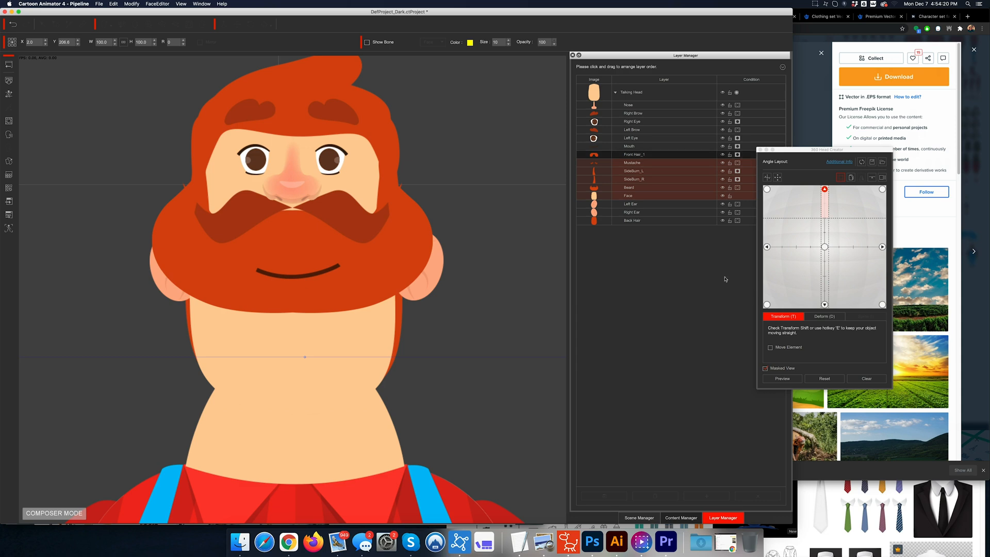
{"action": "scroll", "coordinate": [352, 357], "scroll_direction": "down", "scroll_amount": 5}
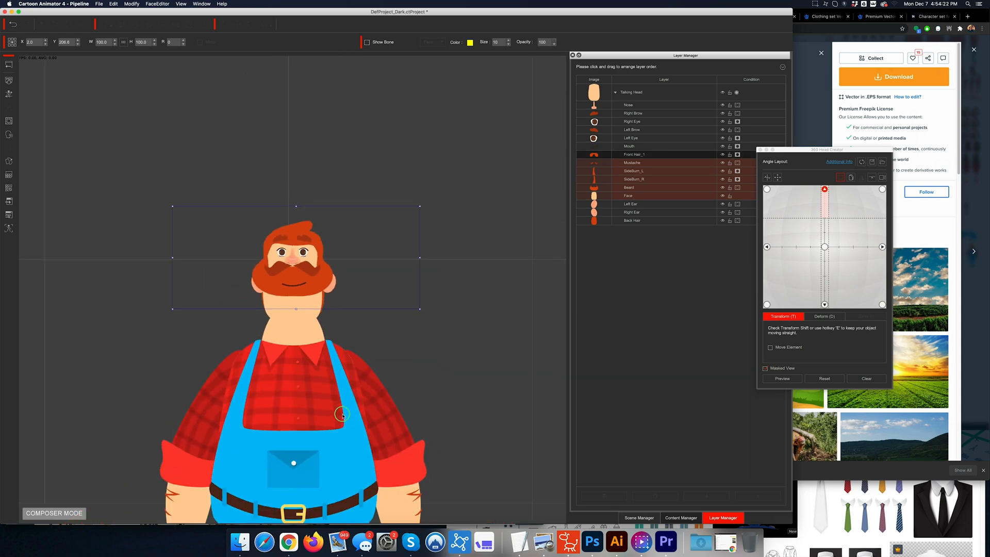
{"action": "left_click_drag", "start_coordinate": [296, 192], "coordinate": [342, 320]}
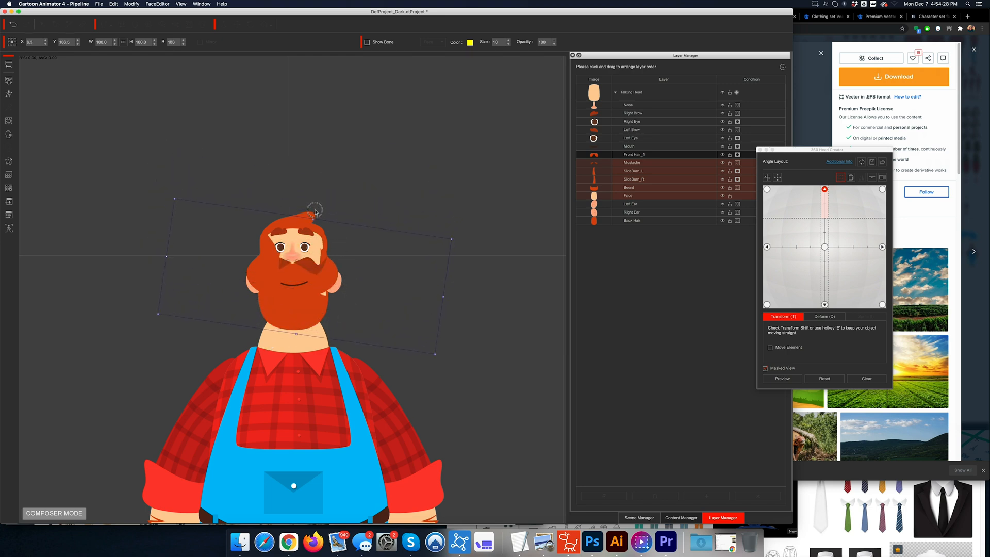
{"action": "left_click_drag", "start_coordinate": [314, 211], "coordinate": [296, 207]}
{"action": "left_click_drag", "start_coordinate": [315, 259], "coordinate": [310, 259]}
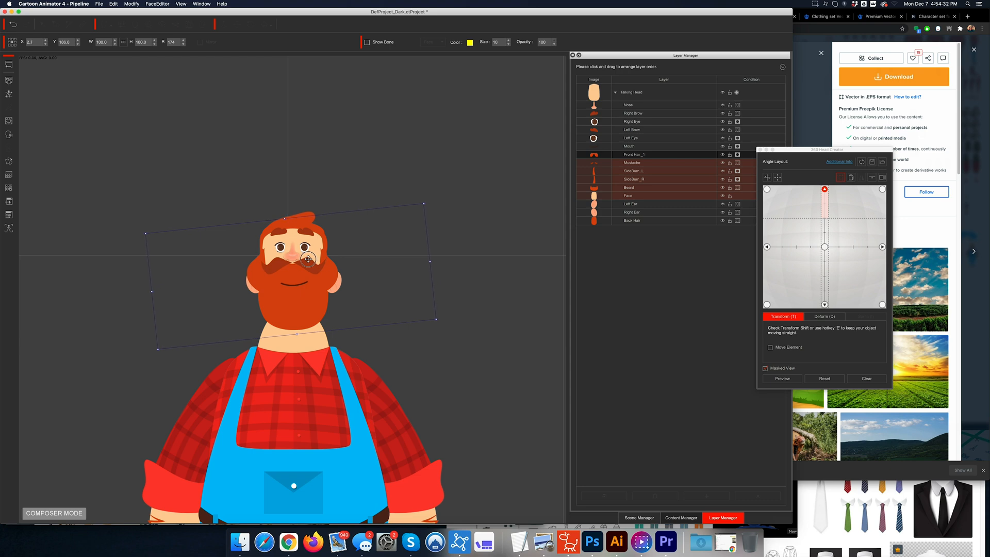
{"action": "left_click", "coordinate": [796, 380]}
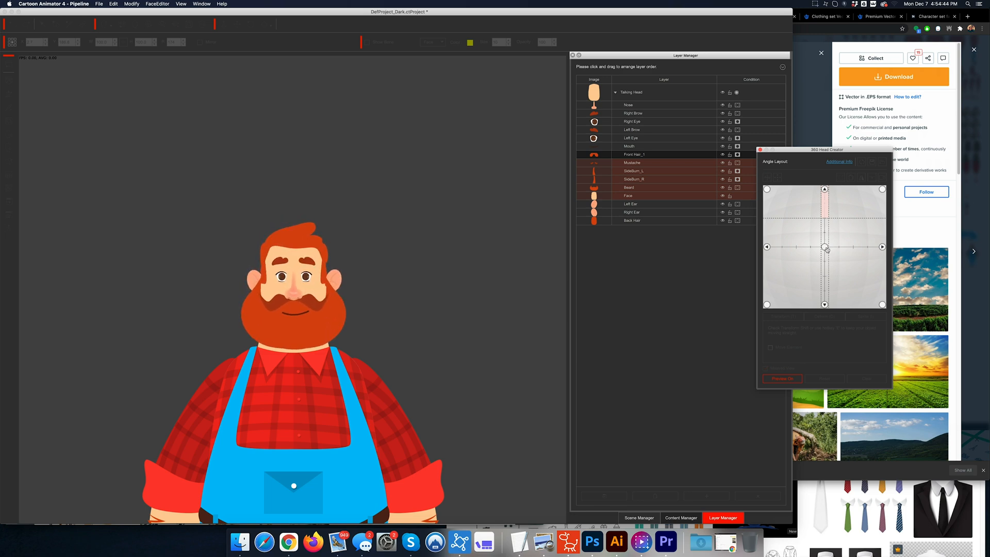
{"action": "left_click", "coordinate": [793, 381]}
Step: Rotate Front Hair_1 to about 182 degrees on the front angle and move it down over the head
{"action": "left_click", "coordinate": [825, 248]}
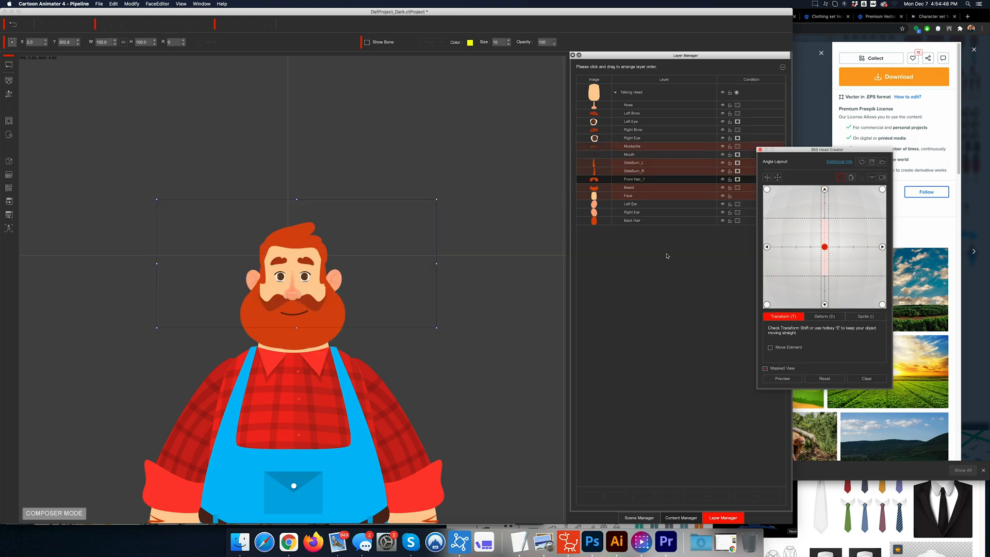
{"action": "left_click_drag", "start_coordinate": [298, 198], "coordinate": [283, 337]}
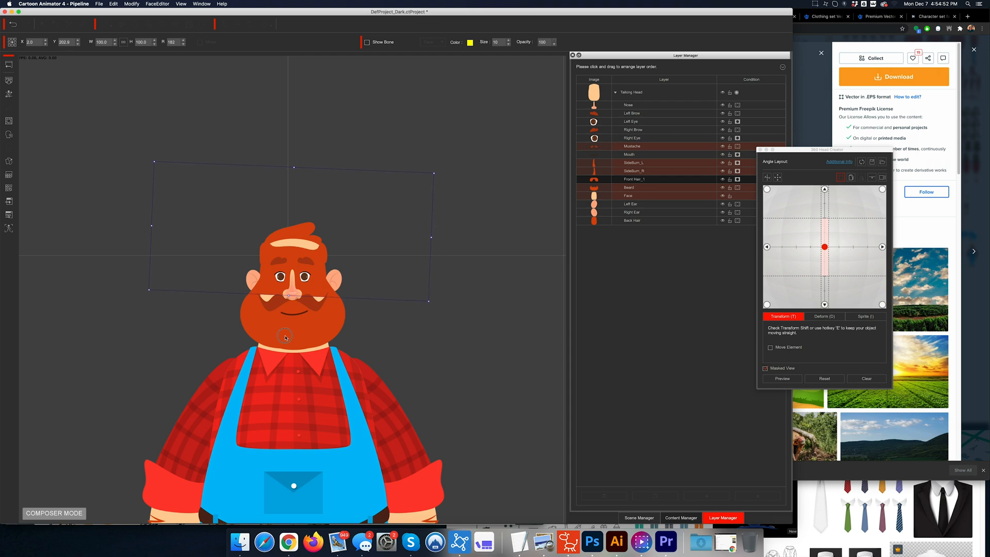
{"action": "left_click_drag", "start_coordinate": [363, 237], "coordinate": [362, 298]}
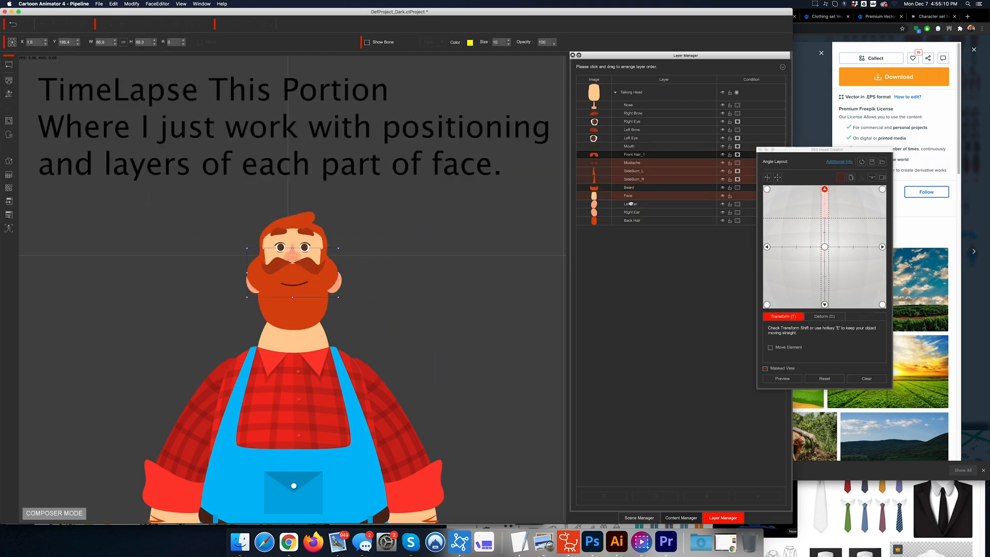
Step: Refine the beard on the looking-up angle and the front hair on the left-facing angle, then compare with the front angle
{"action": "left_click", "coordinate": [782, 379]}
{"action": "left_click", "coordinate": [618, 175], "text": "shift"}
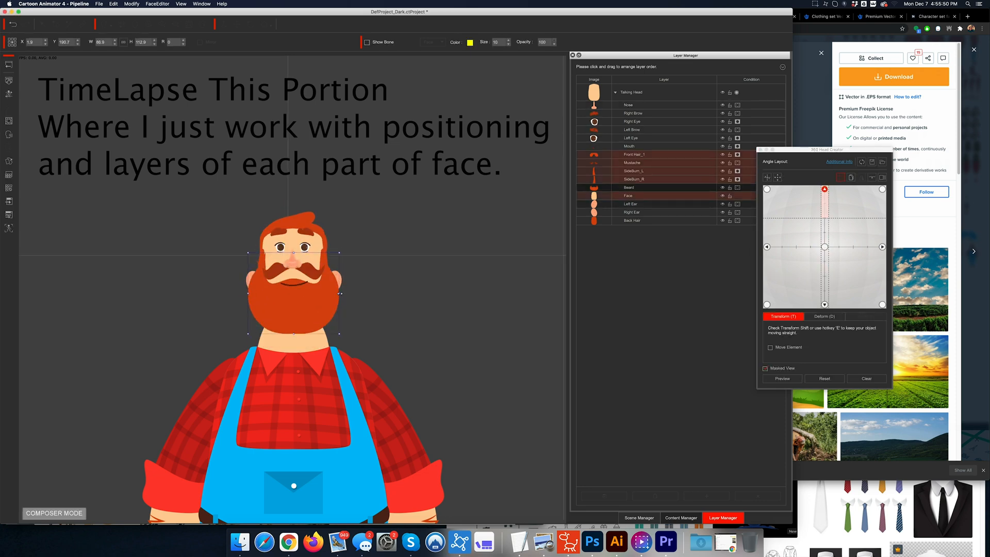
{"action": "left_click", "coordinate": [882, 247]}
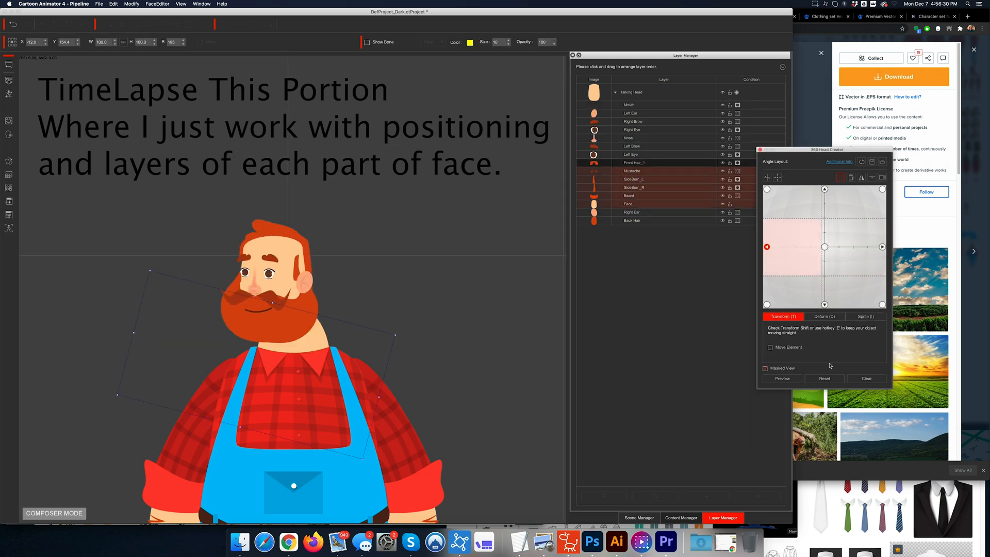
{"action": "left_click", "coordinate": [824, 246]}
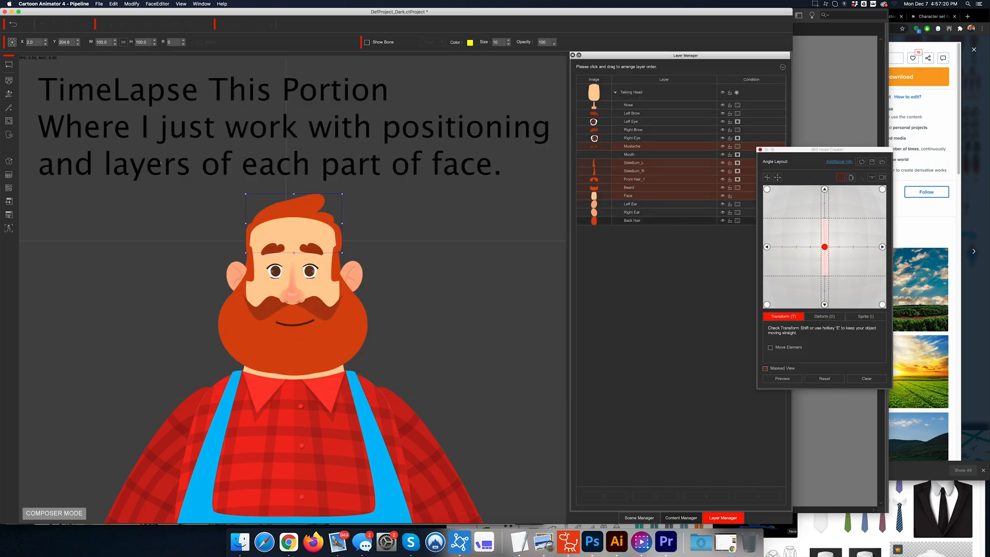
Step: Switch to Photoshop to save the edited FrontHair artwork, and move the Front Hair layer above the other head parts in the angle setup
{"action": "left_click", "coordinate": [592, 541]}
{"action": "key", "text": "super+s"}
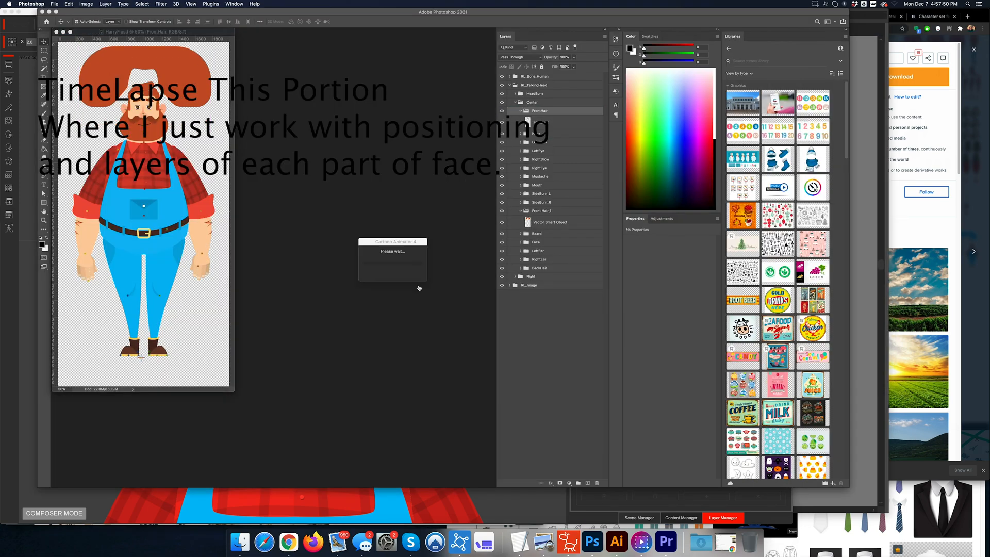
{"action": "left_click", "coordinate": [766, 252]}
{"action": "left_click_drag", "start_coordinate": [646, 195], "coordinate": [640, 102]}
{"action": "left_click", "coordinate": [824, 252]}
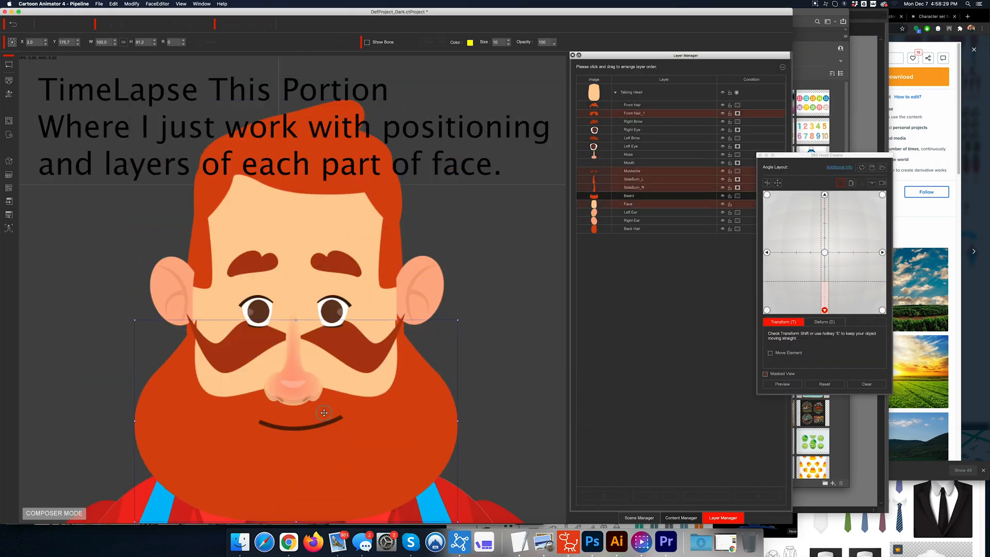
Step: Reorder the lower face layers on the left-facing angle and open the down-left angle for the mouth position
{"action": "left_click", "coordinate": [298, 433]}
{"action": "left_click", "coordinate": [767, 252]}
{"action": "left_click_drag", "start_coordinate": [632, 185], "coordinate": [633, 178]}
{"action": "left_click", "coordinate": [766, 309]}
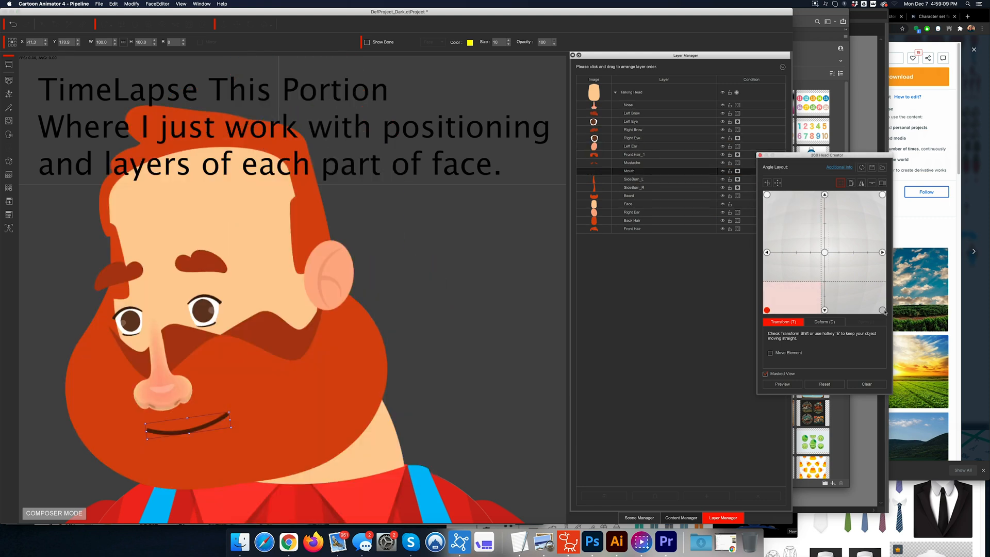
Step: Shift the back hair slightly down on the looking-up angle and compare with the front angle
{"action": "left_click", "coordinate": [824, 253]}
{"action": "left_click", "coordinate": [824, 195]}
{"action": "left_click_drag", "start_coordinate": [318, 361], "coordinate": [318, 375]}
{"action": "left_click", "coordinate": [825, 252]}
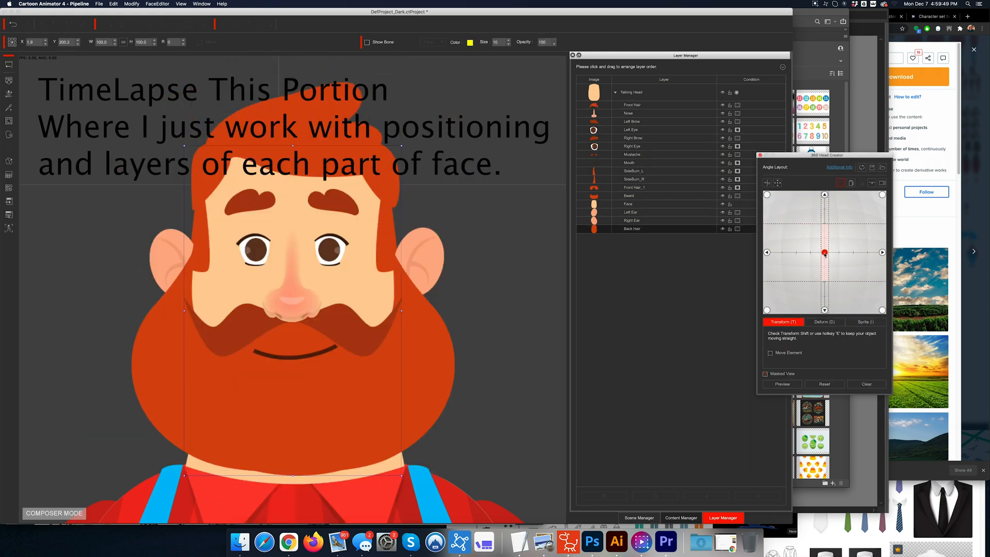
Step: Move Front Hair to the top of the layer order on the down-left angle and compare with the down-right angle
{"action": "left_click", "coordinate": [825, 309]}
{"action": "left_click", "coordinate": [632, 105]}
{"action": "left_click", "coordinate": [824, 252]}
{"action": "left_click", "coordinate": [767, 310]}
{"action": "left_click_drag", "start_coordinate": [632, 229], "coordinate": [632, 103]}
{"action": "left_click", "coordinate": [882, 310]}
{"action": "left_click", "coordinate": [767, 310]}
{"action": "left_click", "coordinate": [882, 309]}
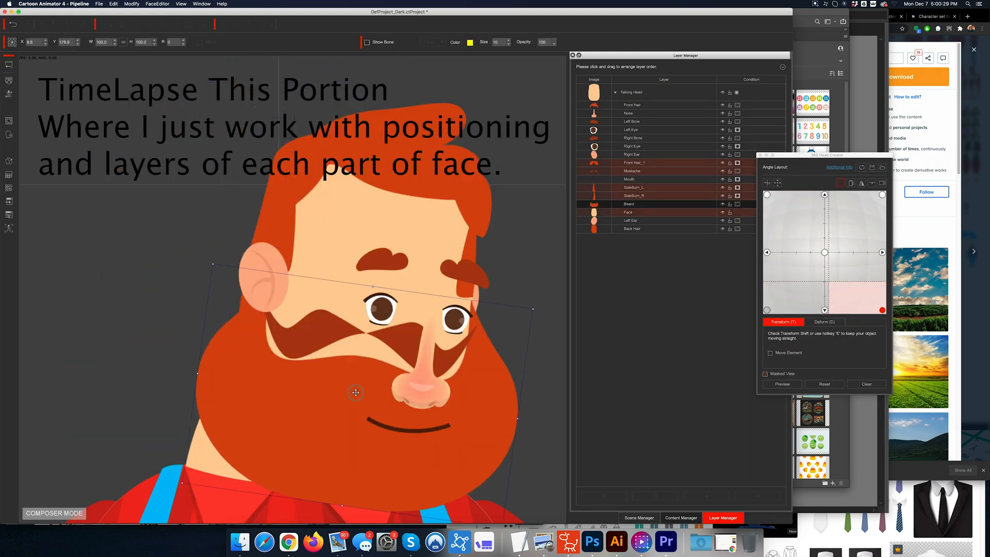
Step: Reposition the beard, mustache and far-side hair on the down-right angle to follow the downward tilt
{"action": "left_click_drag", "start_coordinate": [354, 393], "coordinate": [347, 450]}
{"action": "left_click_drag", "start_coordinate": [360, 340], "coordinate": [407, 402]}
{"action": "left_click_drag", "start_coordinate": [470, 252], "coordinate": [513, 254]}
Step: Mirror all parts of the down-right angle to the down-left angle and preview the head movement
{"action": "left_click", "coordinate": [860, 183]}
{"action": "left_click", "coordinate": [935, 225]}
{"action": "left_click", "coordinate": [767, 310]}
{"action": "left_click", "coordinate": [115, 251]}
{"action": "left_click", "coordinate": [782, 384]}
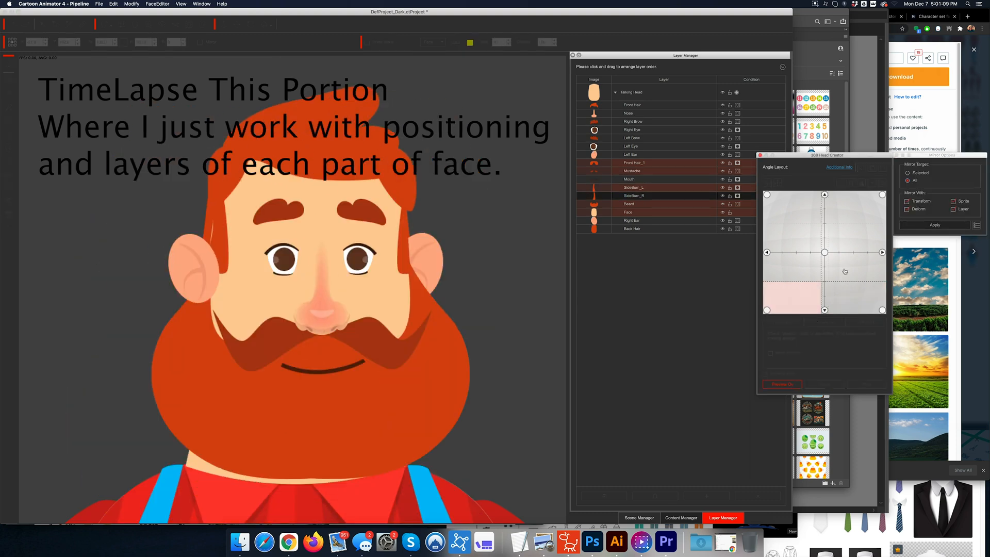
{"action": "left_click", "coordinate": [778, 383]}
Step: Toggle the visibility of Front Hair_1 on the down-left angle and check the looking-down and front angles
{"action": "left_click", "coordinate": [824, 309]}
{"action": "left_click", "coordinate": [767, 310]}
{"action": "left_click", "coordinate": [723, 164]}
{"action": "left_click", "coordinate": [824, 309]}
{"action": "scroll", "coordinate": [144, 331], "scroll_direction": "down", "scroll_amount": 10}
{"action": "scroll", "coordinate": [298, 302], "scroll_direction": "up", "scroll_amount": 10}
{"action": "left_click", "coordinate": [824, 252]}
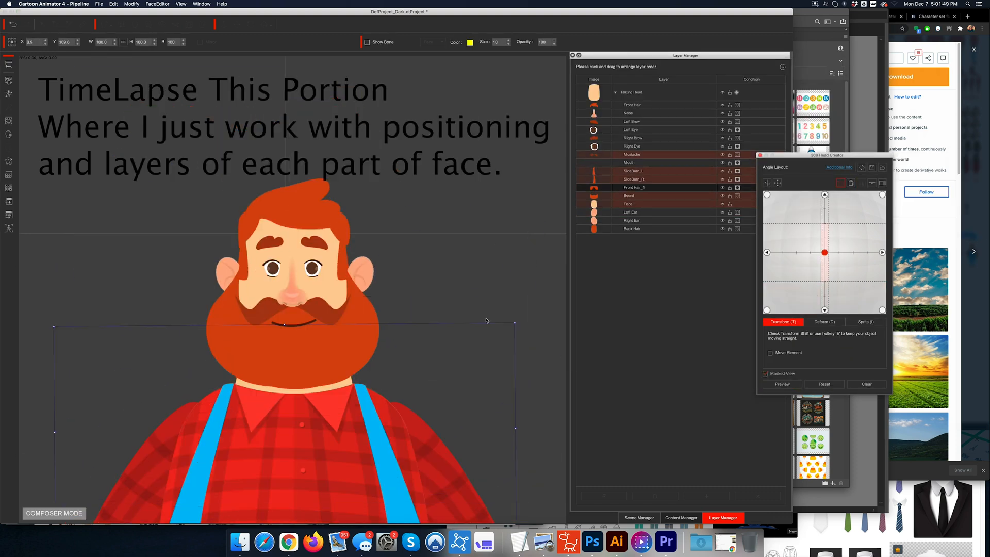
Step: Compare the left, down, front and up head angles, and inspect the beard and hair on the up angle
{"action": "left_click", "coordinate": [767, 252]}
{"action": "left_click", "coordinate": [824, 310]}
{"action": "left_click", "coordinate": [824, 253]}
{"action": "left_click", "coordinate": [766, 252]}
{"action": "left_click", "coordinate": [824, 194]}
{"action": "left_click", "coordinate": [342, 283]}
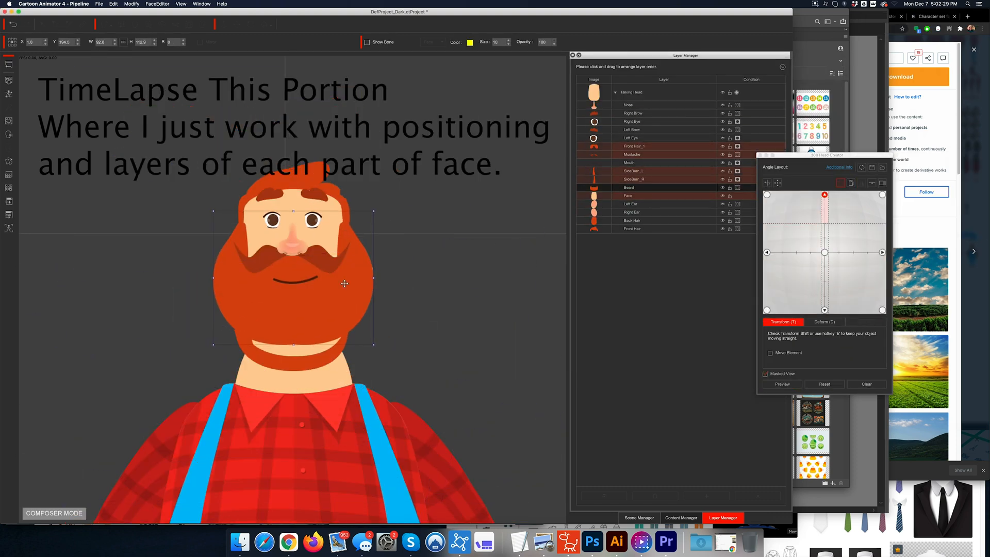
{"action": "left_click", "coordinate": [285, 203]}
Step: Reposition and tilt the beard on the up-right angle to follow the raised head
{"action": "left_click", "coordinate": [882, 194]}
{"action": "left_click_drag", "start_coordinate": [354, 265], "coordinate": [340, 248]}
{"action": "left_click", "coordinate": [346, 267]}
{"action": "left_click_drag", "start_coordinate": [348, 328], "coordinate": [355, 288]}
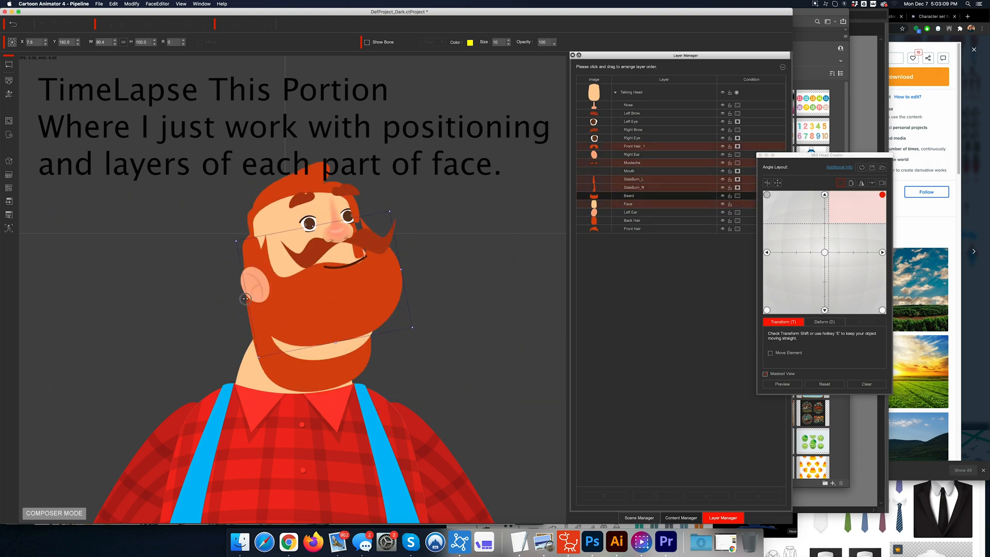
{"action": "left_click", "coordinate": [314, 374]}
Step: Deform the beard on the up-right angle to shape its far side and preview the head movement
{"action": "left_click", "coordinate": [285, 203]}
{"action": "left_click_drag", "start_coordinate": [504, 386], "coordinate": [249, 419]}
{"action": "left_click", "coordinate": [330, 375]}
{"action": "left_click", "coordinate": [824, 322]}
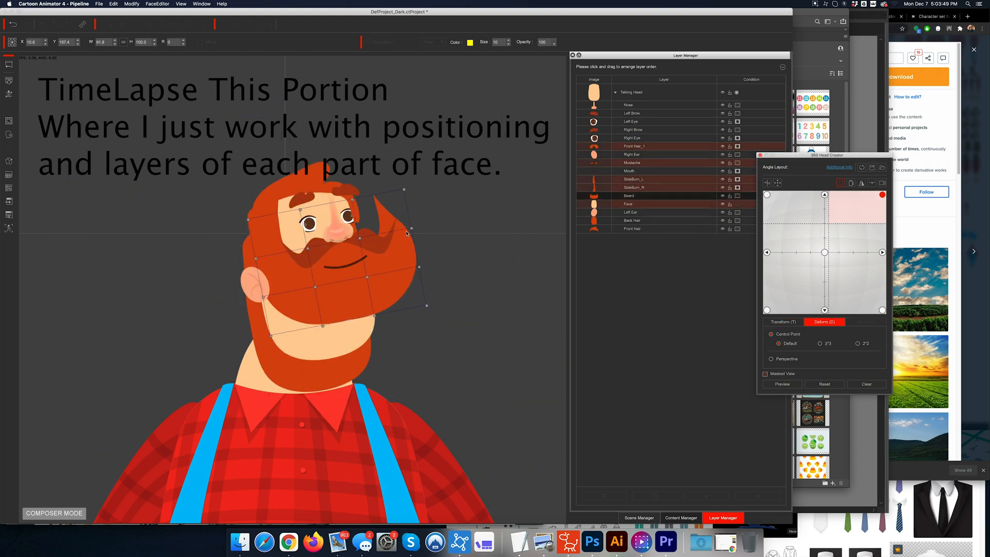
{"action": "left_click_drag", "start_coordinate": [423, 252], "coordinate": [408, 261]}
{"action": "left_click", "coordinate": [782, 384]}
Step: Save the current work to file and reopen the 360 Head Creator to save the head angle setup
{"action": "left_click", "coordinate": [760, 155]}
{"action": "left_click", "coordinate": [99, 3]}
{"action": "left_click", "coordinate": [825, 373]}
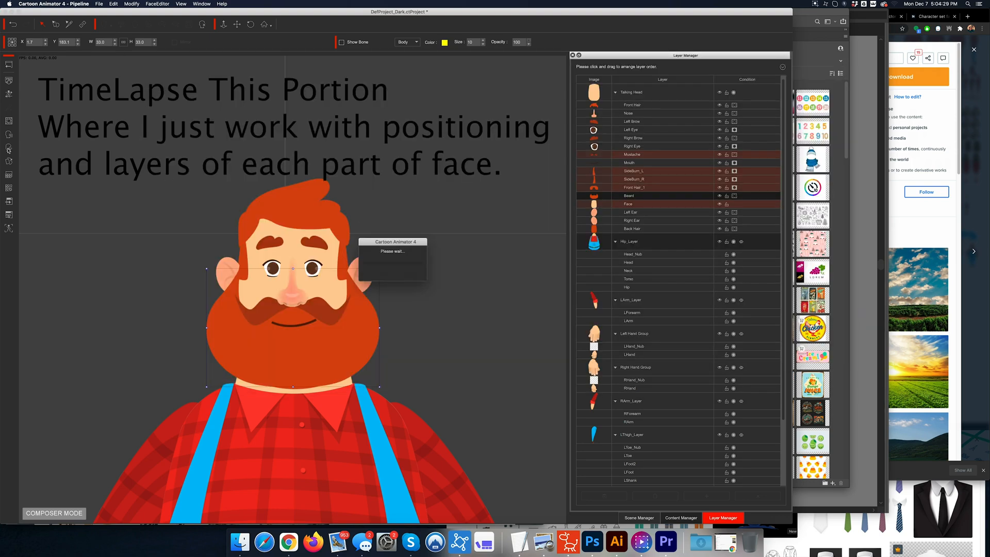
{"action": "left_click", "coordinate": [9, 134]}
{"action": "left_click", "coordinate": [872, 173]}
{"action": "left_click", "coordinate": [825, 373]}
Step: Examine the sideburns and ear on the right and left angles
{"action": "left_click", "coordinate": [882, 258]}
{"action": "left_click", "coordinate": [256, 232]}
{"action": "left_click", "coordinate": [250, 279]}
{"action": "left_click", "coordinate": [767, 258]}
{"action": "left_click", "coordinate": [325, 247]}
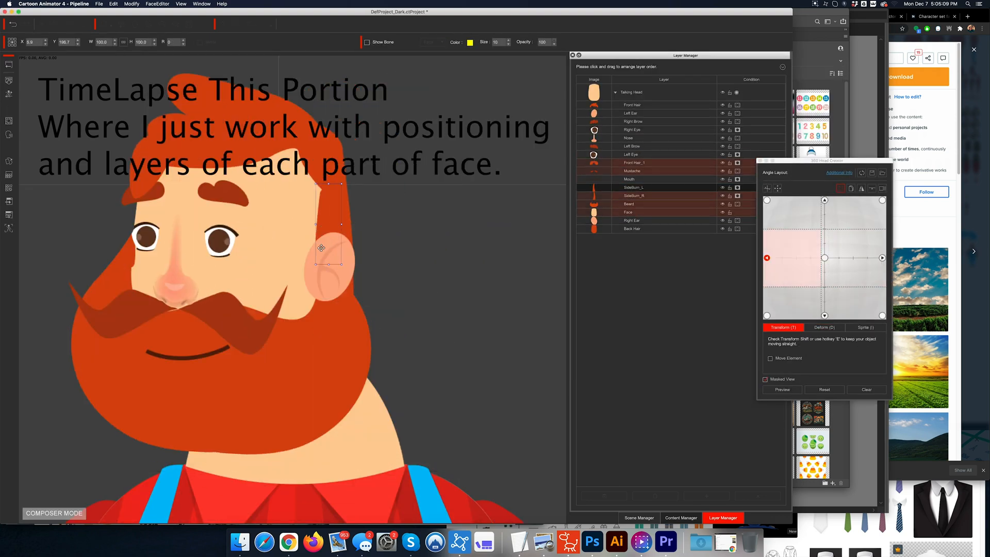
{"action": "left_click", "coordinate": [332, 263]}
{"action": "left_click", "coordinate": [650, 195]}
Step: Raise the ear in the layer order on the up angle and preview the head movement
{"action": "left_click", "coordinate": [824, 316]}
{"action": "left_click", "coordinate": [824, 200]}
{"action": "left_click", "coordinate": [646, 204]}
{"action": "mouse_move", "coordinate": [646, 204]}
{"action": "left_mouse_down"}
{"action": "mouse_move", "coordinate": [645, 187]}
{"action": "mouse_move", "coordinate": [641, 194]}
{"action": "left_mouse_up"}
{"action": "left_click", "coordinate": [782, 389]}
{"action": "left_click", "coordinate": [782, 390]}
Step: Preview the head turning and check the left, down-left, down-right and down angles
{"action": "left_click", "coordinate": [767, 257]}
{"action": "scroll", "coordinate": [309, 289], "scroll_direction": "down", "scroll_amount": 8}
{"action": "left_click", "coordinate": [782, 389]}
{"action": "left_click", "coordinate": [782, 389]}
{"action": "left_click", "coordinate": [767, 316]}
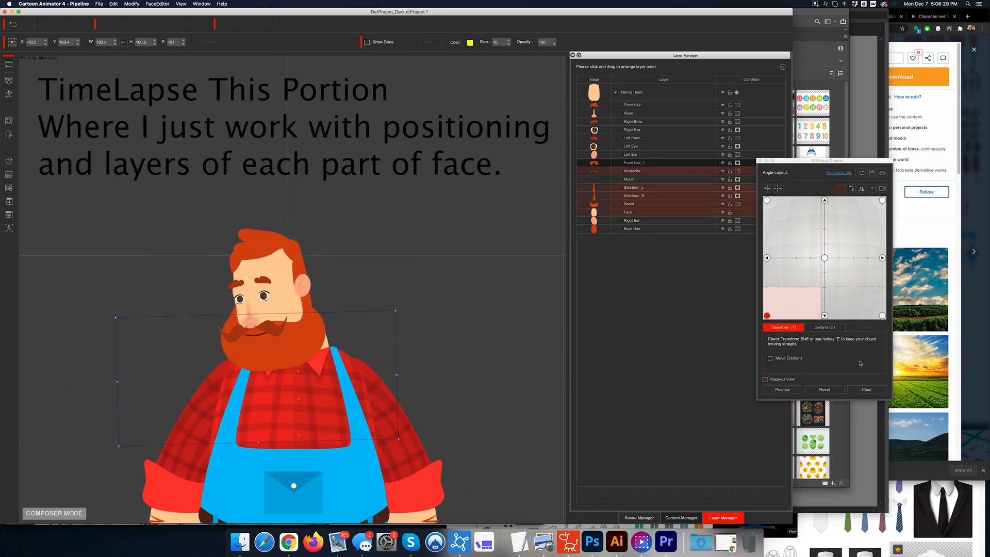
{"action": "left_click", "coordinate": [882, 316]}
{"action": "left_click", "coordinate": [825, 258]}
{"action": "left_click", "coordinate": [766, 258]}
{"action": "left_click", "coordinate": [882, 316]}
{"action": "left_click", "coordinate": [782, 389]}
{"action": "left_click", "coordinate": [782, 389]}
{"action": "left_click", "coordinate": [825, 315]}
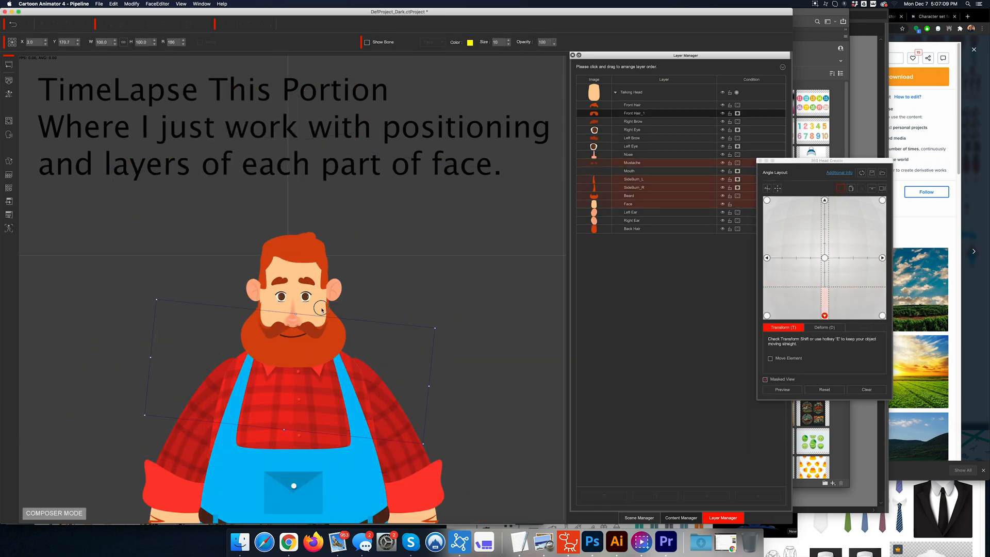
{"action": "left_click", "coordinate": [782, 390]}
{"action": "left_click", "coordinate": [782, 390]}
Step: Examine the down-left, front, left and right angles and preview the transitions between them
{"action": "left_click", "coordinate": [767, 316]}
{"action": "left_click", "coordinate": [782, 389]}
{"action": "left_click", "coordinate": [782, 389]}
{"action": "left_click", "coordinate": [824, 258]}
{"action": "left_click", "coordinate": [767, 258]}
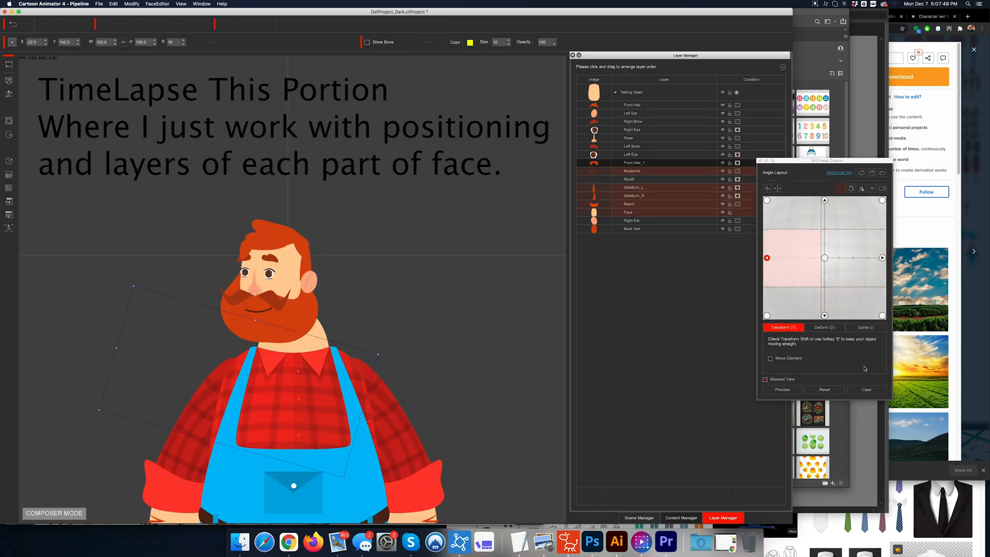
{"action": "left_click", "coordinate": [882, 258]}
{"action": "left_click", "coordinate": [782, 389]}
{"action": "left_click", "coordinate": [782, 389]}
{"action": "left_click", "coordinate": [825, 258]}
{"action": "left_click", "coordinate": [767, 315]}
{"action": "left_click", "coordinate": [766, 258]}
{"action": "left_click", "coordinate": [882, 258]}
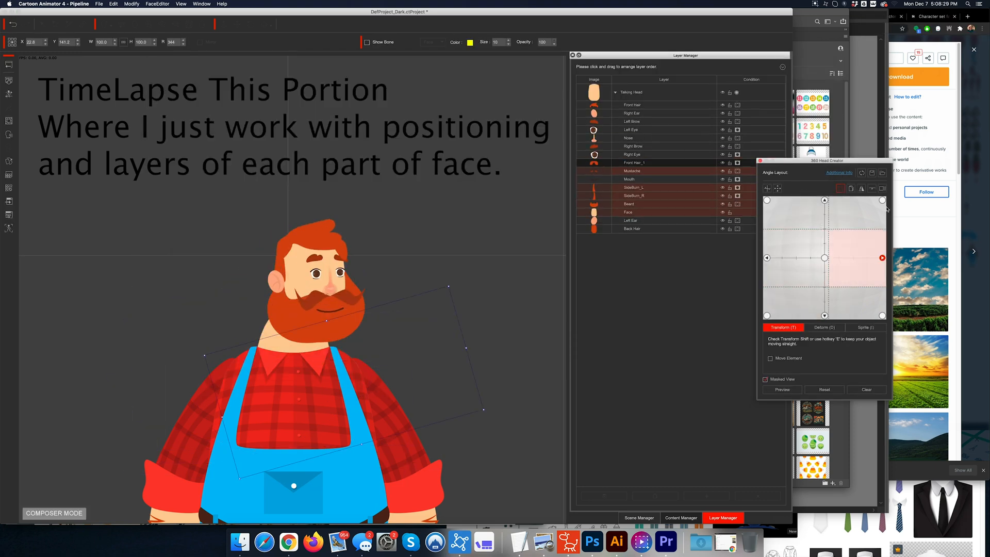
Step: On the up-right angle, move Front Hair_1 down the layer order to just above Face and reposition the beard
{"action": "left_click", "coordinate": [882, 200]}
{"action": "left_click_drag", "start_coordinate": [634, 146], "coordinate": [634, 200]}
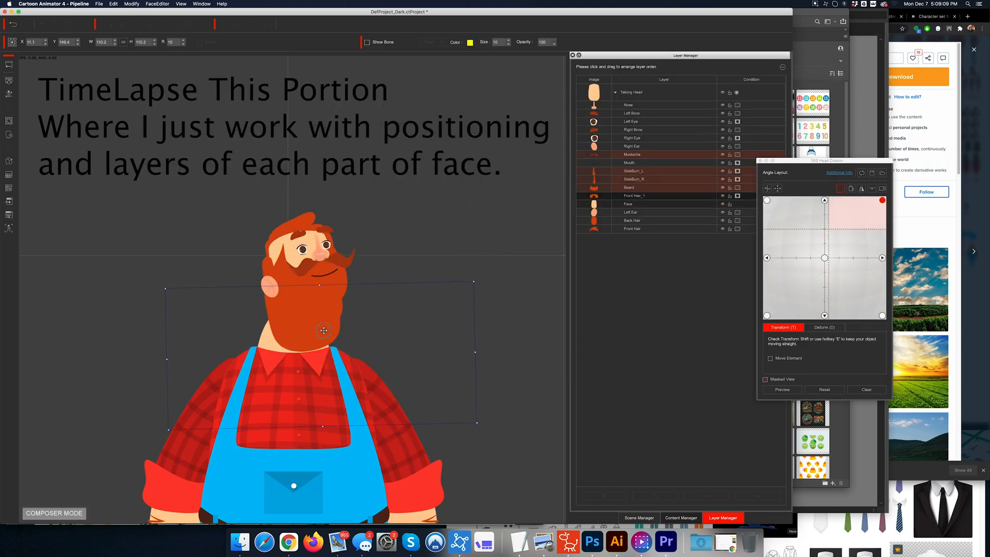
{"action": "left_click", "coordinate": [294, 224]}
{"action": "left_click", "coordinate": [334, 252]}
{"action": "left_click_drag", "start_coordinate": [347, 234], "coordinate": [339, 252]}
Step: Deform the beard on the up-right angle by pulling its far-side control points outward, and preview the head movement
{"action": "left_click", "coordinate": [825, 327]}
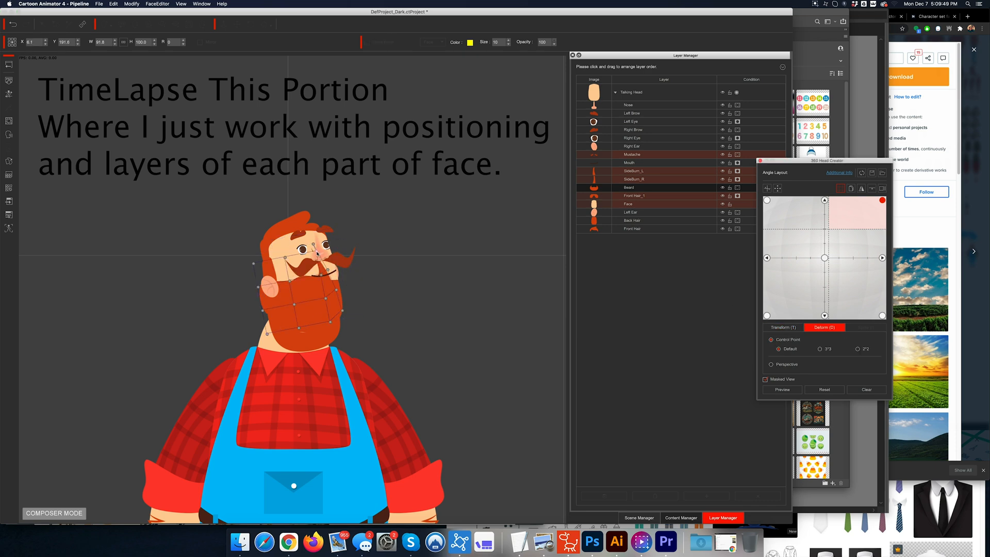
{"action": "left_click_drag", "start_coordinate": [362, 315], "coordinate": [379, 316]}
{"action": "left_click_drag", "start_coordinate": [357, 292], "coordinate": [381, 279]}
{"action": "left_click_drag", "start_coordinate": [352, 268], "coordinate": [349, 260]}
{"action": "left_click_drag", "start_coordinate": [348, 245], "coordinate": [348, 233]}
{"action": "left_click", "coordinate": [782, 389]}
{"action": "left_click", "coordinate": [793, 390]}
Step: Reposition Front Hair_1 and the beard on the up-right angle so they form one smooth beard outline
{"action": "left_click", "coordinate": [309, 340]}
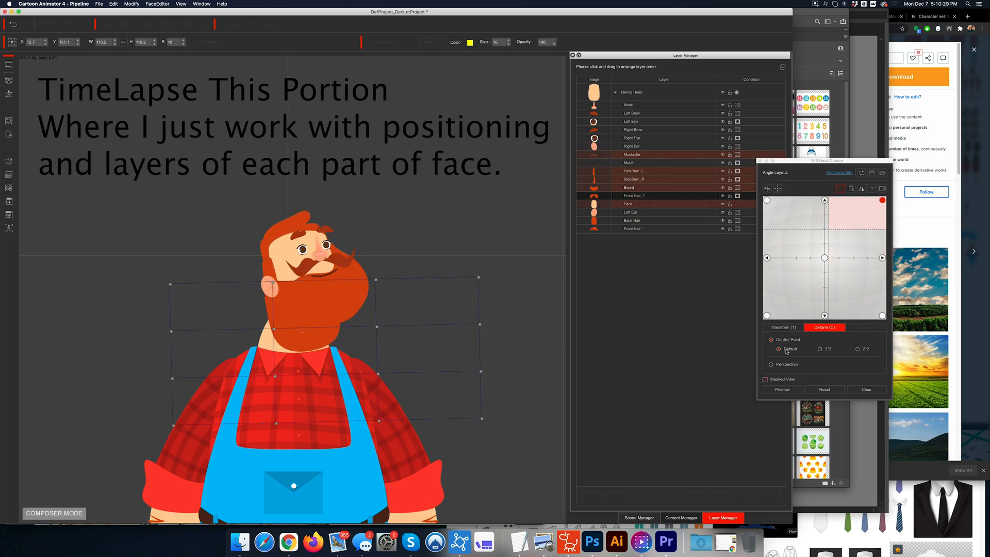
{"action": "left_click", "coordinate": [783, 327]}
{"action": "left_click", "coordinate": [336, 321]}
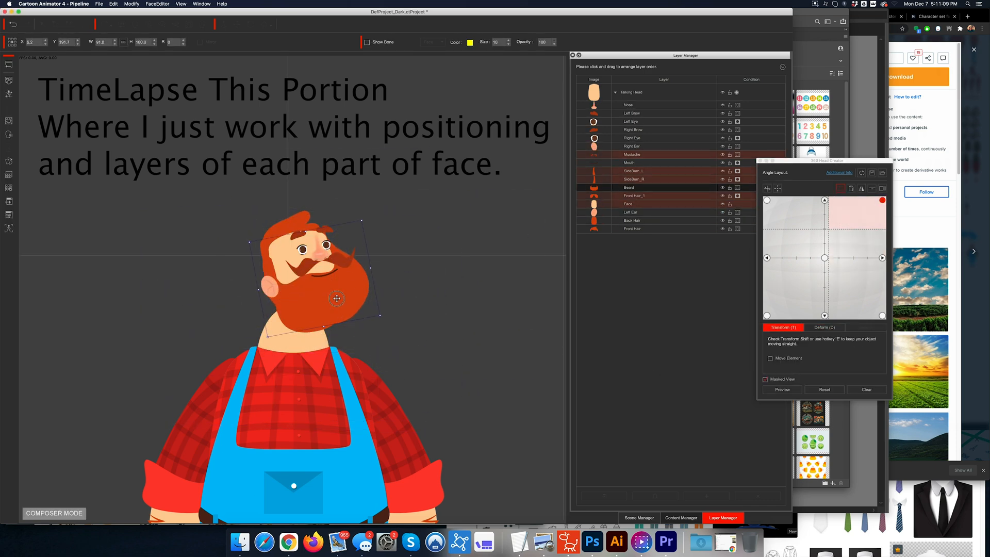
{"action": "left_click", "coordinate": [304, 270]}
{"action": "left_click_drag", "start_coordinate": [300, 272], "coordinate": [306, 267]}
Step: Deform the nose in Perspective mode on the up-right angle, and return to Control Point deformation
{"action": "scroll", "coordinate": [306, 267], "scroll_direction": "up", "scroll_amount": 3}
{"action": "left_click", "coordinate": [350, 227]}
{"action": "left_click", "coordinate": [824, 328]}
{"action": "left_click_drag", "start_coordinate": [356, 186], "coordinate": [358, 181]}
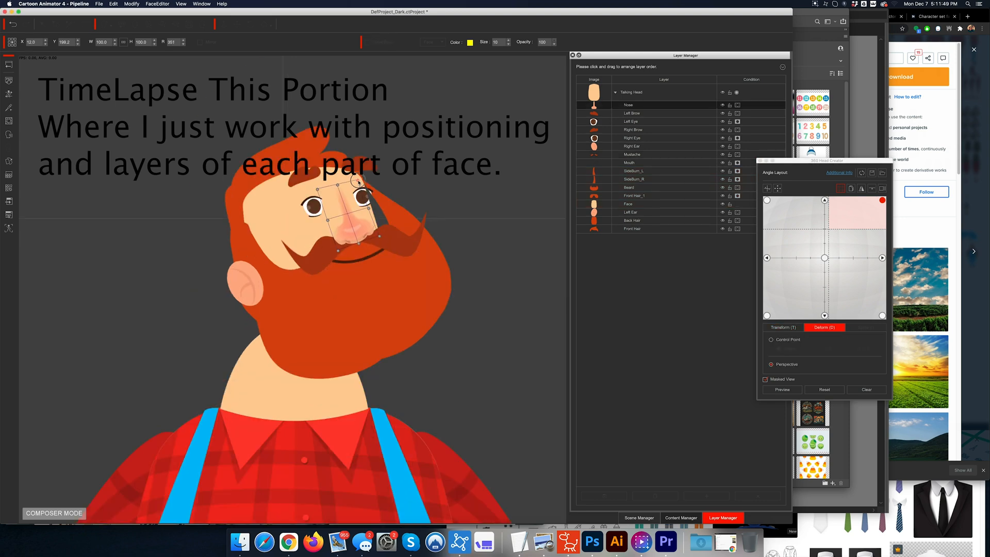
{"action": "left_click_drag", "start_coordinate": [433, 252], "coordinate": [397, 151]}
{"action": "left_click", "coordinate": [628, 187], "text": "shift"}
{"action": "left_click", "coordinate": [771, 340]}
Step: Move Front Hair_1 down the layer order to just above Face on the up angle
{"action": "mouse_move", "coordinate": [882, 200]}
{"action": "left_mouse_down"}
{"action": "mouse_move", "coordinate": [824, 258]}
{"action": "mouse_move", "coordinate": [824, 200]}
{"action": "left_mouse_up"}
{"action": "mouse_move", "coordinate": [632, 146]}
{"action": "left_mouse_down"}
{"action": "mouse_move", "coordinate": [627, 207]}
{"action": "mouse_move", "coordinate": [627, 196]}
{"action": "left_mouse_up"}
Step: Reposition the beard on the up-left angle and deform its control points to follow the raised head
{"action": "left_click_drag", "start_coordinate": [824, 200], "coordinate": [767, 200]}
{"action": "left_click", "coordinate": [783, 328]}
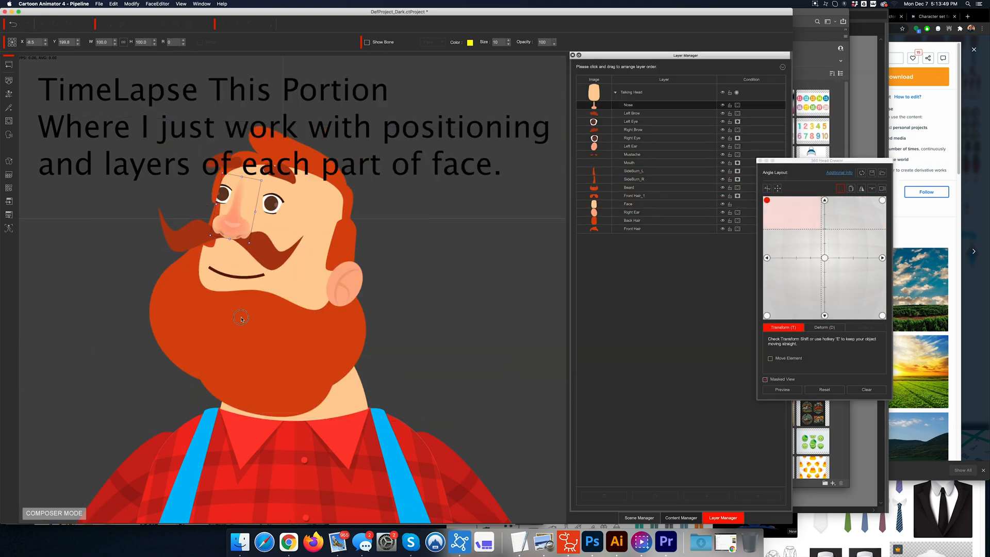
{"action": "left_click_drag", "start_coordinate": [356, 310], "coordinate": [316, 341]}
{"action": "left_click", "coordinate": [628, 204], "text": "shift"}
{"action": "left_click", "coordinate": [824, 328]}
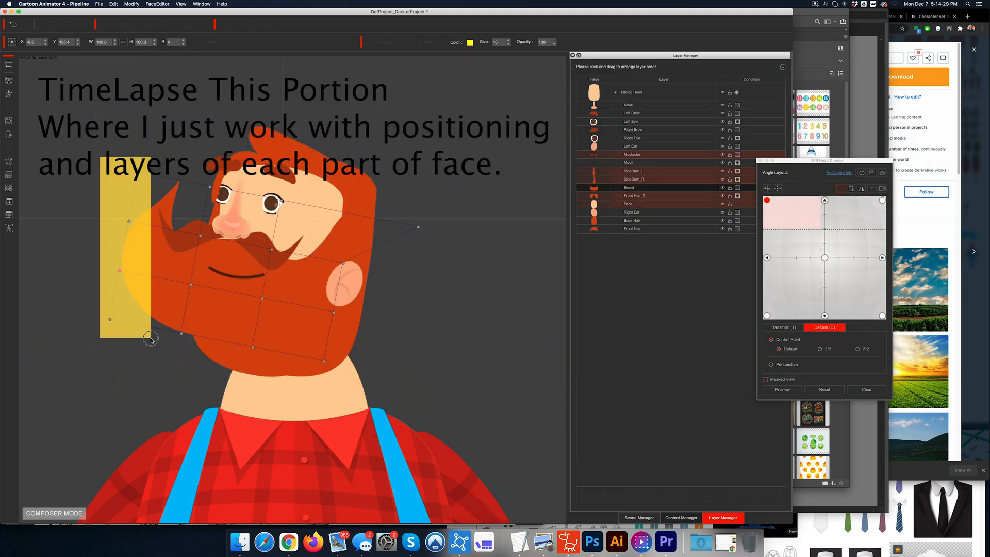
{"action": "left_click_drag", "start_coordinate": [222, 227], "coordinate": [209, 214]}
{"action": "left_click_drag", "start_coordinate": [182, 334], "coordinate": [179, 380]}
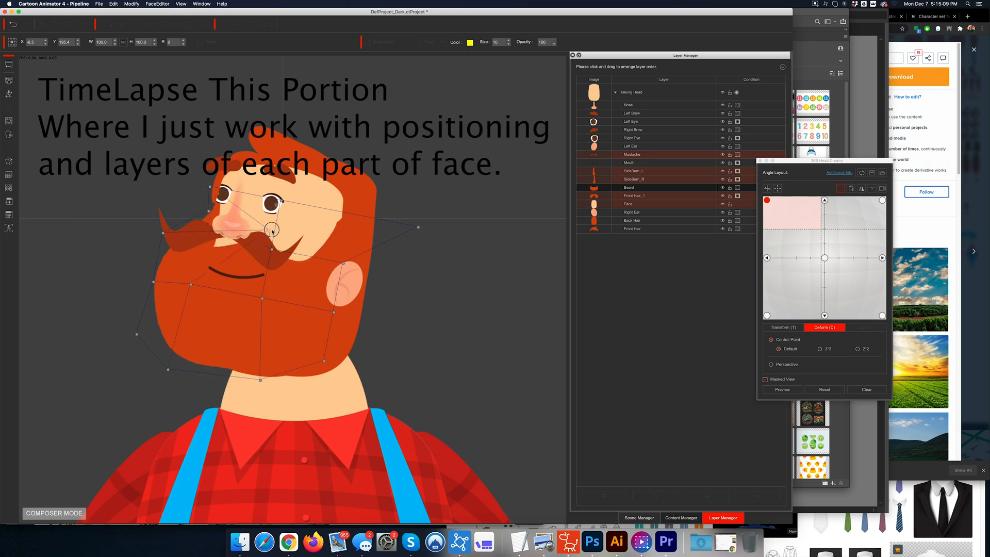
{"action": "left_click_drag", "start_coordinate": [271, 250], "coordinate": [290, 252]}
Step: Adjust the position of Front Hair_1 on the up-left and up-right angles to fill in below the beard
{"action": "left_click_drag", "start_coordinate": [767, 200], "coordinate": [766, 258]}
{"action": "left_click", "coordinate": [783, 327]}
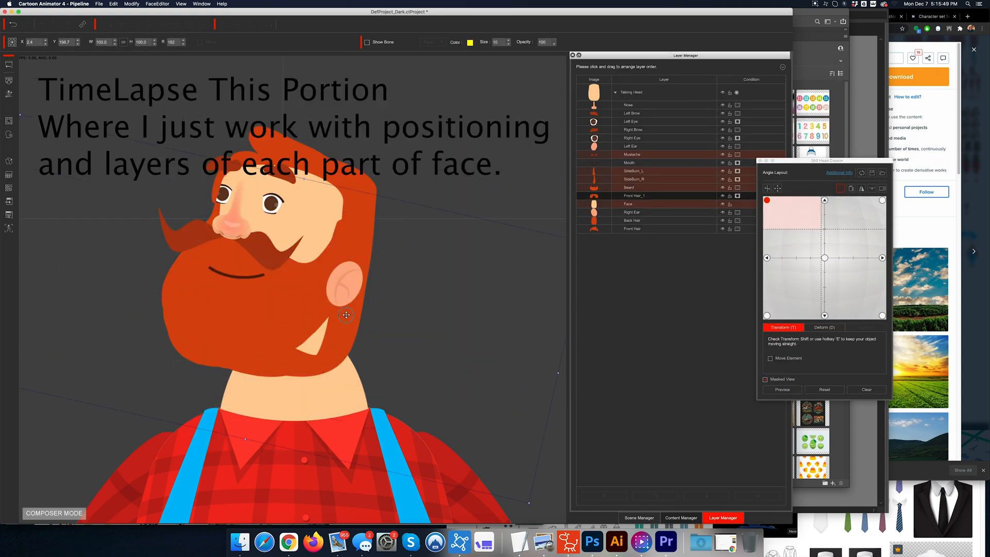
{"action": "left_click_drag", "start_coordinate": [257, 289], "coordinate": [254, 168]}
{"action": "left_click", "coordinate": [824, 200]}
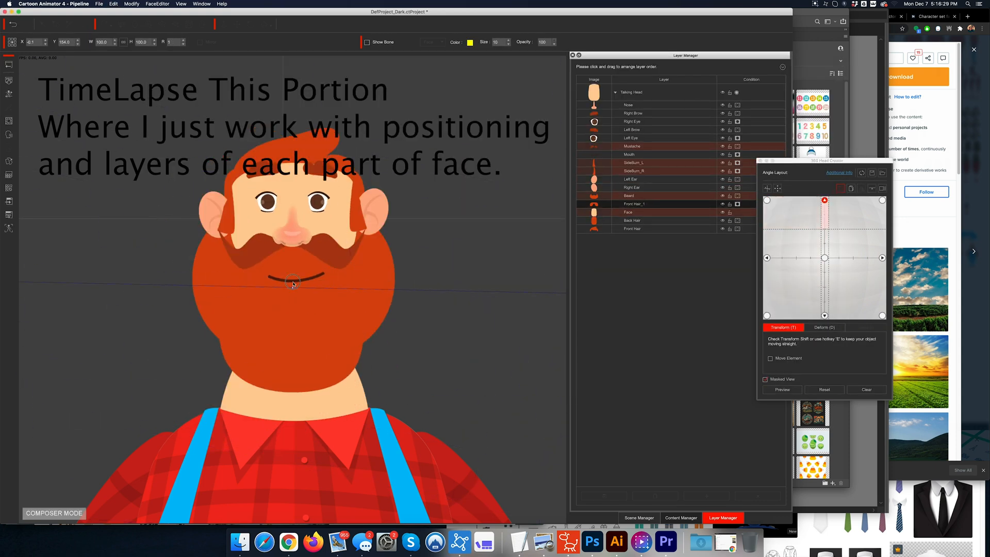
{"action": "left_click", "coordinate": [882, 200]}
{"action": "left_click_drag", "start_coordinate": [309, 335], "coordinate": [350, 380]}
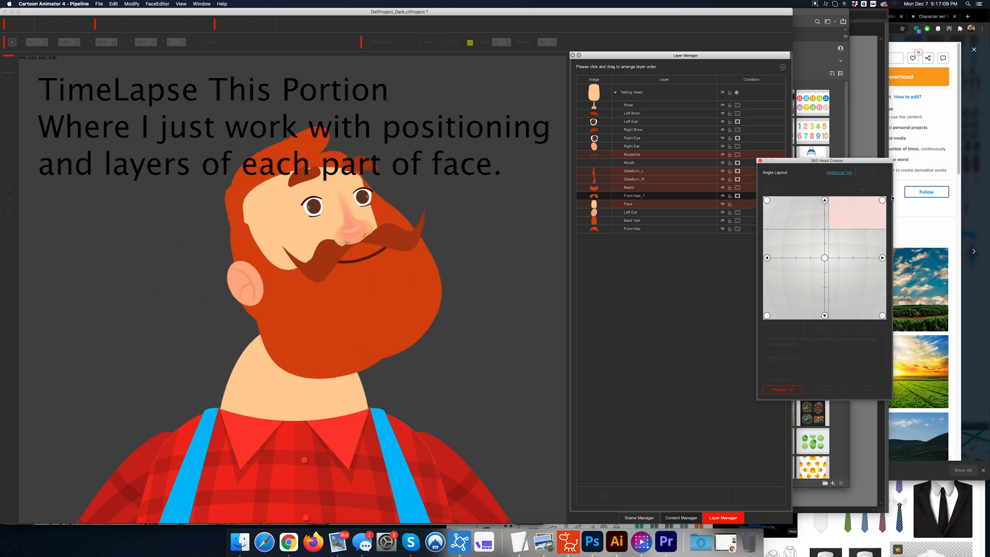
Step: Mirror all parts of the up-right angle to the up-left angle and compare the result with the left and front angles
{"action": "left_click", "coordinate": [767, 200]}
{"action": "left_click", "coordinate": [861, 188]}
{"action": "left_click_drag", "start_coordinate": [268, 289], "coordinate": [240, 310]}
{"action": "left_click", "coordinate": [882, 200]}
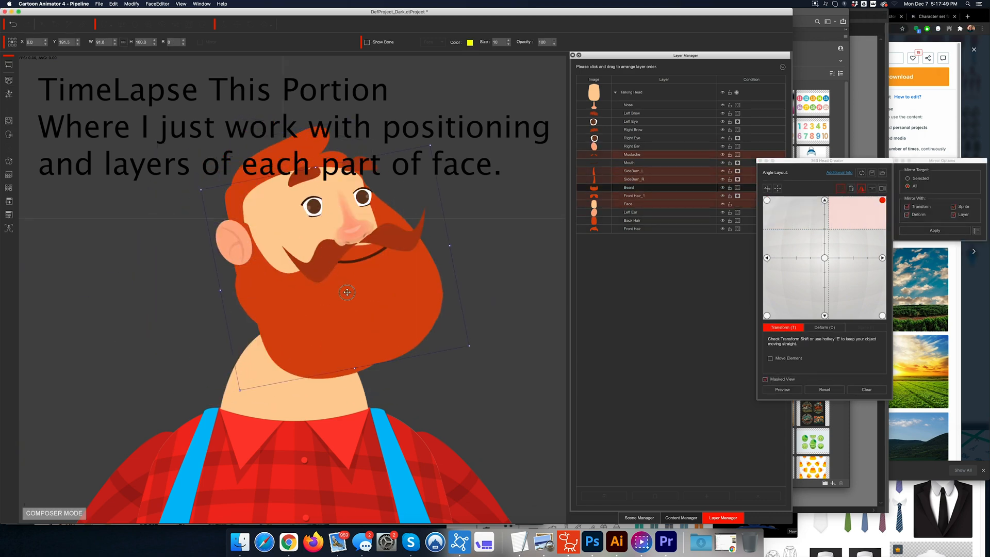
{"action": "left_click", "coordinate": [862, 188]}
{"action": "left_click", "coordinate": [372, 260]}
{"action": "left_click", "coordinate": [767, 258]}
{"action": "left_click", "coordinate": [824, 258]}
{"action": "left_click", "coordinate": [767, 200]}
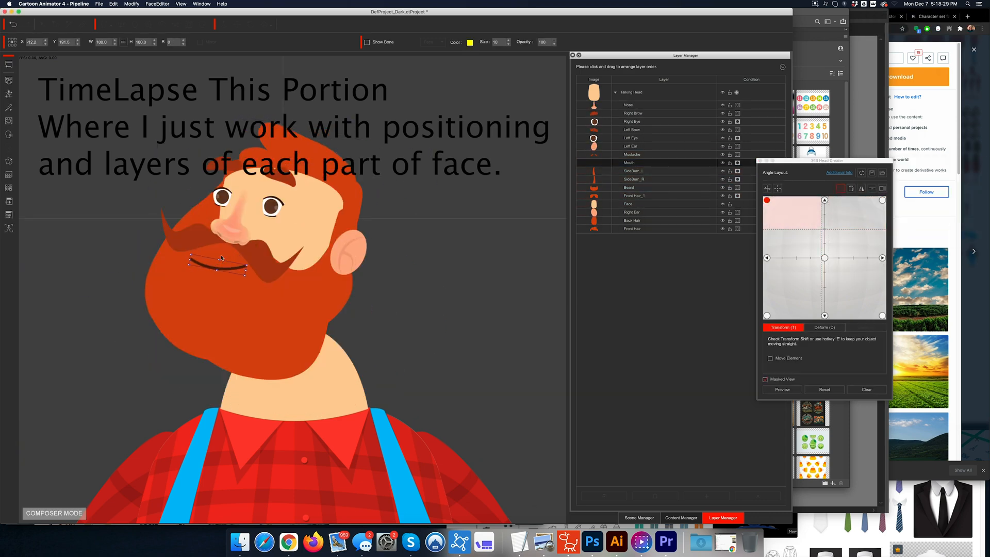
{"action": "left_click", "coordinate": [862, 188]}
Step: Move Front Hair to the top of the layer order on the down-left angle
{"action": "left_click", "coordinate": [767, 258]}
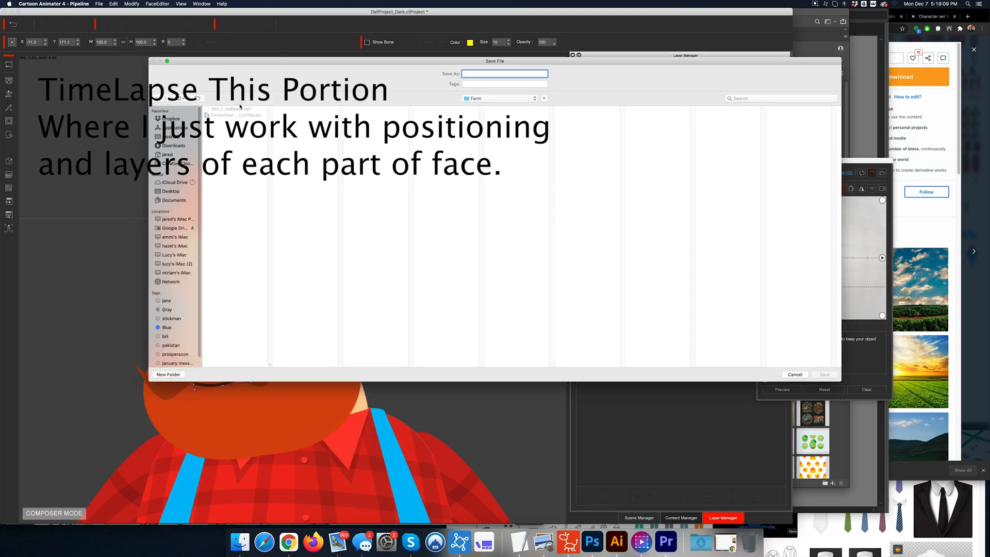
{"action": "left_click", "coordinate": [767, 315]}
{"action": "left_click_drag", "start_coordinate": [632, 228], "coordinate": [632, 104]}
Step: Close the 360 Head Creator, return to the stage and test the head rotation in the Face Key Editor
{"action": "left_click", "coordinate": [760, 160]}
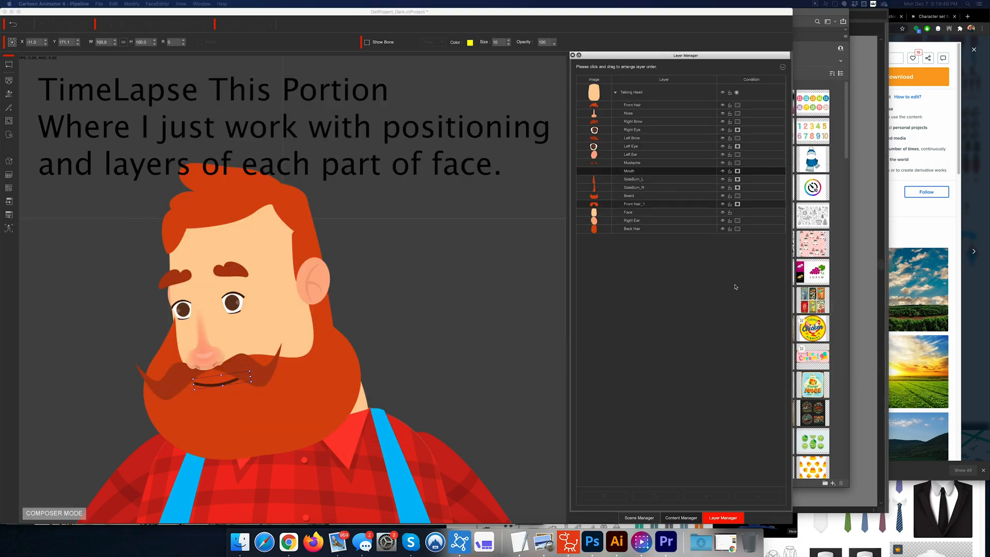
{"action": "left_click", "coordinate": [13, 24]}
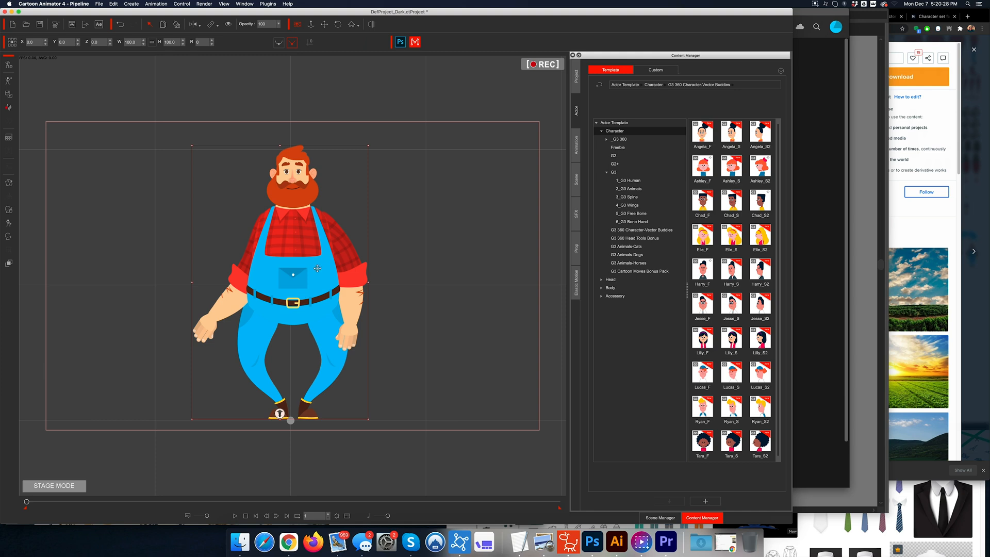
{"action": "left_click", "coordinate": [9, 238]}
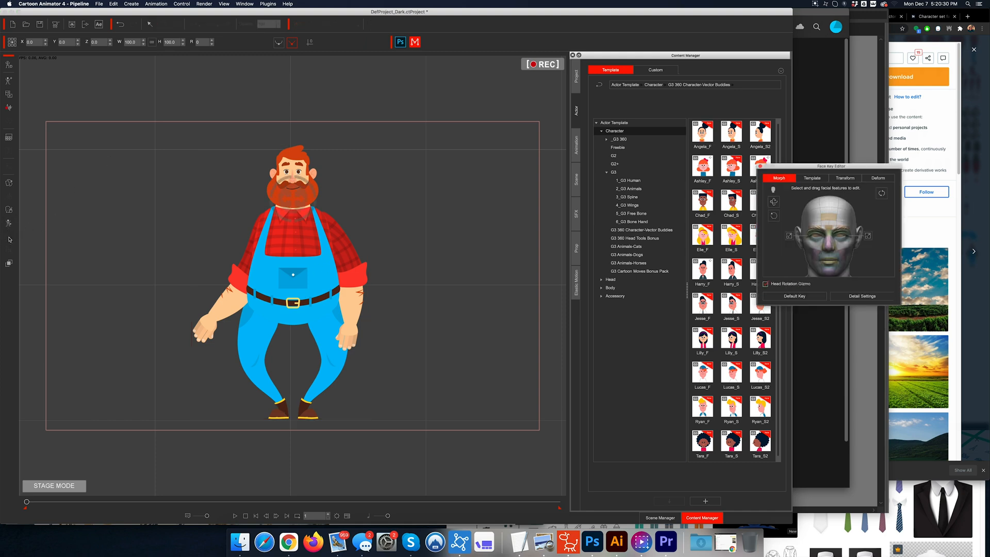
{"action": "mouse_move", "coordinate": [356, 196]}
{"action": "left_mouse_down"}
{"action": "mouse_move", "coordinate": [393, 150]}
{"action": "mouse_move", "coordinate": [231, 131]}
{"action": "mouse_move", "coordinate": [230, 203]}
{"action": "mouse_move", "coordinate": [310, 266]}
{"action": "mouse_move", "coordinate": [408, 242]}
{"action": "mouse_move", "coordinate": [259, 250]}
{"action": "mouse_move", "coordinate": [287, 84]}
{"action": "mouse_move", "coordinate": [194, 84]}
{"action": "mouse_move", "coordinate": [402, 106]}
{"action": "mouse_move", "coordinate": [296, 100]}
{"action": "mouse_move", "coordinate": [299, 279]}
{"action": "mouse_move", "coordinate": [466, 308]}
{"action": "mouse_move", "coordinate": [159, 276]}
{"action": "mouse_move", "coordinate": [209, 352]}
{"action": "mouse_move", "coordinate": [299, 177]}
{"action": "mouse_move", "coordinate": [320, 159]}
{"action": "mouse_move", "coordinate": [628, 205]}
{"action": "left_mouse_up"}
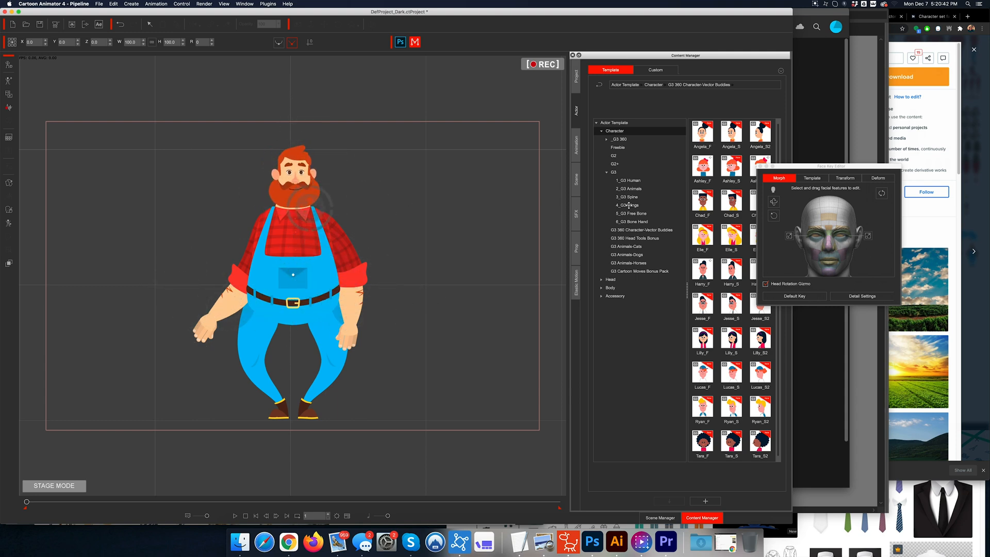
{"action": "left_click", "coordinate": [760, 166]}
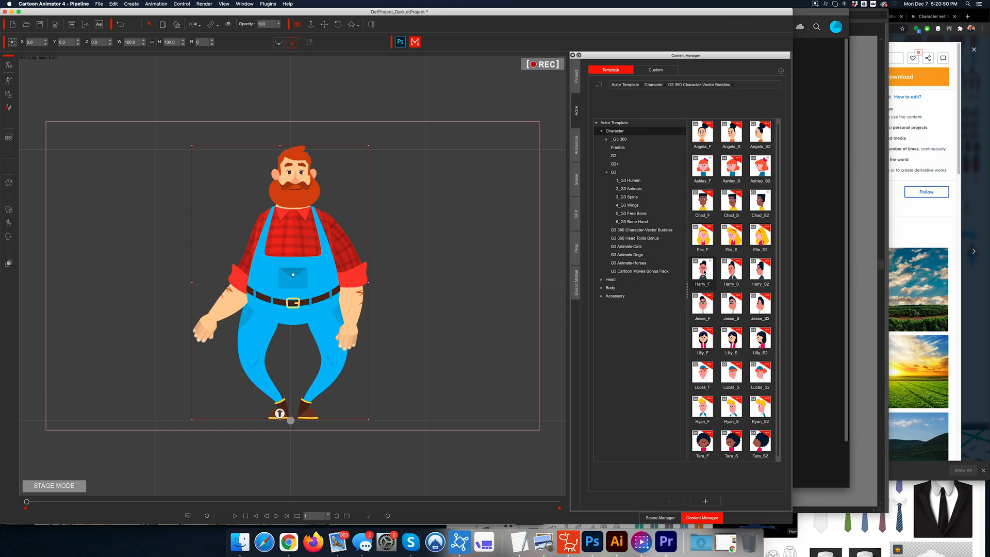
Step: Apply the 01(1S), 02(2L) and 02(3L) Celebration performances to the bearded character in sequence
{"action": "left_click_drag", "start_coordinate": [705, 273], "coordinate": [355, 315]}
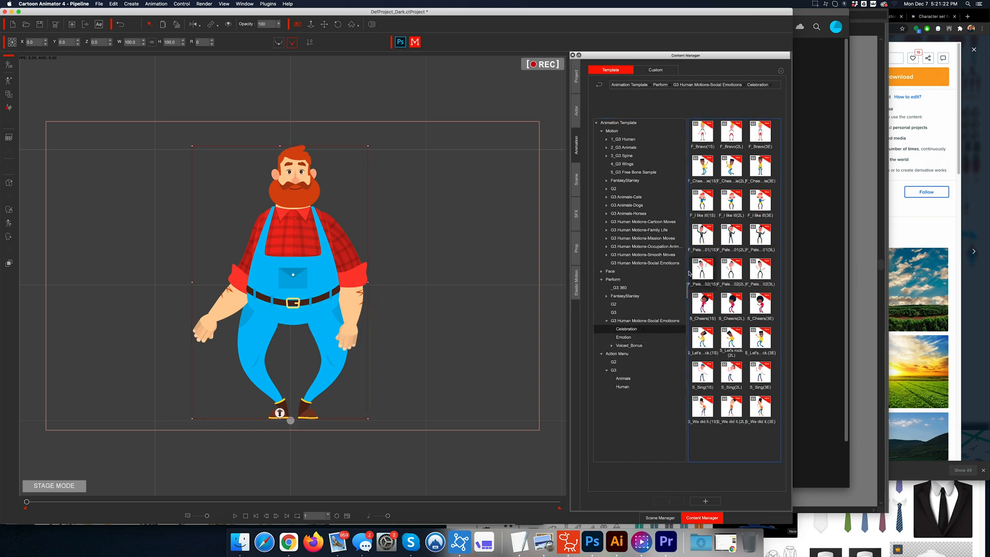
{"action": "left_click_drag", "start_coordinate": [701, 226], "coordinate": [317, 274]}
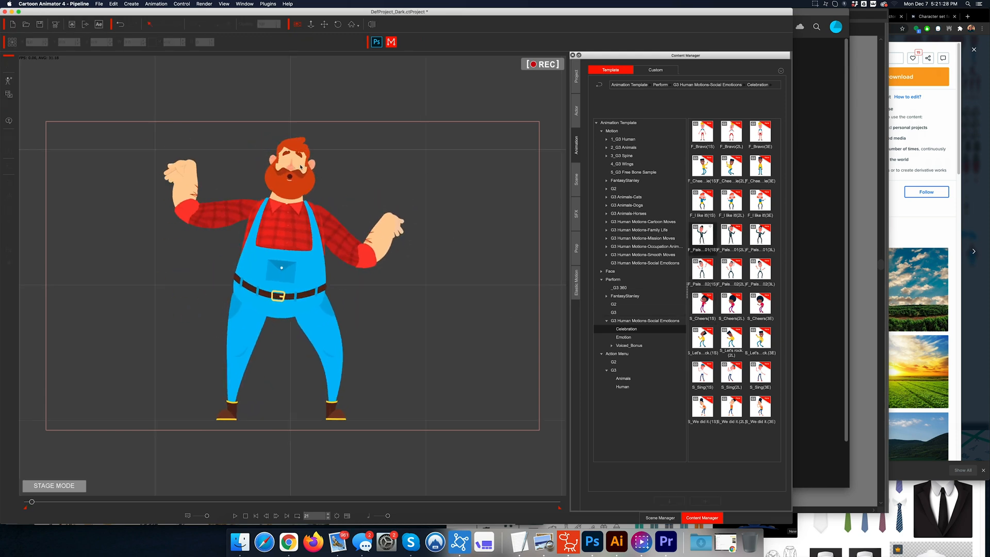
{"action": "left_click_drag", "start_coordinate": [732, 264], "coordinate": [279, 253]}
{"action": "left_click_drag", "start_coordinate": [490, 361], "coordinate": [488, 358]}
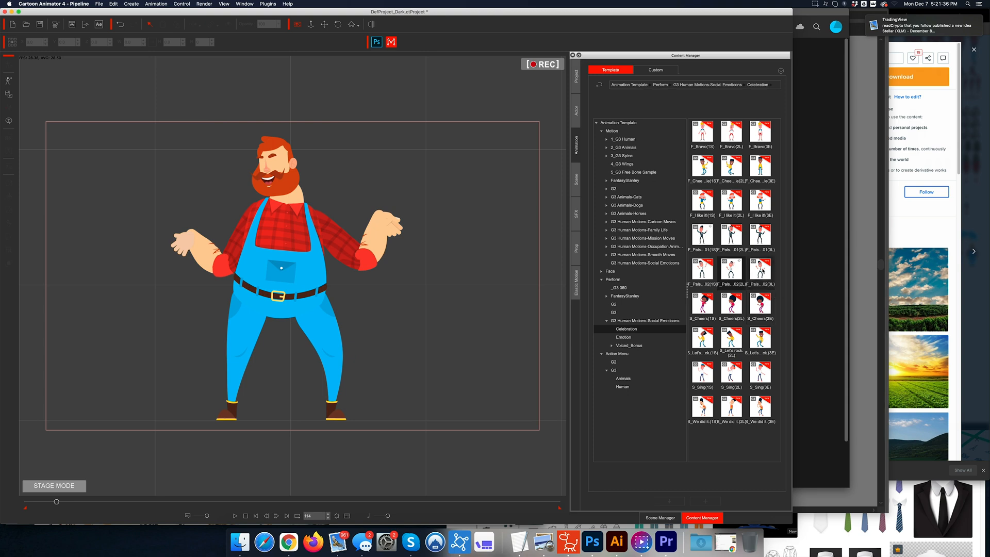
{"action": "left_click_drag", "start_coordinate": [763, 271], "coordinate": [293, 262]}
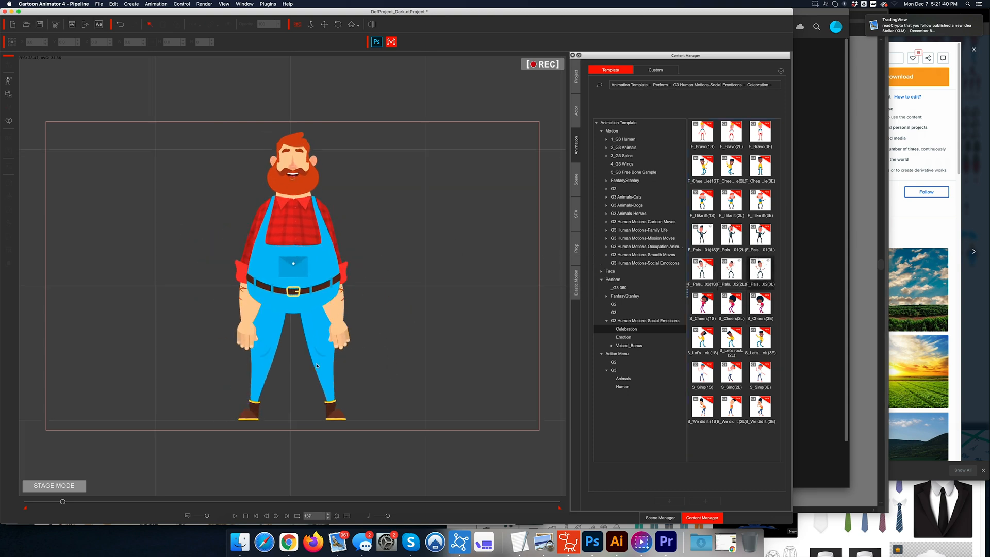
Step: Show the character's timeline and use the 2D Motion Key Editor to key a new right forearm position at frame 137
{"action": "left_click", "coordinate": [347, 516]}
{"action": "left_click", "coordinate": [272, 246]}
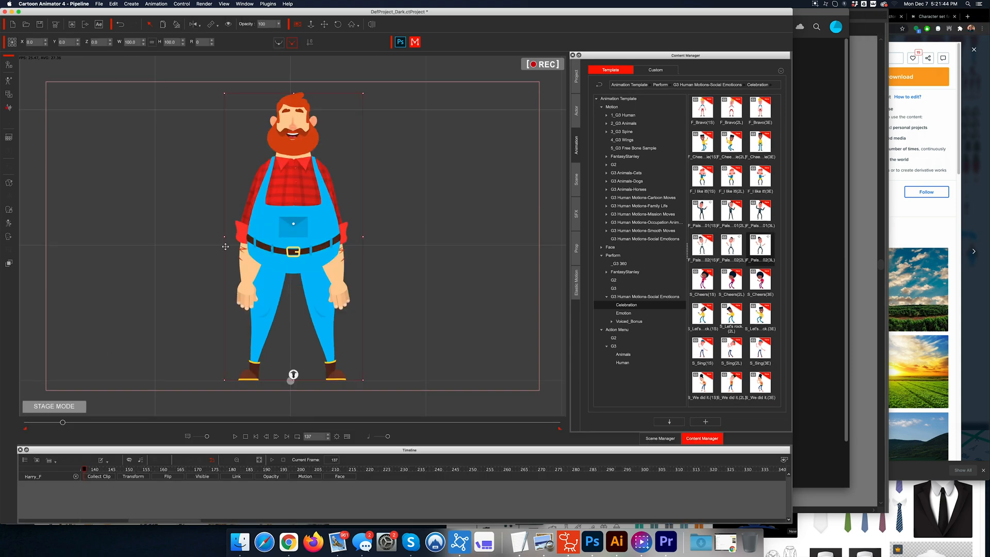
{"action": "left_click", "coordinate": [7, 224]}
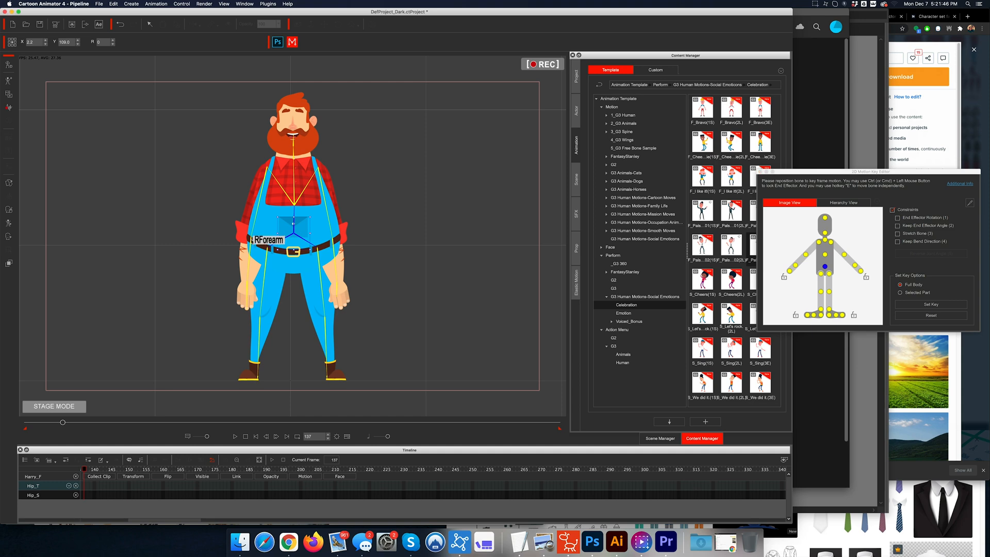
{"action": "mouse_move", "coordinate": [251, 238]}
{"action": "left_mouse_down"}
{"action": "mouse_move", "coordinate": [227, 242]}
{"action": "mouse_move", "coordinate": [248, 246]}
{"action": "left_mouse_up"}
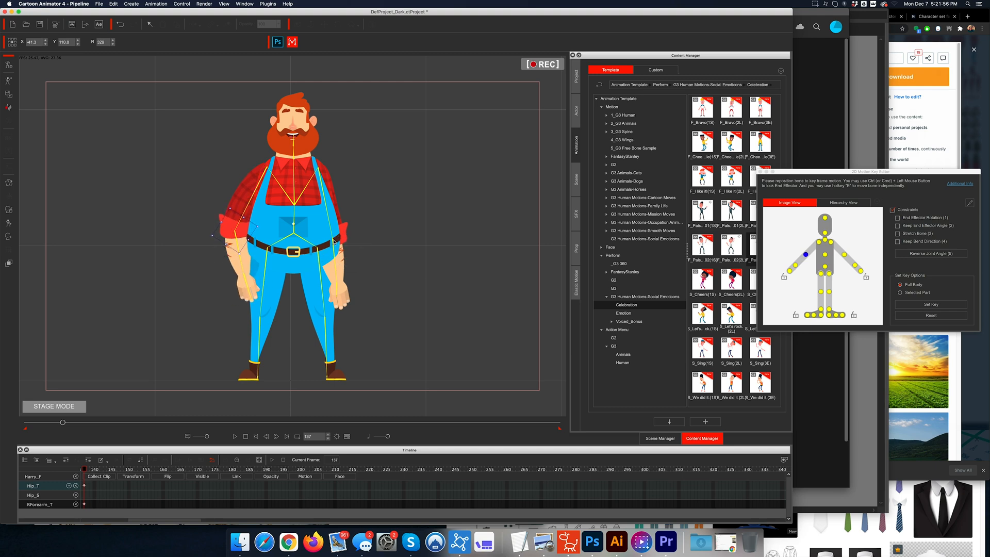
Step: Key a new left forearm position at frame 137 and close the 2D Motion Key Editor
{"action": "left_click_drag", "start_coordinate": [332, 240], "coordinate": [349, 228]}
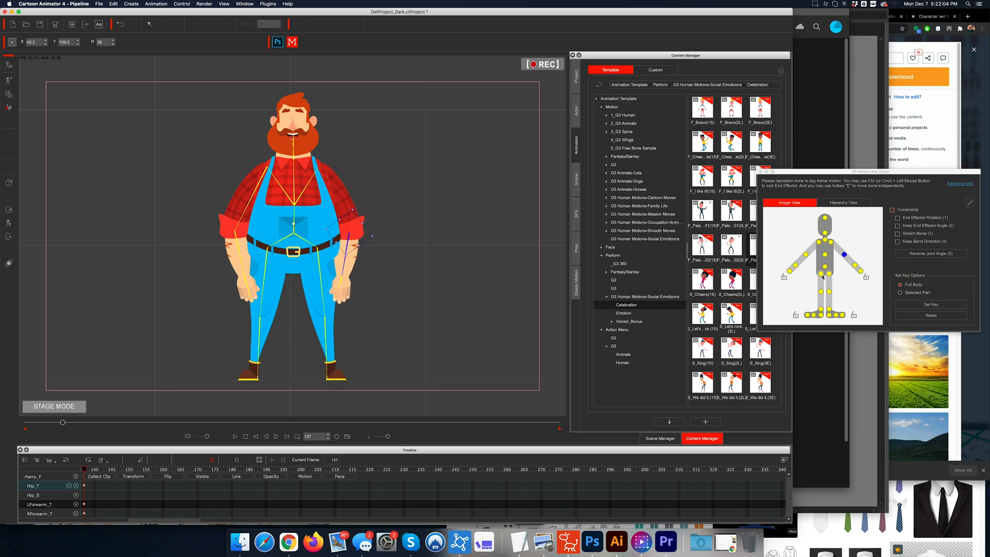
{"action": "left_click", "coordinate": [760, 172]}
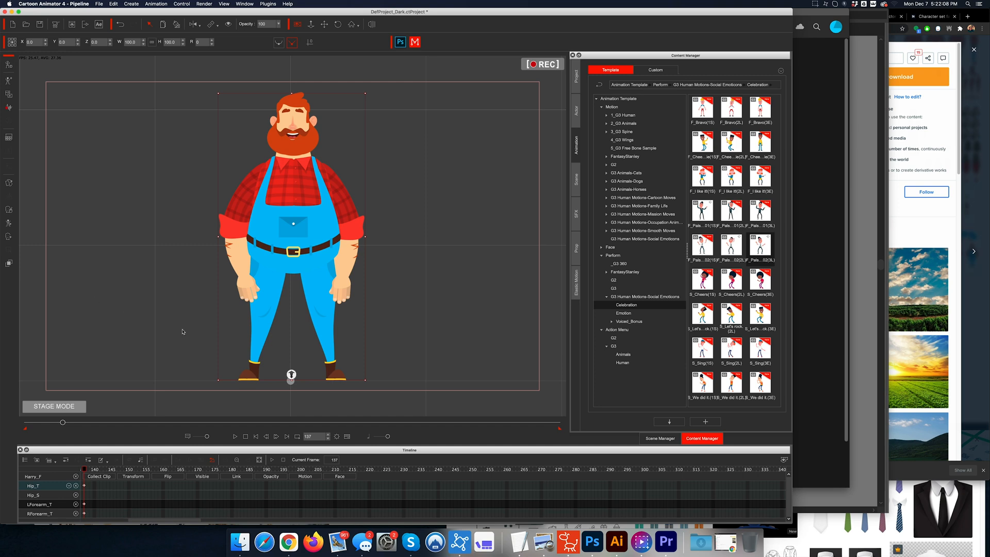
Step: Open the bearded character in Composer mode, send it to the PSD editor and switch to Photoshop
{"action": "left_click", "coordinate": [8, 66]}
{"action": "left_click", "coordinate": [375, 290]}
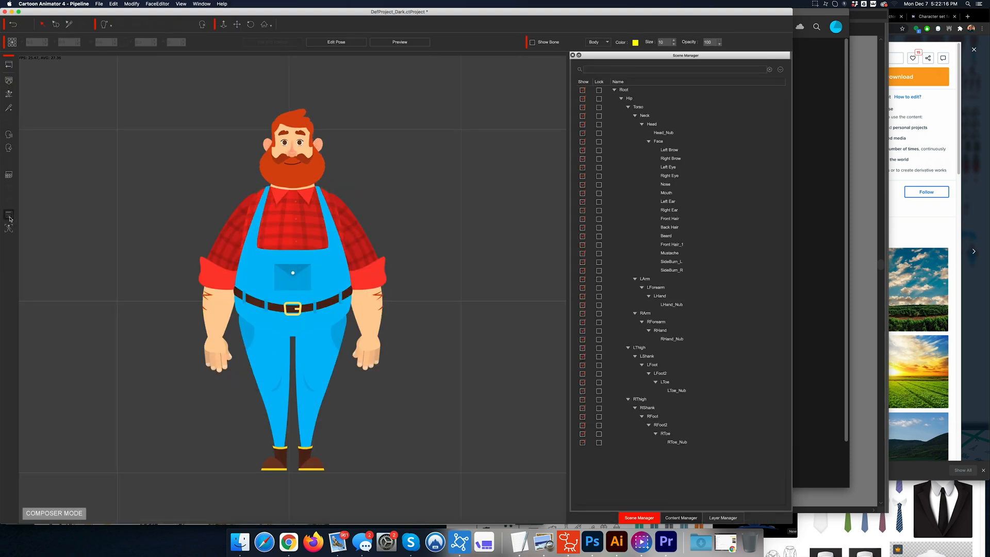
{"action": "left_click", "coordinate": [9, 215]}
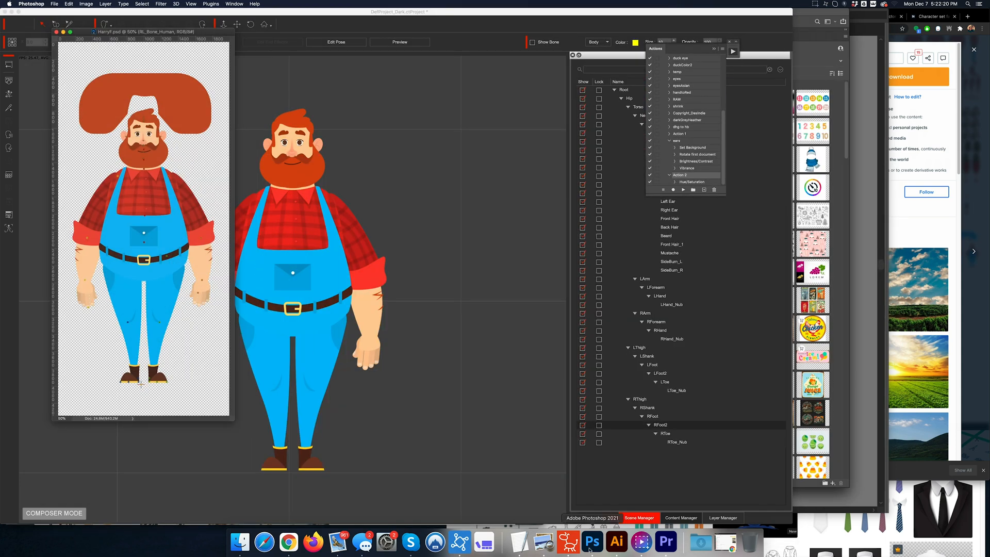
{"action": "left_click", "coordinate": [591, 543]}
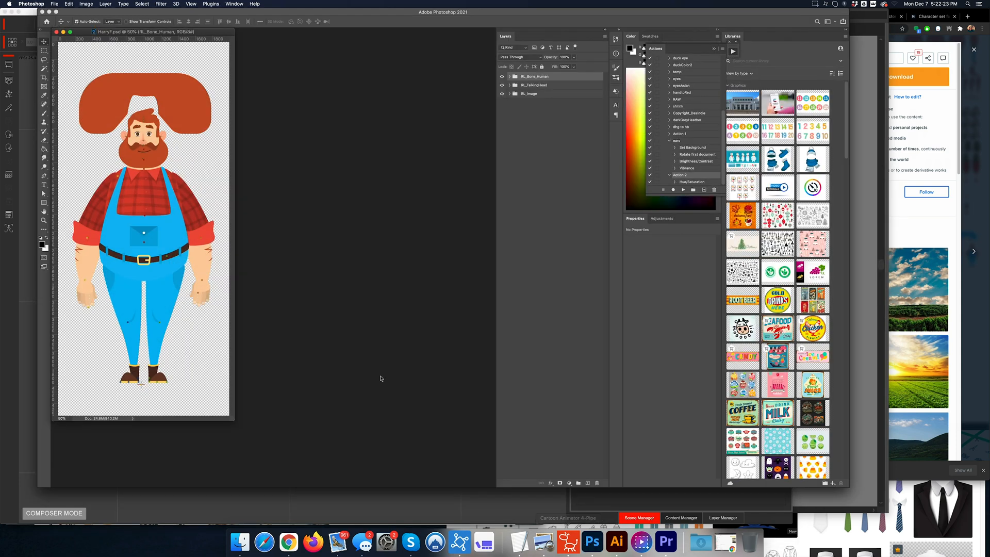
Step: Expand RL_TalkingHead's Right and Center groups, open SmileClose under LeftEye, and examine the face artwork at 300%
{"action": "left_click_drag", "start_coordinate": [230, 38], "coordinate": [262, 37]}
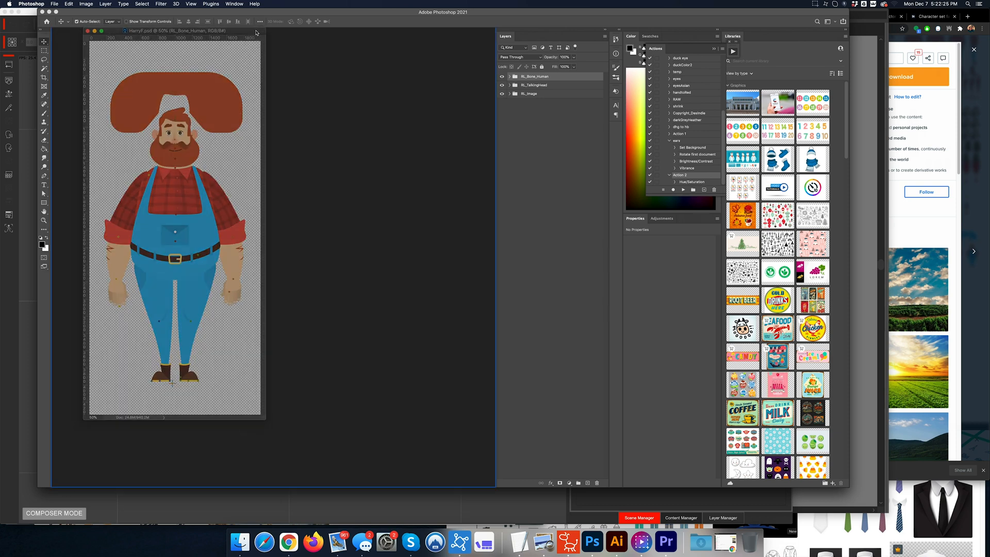
{"action": "left_click", "coordinate": [510, 85]}
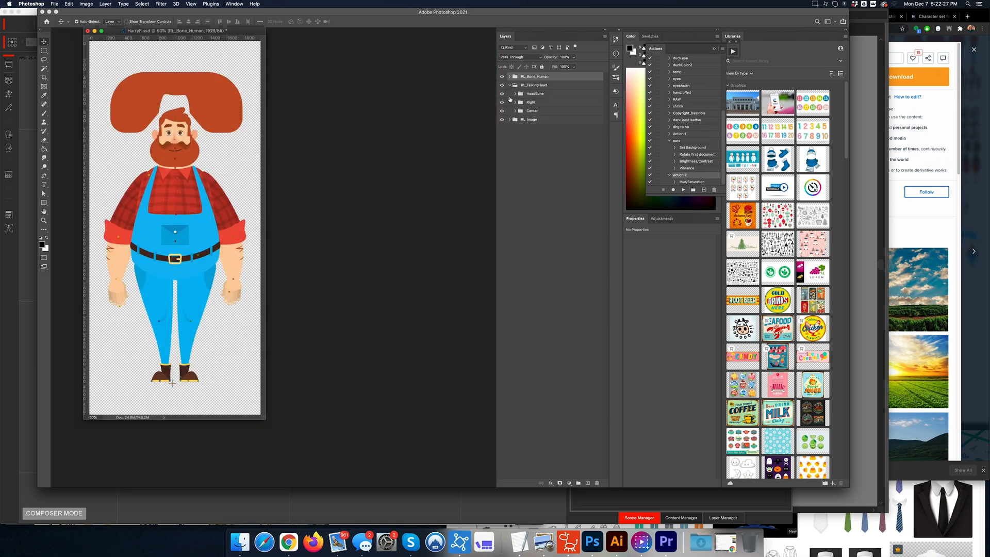
{"action": "left_click", "coordinate": [515, 111]}
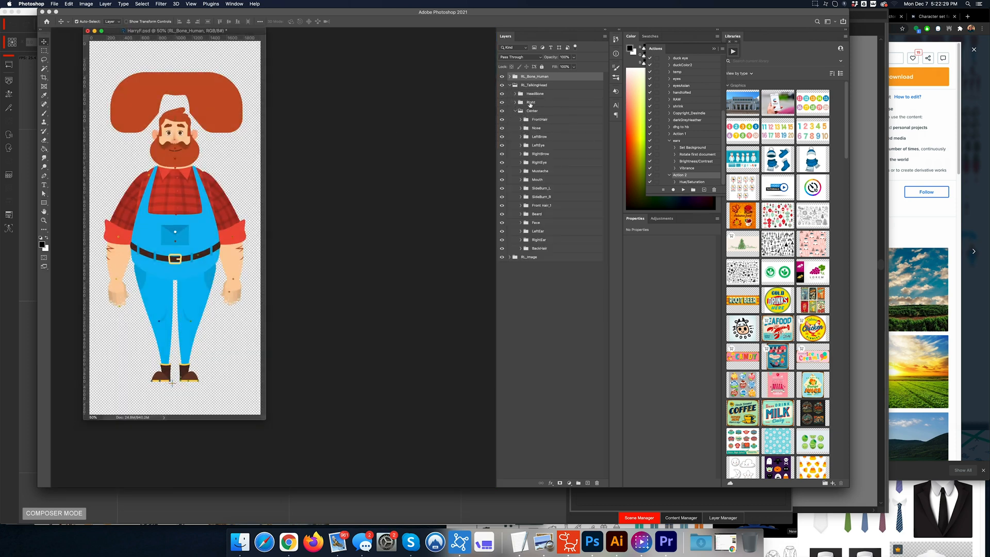
{"action": "left_click", "coordinate": [515, 103]}
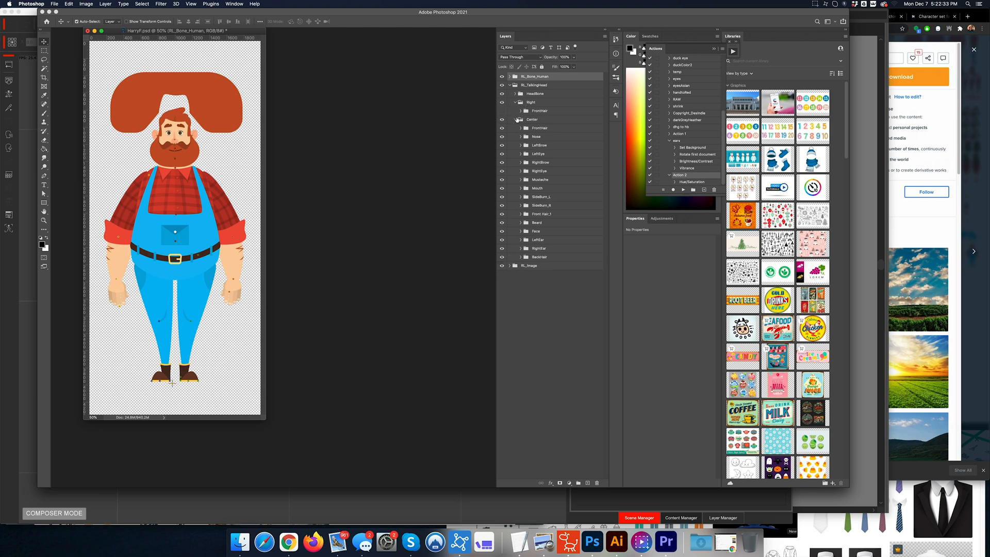
{"action": "left_click", "coordinate": [521, 154]}
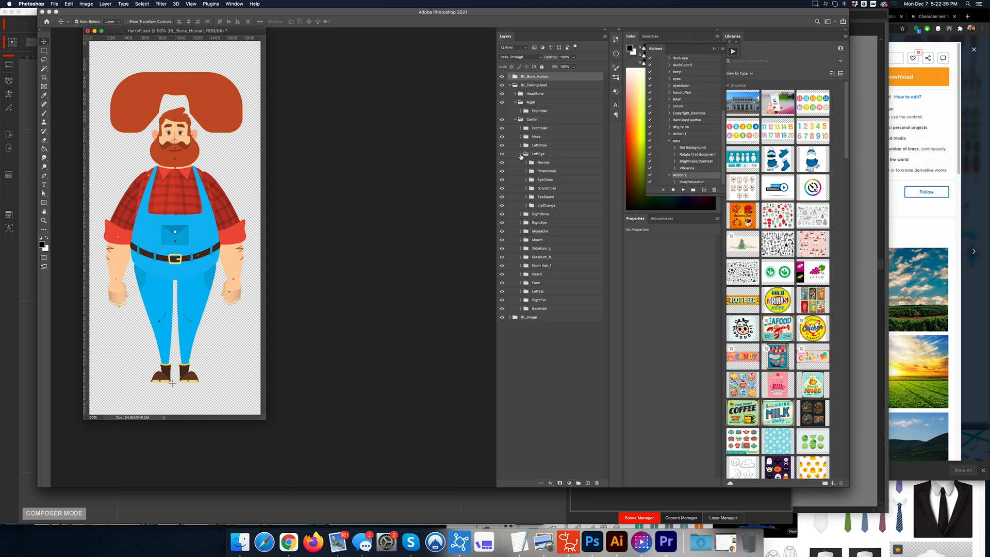
{"action": "left_click", "coordinate": [526, 172]}
{"action": "left_click", "coordinate": [531, 180]}
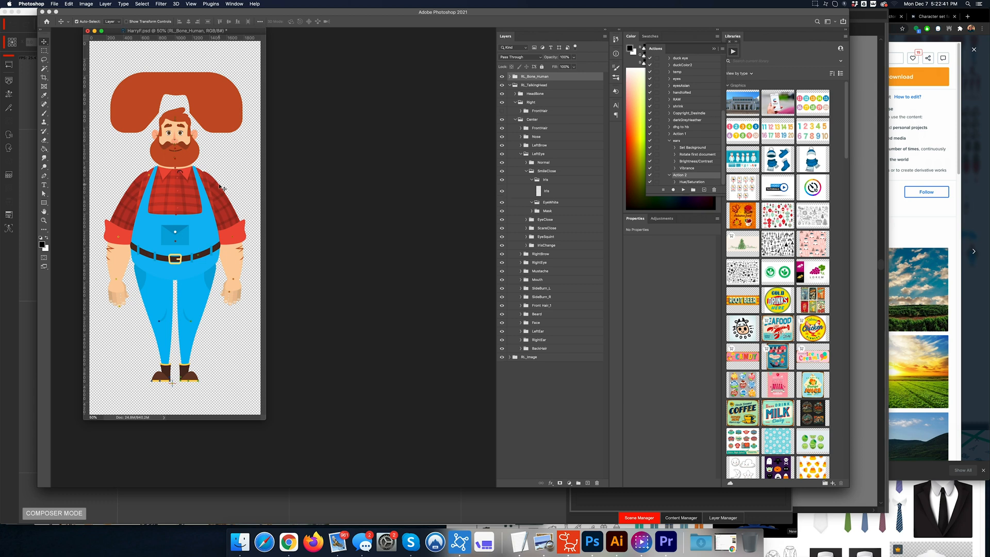
{"action": "key", "text": "super+equal"}
{"action": "key", "text": "super+equal"}
{"action": "key", "text": "super+equal"}
{"action": "key", "text": "super+equal"}
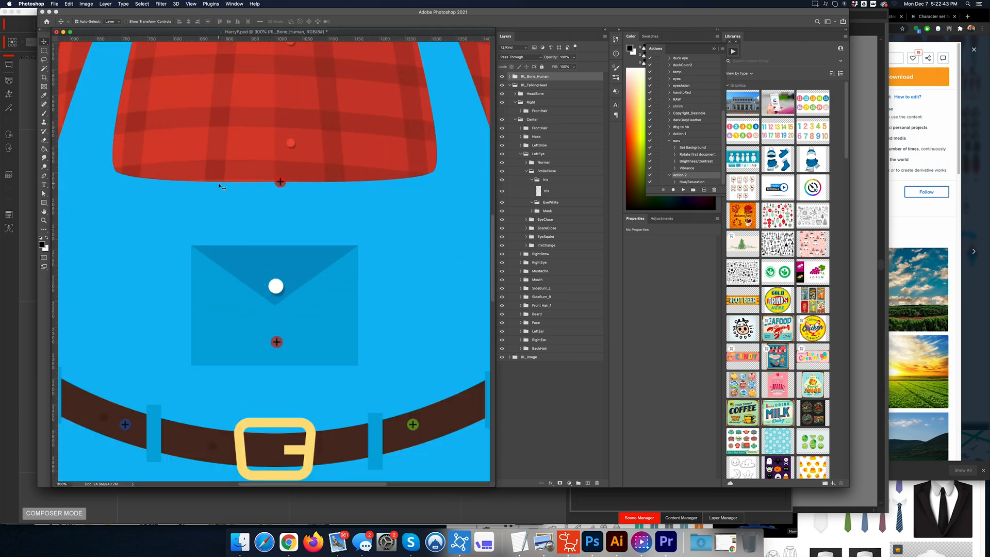
{"action": "scroll", "coordinate": [362, 187], "scroll_direction": "up", "scroll_amount": 5}
{"action": "scroll", "coordinate": [362, 187], "scroll_direction": "up", "scroll_amount": 5}
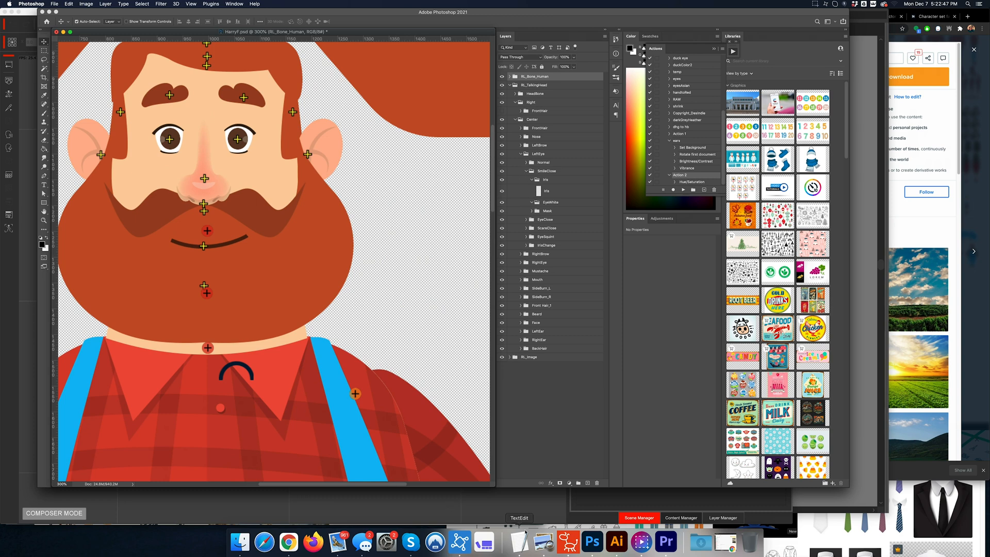
Step: Switch to Edited.ai in Illustrator, locate the A,E,I mouth-shape head and display the hidden panels
{"action": "left_click", "coordinate": [616, 541]}
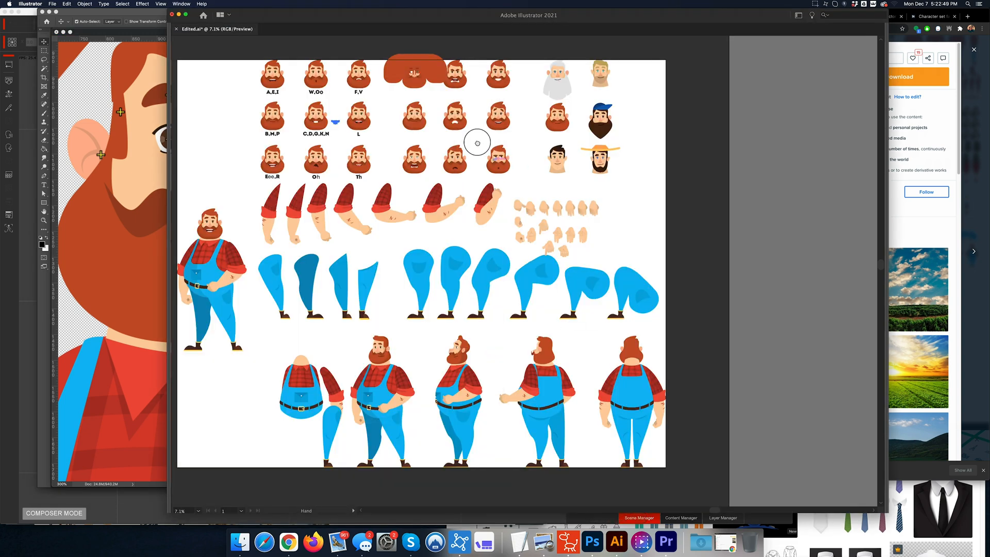
{"action": "left_click_drag", "start_coordinate": [477, 143], "coordinate": [482, 179]}
{"action": "key", "text": "super+equal"}
{"action": "key", "text": "super+equal"}
{"action": "key", "text": "super+equal"}
{"action": "key", "text": "super+equal"}
{"action": "key", "text": "super+equal"}
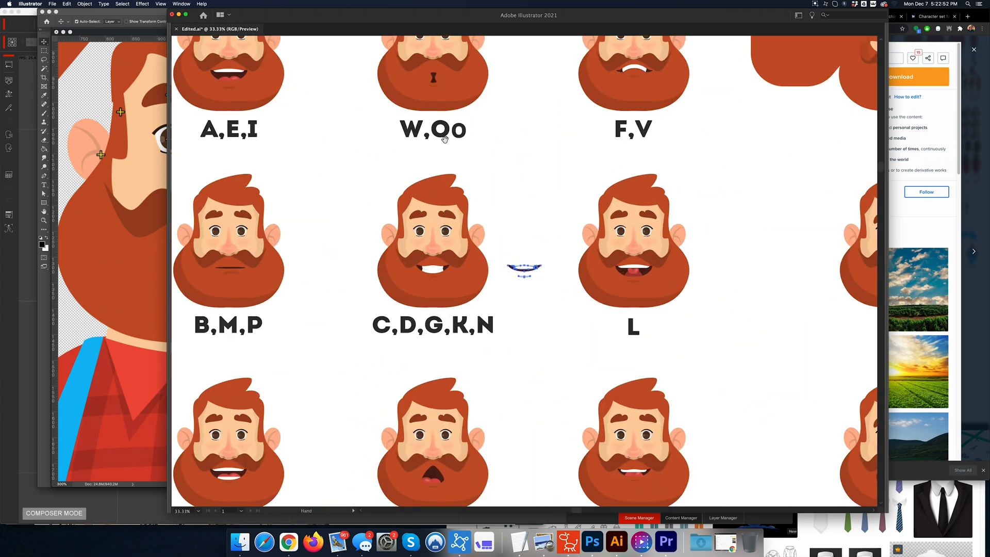
{"action": "left_click_drag", "start_coordinate": [445, 139], "coordinate": [594, 302]}
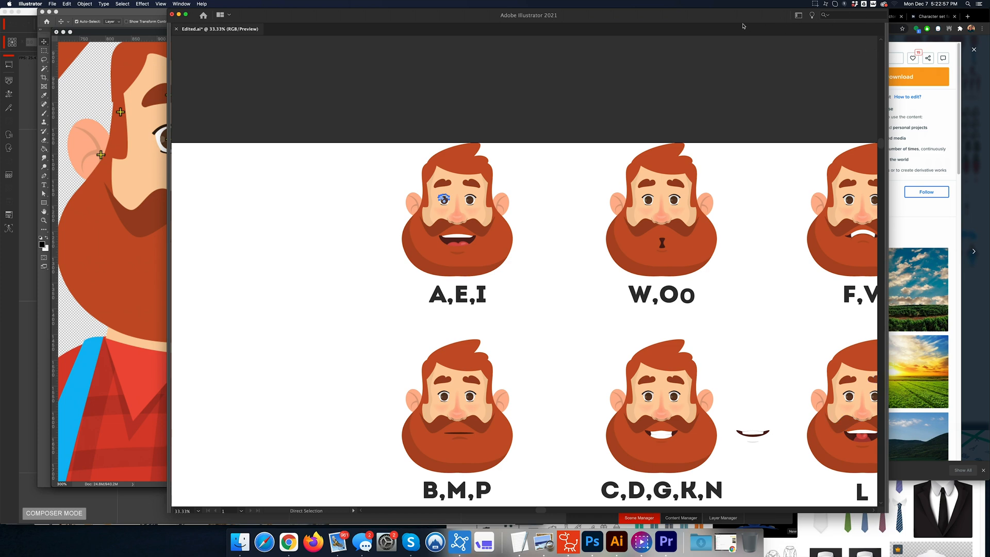
{"action": "key", "text": "Tab"}
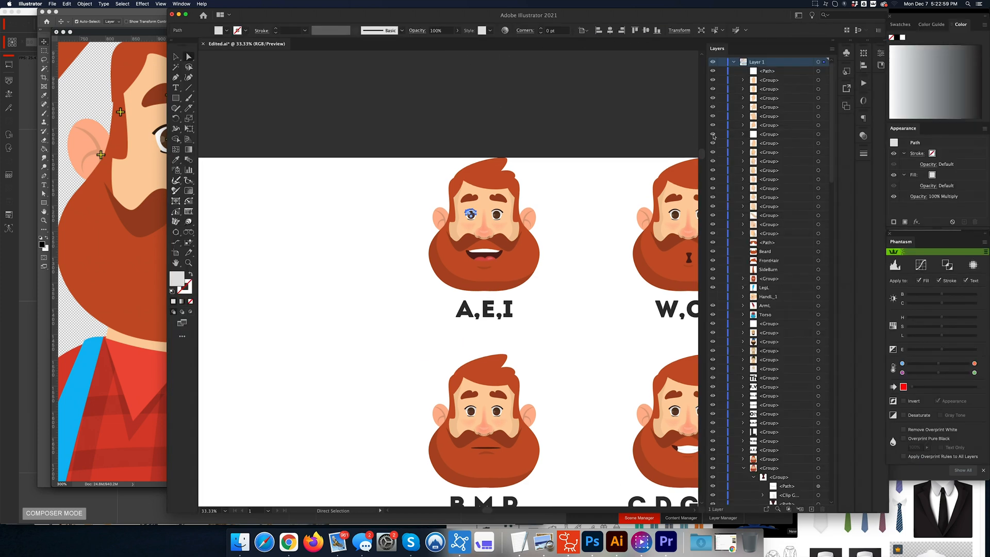
{"action": "scroll", "coordinate": [789, 366], "scroll_direction": "down", "scroll_amount": 15}
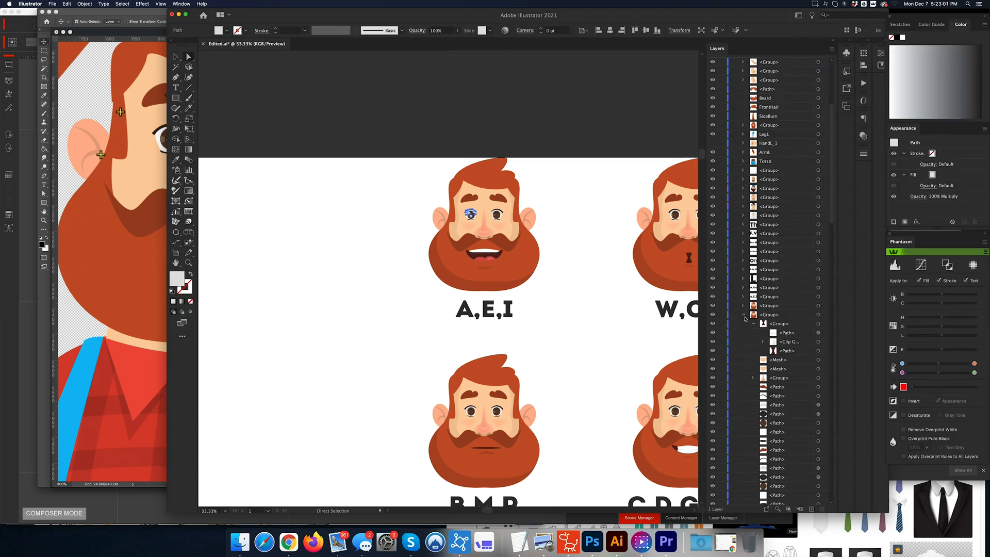
{"action": "scroll", "coordinate": [816, 381], "scroll_direction": "down", "scroll_amount": 5}
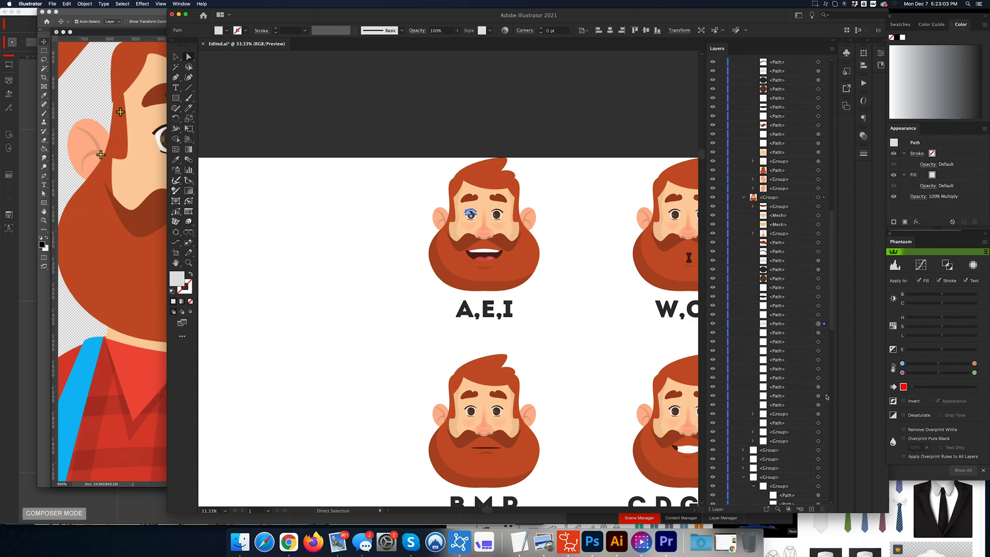
{"action": "left_click", "coordinate": [824, 334]}
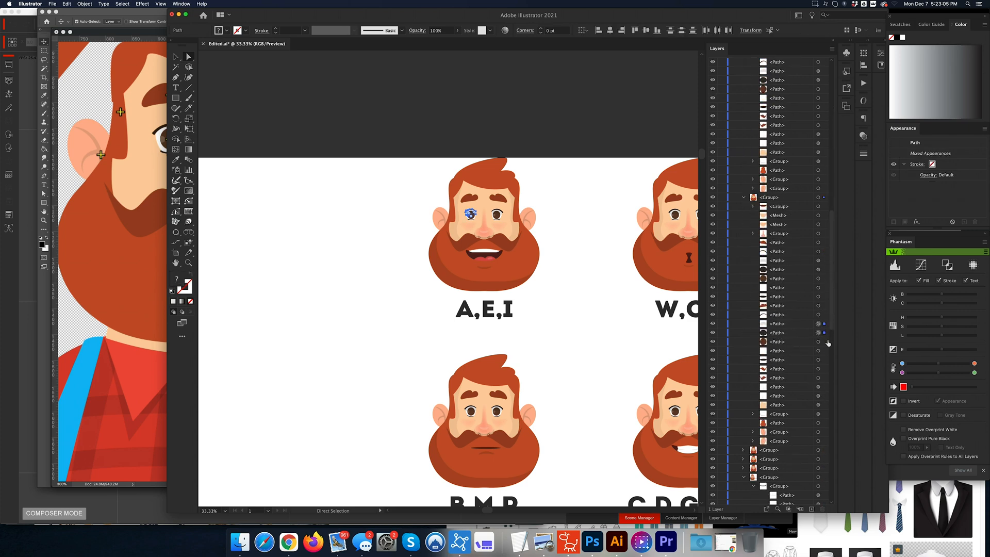
{"action": "left_click", "coordinate": [825, 342], "text": "shift"}
{"action": "left_click_drag", "start_coordinate": [455, 291], "coordinate": [573, 236]}
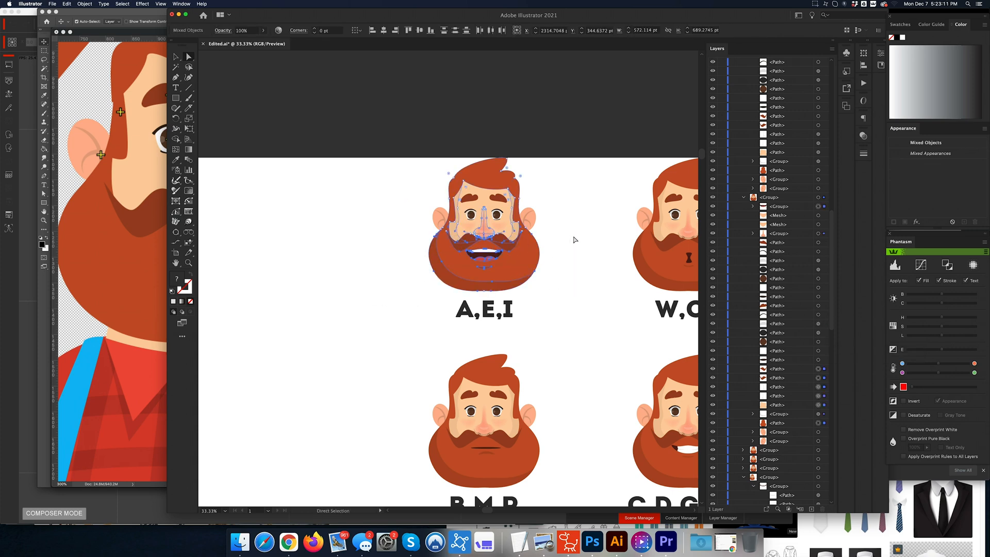
{"action": "key", "text": "Delete"}
{"action": "left_click_drag", "start_coordinate": [550, 176], "coordinate": [516, 242]}
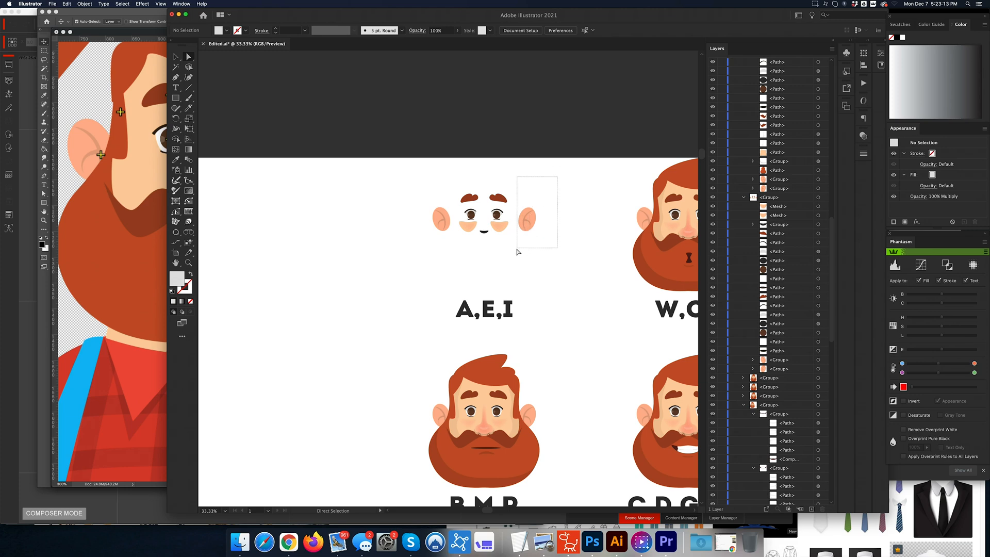
{"action": "key", "text": "Delete"}
{"action": "left_click_drag", "start_coordinate": [420, 250], "coordinate": [527, 229]}
{"action": "left_click_drag", "start_coordinate": [533, 227], "coordinate": [534, 227]}
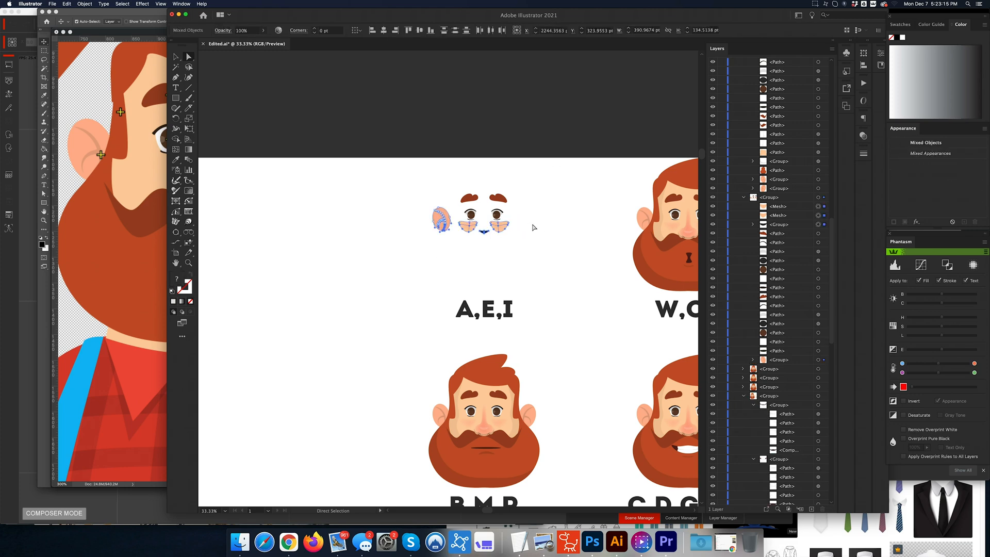
{"action": "key", "text": "super+z"}
{"action": "key", "text": "super+z"}
{"action": "key", "text": "super+z"}
{"action": "key", "text": "super+z"}
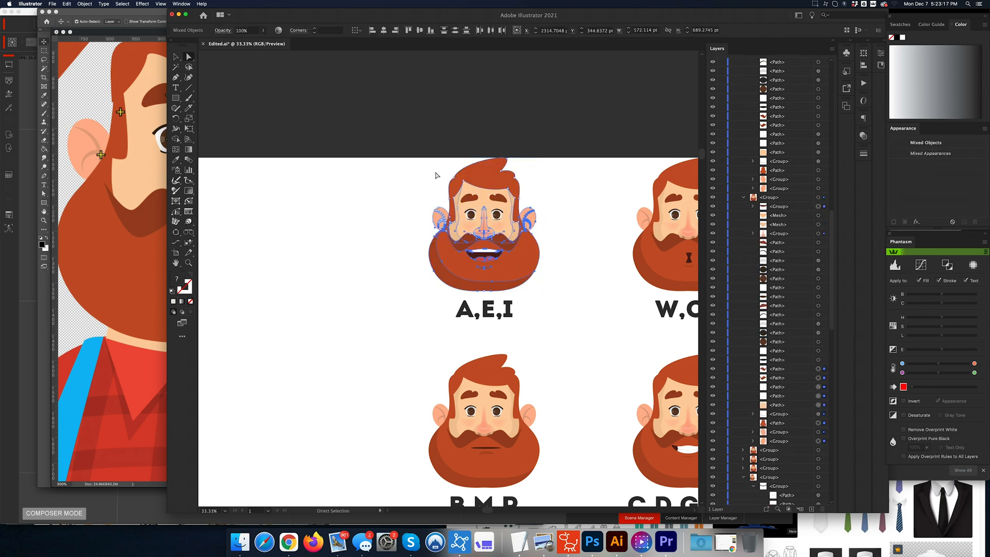
Step: Delete the hair, beard, face, nose and both ears of the A,E,I head
{"action": "left_click", "coordinate": [394, 152]}
{"action": "left_click_drag", "start_coordinate": [392, 152], "coordinate": [456, 316]}
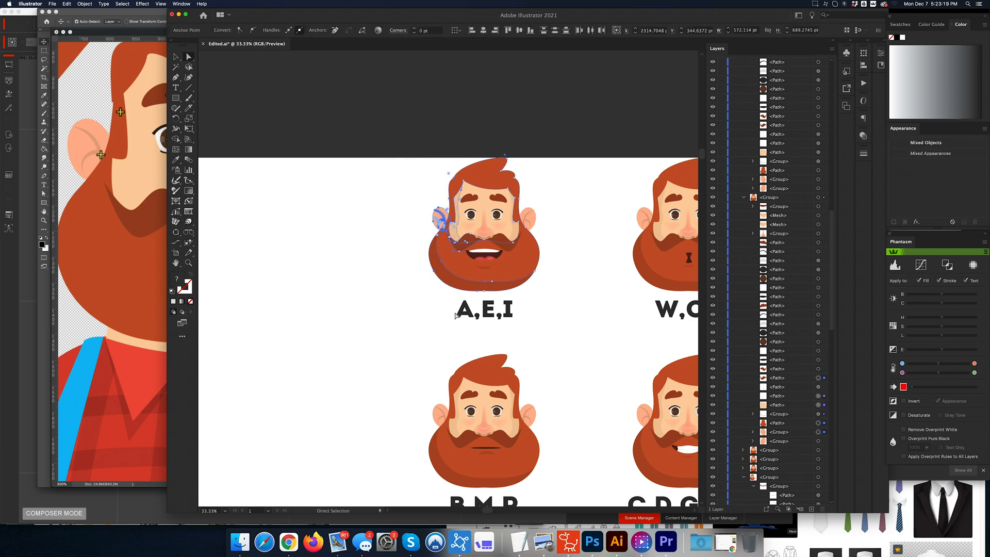
{"action": "key", "text": "Delete"}
{"action": "key", "text": "Delete"}
{"action": "left_click_drag", "start_coordinate": [555, 307], "coordinate": [513, 164]}
{"action": "key", "text": "Delete"}
{"action": "key", "text": "Delete"}
{"action": "left_click_drag", "start_coordinate": [439, 240], "coordinate": [521, 237]}
{"action": "key", "text": "Delete"}
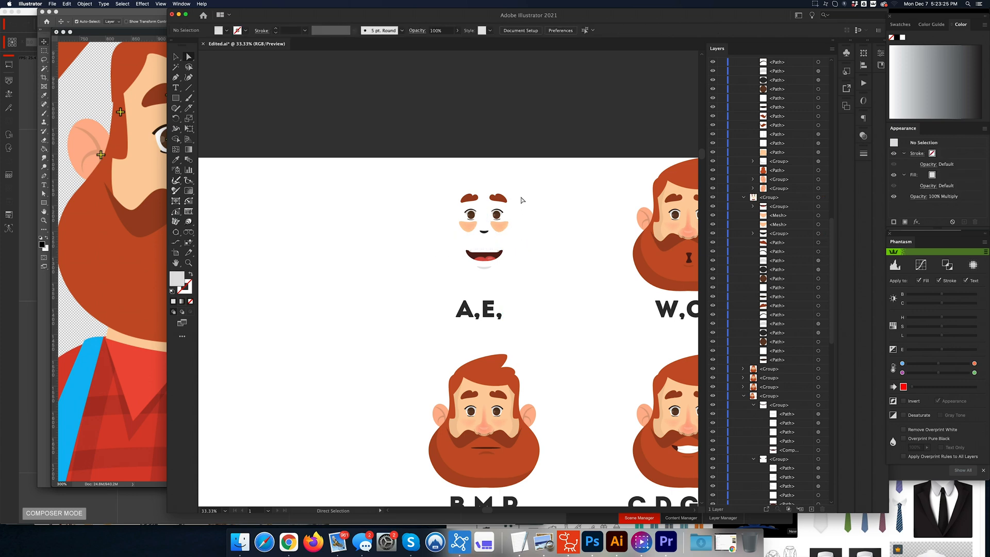
Step: Delete the eyebrows and the remaining dark nose shape of the A,E,I head
{"action": "left_click_drag", "start_coordinate": [520, 183], "coordinate": [450, 200]}
{"action": "key", "text": "Delete"}
{"action": "key", "text": "Delete"}
{"action": "left_click_drag", "start_coordinate": [479, 238], "coordinate": [487, 226]}
{"action": "key", "text": "Delete"}
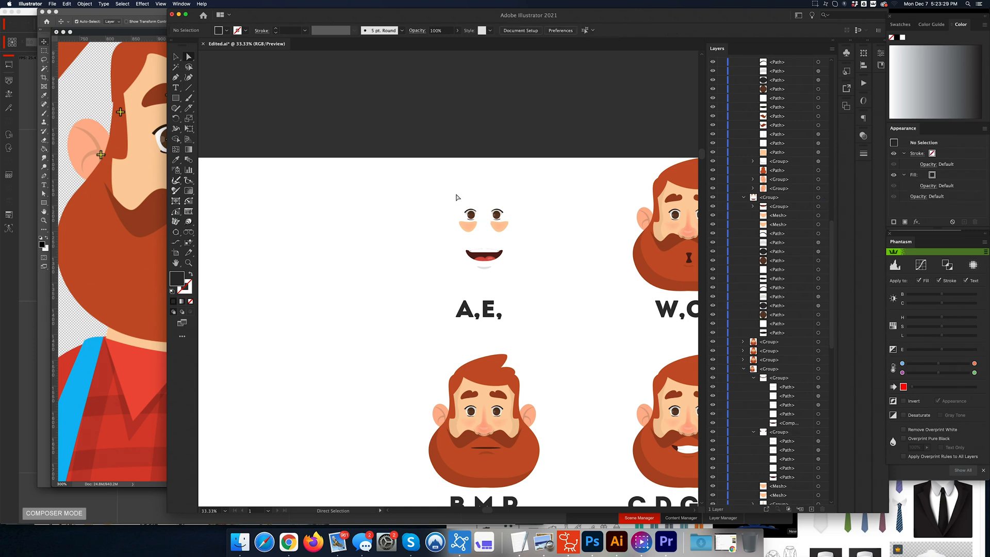
Step: Move the left-hand eye of the A,E,I head out to the empty area beside it
{"action": "left_click_drag", "start_coordinate": [454, 192], "coordinate": [494, 310]}
{"action": "key", "text": "v"}
{"action": "left_click", "coordinate": [347, 231]}
{"action": "key", "text": "super+equal"}
{"action": "key", "text": "super+equal"}
{"action": "key", "text": "super+equal"}
{"action": "left_click_drag", "start_coordinate": [362, 193], "coordinate": [449, 243]}
{"action": "key", "text": "super+equal"}
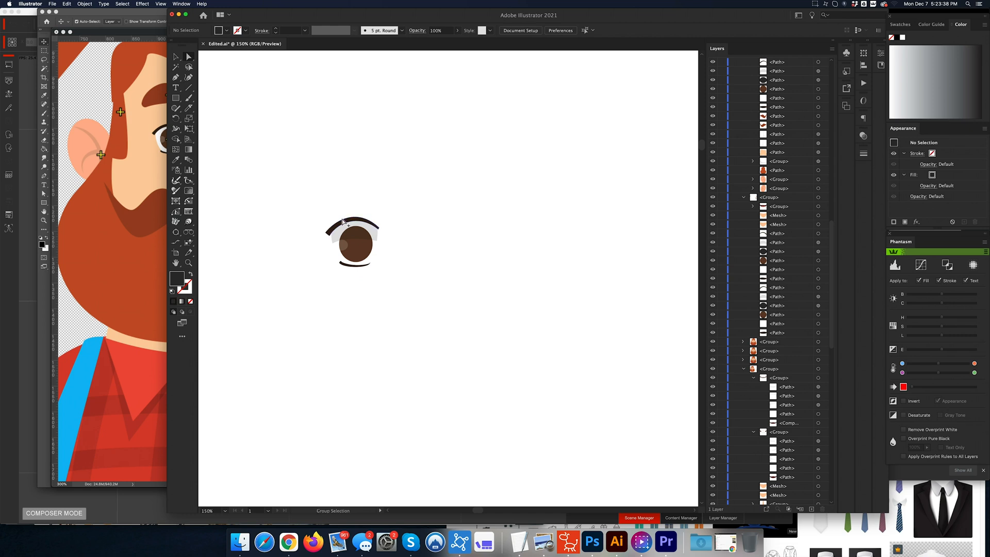
Step: Place a duplicate of the eye's upper lash to the right of the eye
{"action": "left_click_drag", "start_coordinate": [343, 223], "coordinate": [462, 248]}
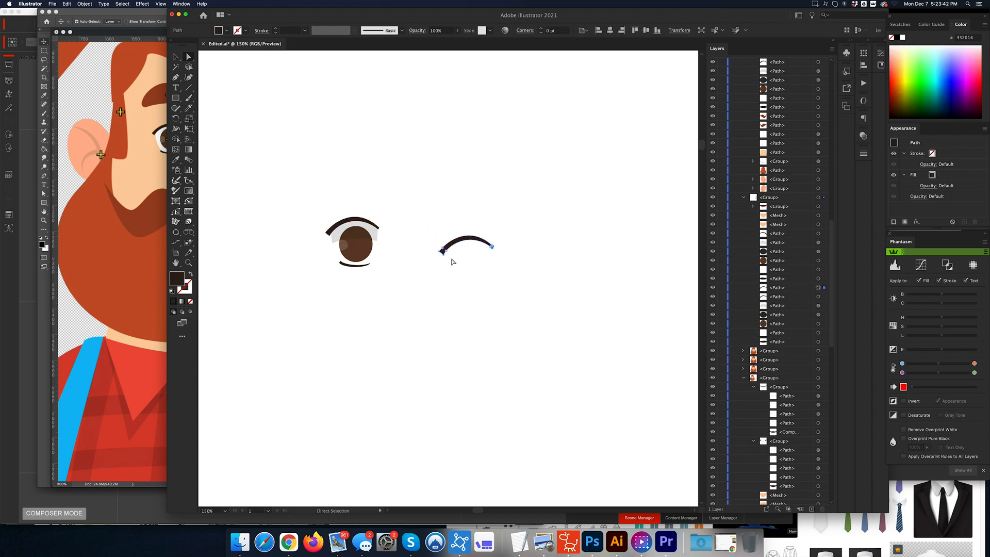
{"action": "left_click_drag", "start_coordinate": [355, 269], "coordinate": [466, 264]}
{"action": "key", "text": "super+z"}
Step: Move the eye white and lower lash together to the duplicated upper lash
{"action": "left_click", "coordinate": [341, 256]}
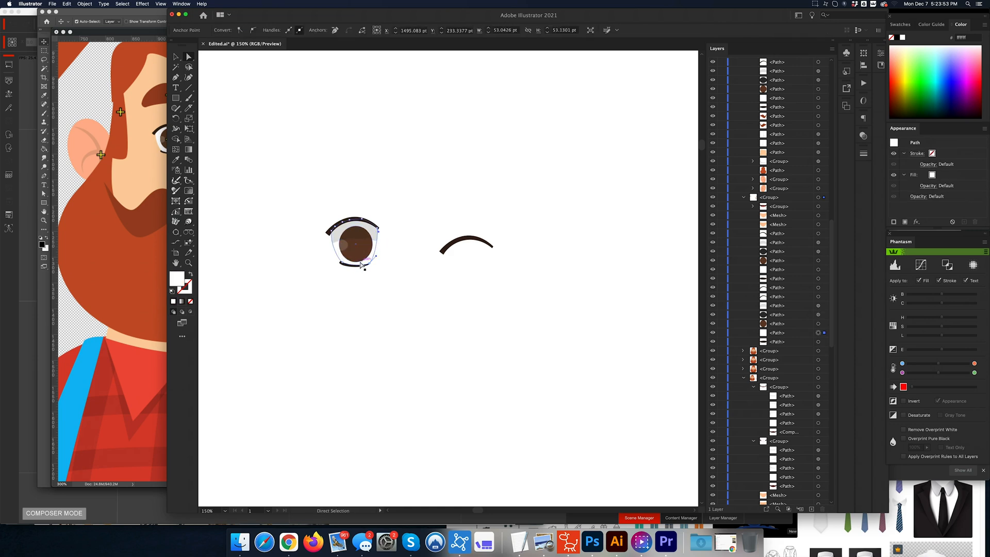
{"action": "left_click", "coordinate": [355, 267], "text": "shift"}
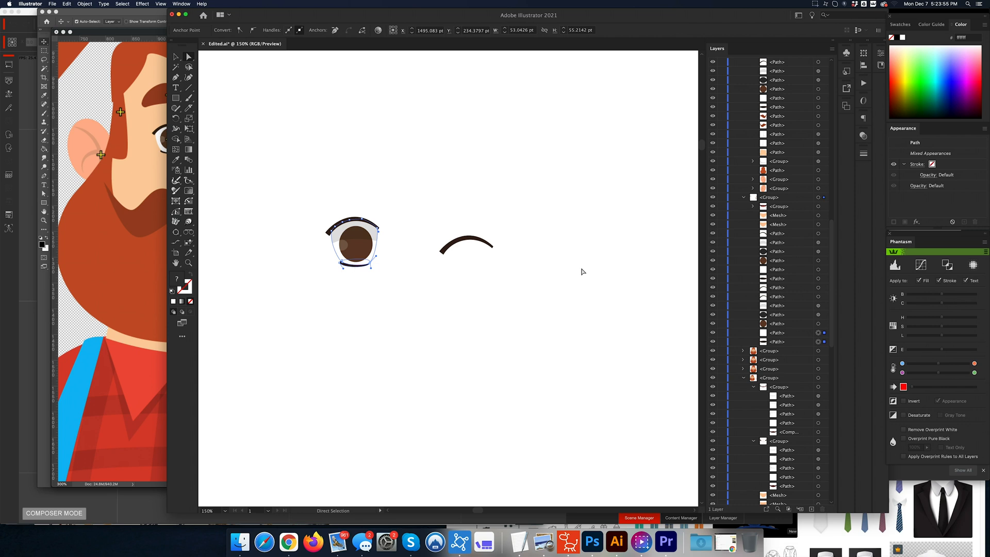
{"action": "key", "text": "v"}
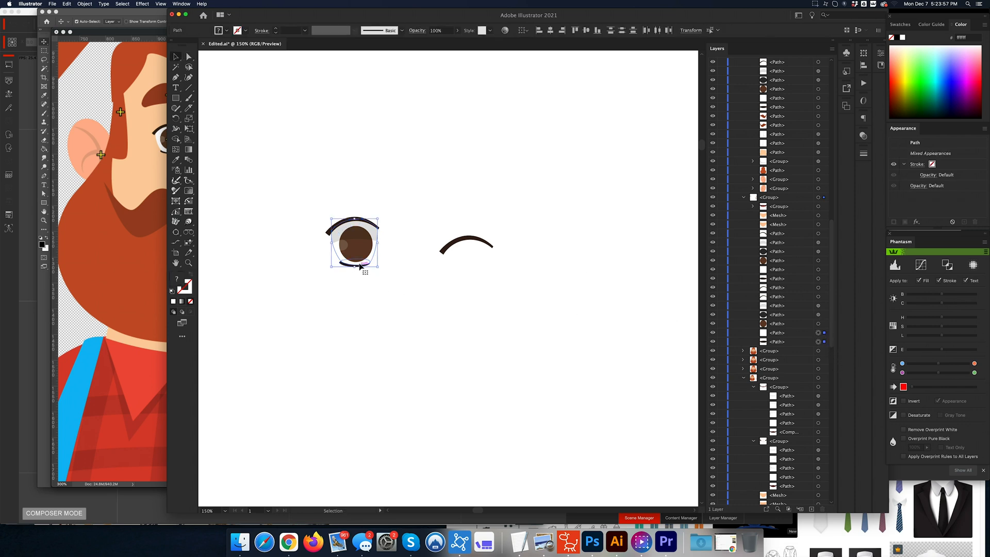
{"action": "left_click_drag", "start_coordinate": [374, 268], "coordinate": [487, 279]}
{"action": "left_click", "coordinate": [506, 271]}
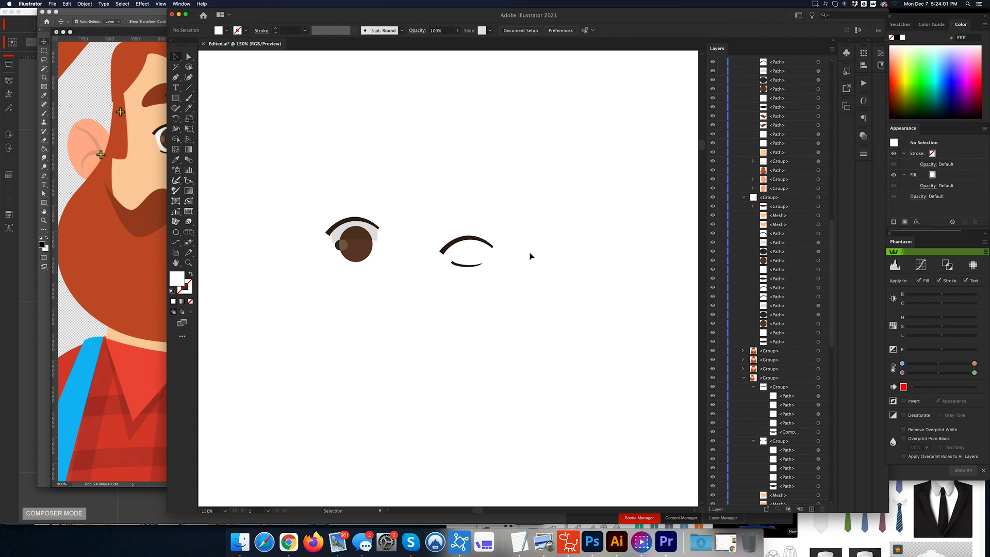
{"action": "left_click", "coordinate": [474, 267]}
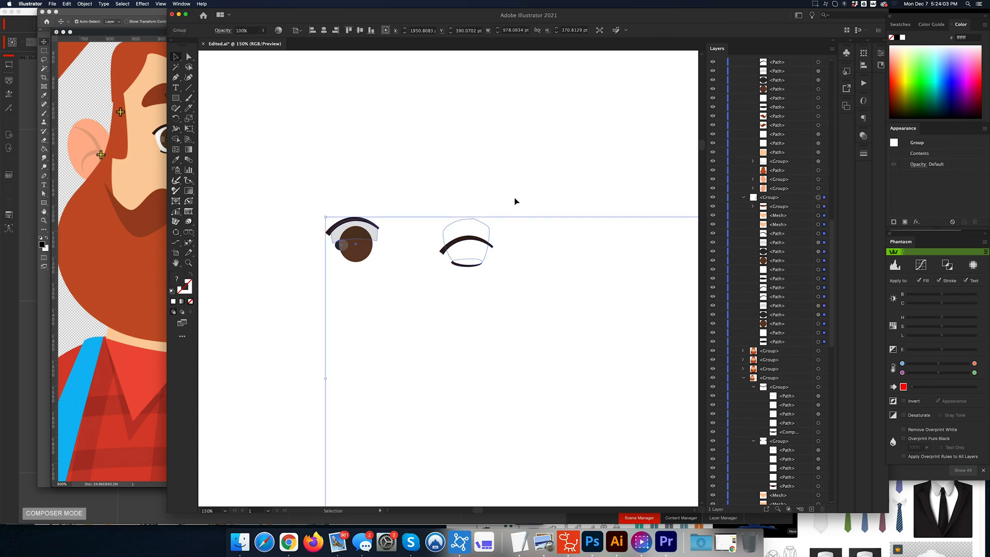
{"action": "key", "text": "a"}
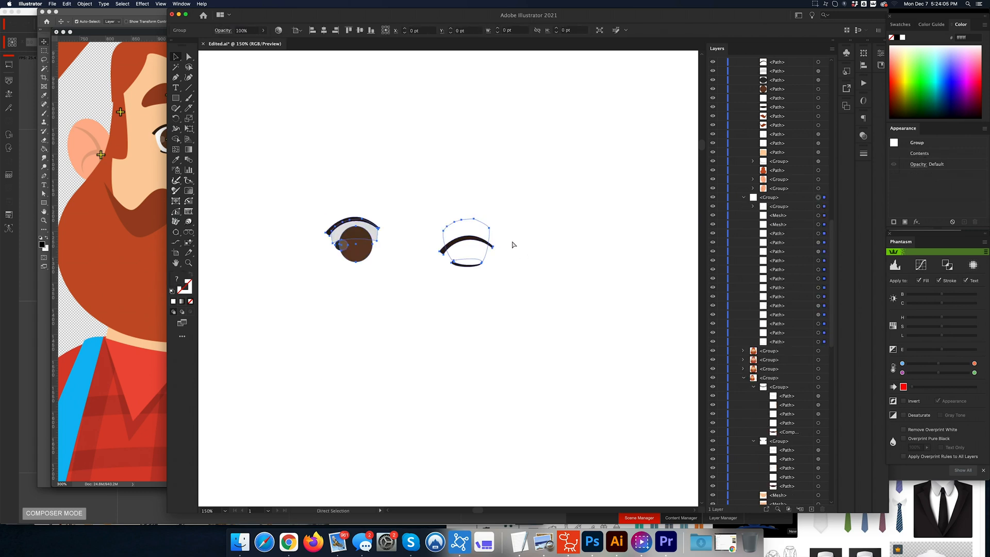
Step: Strip the duplicated eye down to its upper lash and place that lash over the character's left eye in Photoshop
{"action": "key", "text": "Delete"}
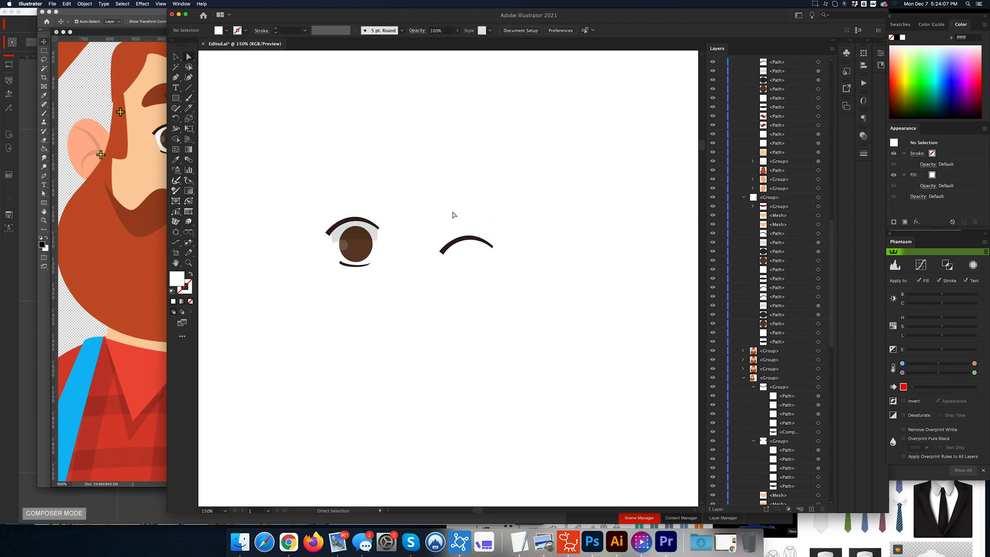
{"action": "left_click_drag", "start_coordinate": [431, 217], "coordinate": [536, 284]}
{"action": "key", "text": "v"}
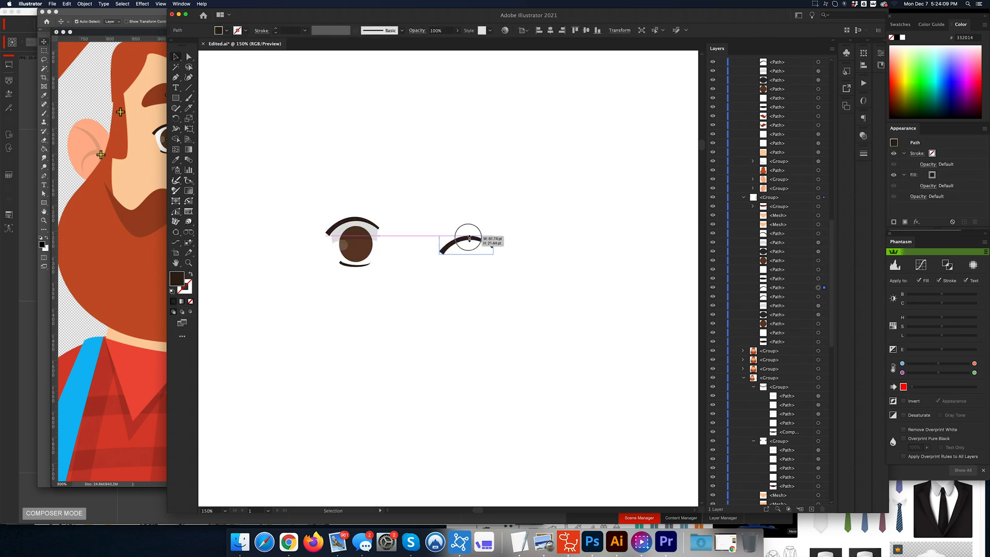
{"action": "left_click_drag", "start_coordinate": [472, 241], "coordinate": [106, 222]}
{"action": "left_click_drag", "start_coordinate": [253, 150], "coordinate": [249, 137]}
{"action": "key", "text": "Return"}
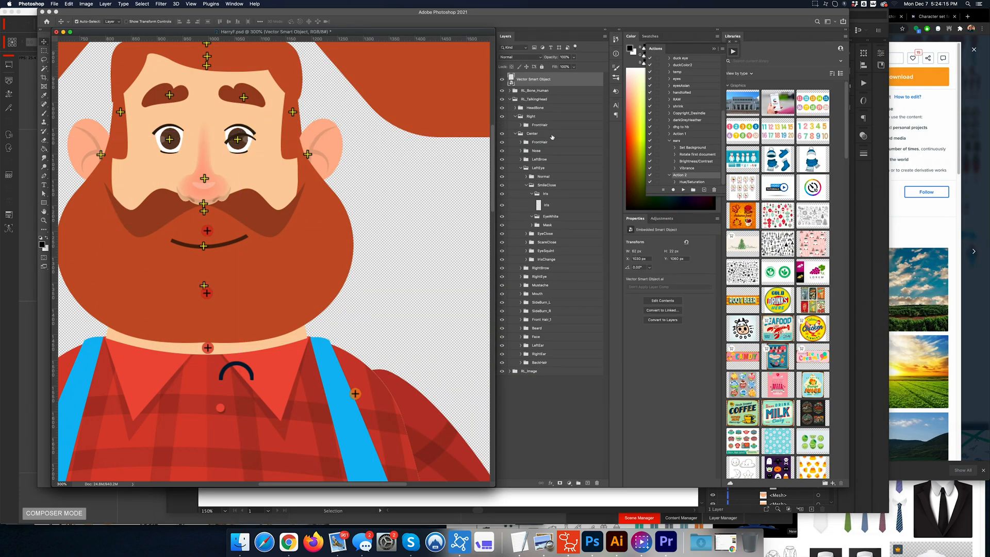
Step: Move the placed lash into SmileClose's Iris group under LeftEye and delete the original Iris layer
{"action": "left_click_drag", "start_coordinate": [537, 81], "coordinate": [547, 199]}
{"action": "left_click", "coordinate": [550, 205]}
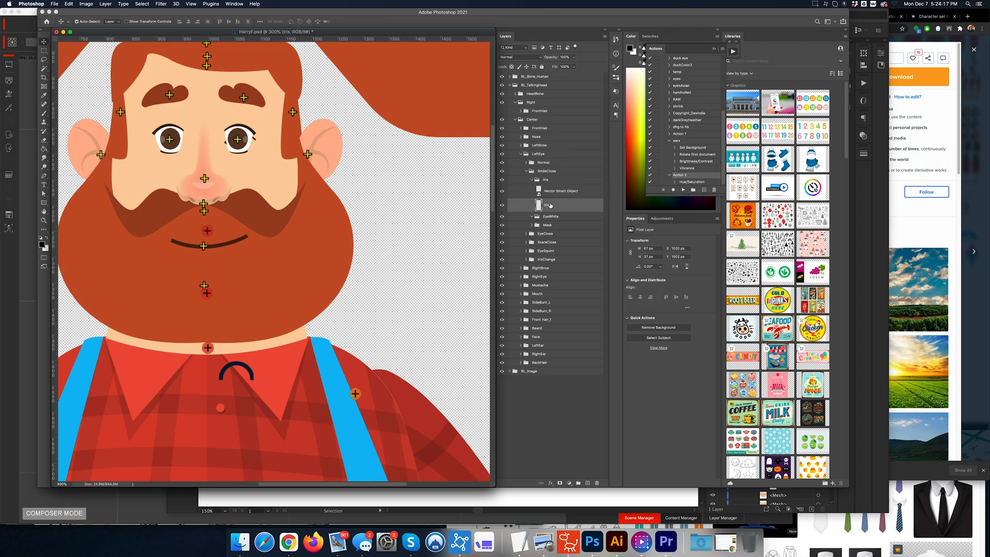
{"action": "key", "text": "Delete"}
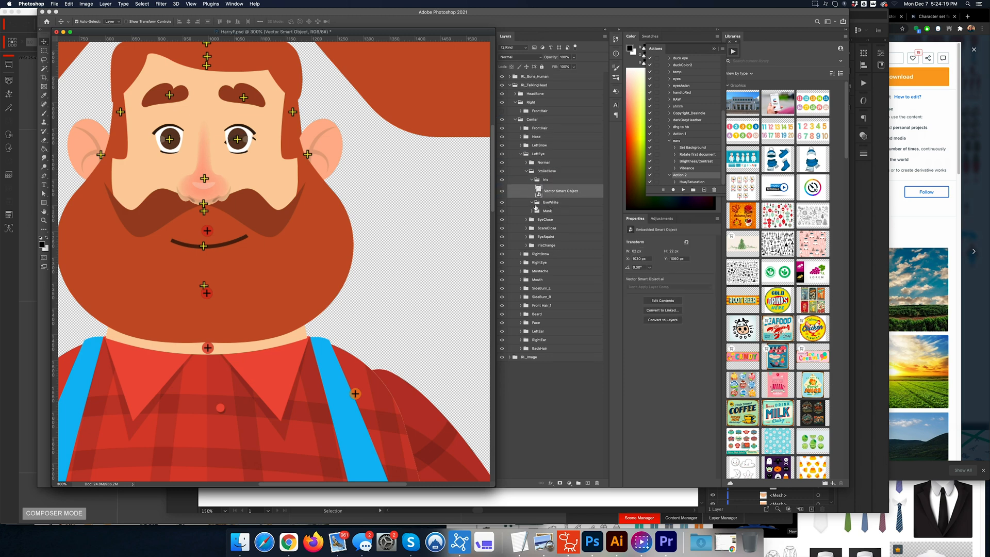
{"action": "left_click", "coordinate": [527, 171]}
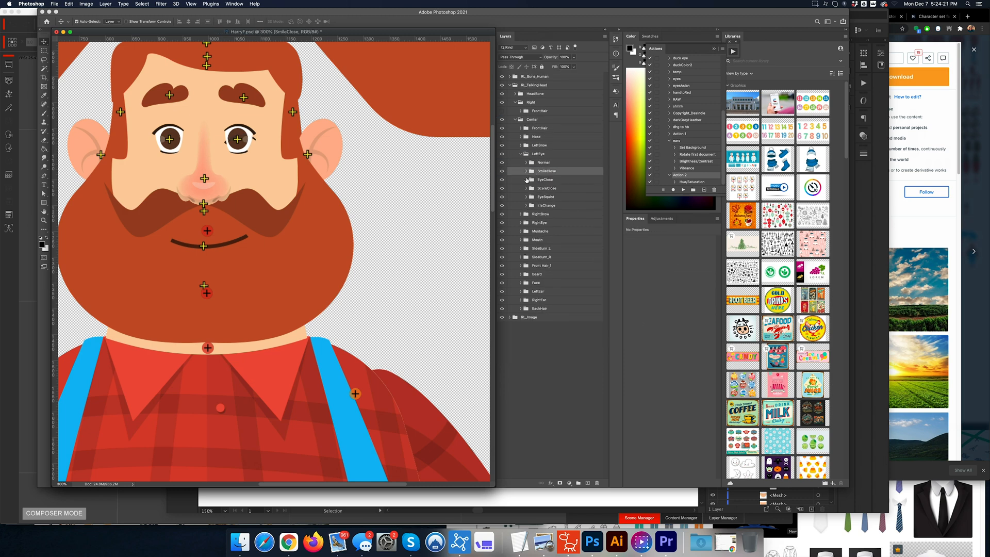
Step: Expand the EyeClose group's Iris folder under LeftEye and show its placeholder Iris layer
{"action": "left_click", "coordinate": [526, 180]}
{"action": "left_click", "coordinate": [531, 188]}
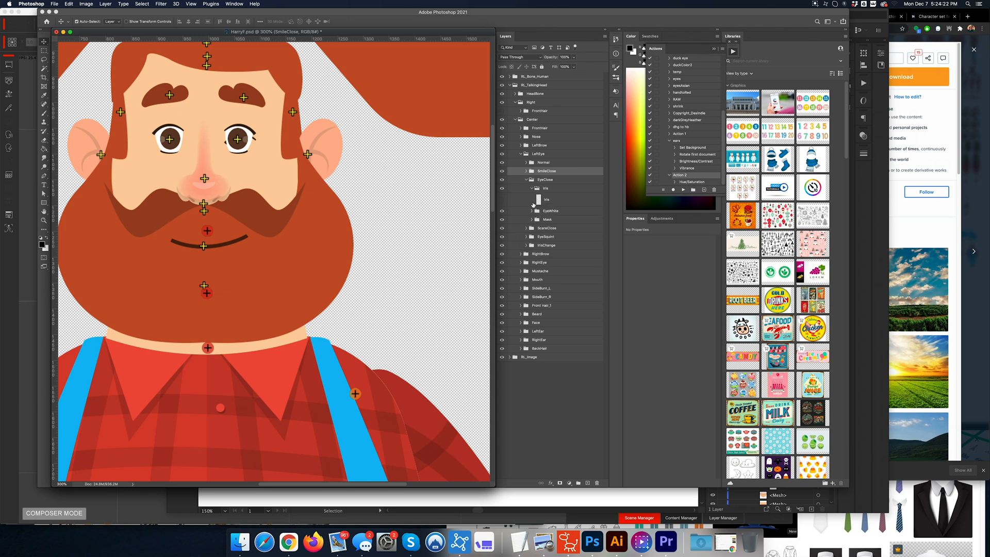
{"action": "left_click", "coordinate": [502, 200]}
Step: Switch to Illustrator and reflect the isolated upper lash across the horizontal axis
{"action": "key", "text": "super+Tab"}
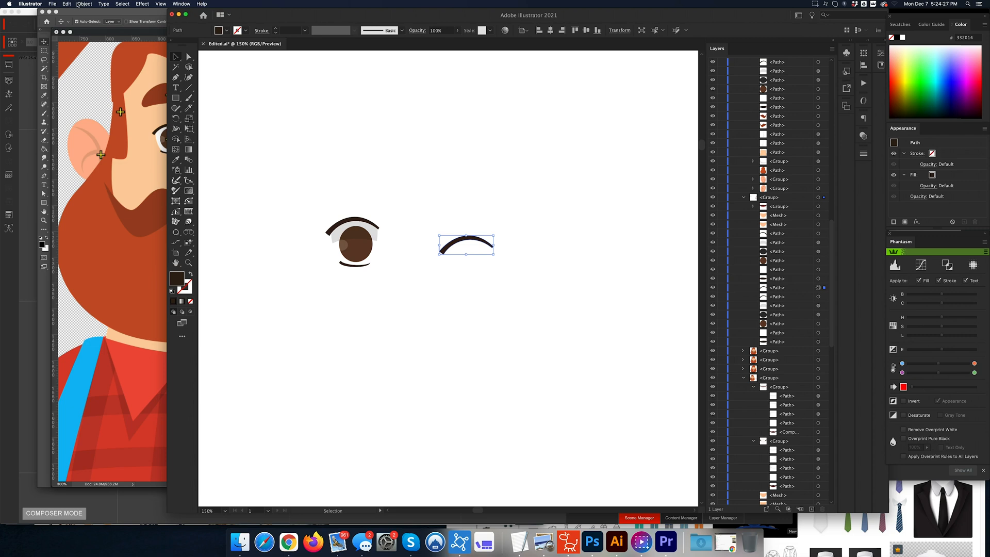
{"action": "left_click", "coordinate": [67, 5]}
{"action": "mouse_move", "coordinate": [114, 99]}
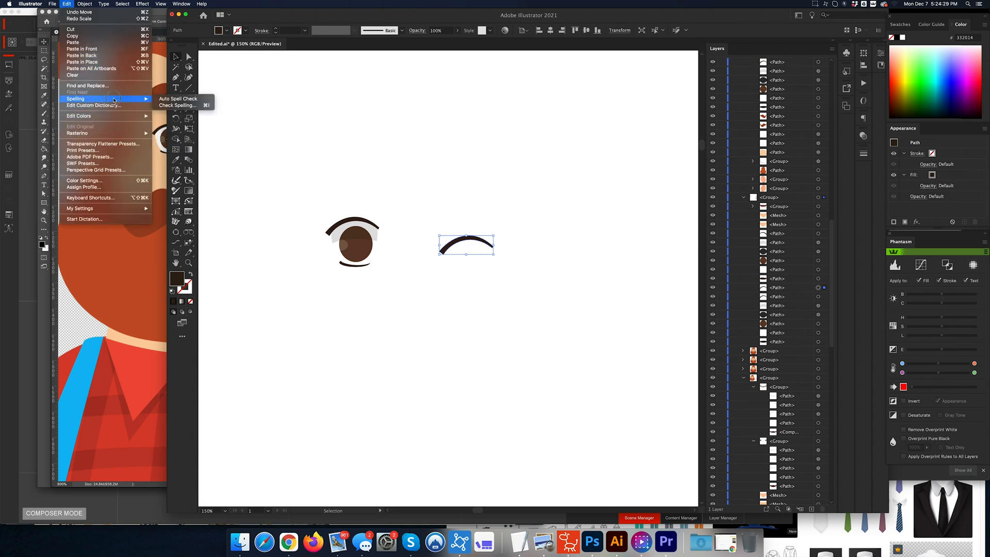
{"action": "mouse_move", "coordinate": [85, 4]}
{"action": "mouse_move", "coordinate": [118, 12]}
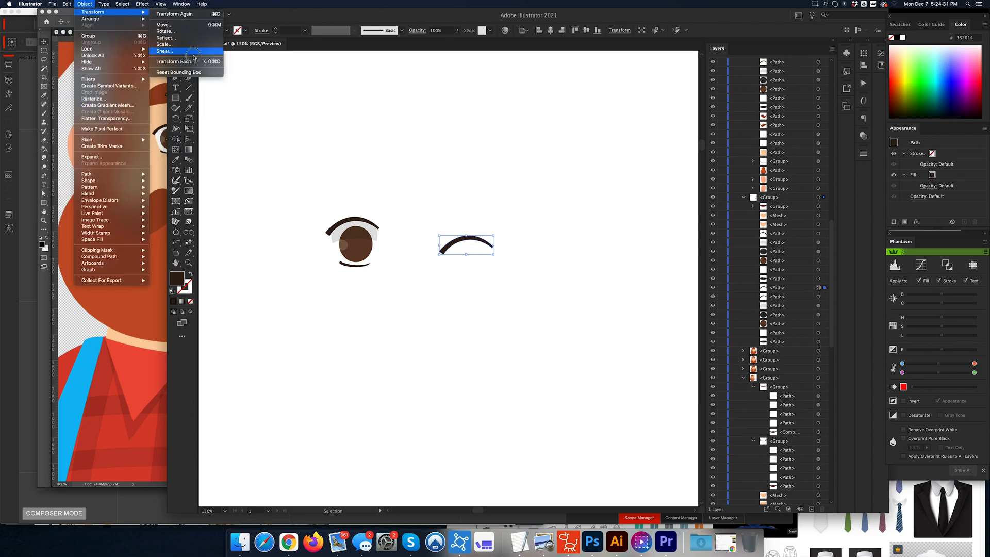
{"action": "left_click", "coordinate": [188, 38]}
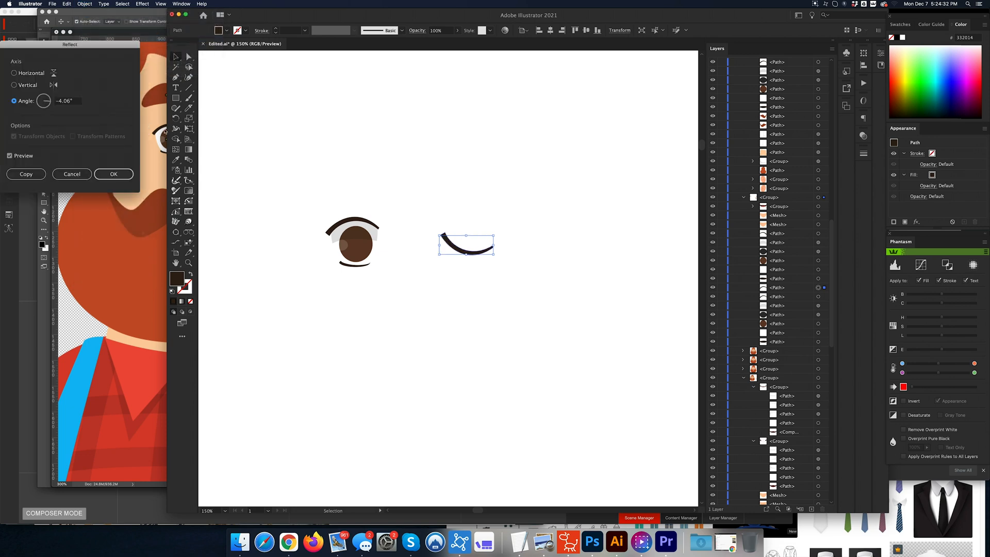
{"action": "left_click", "coordinate": [29, 74]}
{"action": "left_click", "coordinate": [114, 173]}
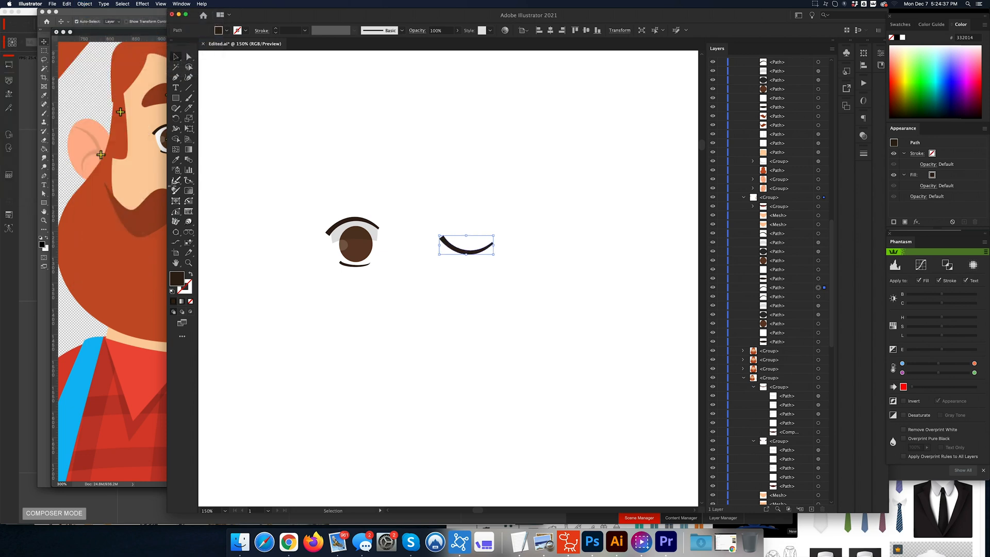
Step: Copy the flipped lash into Photoshop and position it over the character's left eye
{"action": "key", "text": "super+c"}
{"action": "key", "text": "super+Tab"}
{"action": "key", "text": "super+v"}
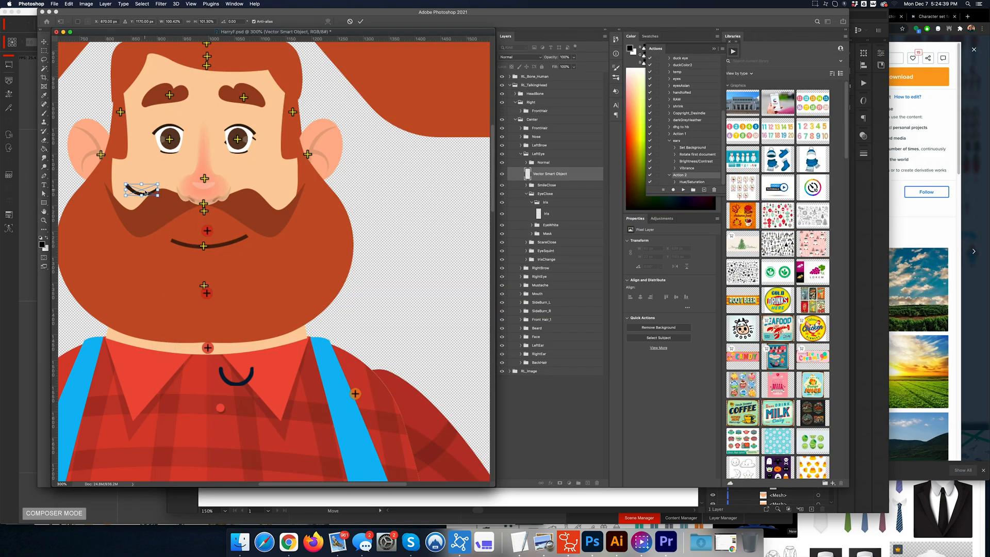
{"action": "left_click_drag", "start_coordinate": [167, 186], "coordinate": [246, 151]}
Step: Move the flipped lash into EyeClose's Iris group, delete the original Iris layer there and collapse EyeClose
{"action": "left_click_drag", "start_coordinate": [554, 175], "coordinate": [555, 206]}
{"action": "left_click", "coordinate": [555, 215]}
{"action": "key", "text": "Delete"}
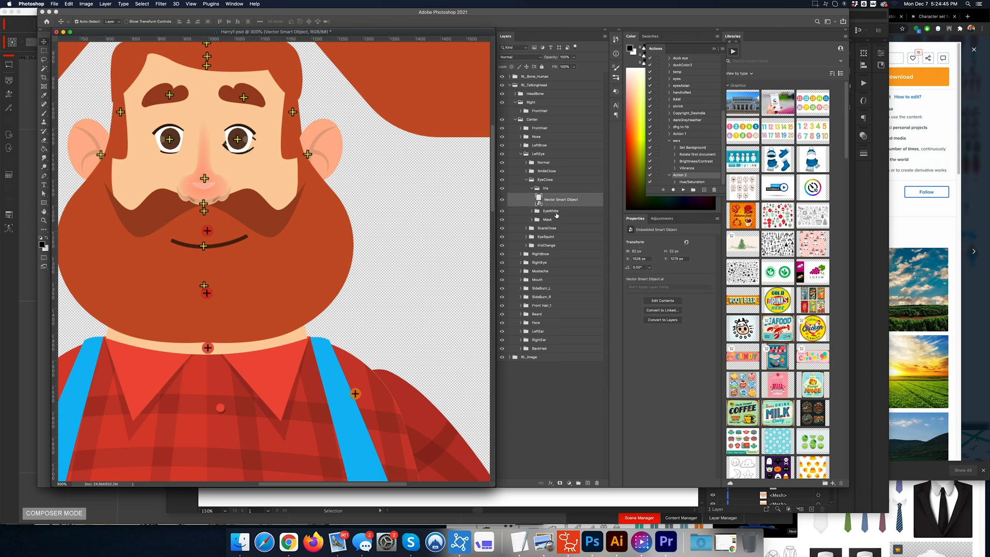
{"action": "left_click", "coordinate": [534, 220]}
{"action": "left_click", "coordinate": [535, 219], "text": "super"}
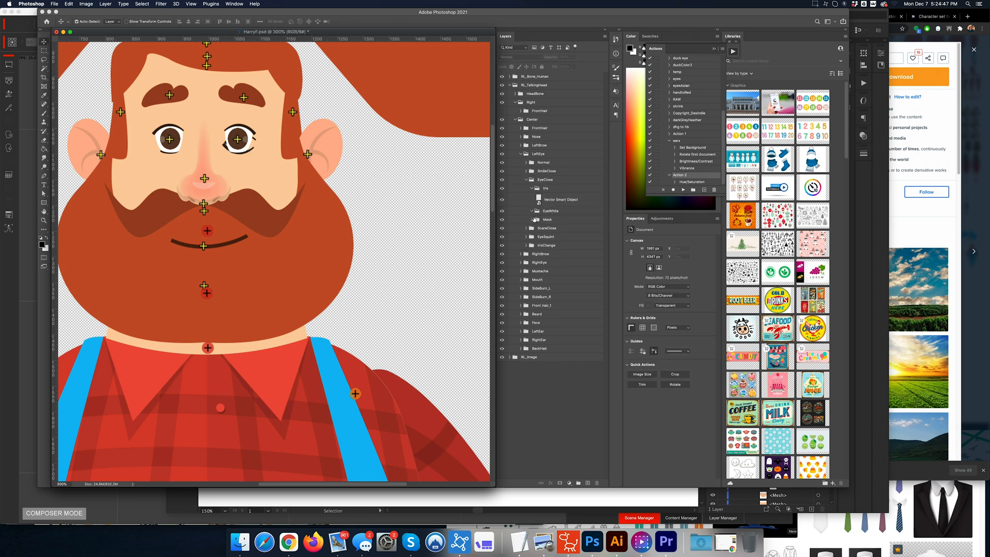
{"action": "left_click", "coordinate": [527, 181]}
{"action": "left_click", "coordinate": [526, 180]}
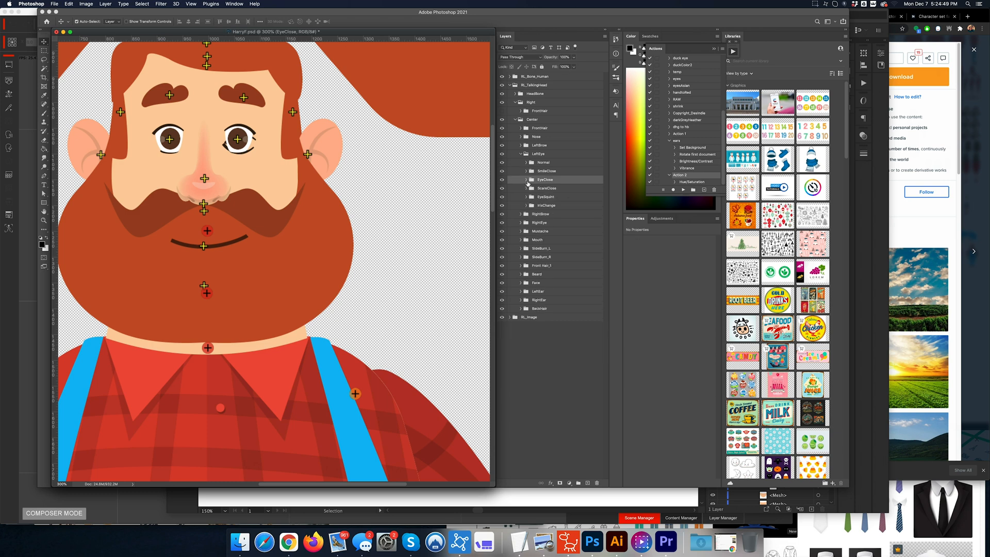
Step: Show the placeholder Iris layer in the ScareClose group and hide LeftEye's Normal and SmileClose groups
{"action": "left_click", "coordinate": [526, 188]}
{"action": "left_click", "coordinate": [532, 197]}
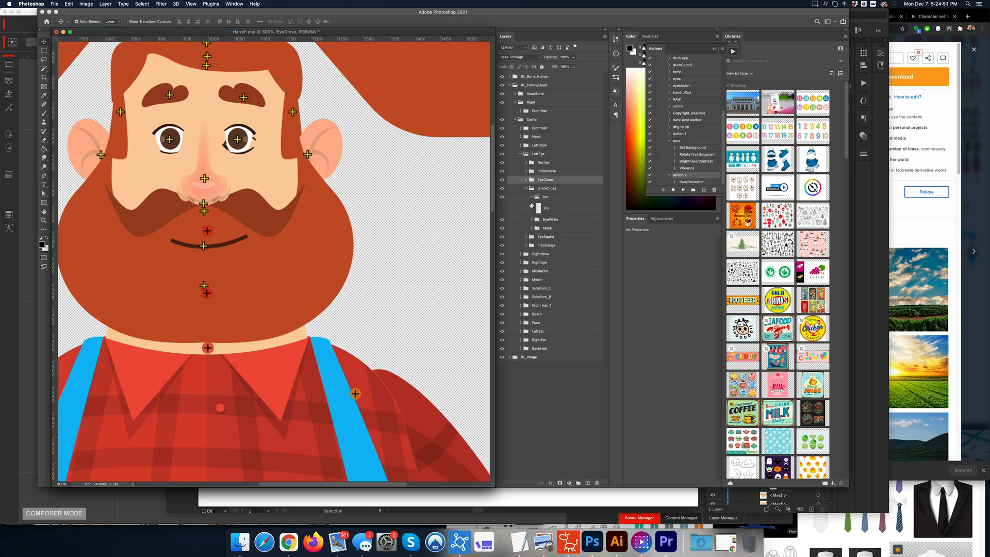
{"action": "left_click", "coordinate": [502, 209]}
{"action": "left_click", "coordinate": [502, 162]}
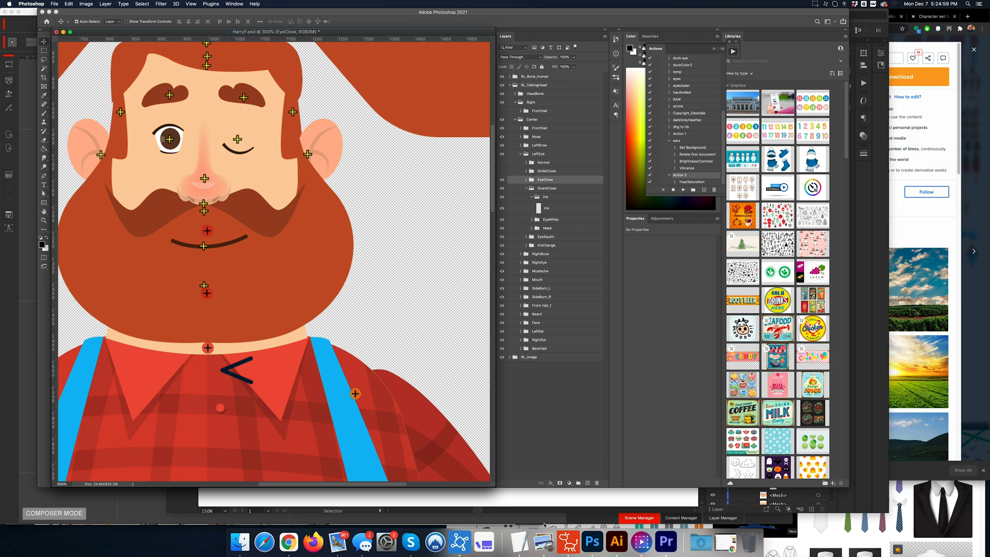
Step: In Illustrator, draw a thin wedge with the Pen tool, sloping across the open eye to a point at its right edge
{"action": "left_click", "coordinate": [617, 541]}
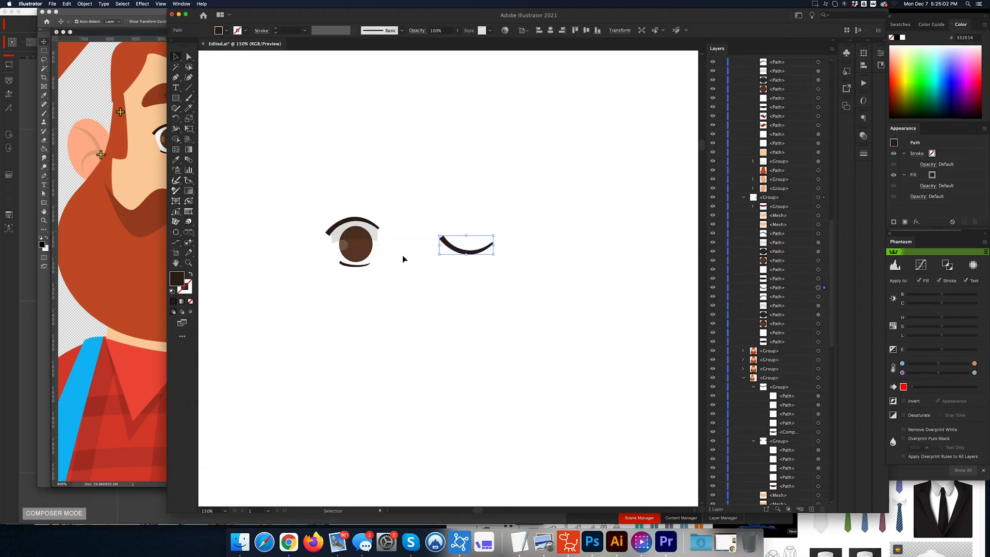
{"action": "key", "text": "p"}
{"action": "left_click", "coordinate": [381, 241]}
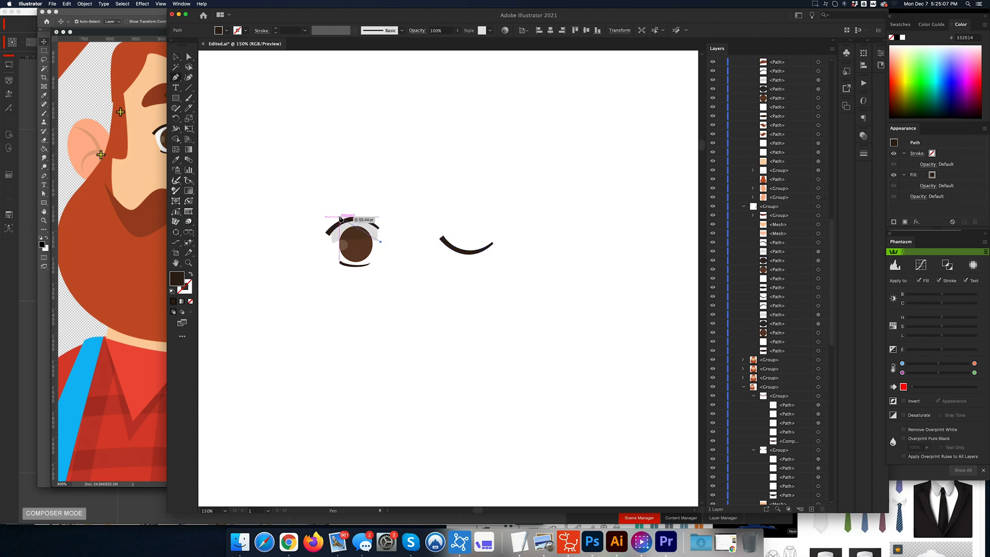
{"action": "left_click_drag", "start_coordinate": [338, 217], "coordinate": [382, 250]}
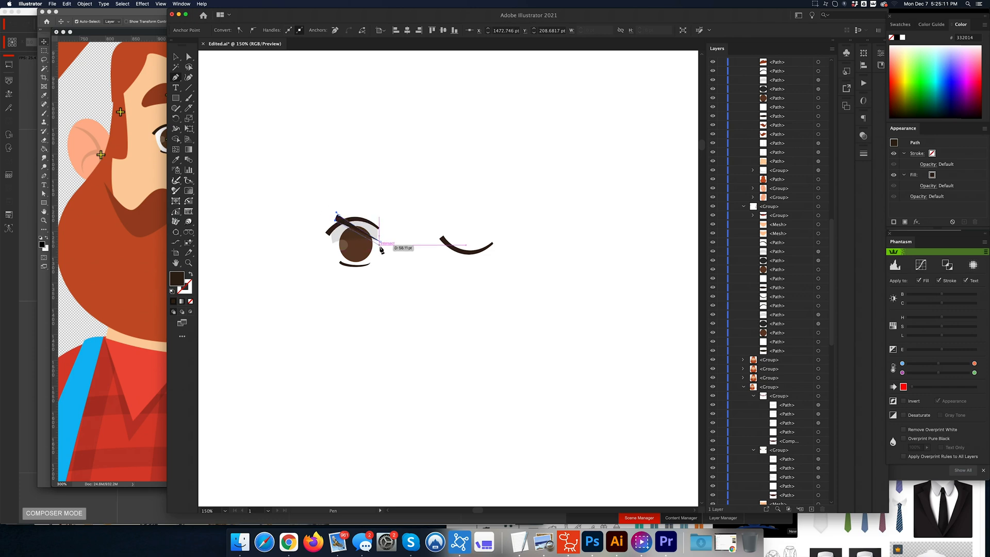
{"action": "left_click", "coordinate": [381, 242]}
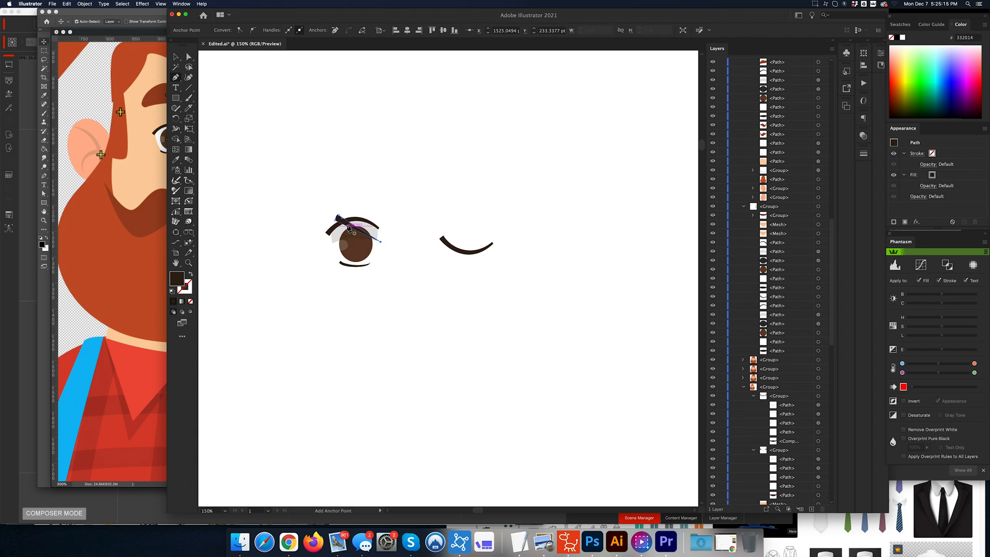
Step: Place a duplicate of the wedge below the first one and reflect it at an angle of 2.7°
{"action": "key", "text": "v"}
{"action": "left_click_drag", "start_coordinate": [344, 225], "coordinate": [345, 244]}
{"action": "left_click", "coordinate": [80, 4]}
{"action": "mouse_move", "coordinate": [95, 15]}
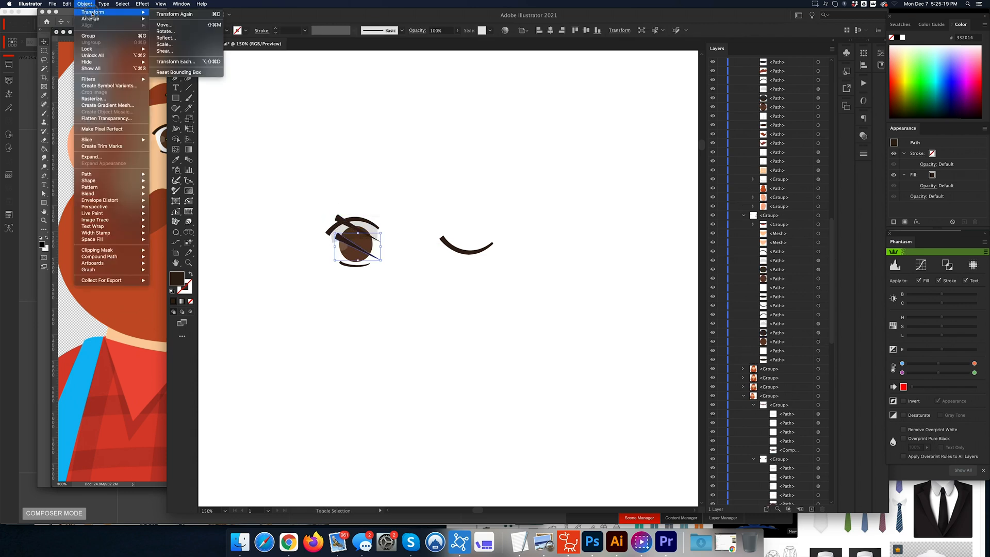
{"action": "left_click", "coordinate": [166, 41]}
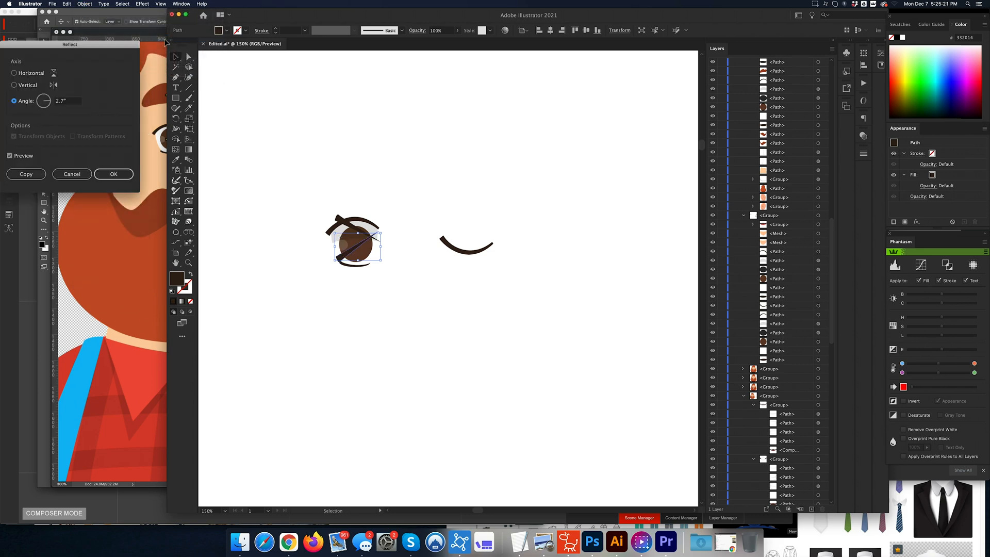
{"action": "key", "text": "Return"}
Step: Rotate and nudge the lower wedge until its tip meets the upper wedge's tip
{"action": "key", "text": "shift+Down"}
{"action": "key", "text": "shift+Down"}
{"action": "key", "text": "shift+Up"}
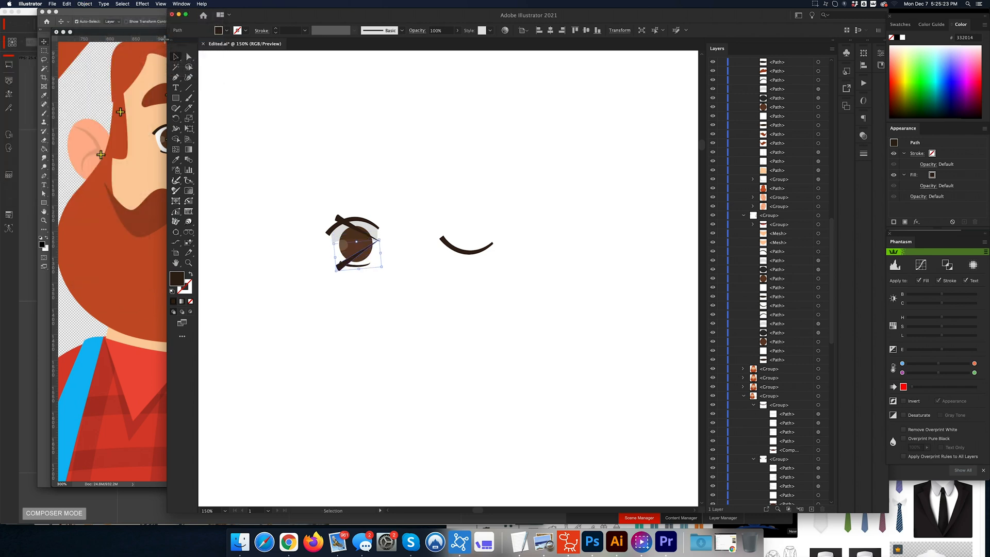
{"action": "left_click_drag", "start_coordinate": [381, 238], "coordinate": [386, 245]}
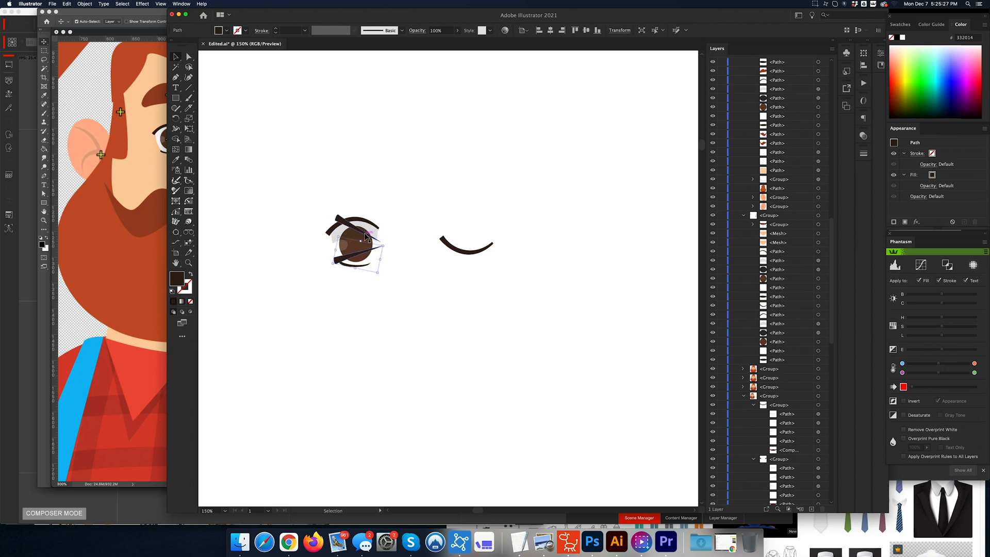
{"action": "key", "text": "Up"}
{"action": "key", "text": "Up"}
{"action": "key", "text": "Up"}
{"action": "key", "text": "Left"}
{"action": "key", "text": "Left"}
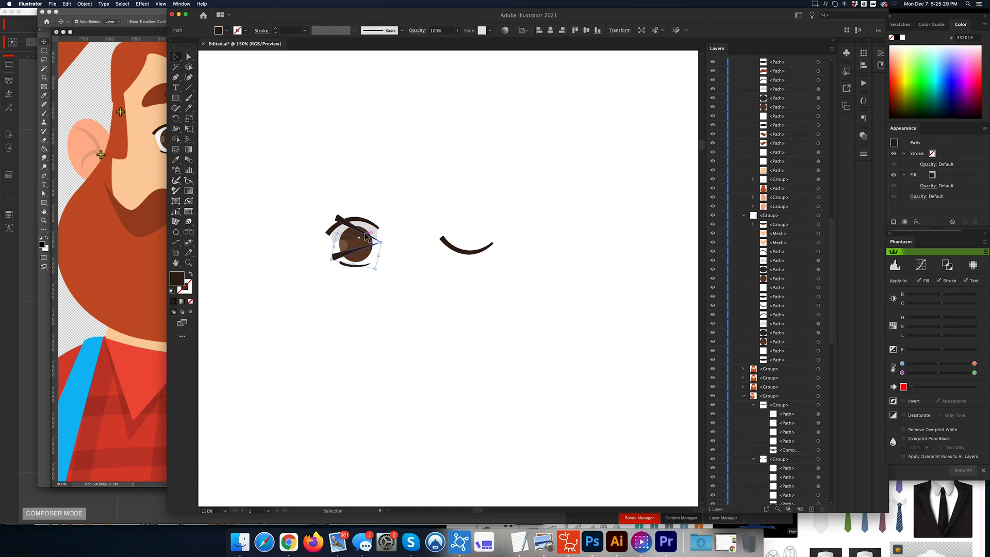
Step: Select both wedge paths and group them
{"action": "left_click", "coordinate": [390, 239]}
{"action": "key", "text": "a"}
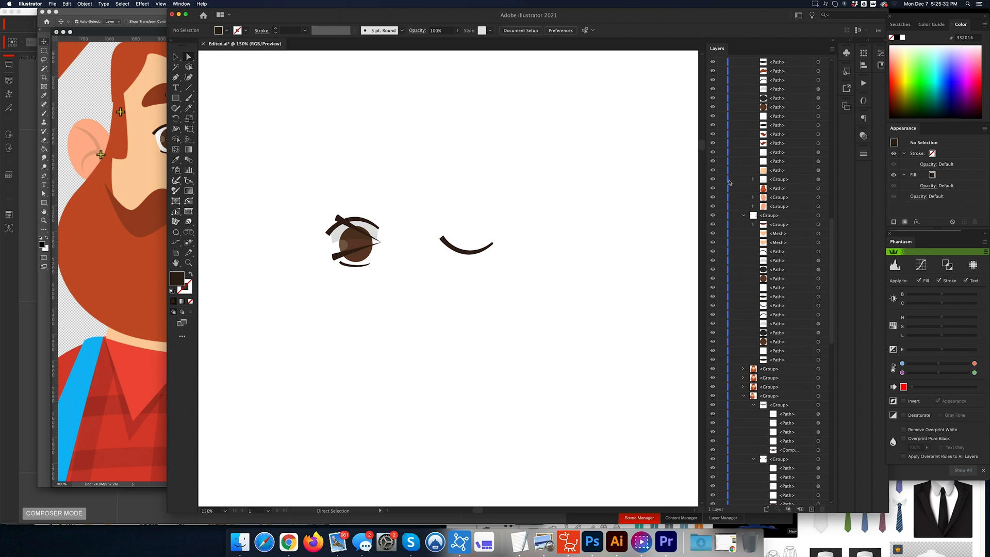
{"action": "left_click", "coordinate": [348, 251]}
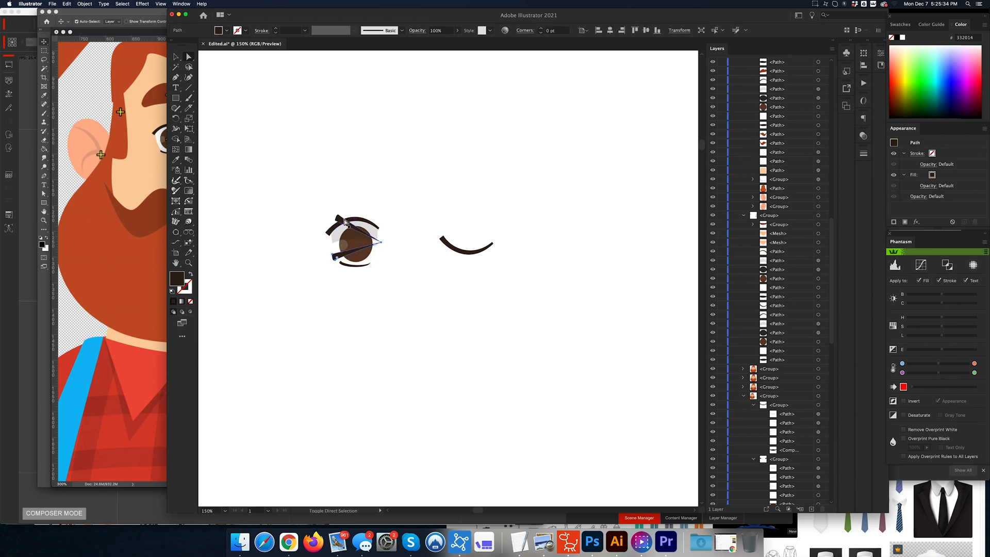
{"action": "left_click", "coordinate": [339, 216]}
{"action": "left_click", "coordinate": [777, 508]}
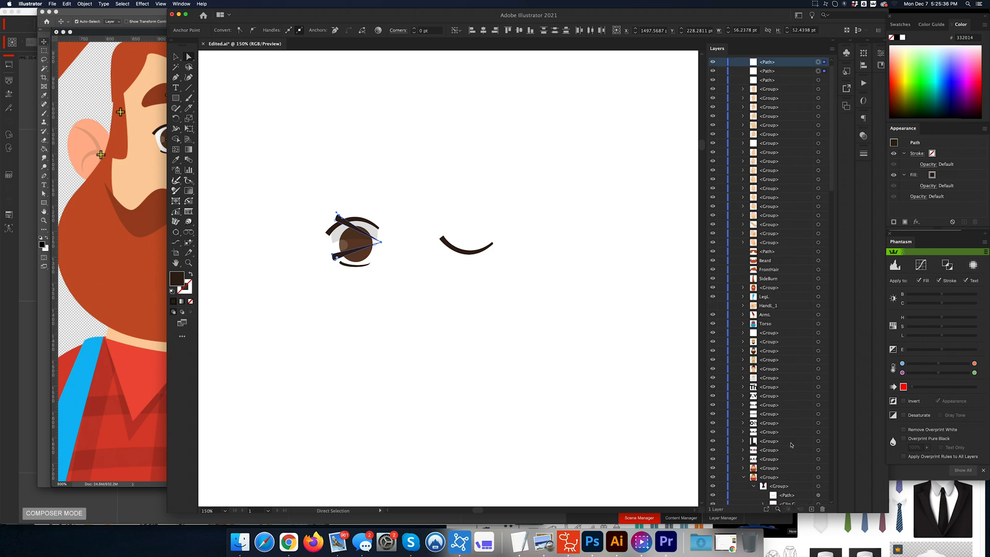
{"action": "left_click", "coordinate": [824, 81]}
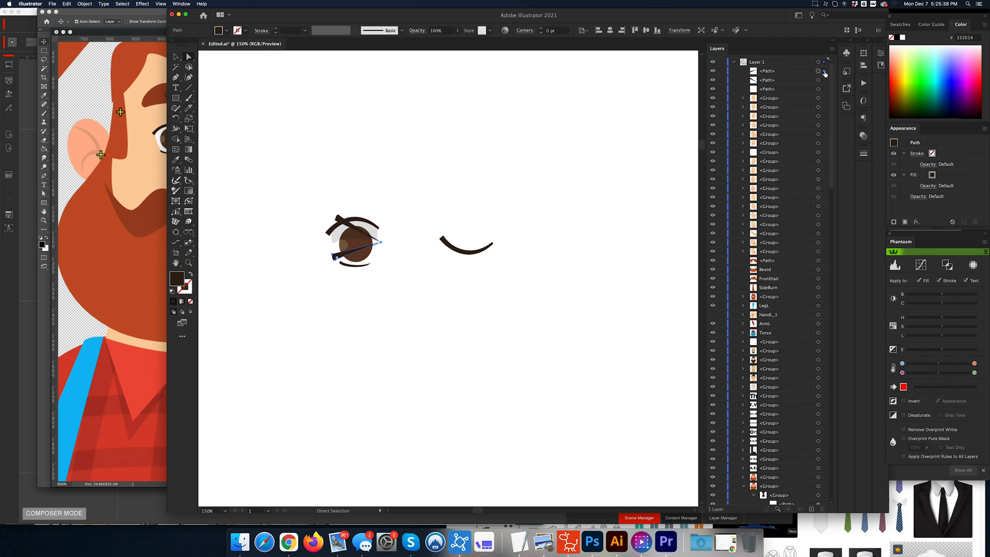
{"action": "key", "text": "super+g"}
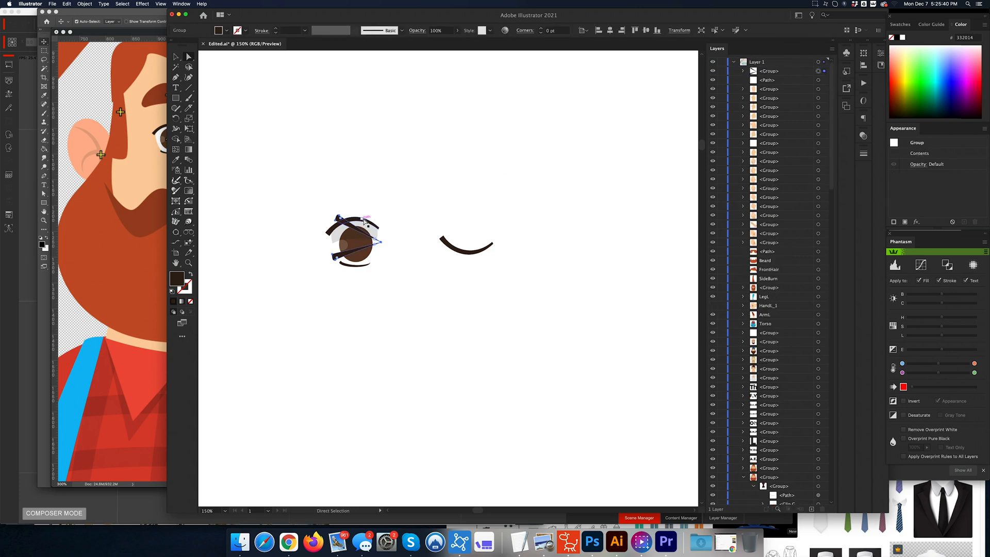
Step: Place the wedge group over the separate curved lash, with its joined tip pointing left
{"action": "key", "text": "v"}
{"action": "left_click_drag", "start_coordinate": [356, 212], "coordinate": [454, 252]}
{"action": "left_click", "coordinate": [454, 252]}
Step: Hide the curved lash beneath the wedges and the open eye's upper lash path
{"action": "key", "text": "a"}
{"action": "left_click", "coordinate": [489, 246]}
{"action": "left_click", "coordinate": [492, 244]}
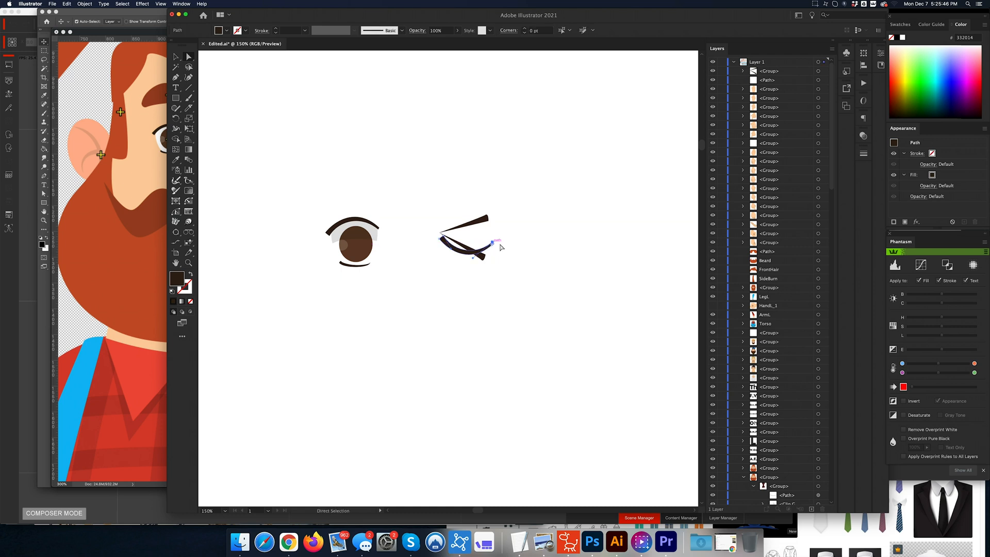
{"action": "scroll", "coordinate": [800, 355], "scroll_direction": "down", "scroll_amount": 15}
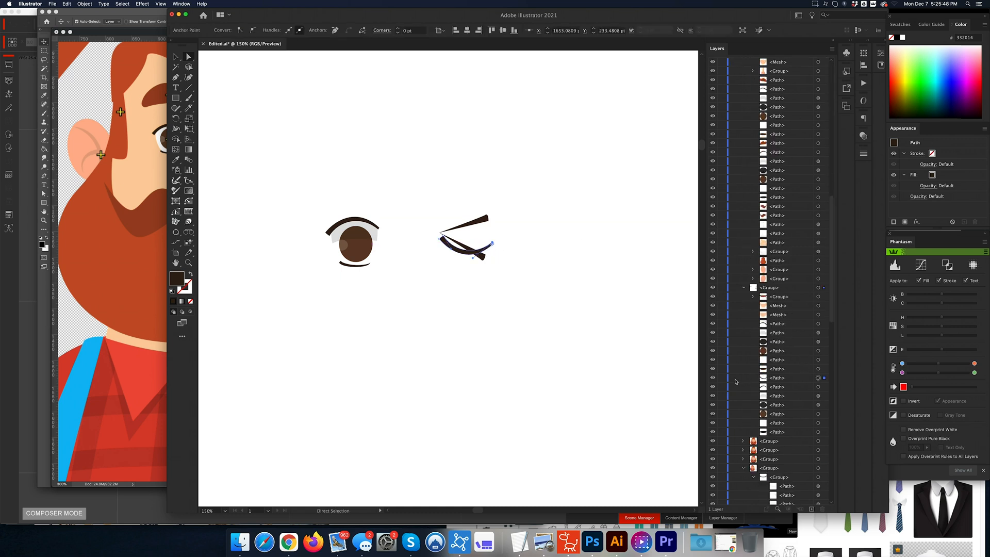
{"action": "left_click_drag", "start_coordinate": [713, 377], "coordinate": [712, 386]}
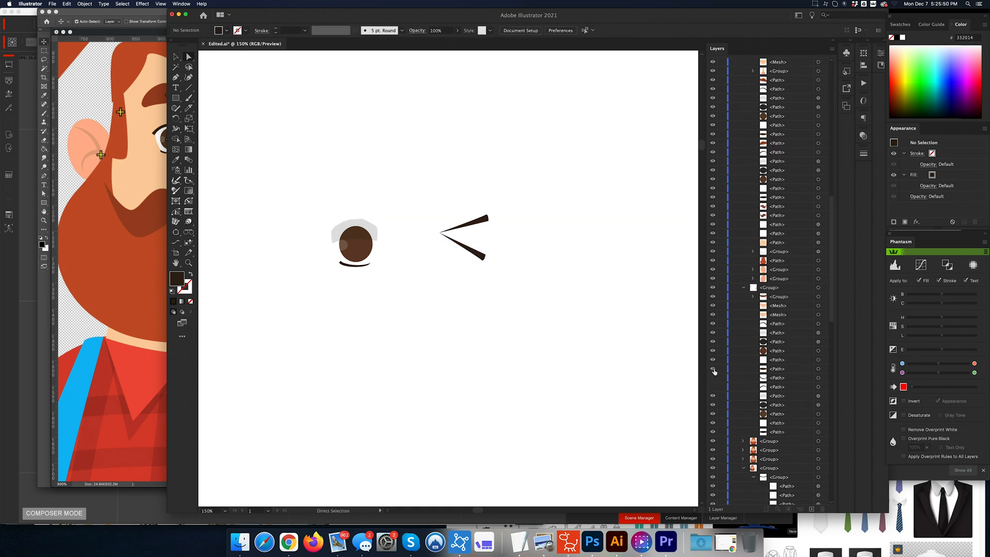
Step: Show the open eye's upper lash again and rotate the wedge group until its two arms open evenly sideways
{"action": "left_click", "coordinate": [713, 387]}
{"action": "left_click_drag", "start_coordinate": [514, 182], "coordinate": [466, 251]}
{"action": "left_click", "coordinate": [428, 277]}
Step: Draw a short, thin curved crease with the Pen tool just below the lower wedge
{"action": "key", "text": "p"}
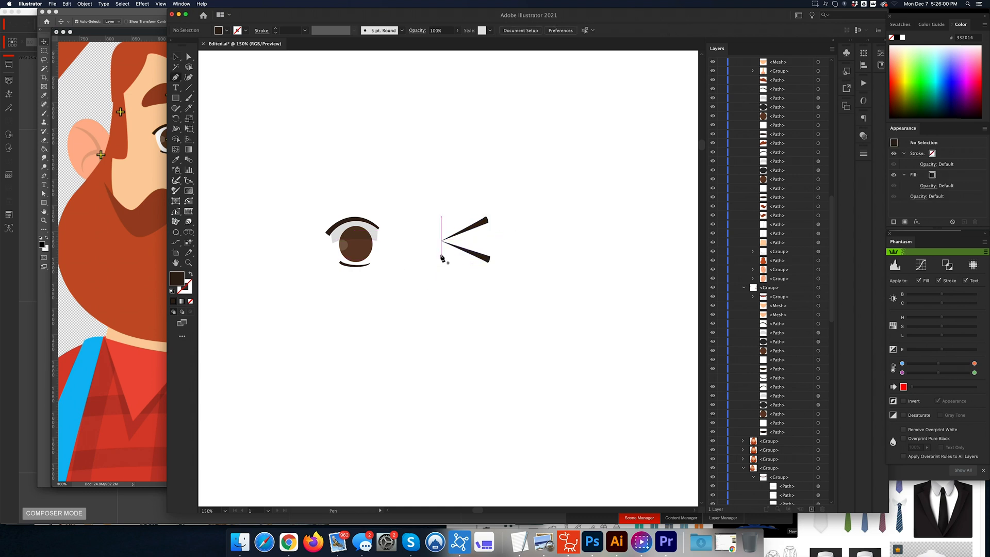
{"action": "left_click", "coordinate": [445, 257]}
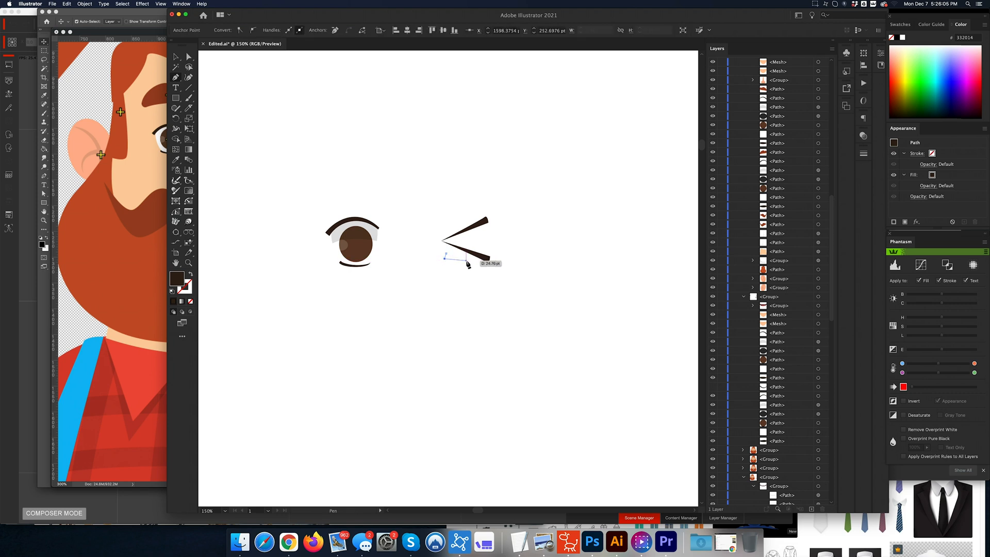
{"action": "mouse_move", "coordinate": [463, 261]}
{"action": "left_mouse_down"}
{"action": "mouse_move", "coordinate": [472, 259]}
{"action": "mouse_move", "coordinate": [440, 249]}
{"action": "mouse_move", "coordinate": [456, 264]}
{"action": "mouse_move", "coordinate": [448, 258]}
{"action": "left_mouse_up"}
{"action": "left_click", "coordinate": [446, 258]}
Step: Refine the crease's anchors and curve handles into a slim, slightly bowed stroke with a pointed inner end
{"action": "key", "text": "a"}
{"action": "key", "text": "super+equal"}
{"action": "key", "text": "super+equal"}
{"action": "key", "text": "super+equal"}
{"action": "key", "text": "super+equal"}
{"action": "key", "text": "super+equal"}
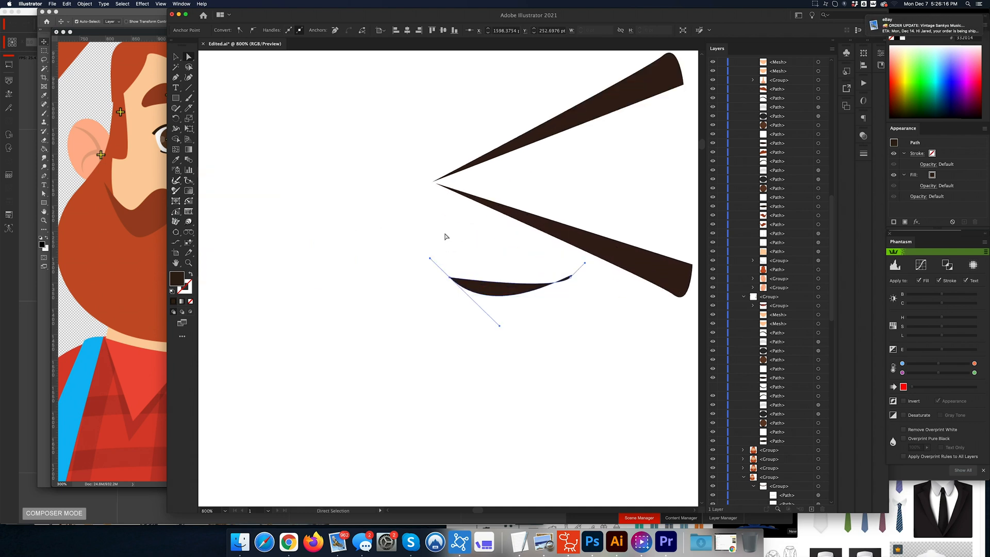
{"action": "key", "text": "super+z"}
{"action": "left_click_drag", "start_coordinate": [456, 257], "coordinate": [450, 265]}
{"action": "left_click_drag", "start_coordinate": [503, 308], "coordinate": [446, 271]}
{"action": "left_click_drag", "start_coordinate": [585, 264], "coordinate": [574, 275]}
{"action": "left_click", "coordinate": [449, 276]}
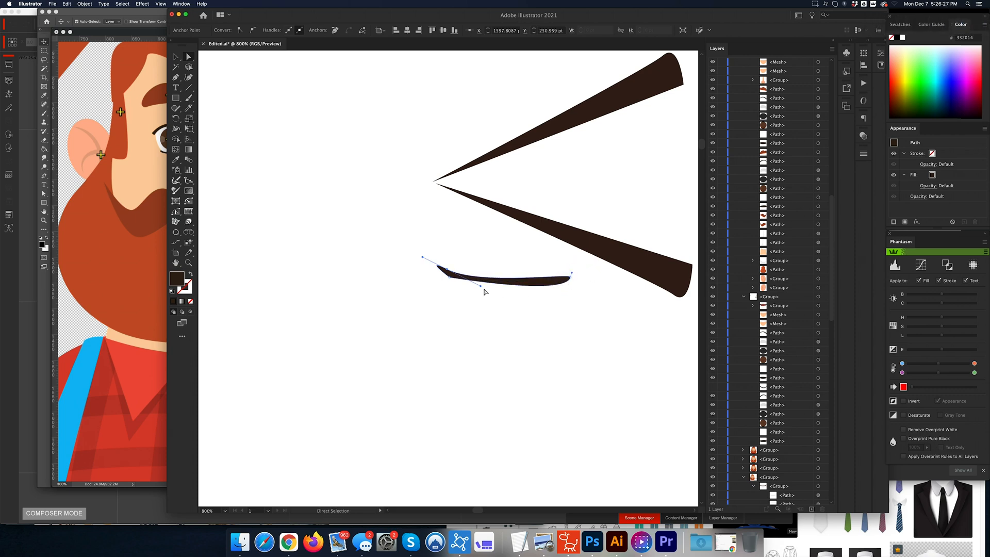
Step: Pull the wedges' inner tips back and apart so a small gap separates them
{"action": "left_click", "coordinate": [440, 185]}
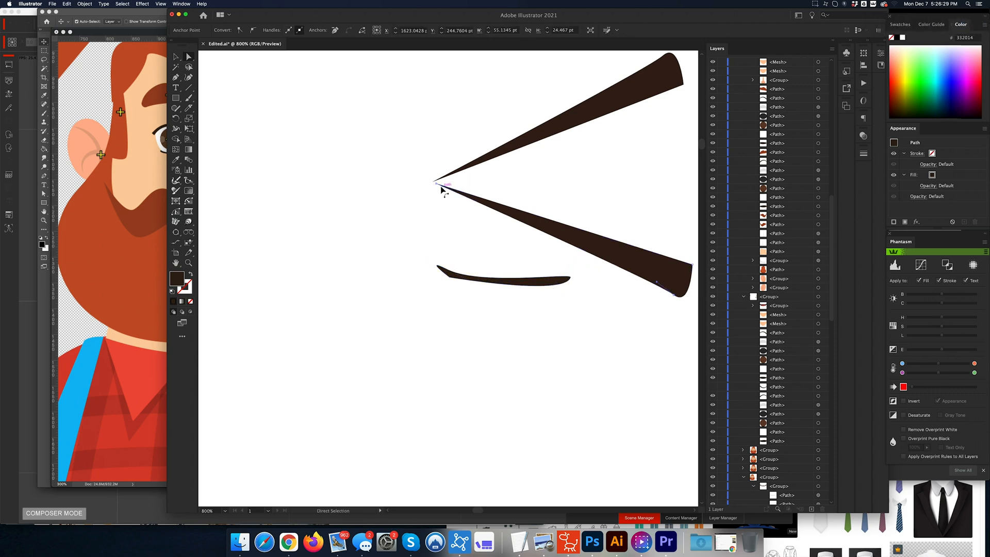
{"action": "left_click_drag", "start_coordinate": [442, 187], "coordinate": [458, 170]}
{"action": "left_click_drag", "start_coordinate": [454, 175], "coordinate": [453, 173]}
Step: Rotate and move the small crease so it runs along the underside of the lower wedge
{"action": "key", "text": "v"}
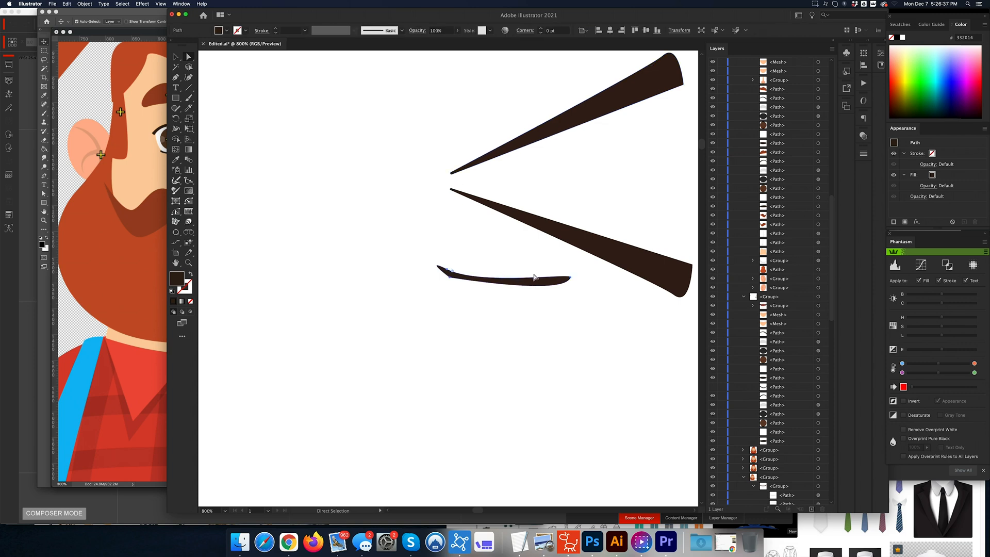
{"action": "left_click", "coordinate": [531, 282]}
{"action": "mouse_move", "coordinate": [504, 262]}
{"action": "left_mouse_down"}
{"action": "mouse_move", "coordinate": [511, 284]}
{"action": "mouse_move", "coordinate": [516, 261]}
{"action": "left_mouse_up"}
{"action": "key", "text": "a"}
{"action": "left_click", "coordinate": [549, 166]}
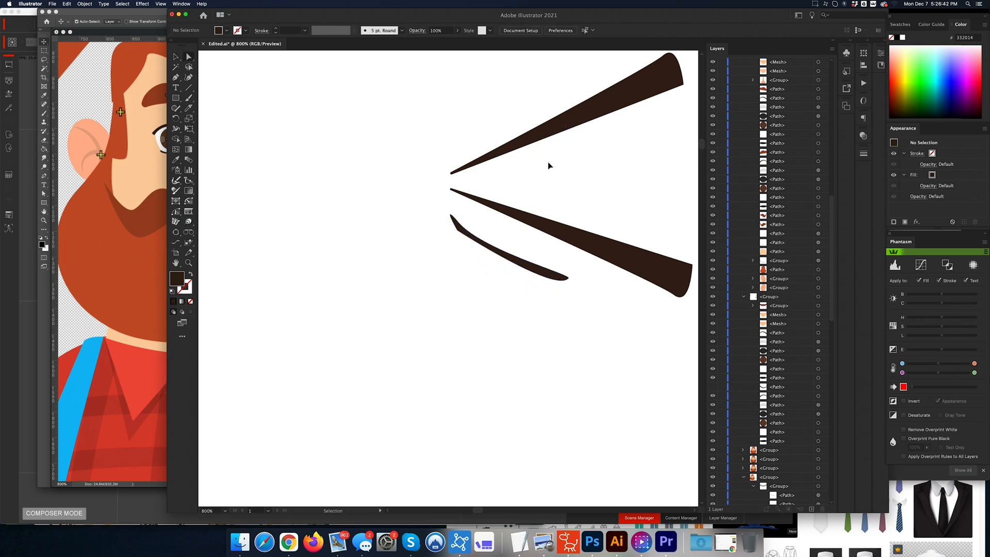
Step: Select both wedges and the crease and place them over the character's closed left eye in the Photoshop document
{"action": "key", "text": "super+minus"}
{"action": "key", "text": "super+minus"}
{"action": "key", "text": "super+minus"}
{"action": "key", "text": "super+minus"}
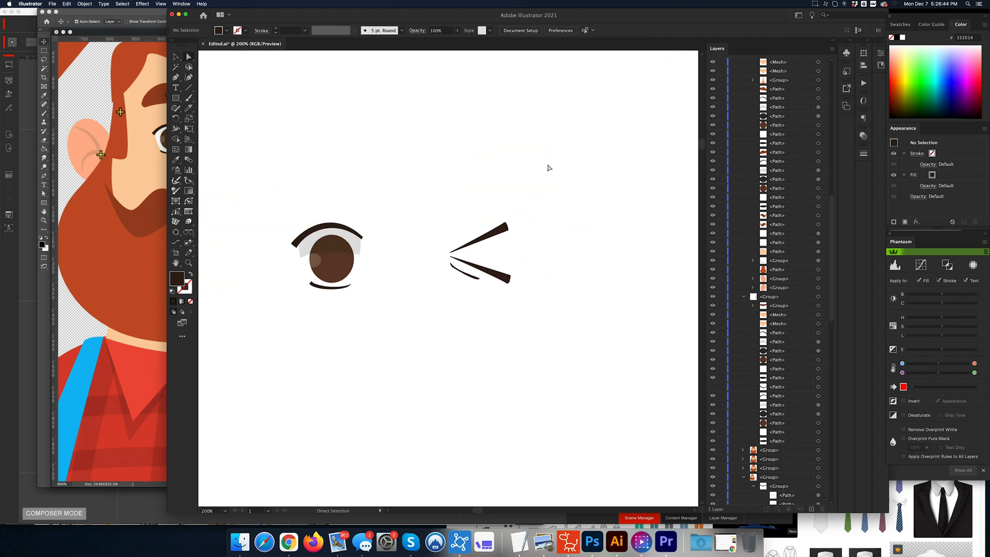
{"action": "left_click_drag", "start_coordinate": [568, 217], "coordinate": [431, 317]}
{"action": "key", "text": "v"}
{"action": "mouse_move", "coordinate": [491, 274]}
{"action": "left_mouse_down"}
{"action": "mouse_move", "coordinate": [128, 244]}
{"action": "mouse_move", "coordinate": [235, 148]}
{"action": "left_mouse_up"}
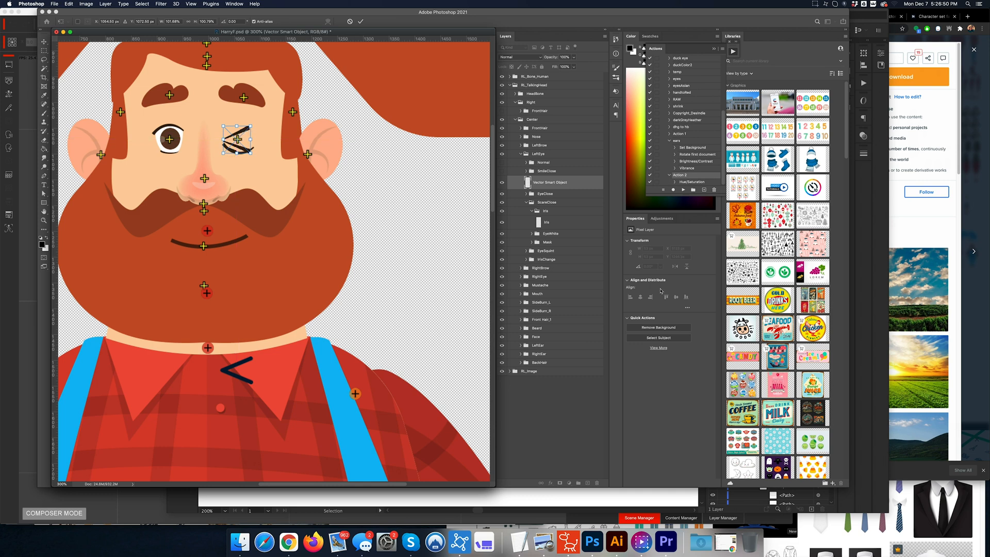
Step: Move the placed smart object into ScareClose's Iris folder and delete the old iris layer there
{"action": "left_click_drag", "start_coordinate": [570, 187], "coordinate": [558, 224]}
{"action": "left_click", "coordinate": [558, 224]}
{"action": "key", "text": "Delete"}
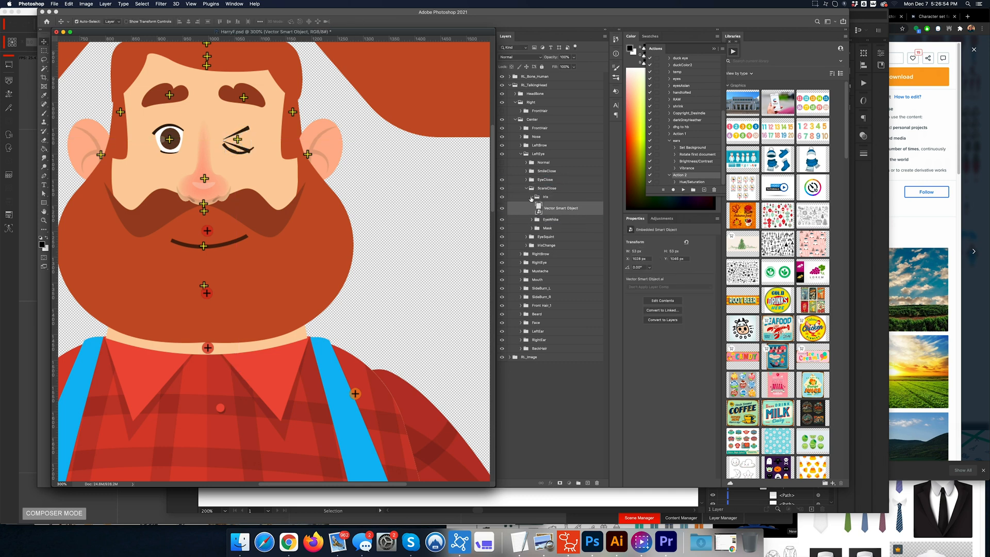
Step: Collapse the ScareClose group and hide it
{"action": "left_click", "coordinate": [532, 197]}
{"action": "left_click", "coordinate": [526, 188]}
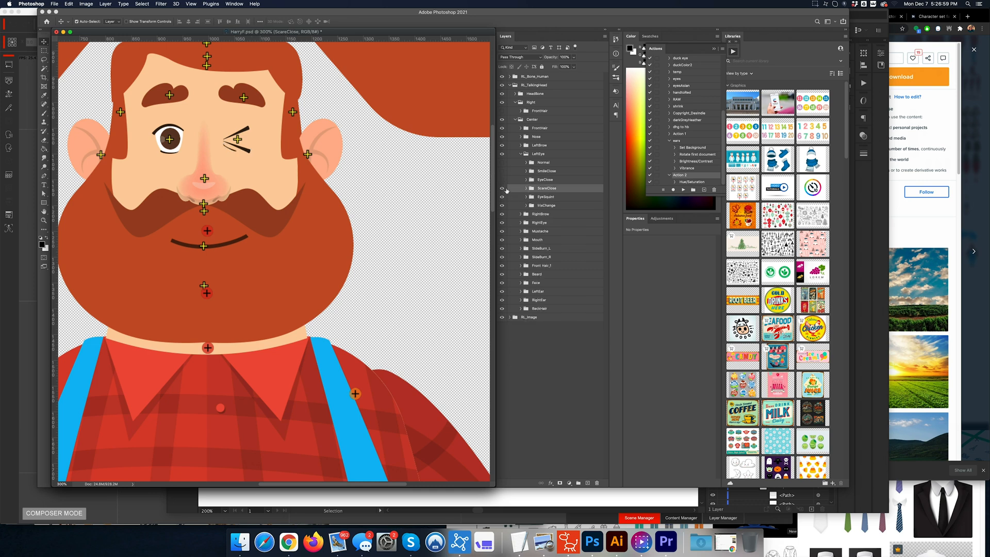
{"action": "left_click", "coordinate": [502, 188]}
Step: Clear the placeholder artwork from the EyeSquint group's folders and show the Normal eye group
{"action": "left_click", "coordinate": [526, 196]}
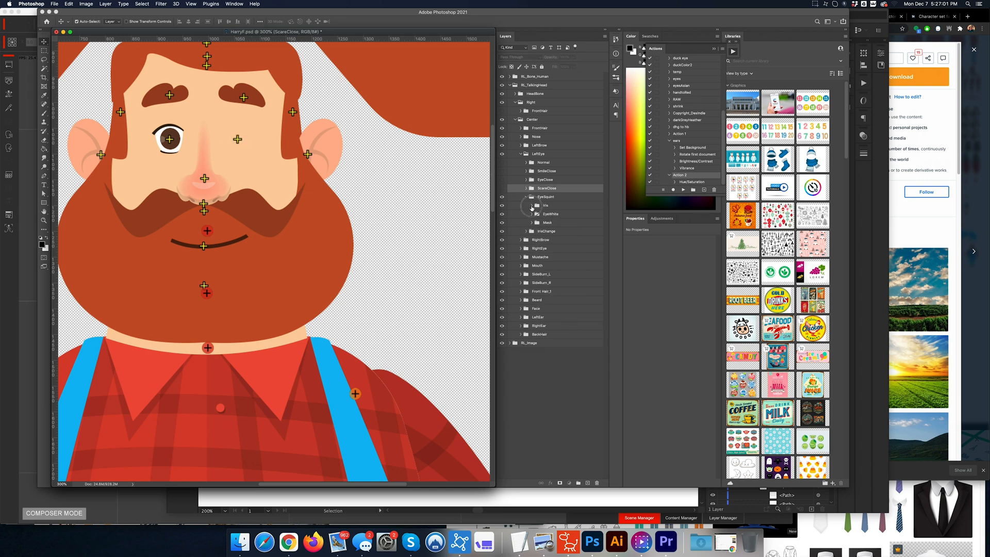
{"action": "left_click", "coordinate": [531, 206]}
{"action": "left_click", "coordinate": [502, 218]}
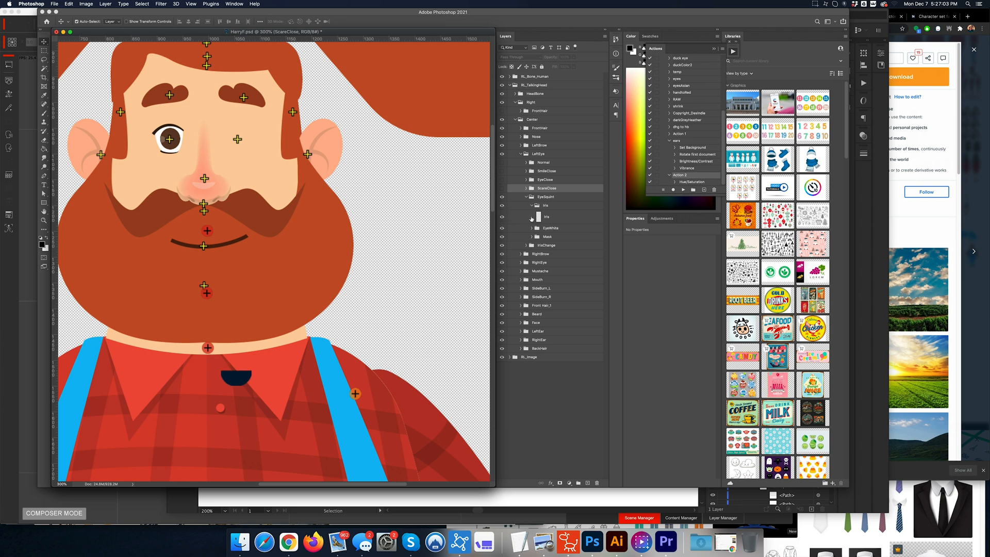
{"action": "left_click", "coordinate": [546, 217]}
{"action": "key", "text": "Delete"}
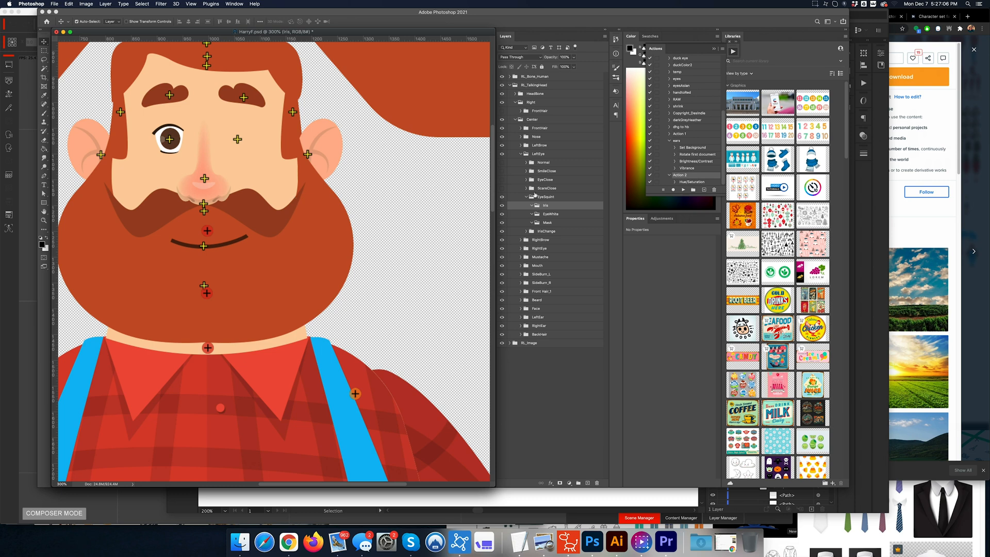
{"action": "left_click", "coordinate": [502, 163]}
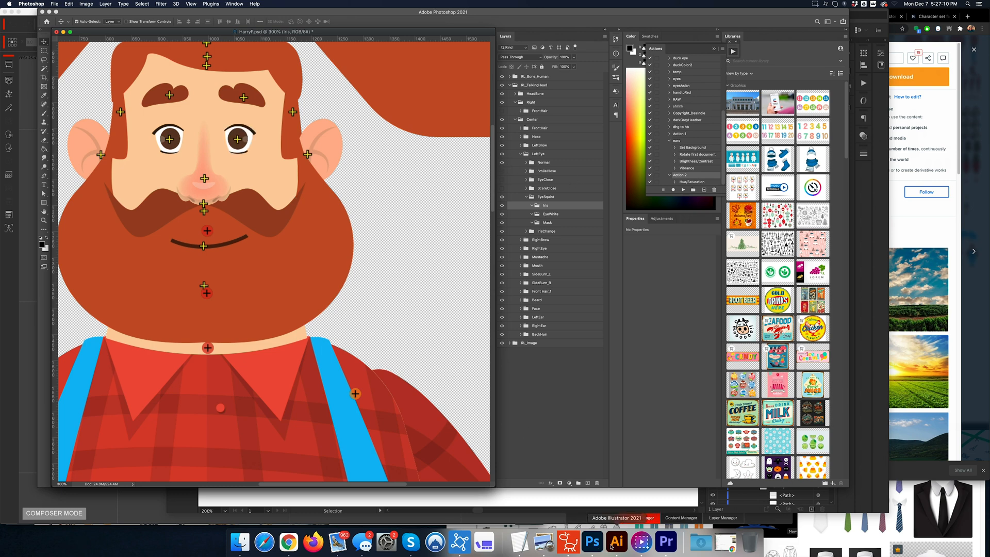
Step: Switch to Illustrator and lower the open eye's upper lash over the upper part of the iris
{"action": "left_click", "coordinate": [627, 518]}
{"action": "key", "text": "super+equal"}
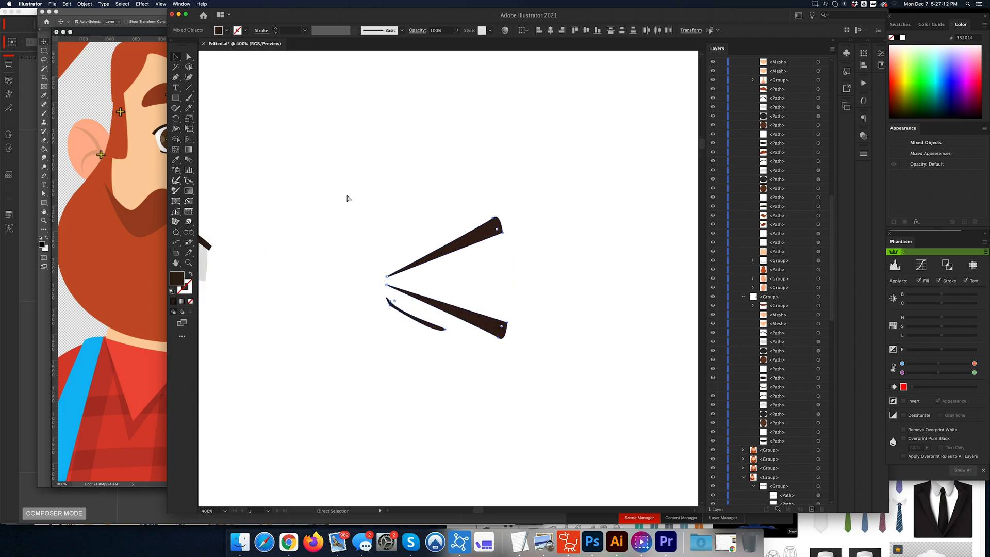
{"action": "left_click_drag", "start_coordinate": [354, 185], "coordinate": [601, 221]}
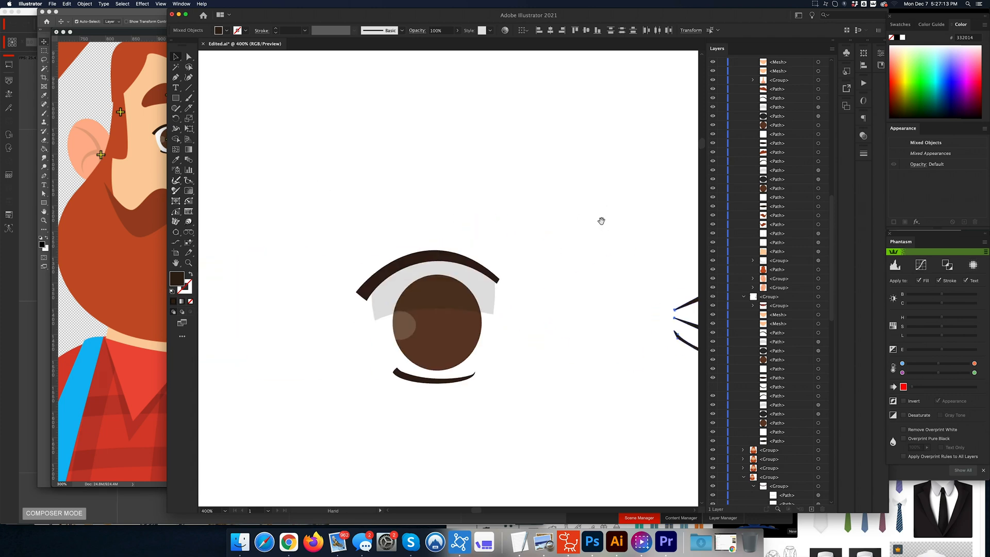
{"action": "left_click", "coordinate": [432, 253]}
{"action": "key", "text": "shift+Down"}
{"action": "key", "text": "shift+Down"}
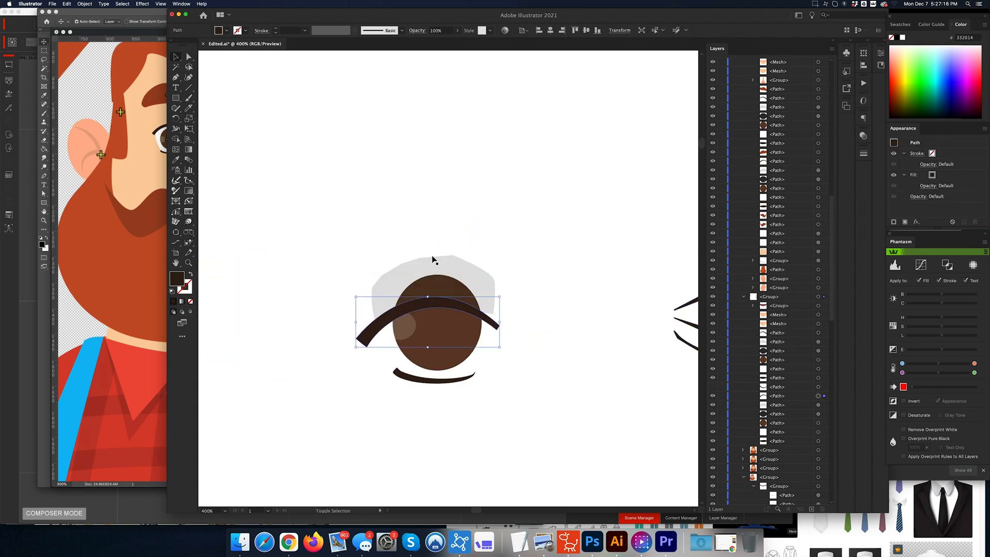
{"action": "key", "text": "Up"}
{"action": "key", "text": "Up"}
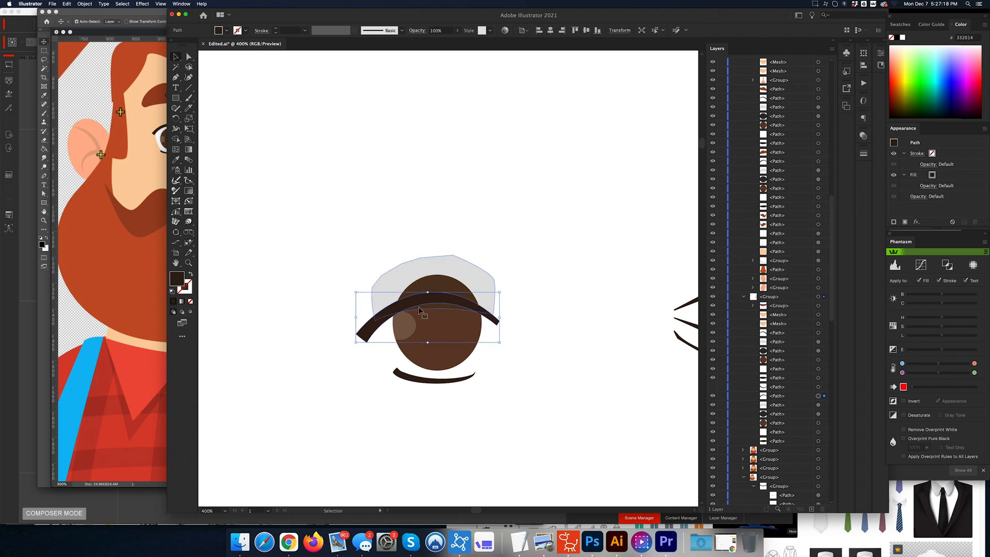
Step: Raise the upper lash's outer end and adjust its curve handles to form a flatter squinting lid
{"action": "key", "text": "a"}
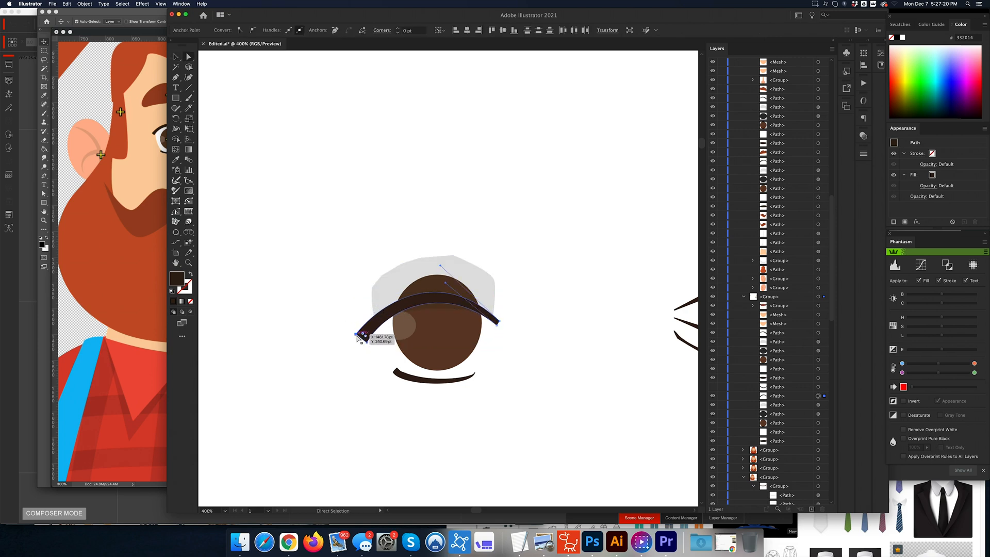
{"action": "left_click_drag", "start_coordinate": [357, 336], "coordinate": [355, 307]}
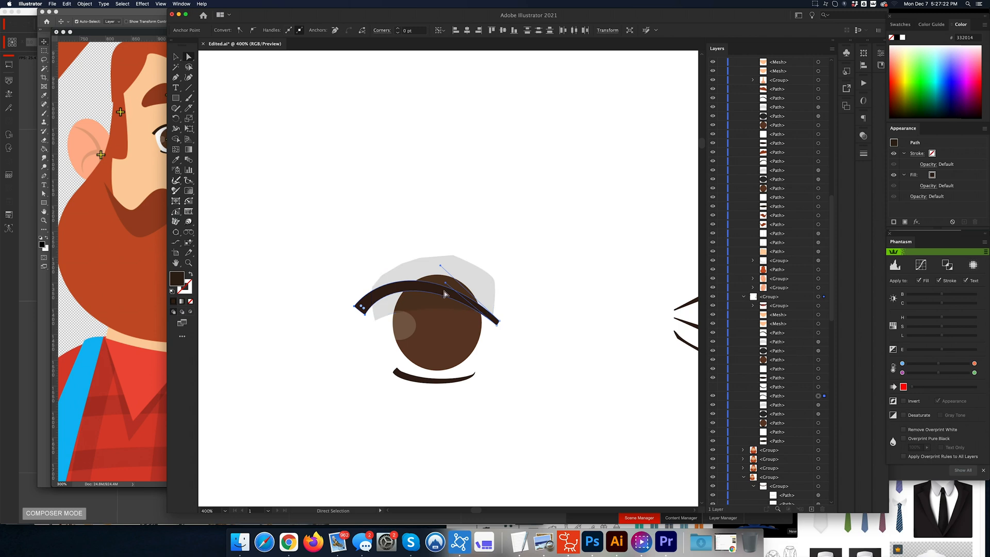
{"action": "left_click_drag", "start_coordinate": [446, 284], "coordinate": [451, 310]}
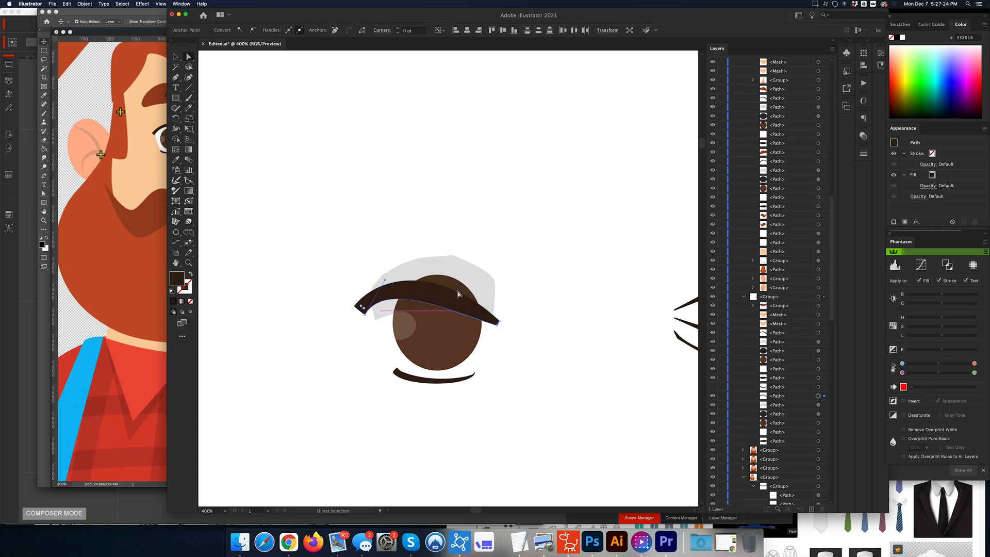
{"action": "left_click_drag", "start_coordinate": [442, 268], "coordinate": [445, 286]}
{"action": "left_click_drag", "start_coordinate": [366, 316], "coordinate": [408, 287]}
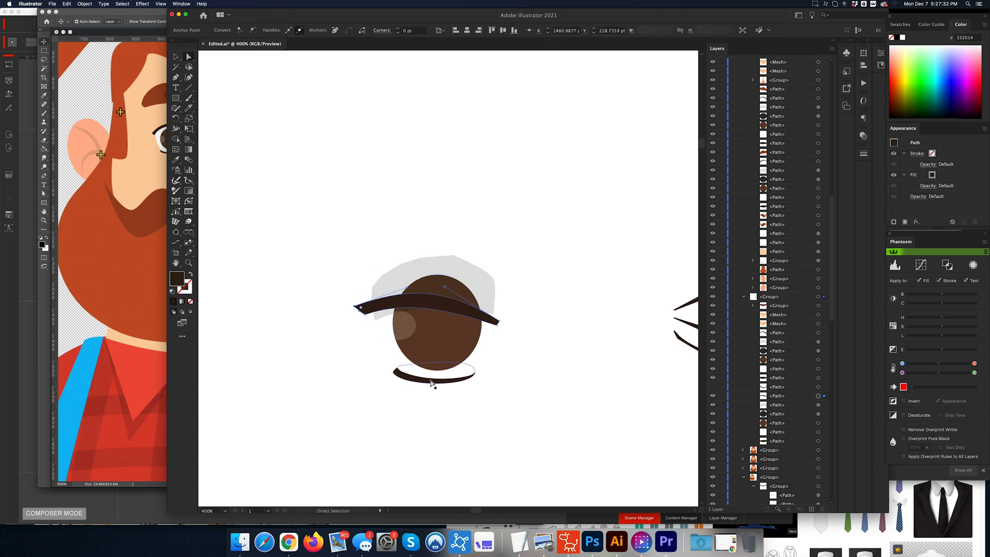
Step: Select the eye white's two bottom anchor points and nudge them upward
{"action": "left_click", "coordinate": [403, 377]}
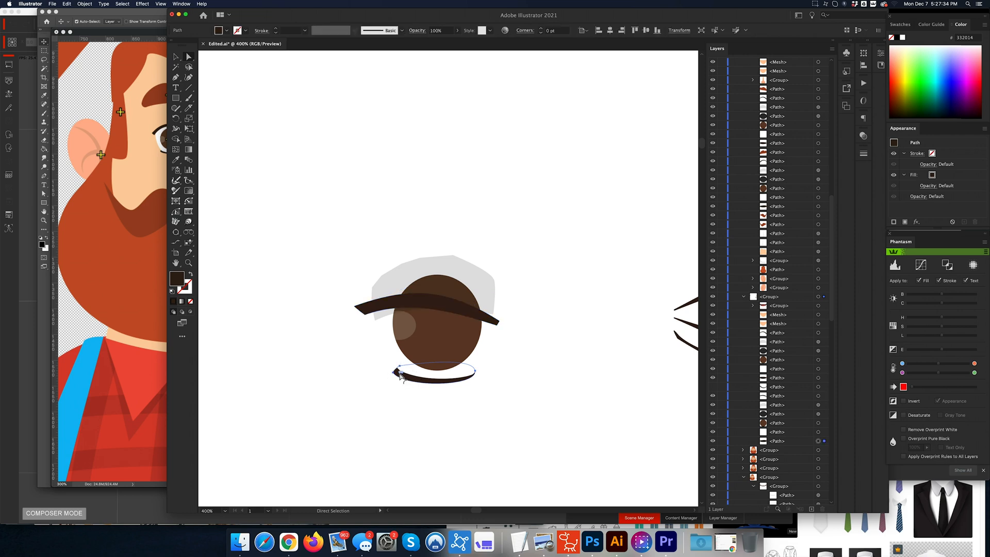
{"action": "left_click", "coordinate": [394, 371]}
{"action": "left_click_drag", "start_coordinate": [398, 366], "coordinate": [399, 367]}
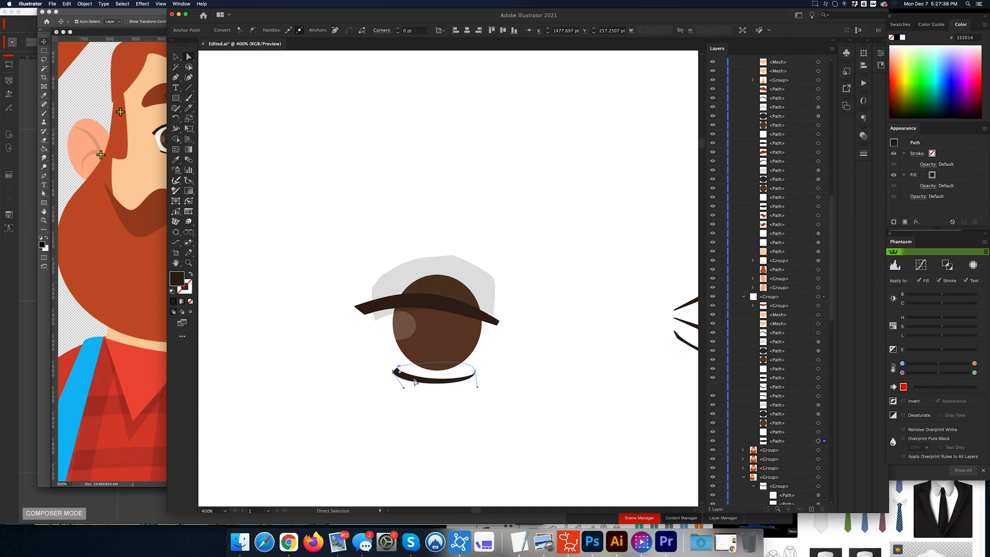
{"action": "left_click", "coordinate": [427, 375]}
{"action": "left_click", "coordinate": [404, 374]}
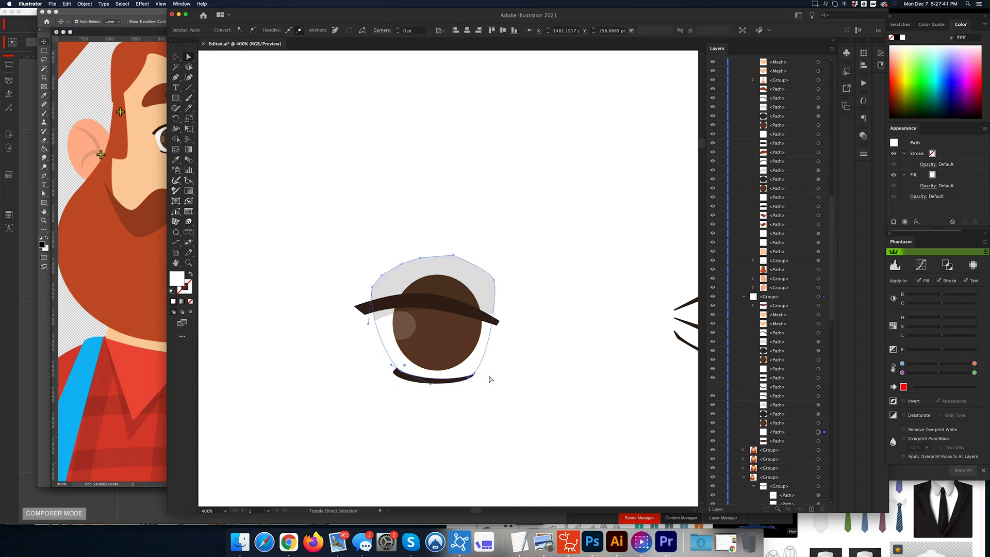
{"action": "left_click", "coordinate": [474, 376]}
{"action": "key", "text": "Up"}
{"action": "key", "text": "Up"}
{"action": "key", "text": "Up"}
{"action": "key", "text": "Up"}
{"action": "key", "text": "Up"}
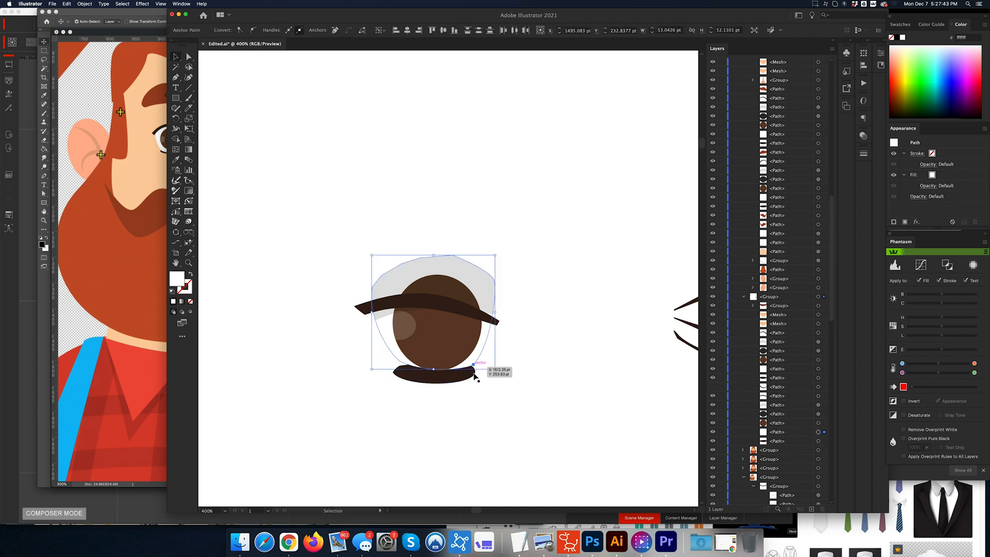
Step: Nudge the lower lash up to meet the raised bottom edge of the eye white
{"action": "left_click", "coordinate": [474, 377]}
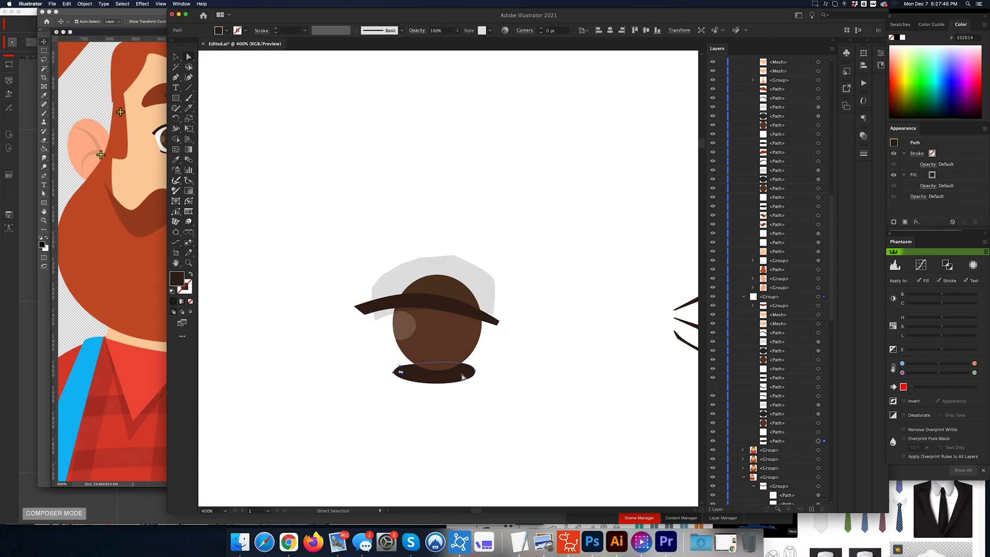
{"action": "left_click", "coordinate": [463, 377]}
{"action": "key", "text": "Up"}
{"action": "key", "text": "Up"}
{"action": "key", "text": "Up"}
{"action": "key", "text": "Up"}
{"action": "key", "text": "Up"}
{"action": "key", "text": "Up"}
{"action": "key", "text": "Up"}
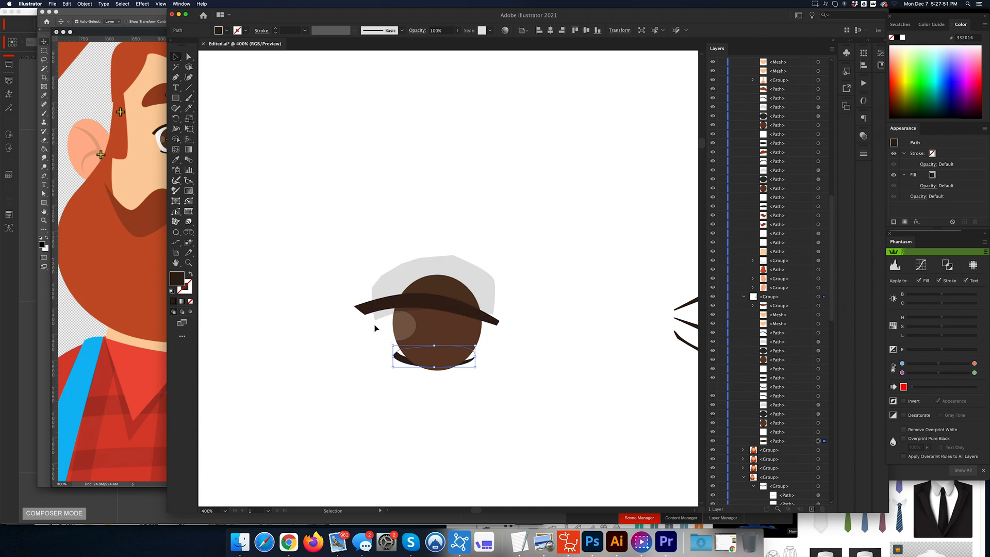
Step: Delete the grey shadow shape across the upper part of the eye white
{"action": "left_click", "coordinate": [403, 277]}
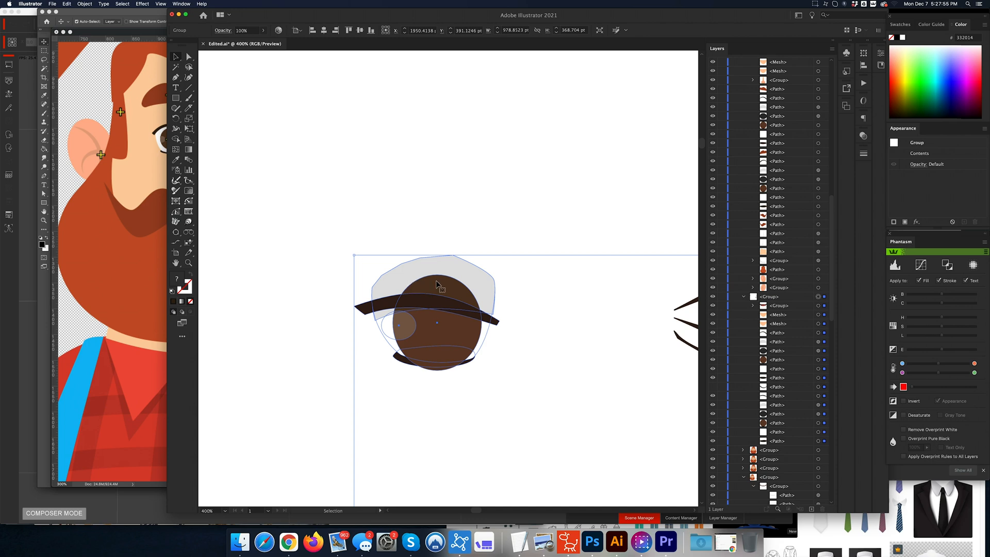
{"action": "key", "text": "a"}
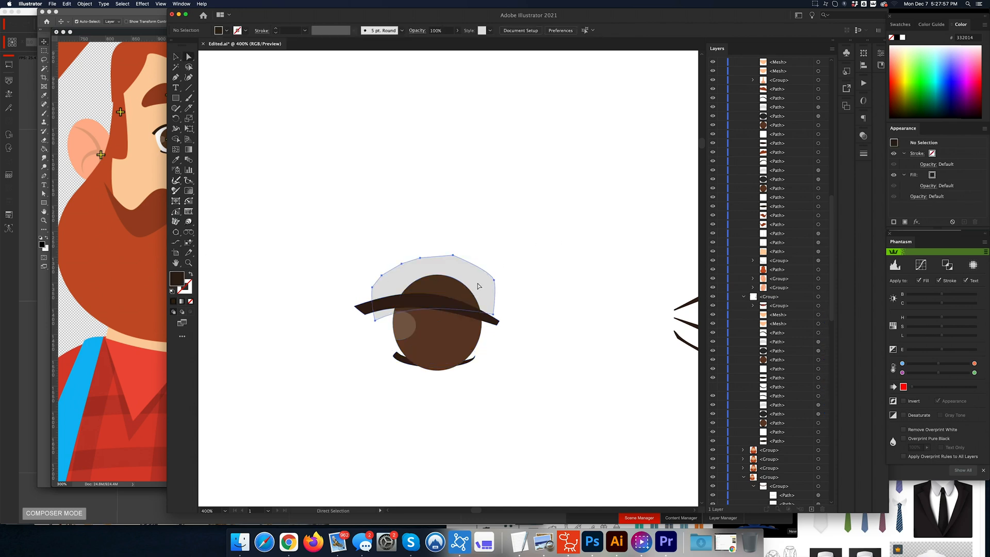
{"action": "left_click", "coordinate": [482, 284]}
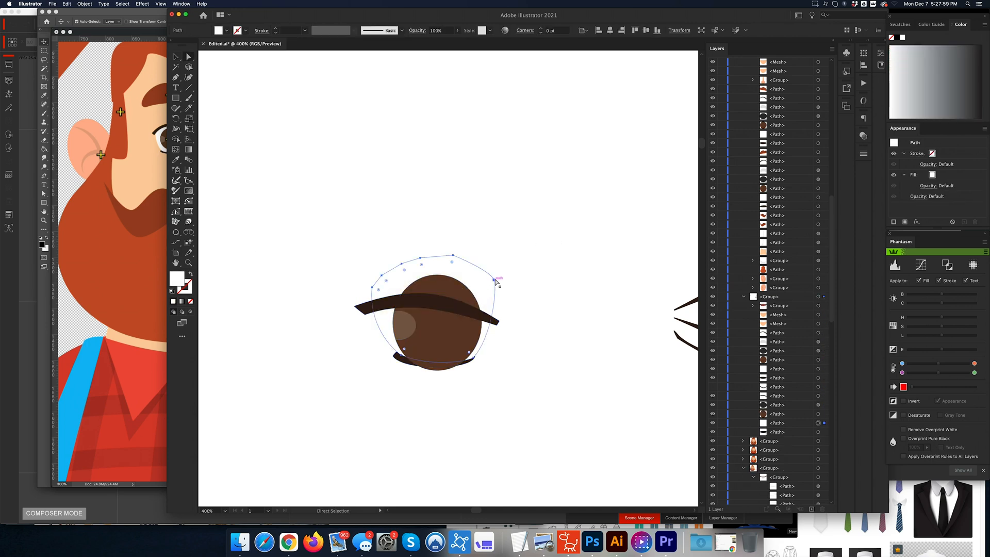
Step: Remove the eye white's extra top anchor points and bring both upper corners down beneath the lash
{"action": "left_click_drag", "start_coordinate": [494, 280], "coordinate": [493, 322]}
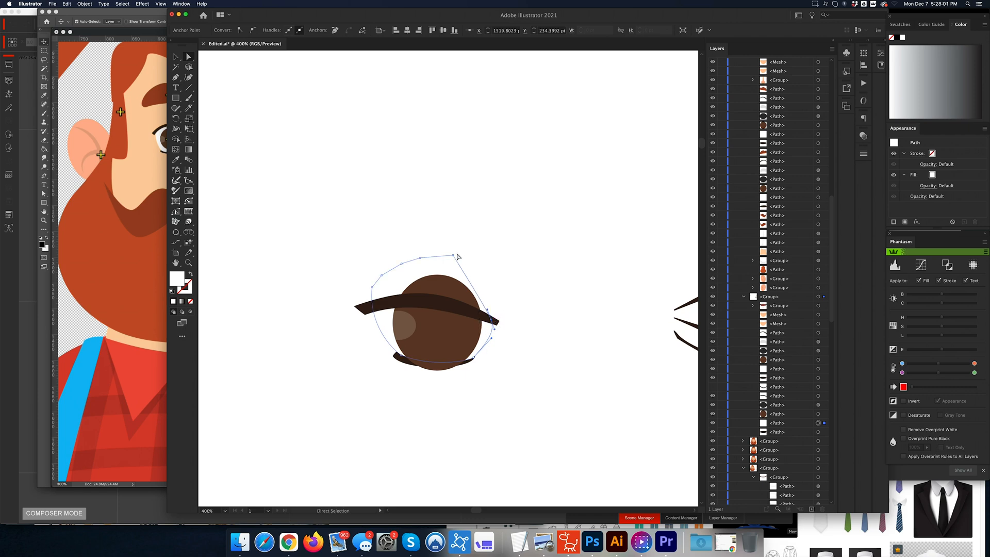
{"action": "key", "text": "p"}
{"action": "left_click", "coordinate": [453, 255]}
{"action": "left_click", "coordinate": [420, 257]}
{"action": "left_click", "coordinate": [402, 263]}
{"action": "left_click", "coordinate": [380, 277]}
{"action": "key", "text": "a"}
{"action": "left_click_drag", "start_coordinate": [371, 283], "coordinate": [375, 305]}
Step: Add an anchor point midway along the eye white's top edge and raise it to follow the lash's curve
{"action": "key", "text": "p"}
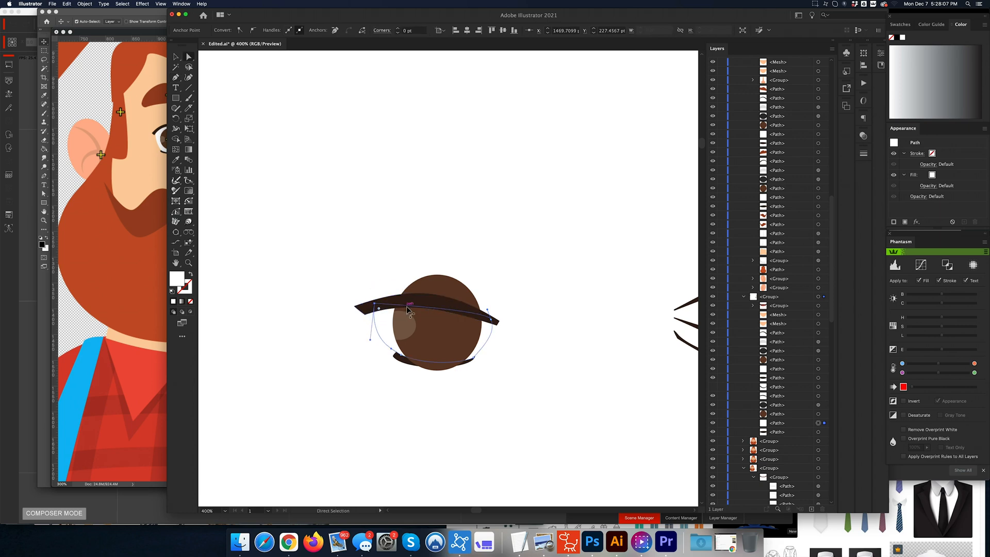
{"action": "left_click", "coordinate": [434, 310]}
{"action": "key", "text": "a"}
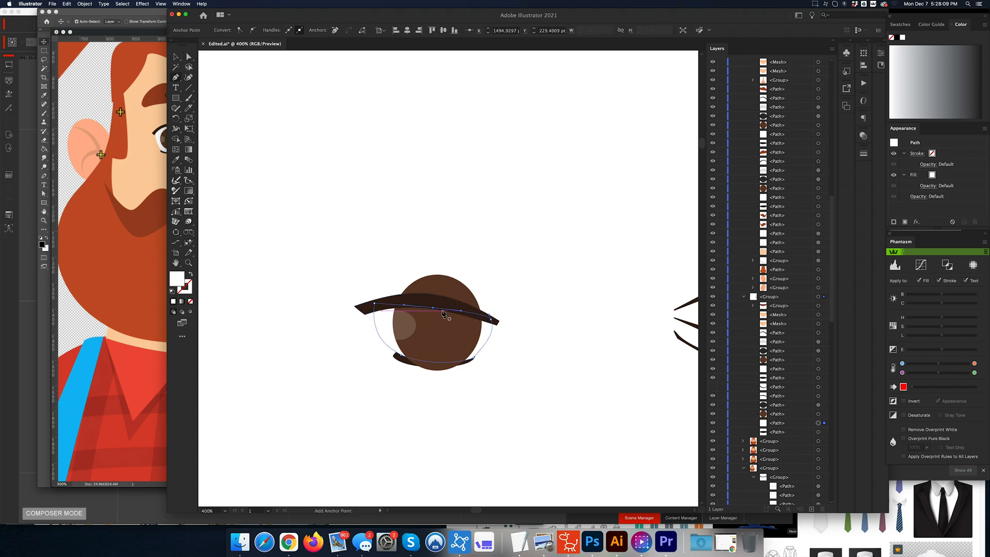
{"action": "left_click_drag", "start_coordinate": [434, 309], "coordinate": [433, 300]}
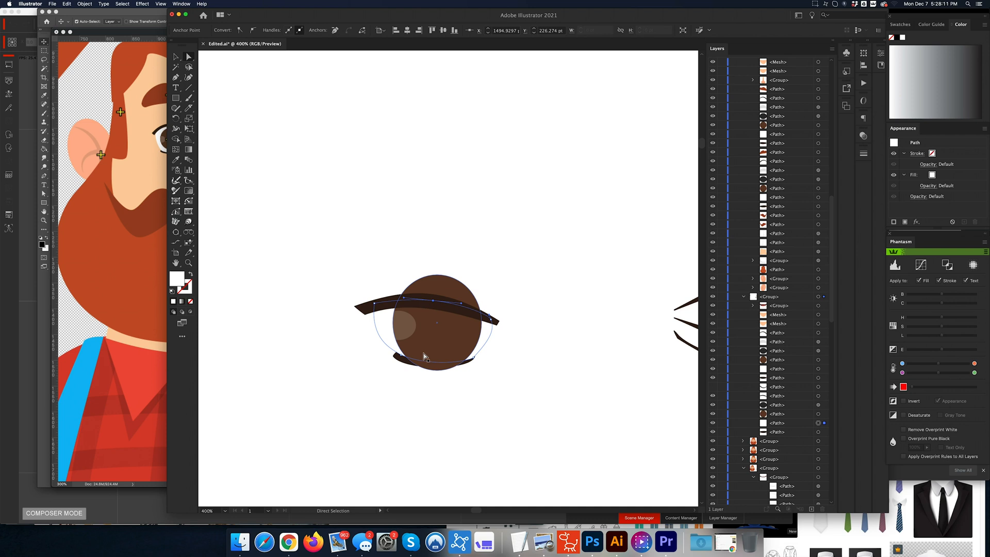
Step: Select the upper lash, eye white and lower lash paths together
{"action": "left_click", "coordinate": [365, 311]}
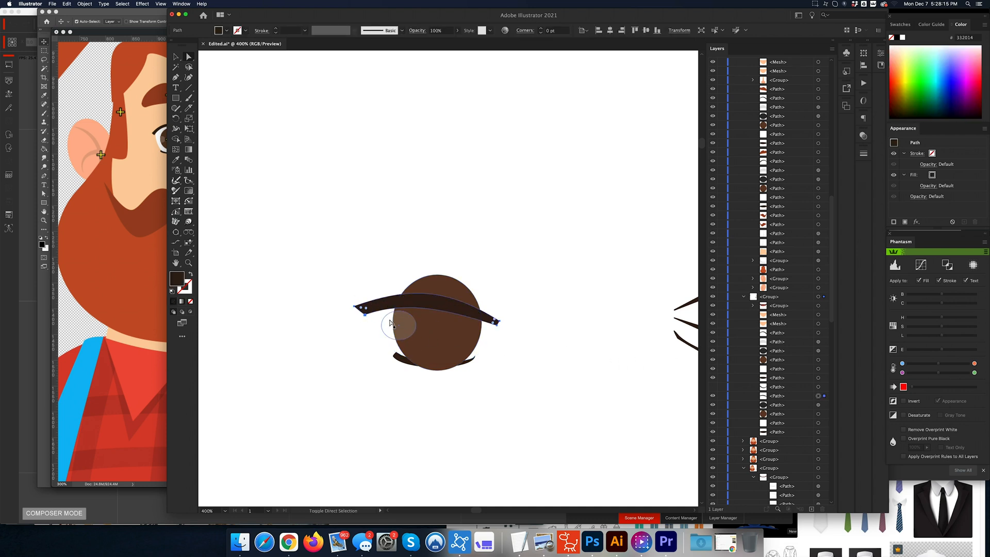
{"action": "left_click", "coordinate": [377, 320], "text": "shift"}
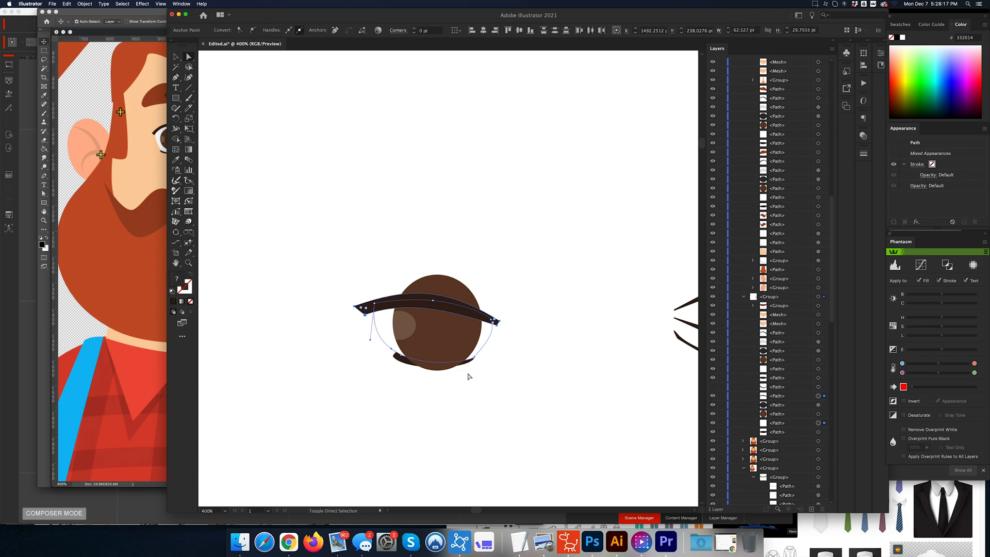
{"action": "left_click", "coordinate": [404, 360], "text": "shift"}
{"action": "key", "text": "v"}
Step: Try placing the three selected shapes over the left eye in Photoshop, undo the placement and return to Illustrator
{"action": "left_click_drag", "start_coordinate": [371, 306], "coordinate": [241, 146]}
{"action": "key", "text": "Return"}
{"action": "key", "text": "super+z"}
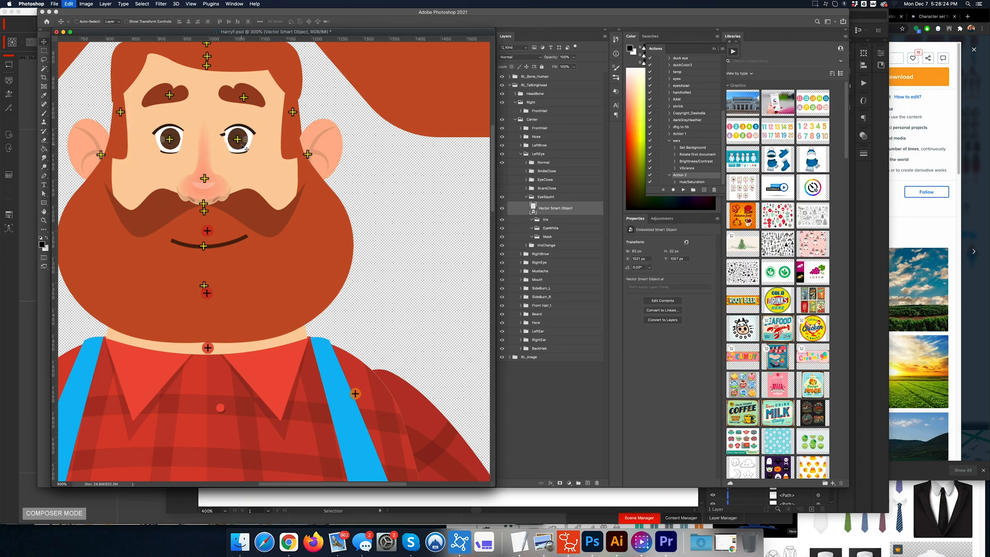
{"action": "key", "text": "super+Tab"}
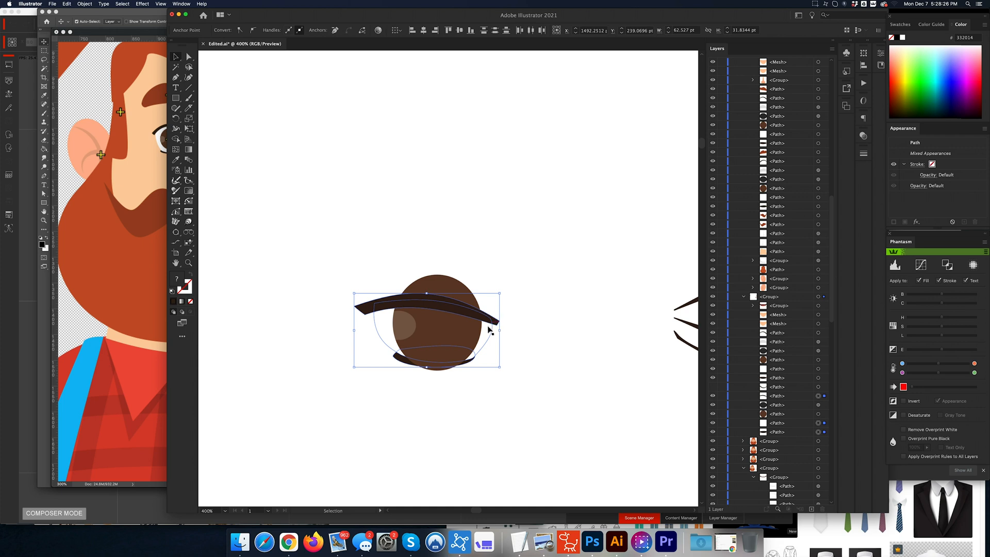
Step: Group the selected lash lines and white eye shape, then paste a copy into the Photoshop document as a smart object
{"action": "key", "text": "a"}
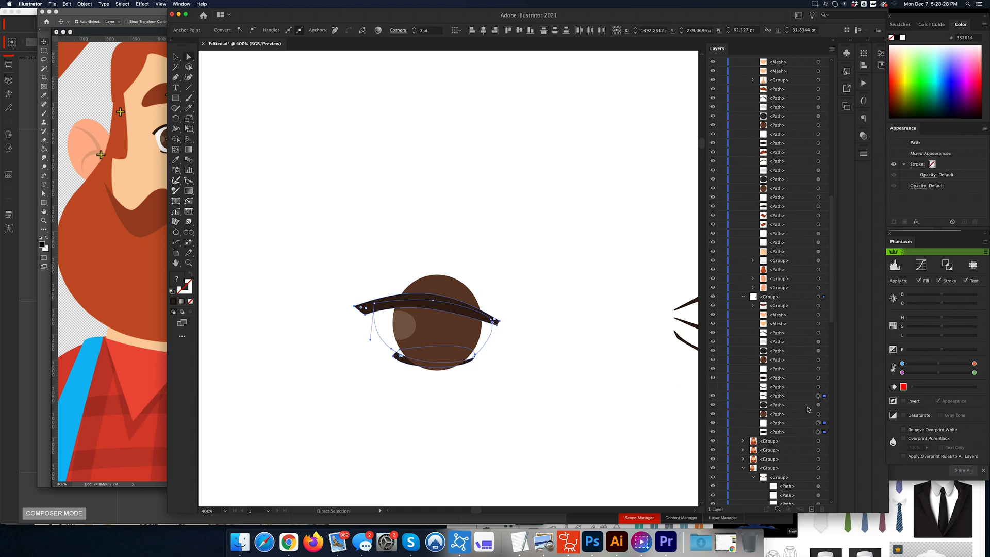
{"action": "key", "text": "super+g"}
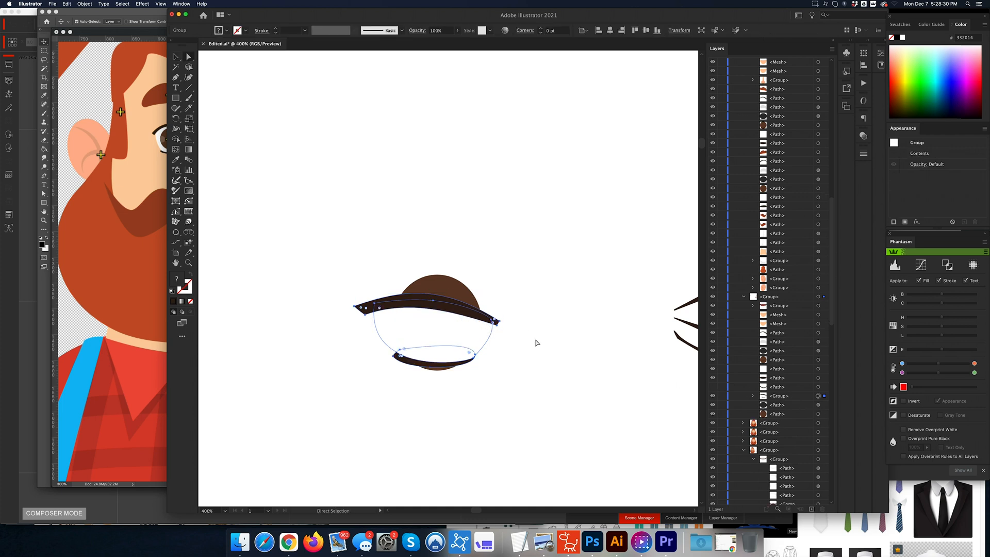
{"action": "key", "text": "v"}
{"action": "key", "text": "super+c"}
{"action": "key", "text": "super+Tab"}
{"action": "key", "text": "super+v"}
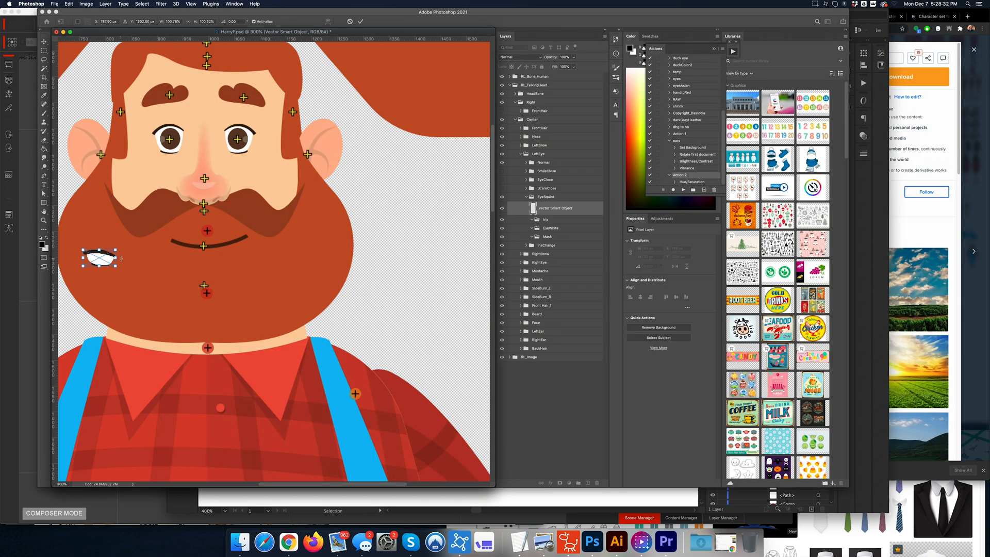
Step: Position the pasted eye artwork over the character's left eye, fine-tune its height, and commit the placement
{"action": "left_click_drag", "start_coordinate": [103, 256], "coordinate": [244, 140]}
{"action": "key", "text": "shift+Up"}
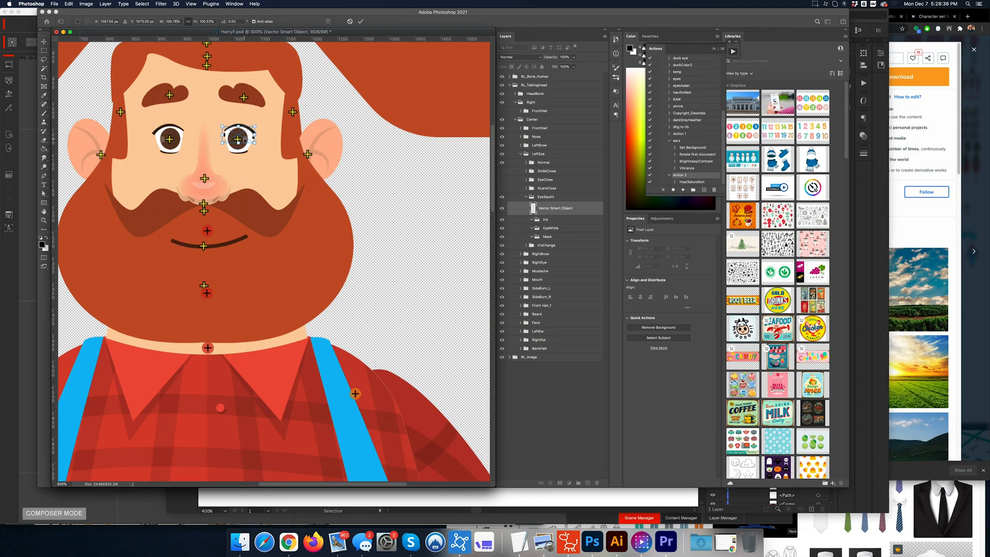
{"action": "key", "text": "Down"}
{"action": "key", "text": "Down"}
{"action": "key", "text": "Down"}
{"action": "key", "text": "Return"}
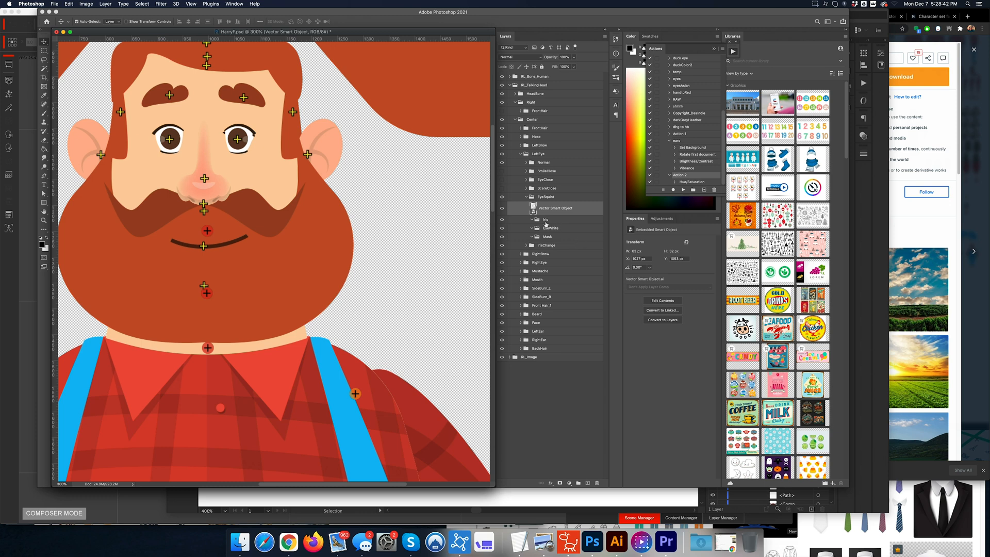
Step: Move the placed artwork into EyeSquint's EyeWhite group, and the Iris copy layer from Normal into EyeSquint's Iris group
{"action": "left_click_drag", "start_coordinate": [545, 224], "coordinate": [544, 227]}
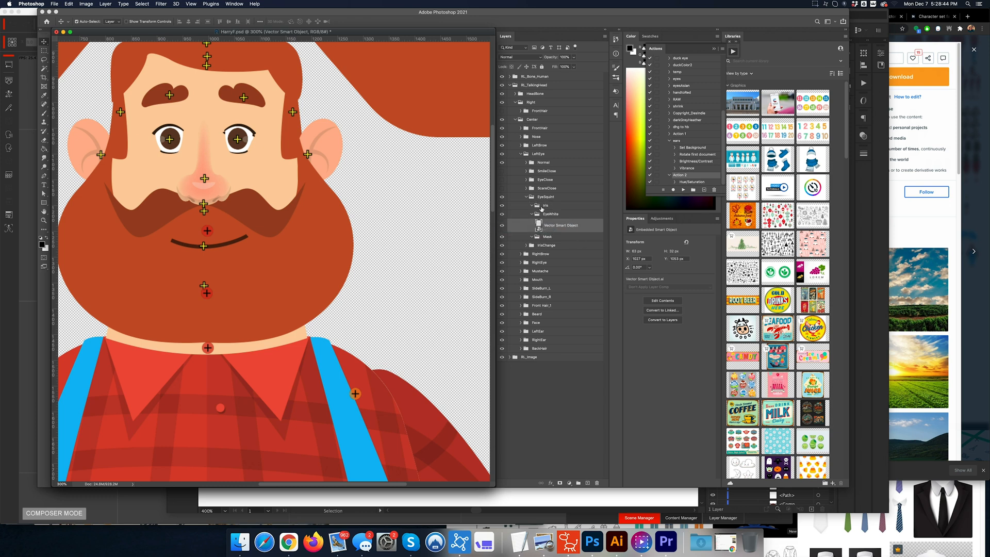
{"action": "left_click", "coordinate": [526, 163]}
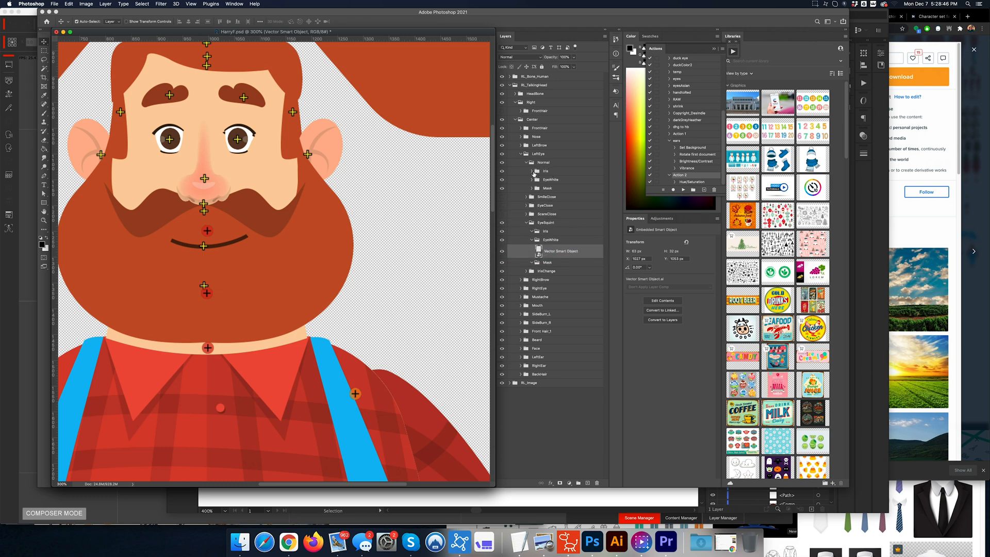
{"action": "left_click", "coordinate": [532, 172]}
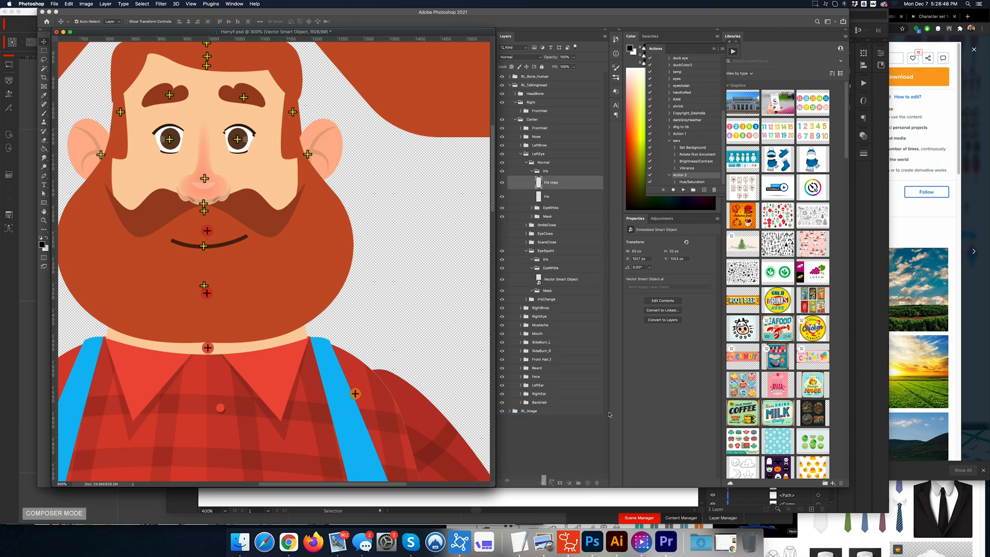
{"action": "left_click_drag", "start_coordinate": [547, 182], "coordinate": [544, 248]}
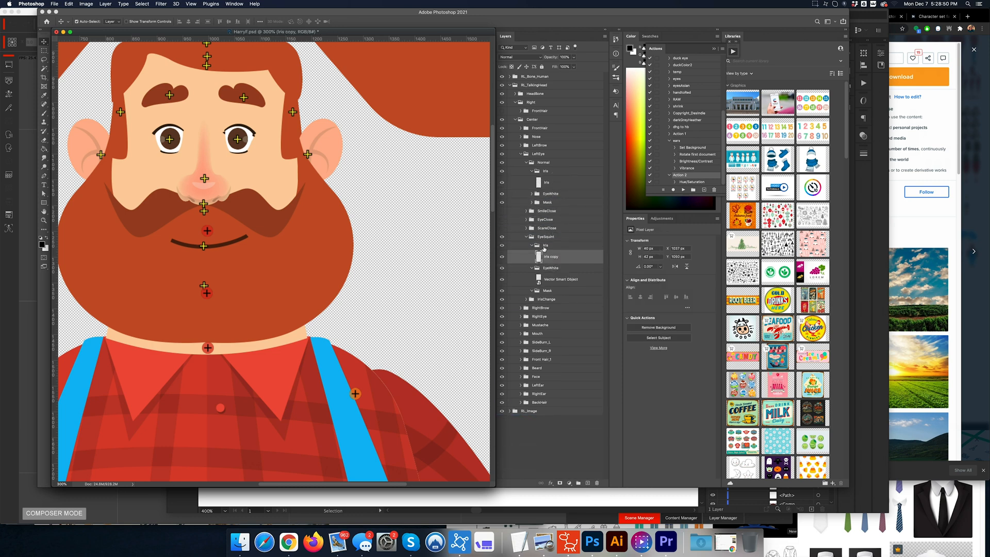
{"action": "left_click", "coordinate": [532, 246]}
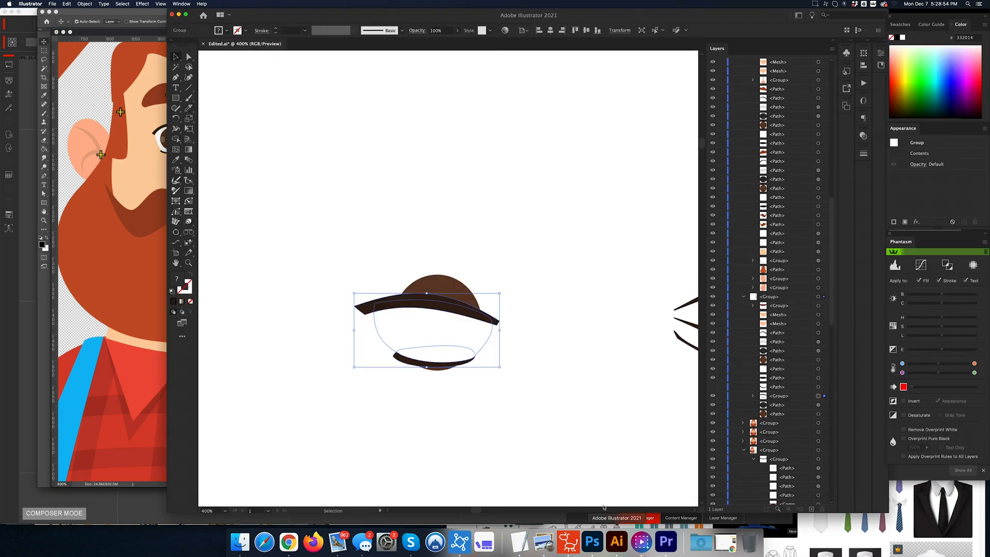
Step: Switch to Illustrator and select the white eye shape together with the upper lash line
{"action": "left_click", "coordinate": [617, 542]}
{"action": "key", "text": "a"}
{"action": "left_click", "coordinate": [431, 330]}
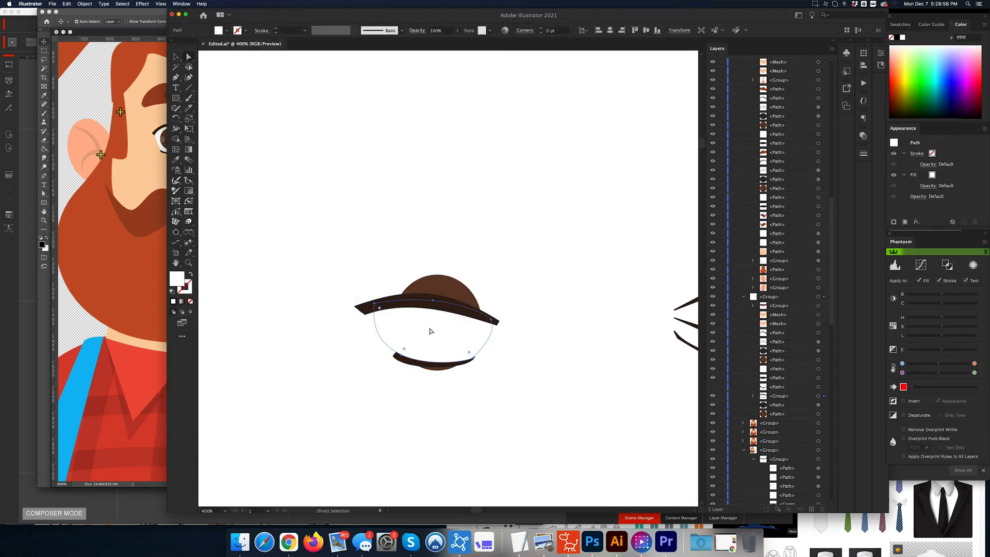
{"action": "left_click_drag", "start_coordinate": [374, 303], "coordinate": [374, 312]}
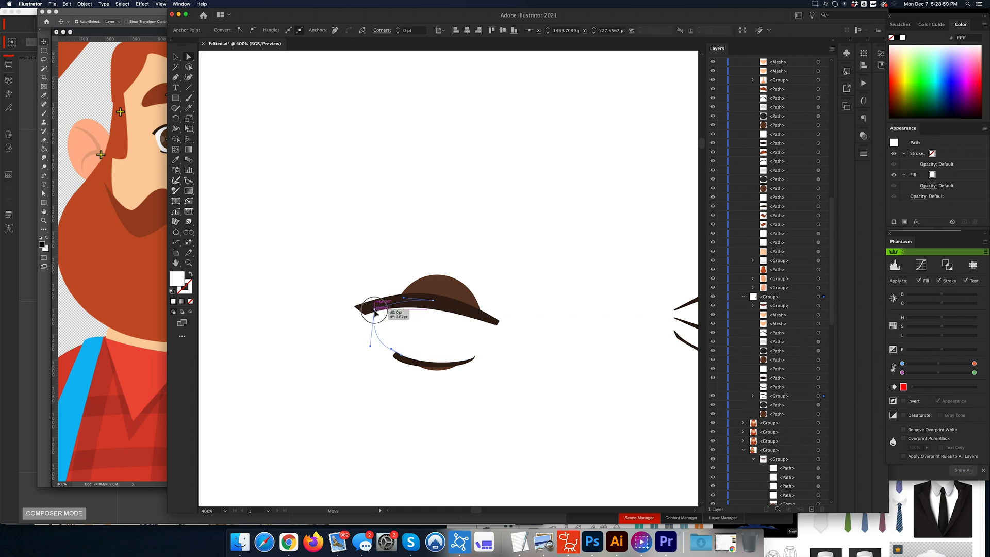
{"action": "key", "text": "super+z"}
{"action": "left_click", "coordinate": [366, 309], "text": "shift"}
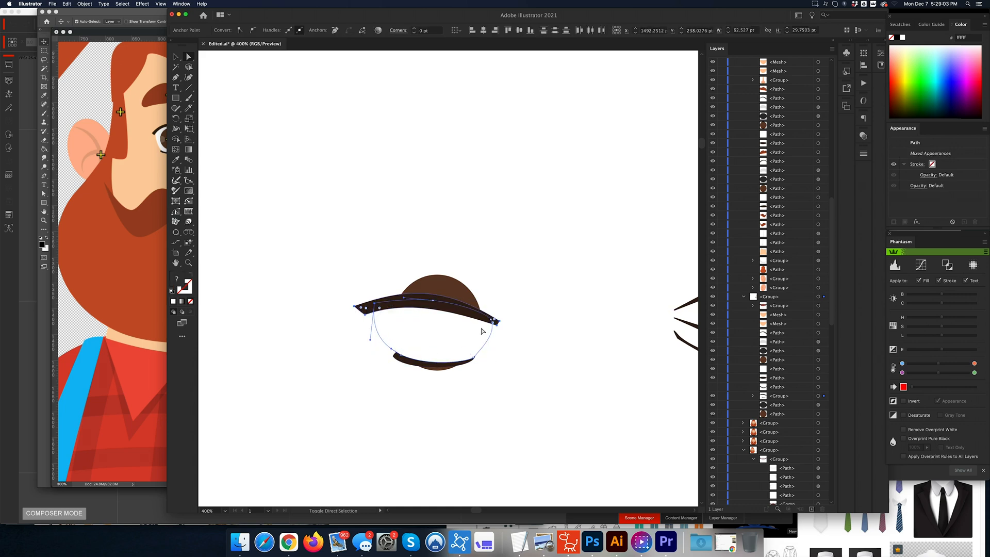
{"action": "key", "text": "shift+m"}
{"action": "left_click_drag", "start_coordinate": [432, 307], "coordinate": [436, 319]}
{"action": "key", "text": "a"}
{"action": "key", "text": "super+z"}
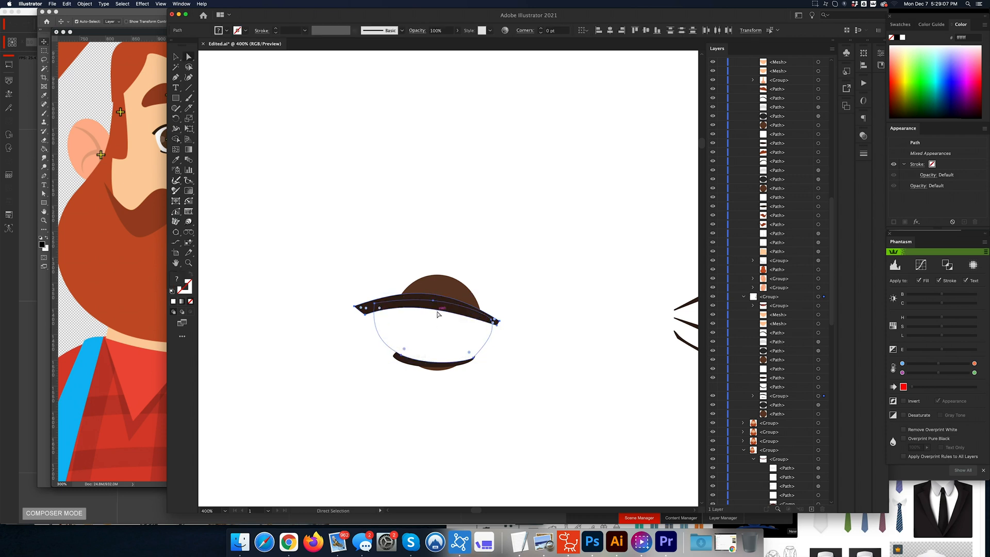
Step: Trim the upper lash line off the white eye shape with the Shape Builder tool
{"action": "left_click", "coordinate": [425, 300]}
{"action": "key", "text": "shift+m"}
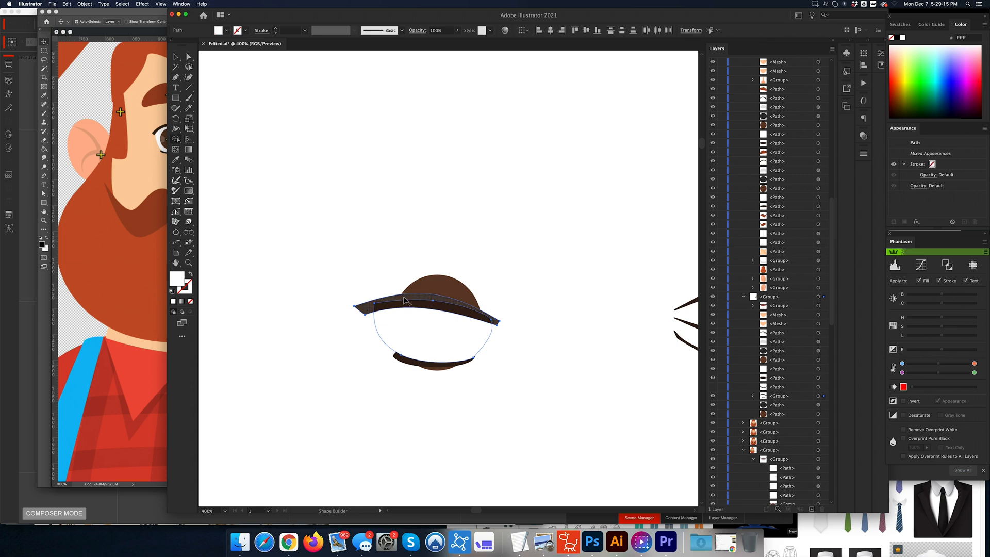
{"action": "left_click_drag", "start_coordinate": [395, 298], "coordinate": [393, 306]}
{"action": "key", "text": "a"}
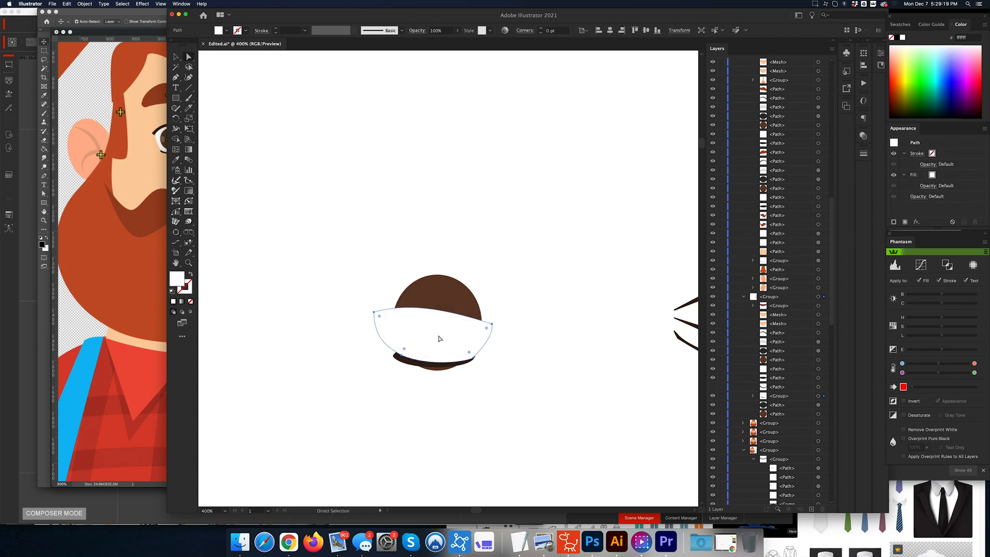
Step: Place the trimmed white shape over the left eye in Photoshop, inside EyeSquint's EyeWhite group, with the Normal group hidden
{"action": "left_click_drag", "start_coordinate": [439, 339], "coordinate": [243, 128]}
{"action": "key", "text": "Return"}
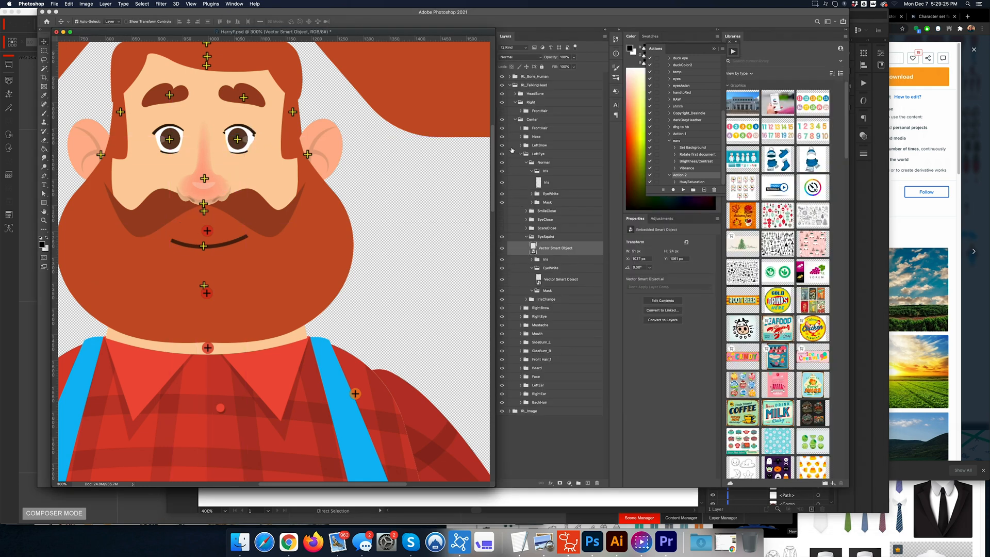
{"action": "left_click", "coordinate": [502, 162]}
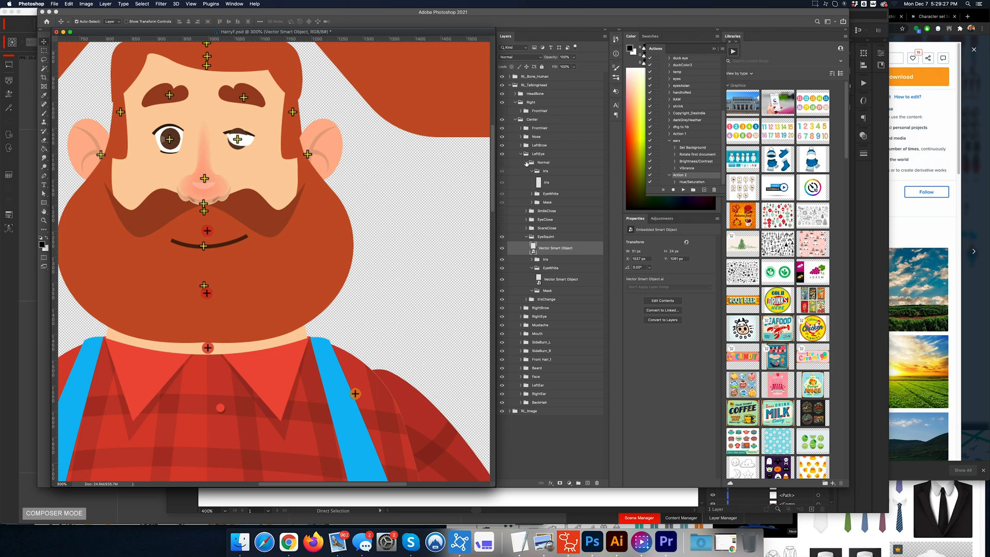
{"action": "left_click", "coordinate": [527, 163]}
{"action": "left_click_drag", "start_coordinate": [542, 214], "coordinate": [580, 227]}
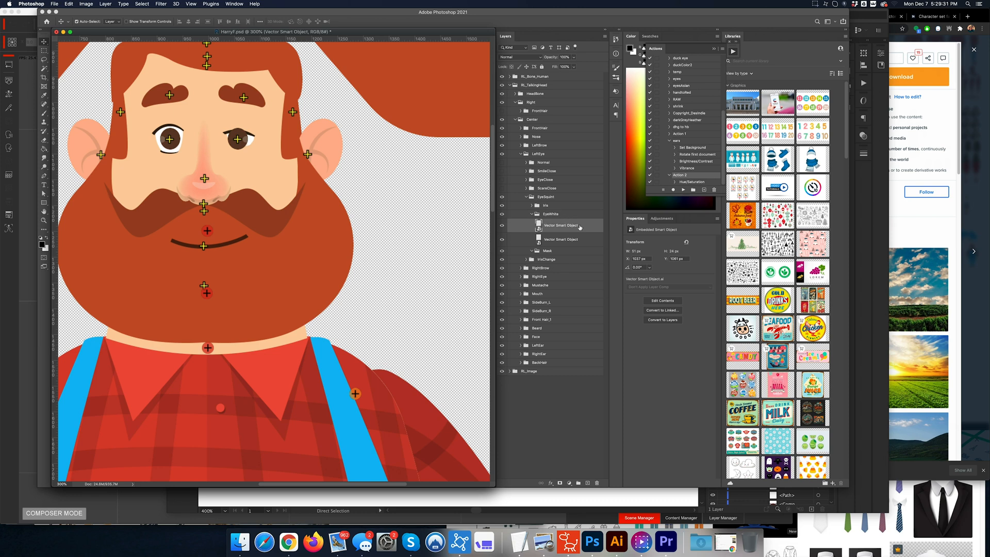
Step: Apply a red Color Overlay with Normal blending to the trimmed eye shape
{"action": "double_click", "coordinate": [591, 228]}
{"action": "left_click", "coordinate": [633, 130]}
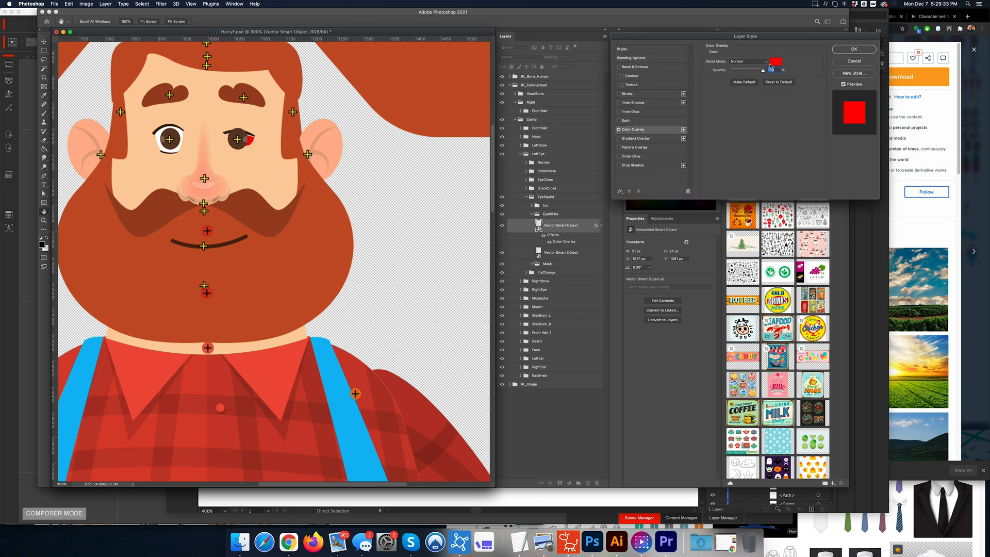
{"action": "left_click", "coordinate": [854, 49]}
{"action": "key", "text": "v"}
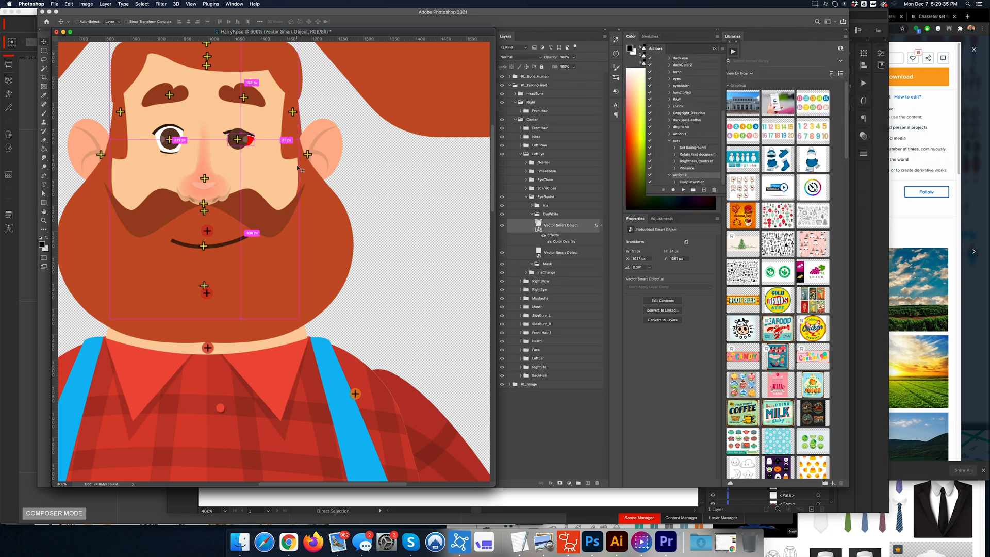
Step: Nudge the red shape left to fit the eye opening and move it into EyeSquint's Mask group
{"action": "key", "text": "super+equal"}
{"action": "key", "text": "super+equal"}
{"action": "scroll", "coordinate": [298, 168], "scroll_direction": "down", "scroll_amount": 3}
{"action": "scroll", "coordinate": [299, 169], "scroll_direction": "up", "scroll_amount": 5}
{"action": "key", "text": "super+equal"}
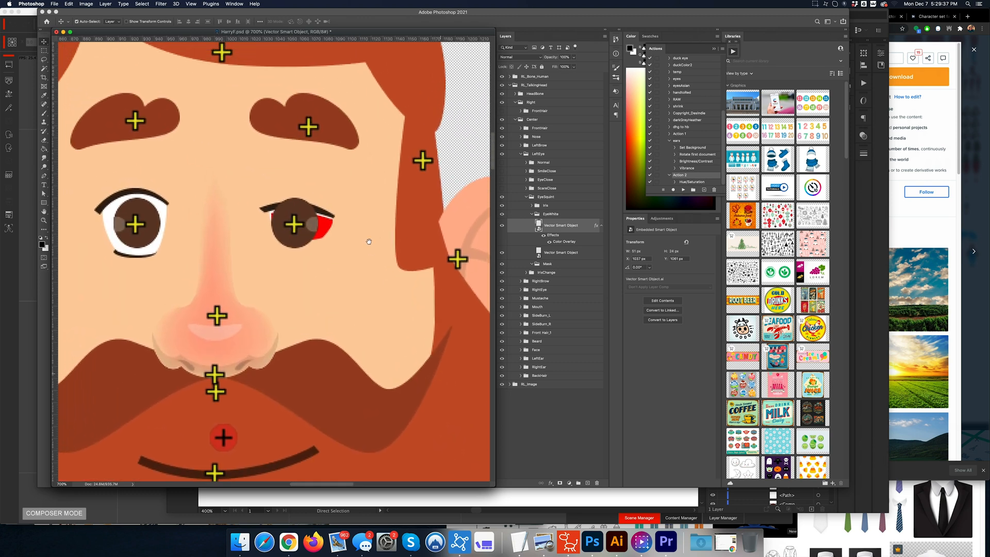
{"action": "key", "text": "Left"}
{"action": "left_click_drag", "start_coordinate": [579, 227], "coordinate": [561, 264]}
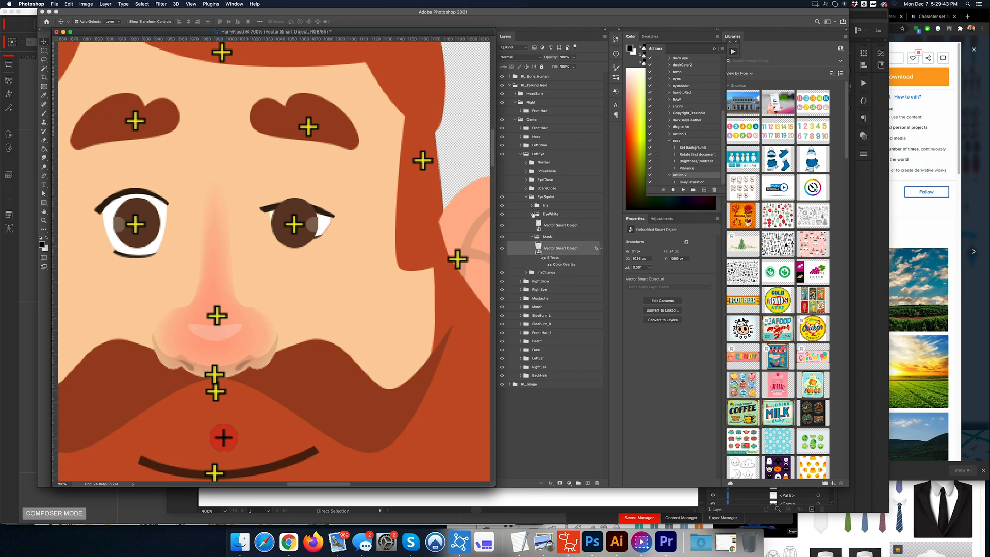
Step: Collapse EyeSquint's EyeWhite and Mask groups and compare the squint with the Normal eye by briefly showing Normal
{"action": "left_click", "coordinate": [532, 214]}
{"action": "left_click", "coordinate": [538, 213]}
{"action": "left_click", "coordinate": [532, 222]}
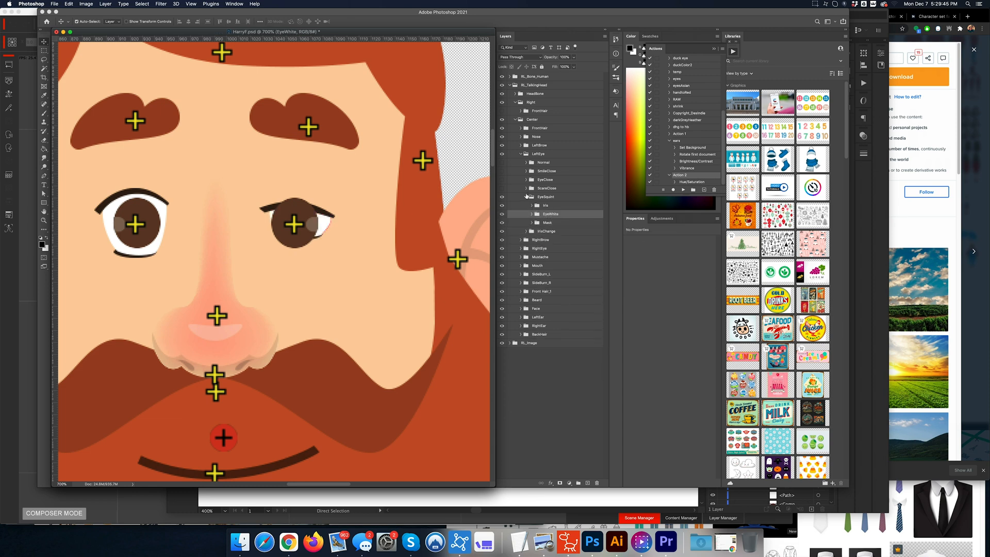
{"action": "left_click", "coordinate": [502, 162]}
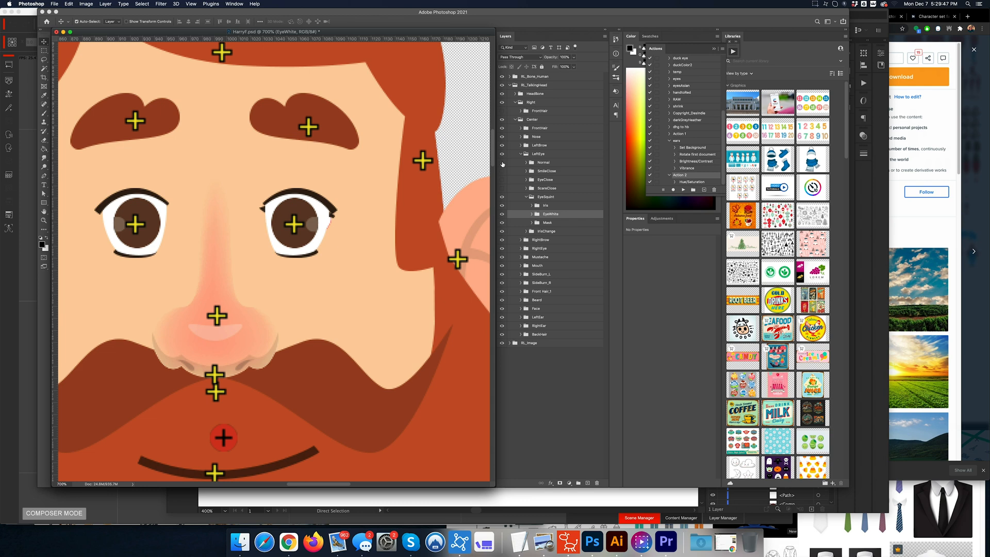
{"action": "left_click", "coordinate": [502, 164]}
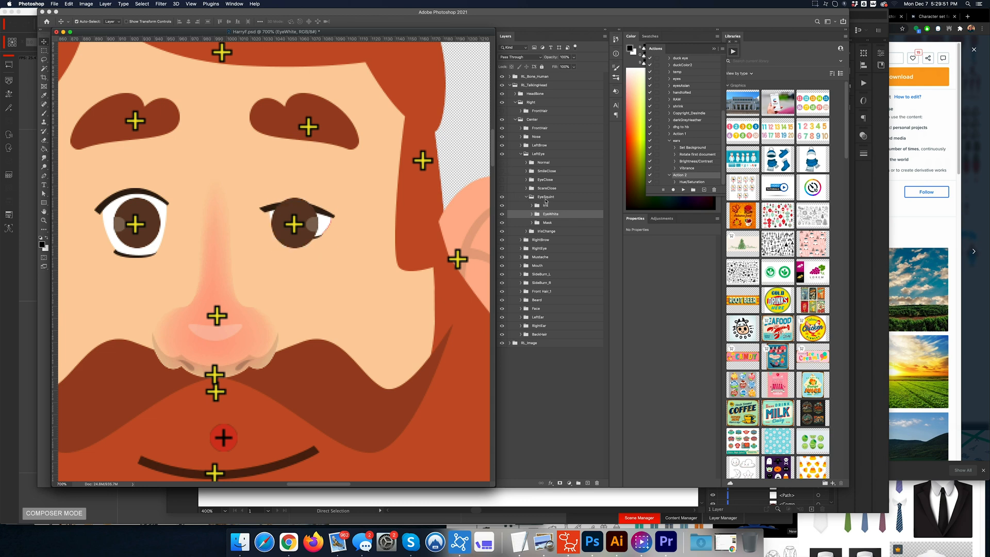
{"action": "left_click", "coordinate": [545, 199]}
{"action": "key", "text": "ctrl+t"}
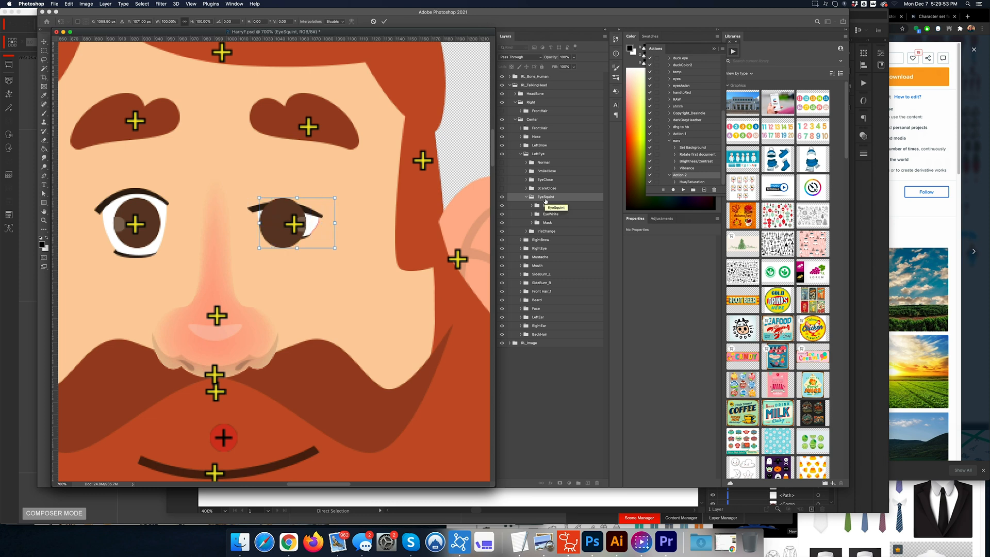
{"action": "key", "text": "Return"}
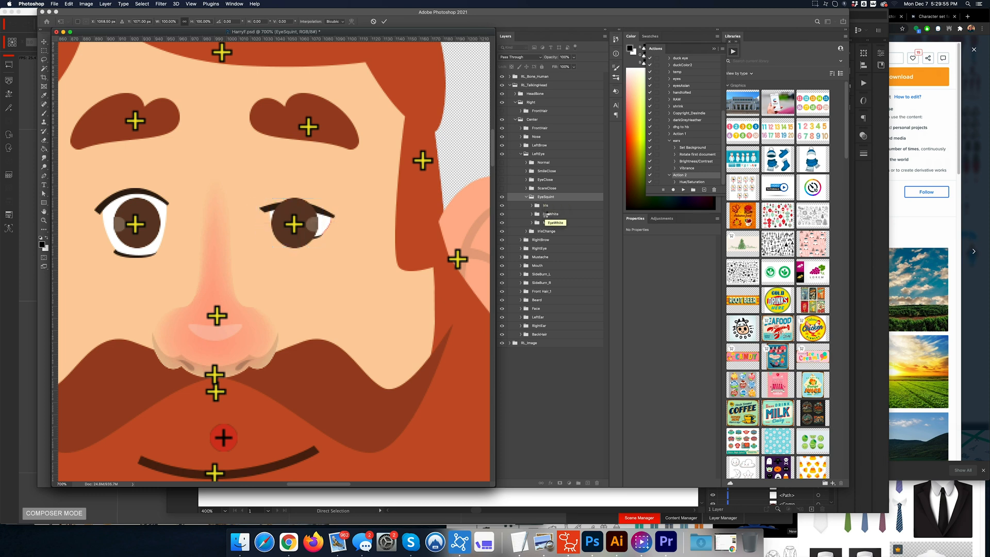
Step: Shift EyeSquint's EyeWhite and Mask groups together slightly left around the iris
{"action": "left_click", "coordinate": [547, 214]}
{"action": "left_click", "coordinate": [545, 222], "text": "shift"}
{"action": "key", "text": "super+t"}
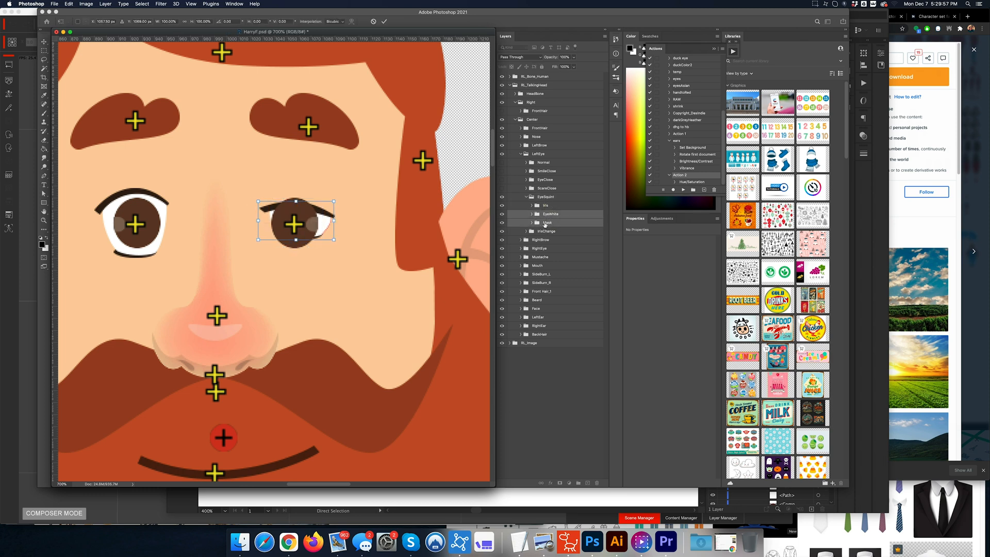
{"action": "key", "text": "Escape"}
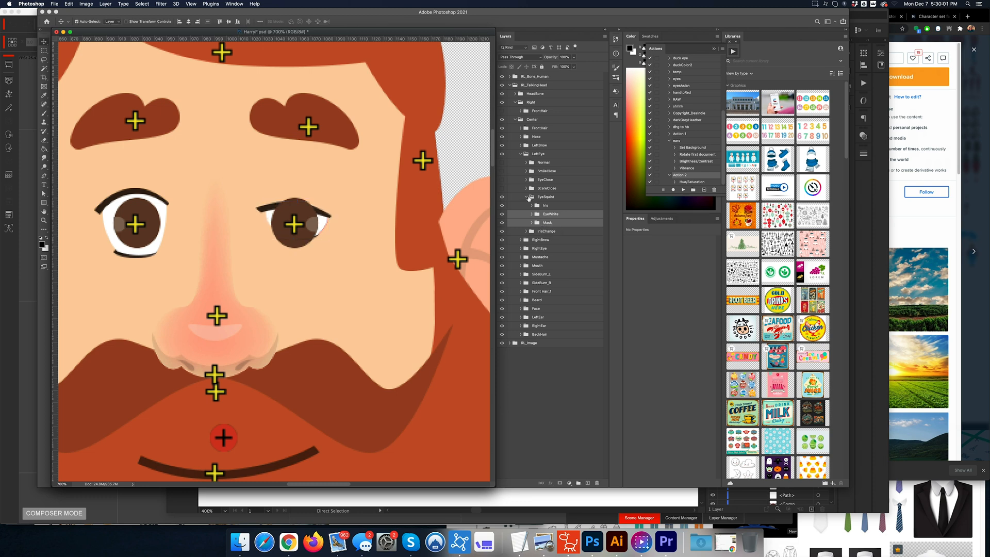
Step: Collapse and hide the EyeSquint group, and show the left eye's Normal group again
{"action": "left_click", "coordinate": [527, 197]}
{"action": "left_click", "coordinate": [502, 197]}
{"action": "left_click", "coordinate": [501, 164]}
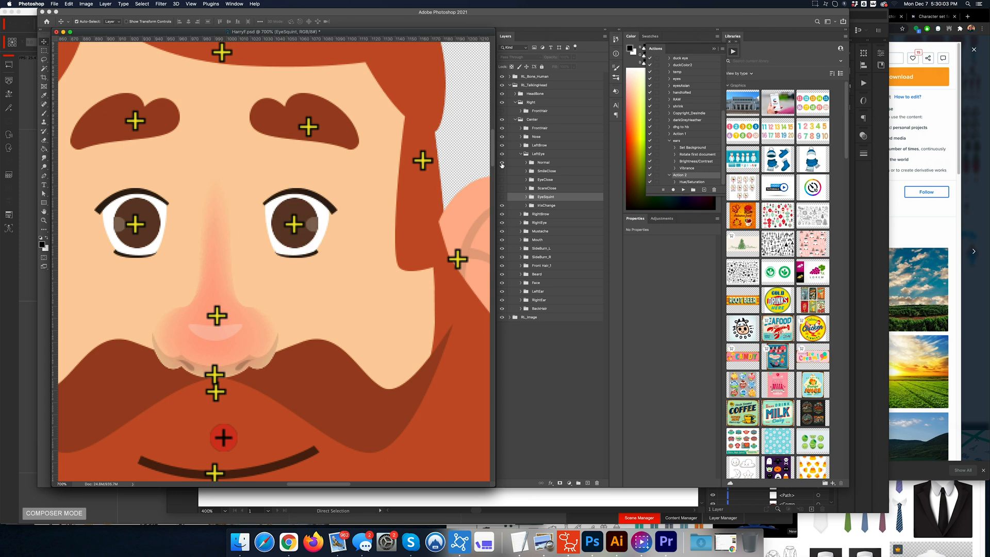
Step: Duplicate the left eye's Normal group and place the copy between EyeSquint and IrisChange
{"action": "left_click_drag", "start_coordinate": [549, 164], "coordinate": [587, 483]}
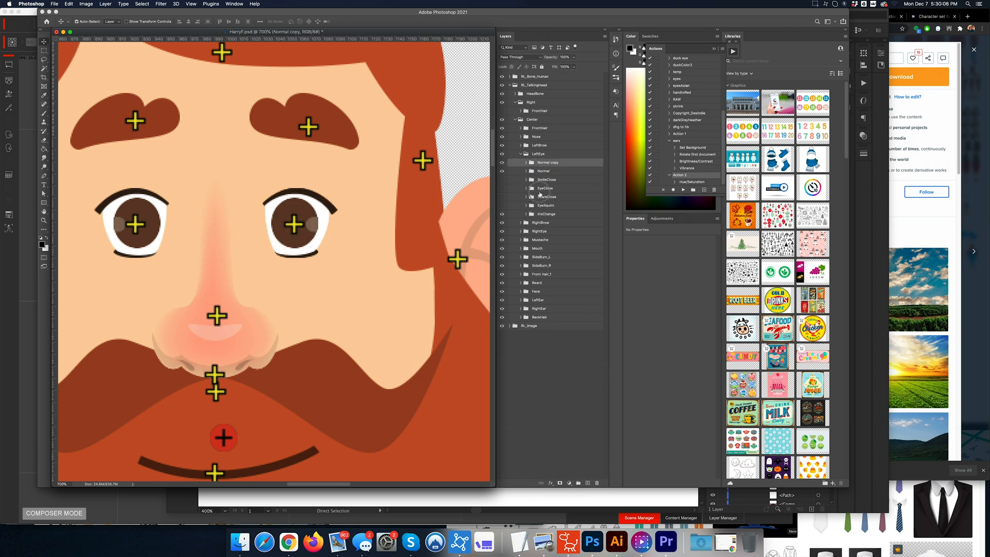
{"action": "mouse_move", "coordinate": [540, 193]}
{"action": "left_mouse_down"}
{"action": "mouse_move", "coordinate": [538, 213]}
{"action": "mouse_move", "coordinate": [550, 204]}
{"action": "left_mouse_up"}
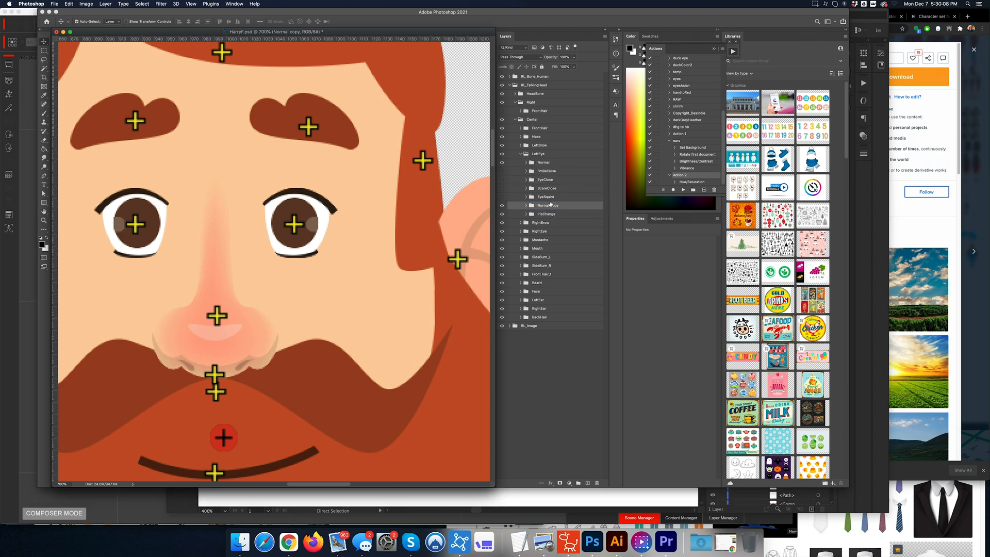
Step: Rename the Normal copy as IrisChange and delete the old IrisChange group
{"action": "double_click", "coordinate": [547, 215]}
{"action": "key", "text": "super+c"}
{"action": "double_click", "coordinate": [548, 205]}
{"action": "key", "text": "super+v"}
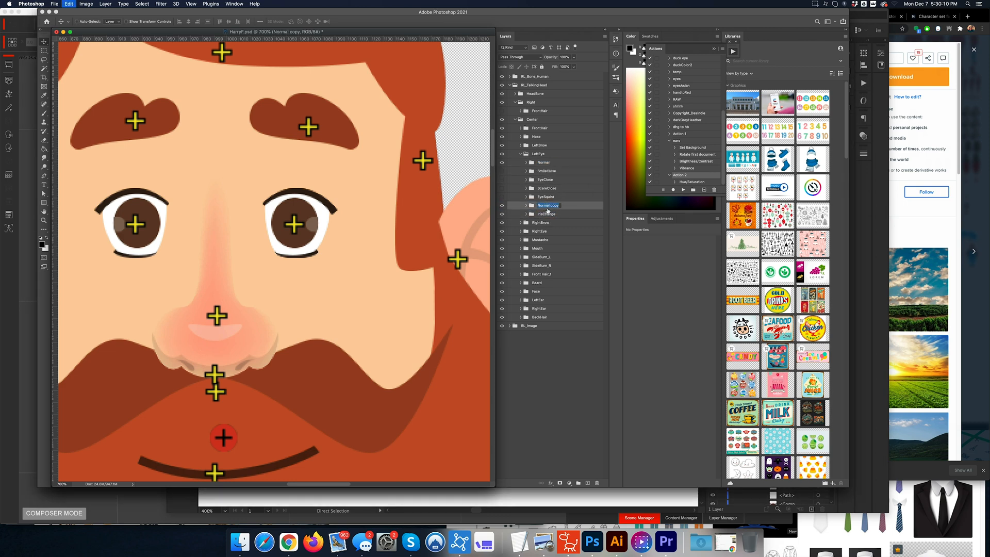
{"action": "left_click", "coordinate": [551, 214]}
{"action": "key", "text": "Delete"}
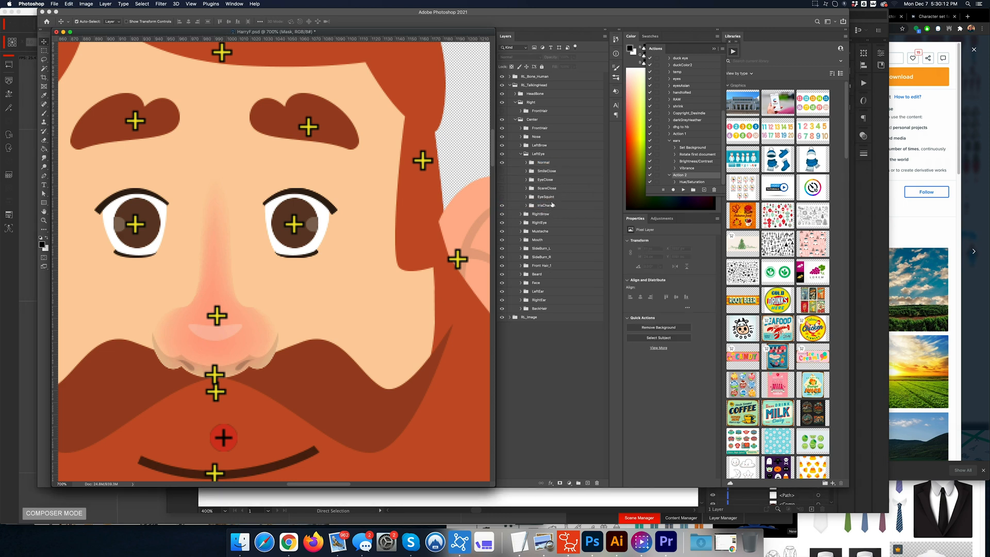
Step: Select the Iris layer inside the IrisChange group, and switch to Illustrator to pick the iris in the eye artwork
{"action": "left_click", "coordinate": [526, 205]}
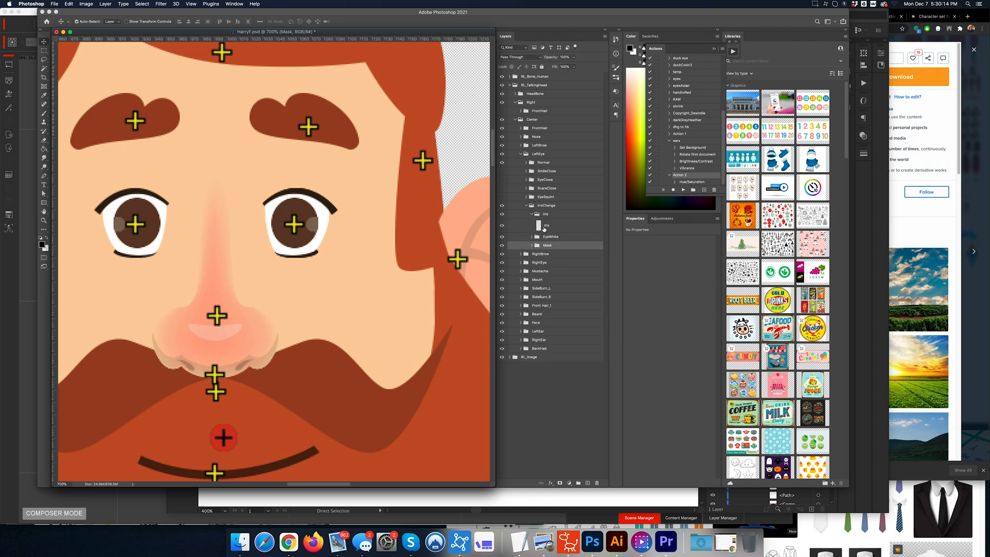
{"action": "left_click", "coordinate": [544, 228]}
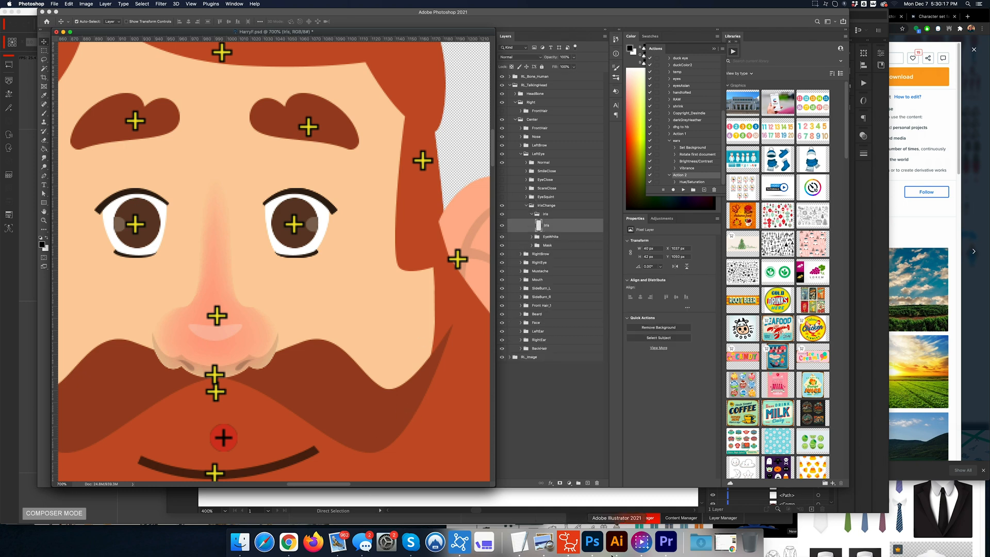
{"action": "left_click", "coordinate": [617, 541]}
{"action": "left_click", "coordinate": [438, 295]}
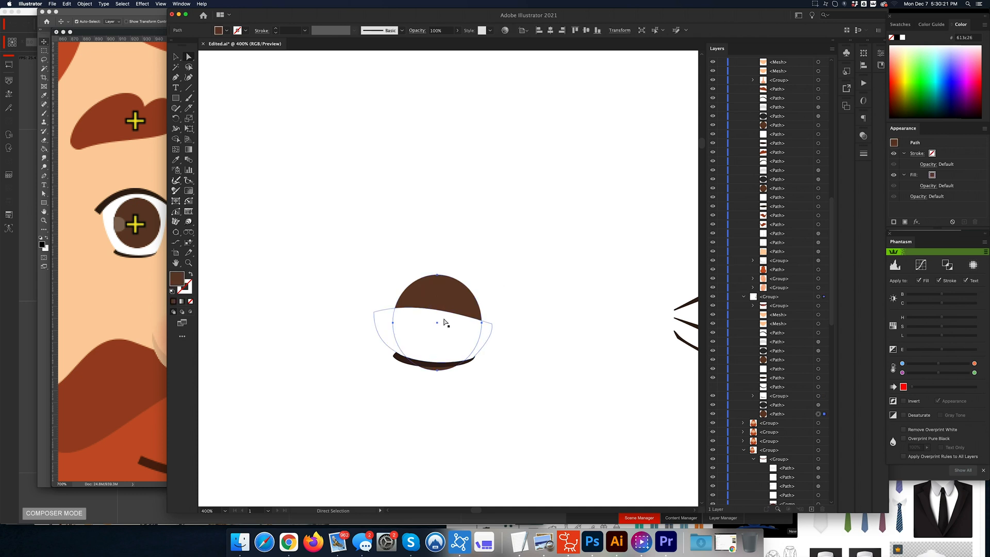
Step: Undo the squint edits to the eye artwork back to the fully open eye with its raised upper lid and shadow
{"action": "key", "text": "super+z"}
{"action": "key", "text": "super+z"}
{"action": "key", "text": "super+z"}
{"action": "key", "text": "super+z"}
{"action": "key", "text": "super+z"}
{"action": "key", "text": "super+z"}
{"action": "key", "text": "super+z"}
{"action": "key", "text": "super+z"}
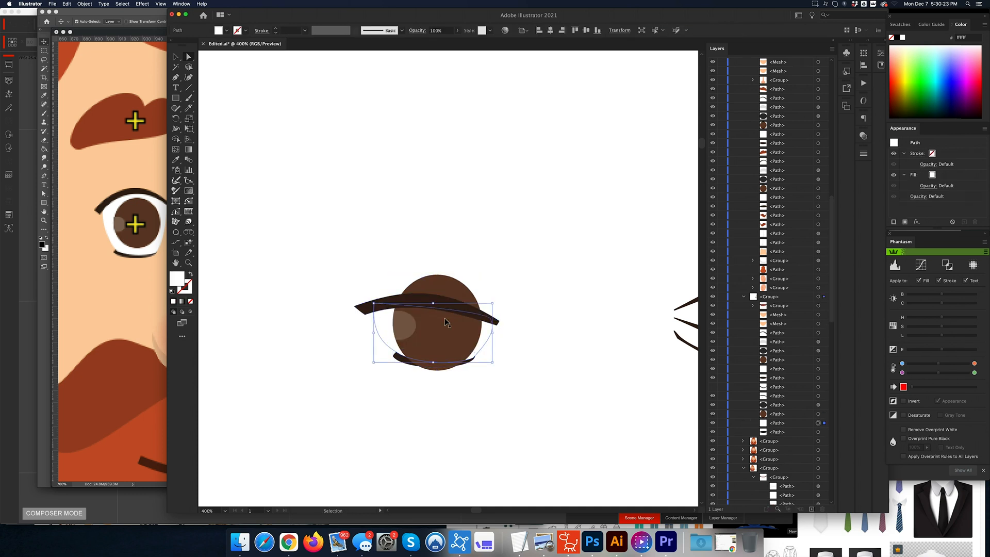
{"action": "key", "text": "super+z"}
{"action": "key", "text": "super+z"}
{"action": "key", "text": "super+z"}
{"action": "key", "text": "super+z"}
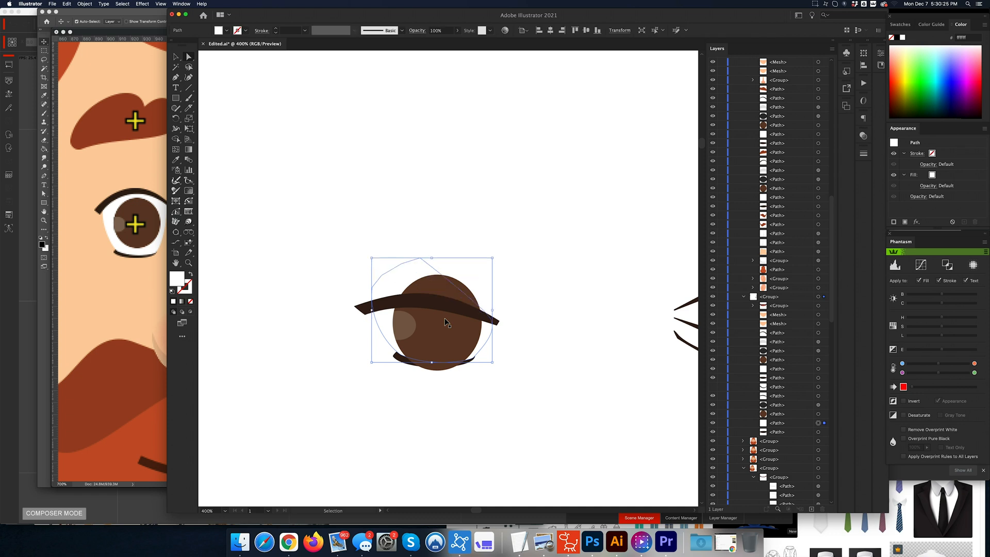
{"action": "key", "text": "super+z"}
{"action": "key", "text": "super+z"}
{"action": "key", "text": "super+z"}
{"action": "key", "text": "super+z"}
{"action": "key", "text": "super+z"}
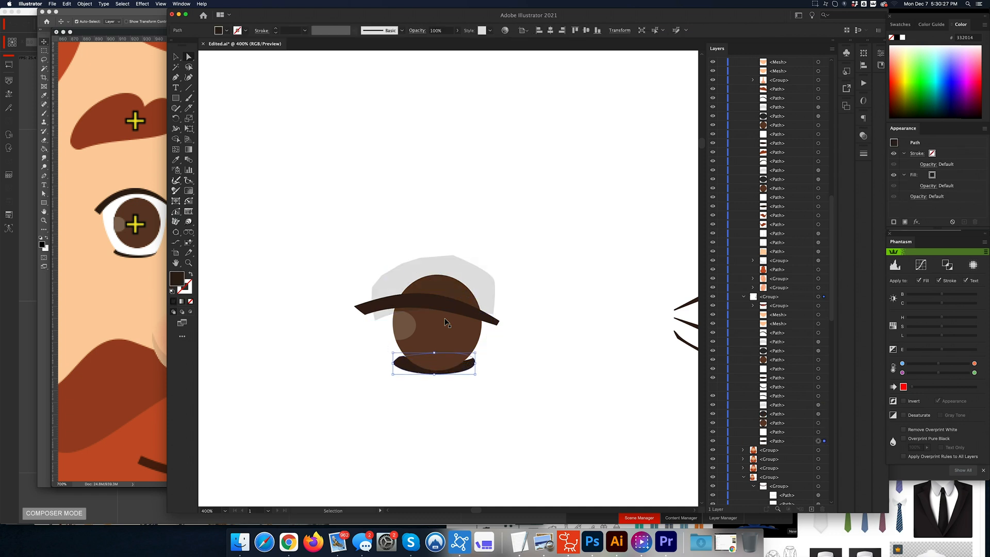
{"action": "key", "text": "super+z"}
{"action": "key", "text": "super+z"}
{"action": "key", "text": "super+z"}
{"action": "key", "text": "super+z"}
{"action": "key", "text": "super+z"}
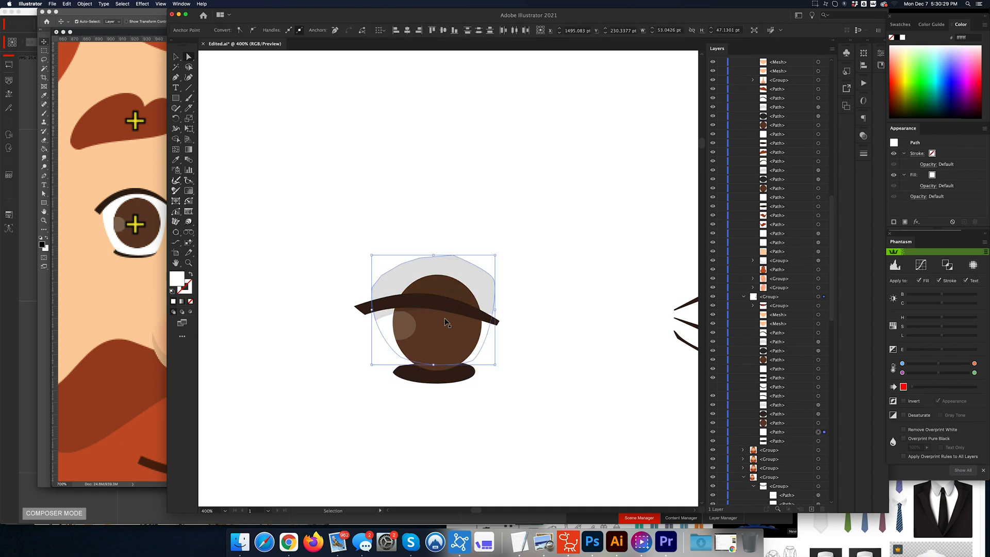
{"action": "key", "text": "super+z"}
{"action": "key", "text": "super+z"}
{"action": "key", "text": "super+z"}
{"action": "key", "text": "super+z"}
{"action": "key", "text": "super+z"}
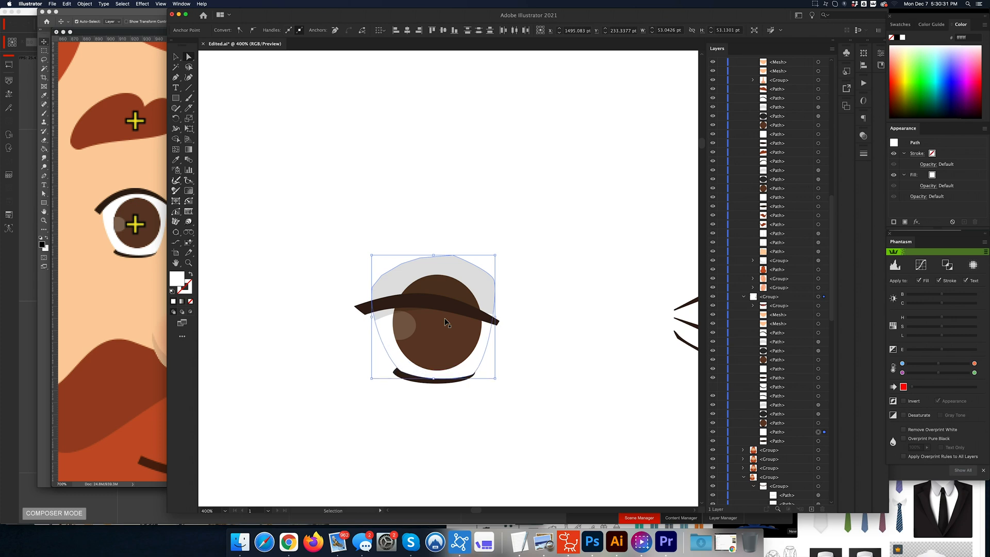
{"action": "key", "text": "super+z"}
{"action": "key", "text": "super+z"}
{"action": "key", "text": "super+z"}
{"action": "key", "text": "super+z"}
{"action": "key", "text": "super+z"}
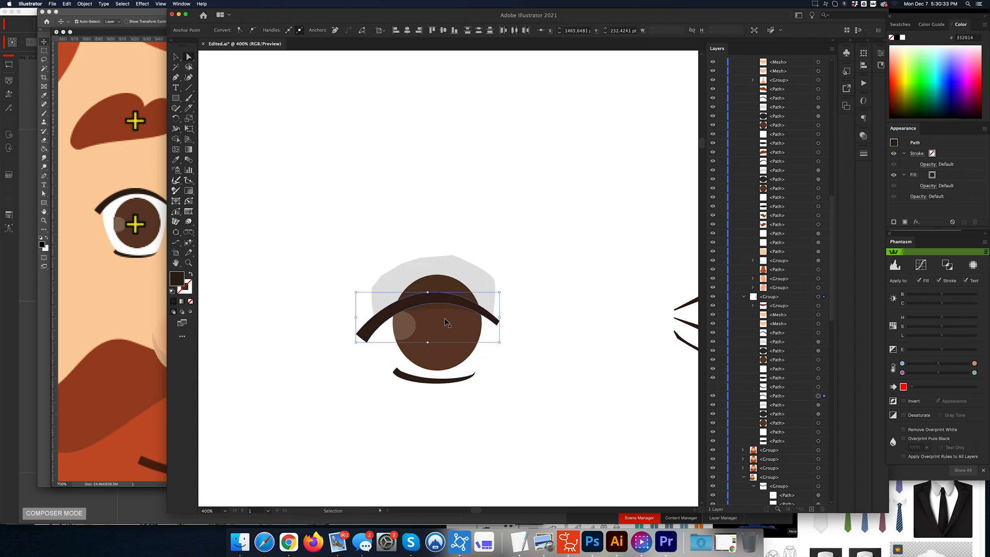
{"action": "key", "text": "super+z"}
{"action": "key", "text": "super+z"}
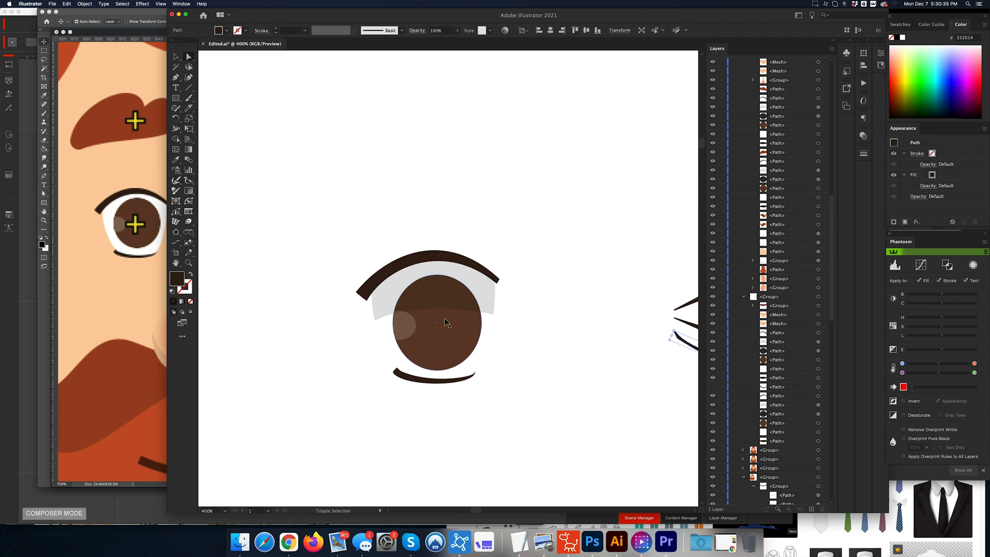
Step: Enlarge the iris and its highlight together until the iris nearly fills the height of the eye opening
{"action": "left_click", "coordinate": [550, 337]}
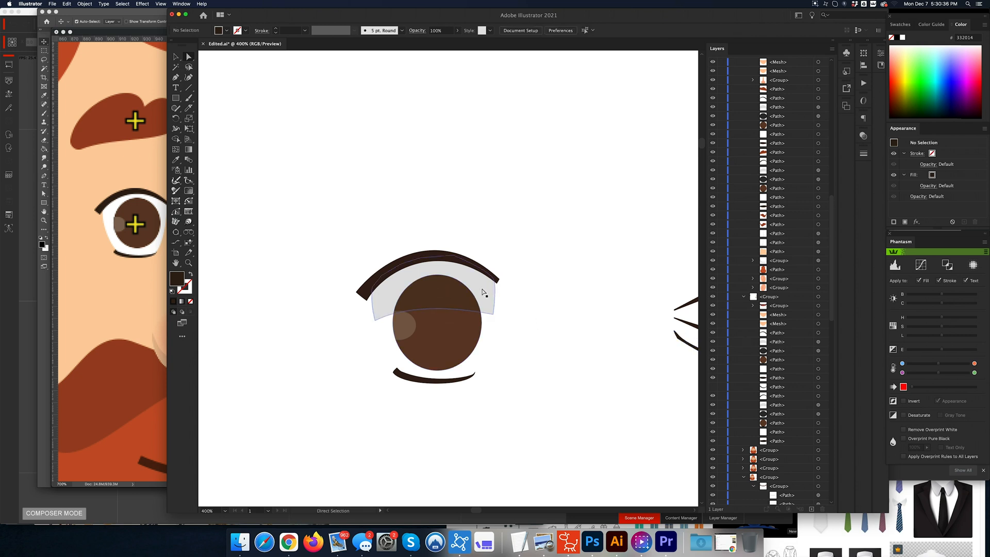
{"action": "key", "text": "v"}
{"action": "left_click", "coordinate": [447, 325]}
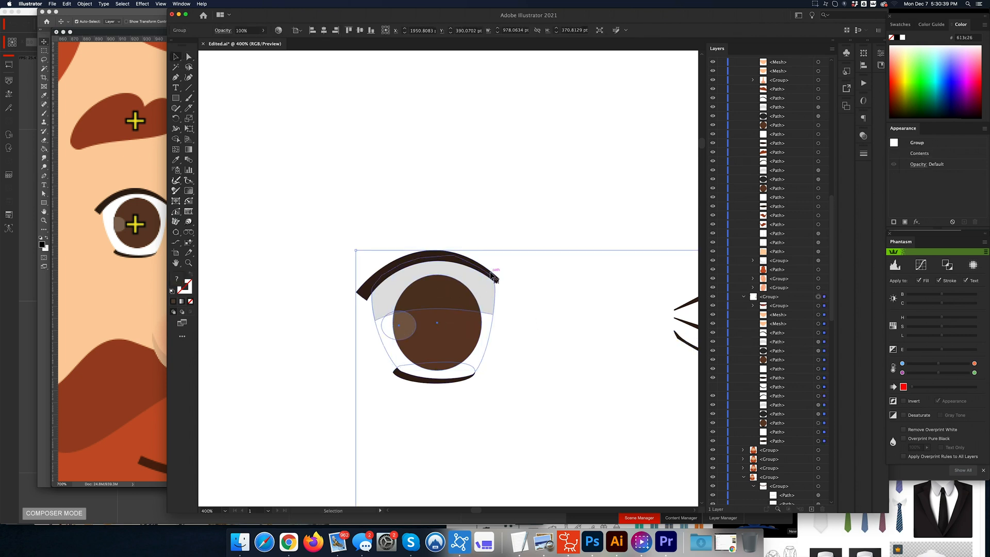
{"action": "key", "text": "a"}
{"action": "key", "text": "v"}
{"action": "left_click", "coordinate": [407, 327], "text": "shift"}
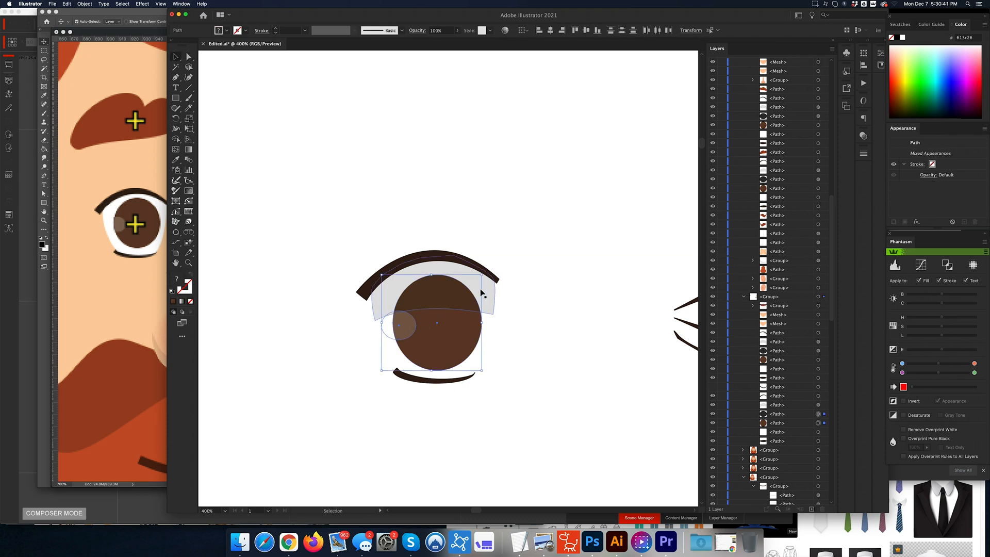
{"action": "left_click_drag", "start_coordinate": [481, 275], "coordinate": [495, 263]}
{"action": "left_click", "coordinate": [512, 332]}
{"action": "key", "text": "a"}
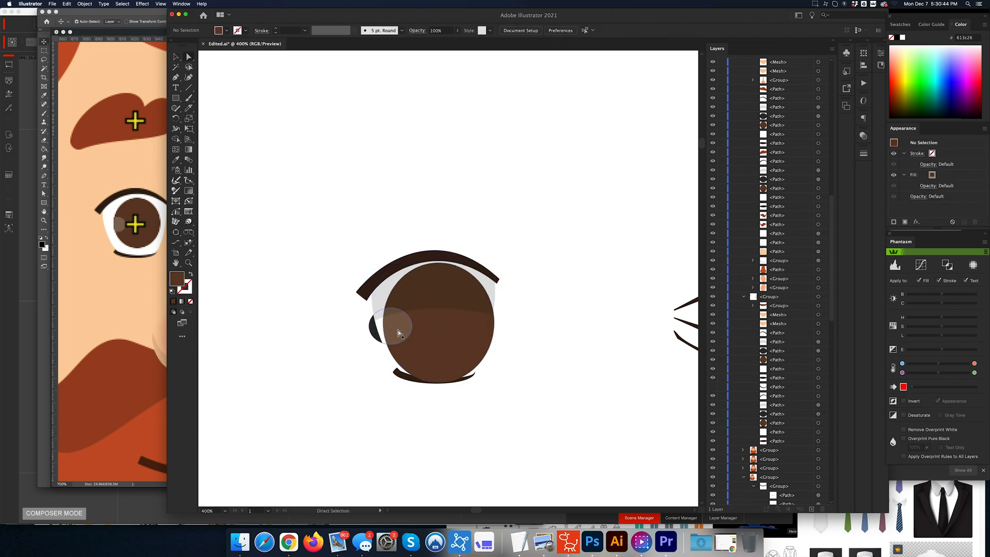
Step: Enlarge the iris highlight and place a smaller copy of it in the iris's lower right
{"action": "left_click_drag", "start_coordinate": [406, 328], "coordinate": [428, 282]}
{"action": "left_click", "coordinate": [405, 320]}
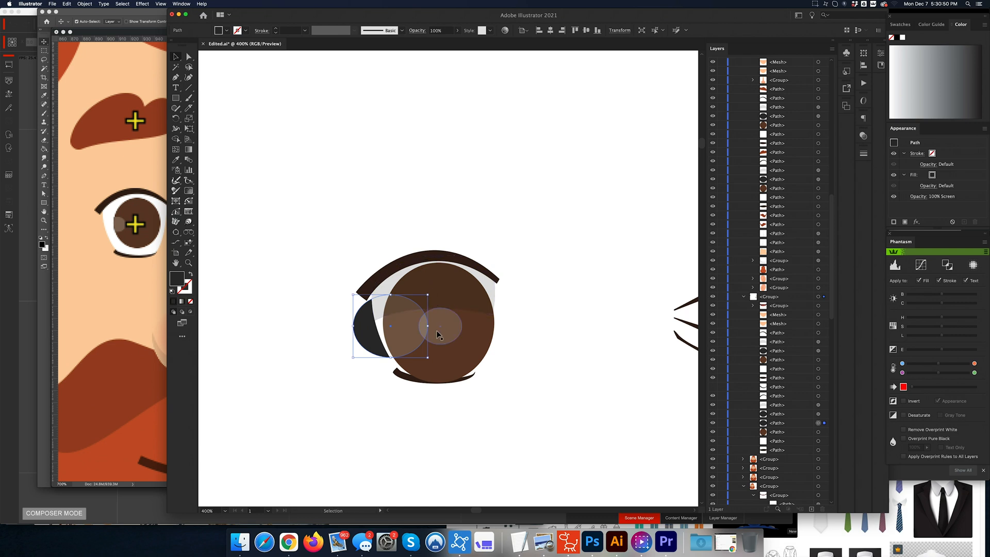
{"action": "left_click", "coordinate": [440, 332]}
{"action": "key", "text": "a"}
{"action": "left_click", "coordinate": [519, 344]}
{"action": "mouse_move", "coordinate": [453, 330]}
{"action": "left_mouse_down"}
{"action": "mouse_move", "coordinate": [463, 325]}
{"action": "mouse_move", "coordinate": [463, 347]}
{"action": "left_mouse_up"}
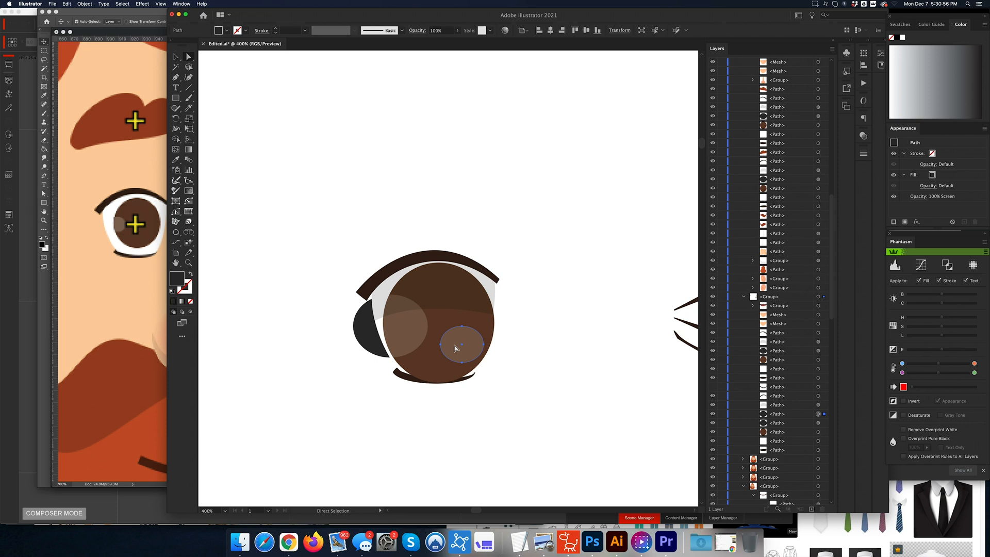
{"action": "left_click", "coordinate": [446, 300], "text": "shift"}
{"action": "left_click", "coordinate": [420, 328], "text": "shift"}
{"action": "left_click", "coordinate": [463, 342], "text": "shift"}
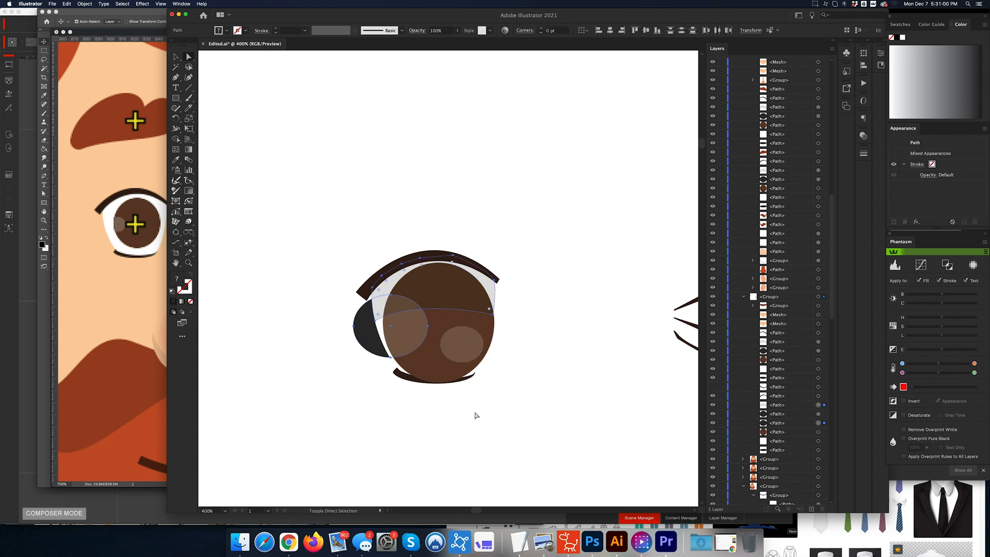
{"action": "key", "text": "shift+m"}
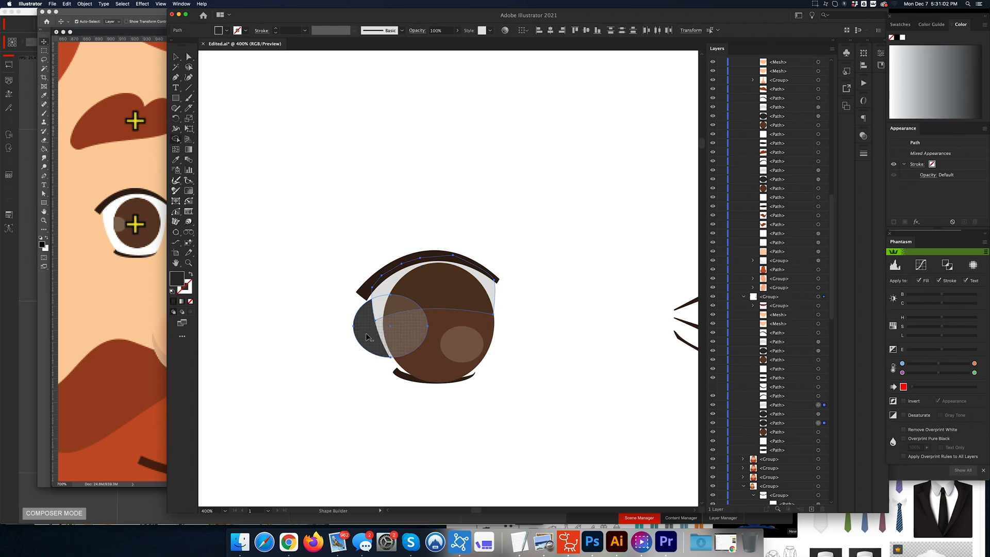
{"action": "left_click", "coordinate": [373, 310]}
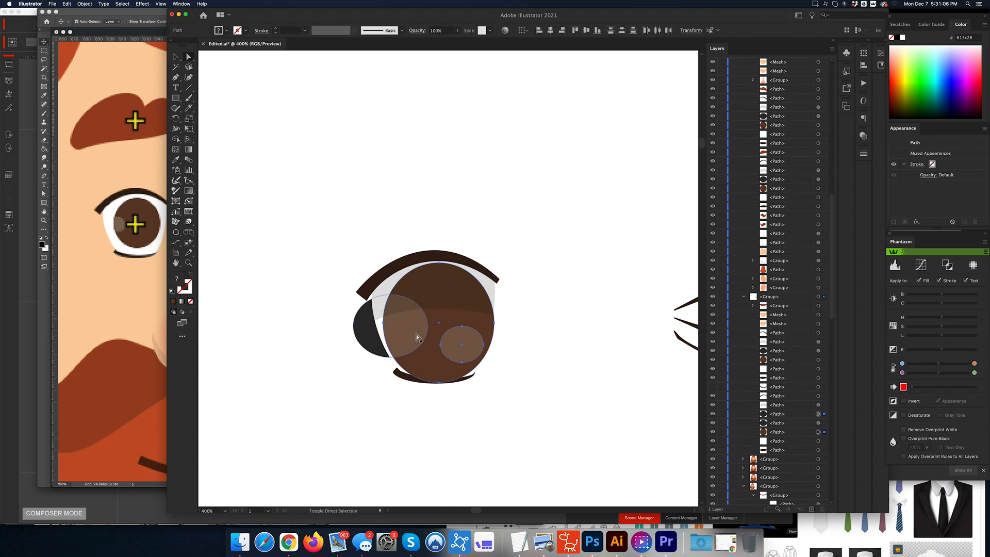
Step: Remove the part of the large highlight that extends outside the iris with the Shape Builder tool
{"action": "key", "text": "a"}
{"action": "key", "text": "shift+m"}
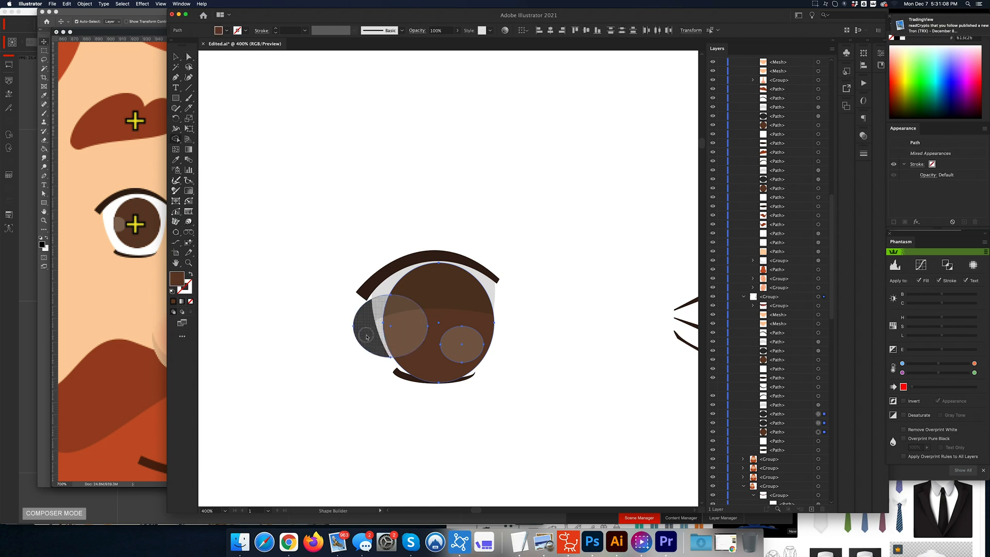
{"action": "left_click", "coordinate": [367, 338], "text": "alt"}
Step: Place the enlarged iris artwork over the left eye in the Photoshop document and delete the old Iris layer from IrisChange
{"action": "key", "text": "v"}
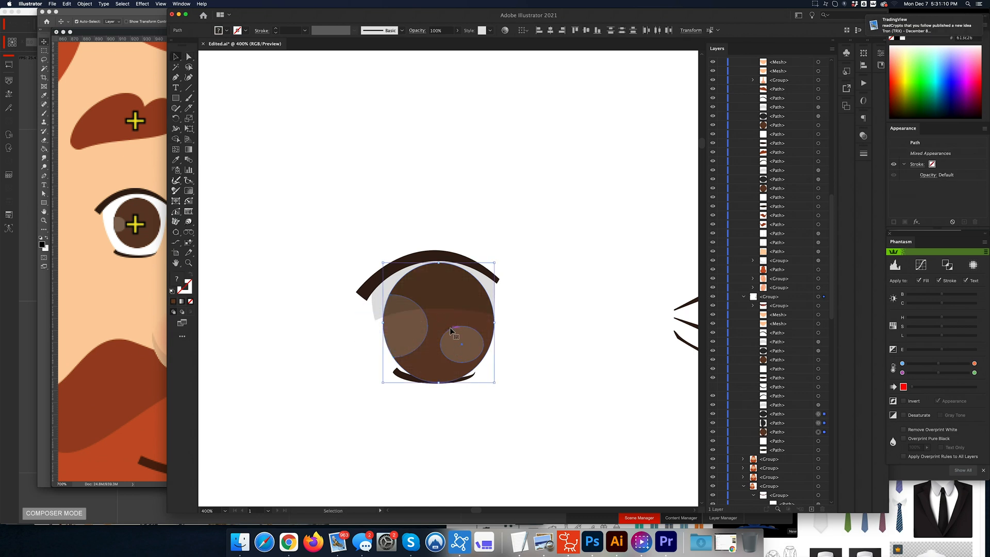
{"action": "left_click_drag", "start_coordinate": [452, 319], "coordinate": [312, 226]}
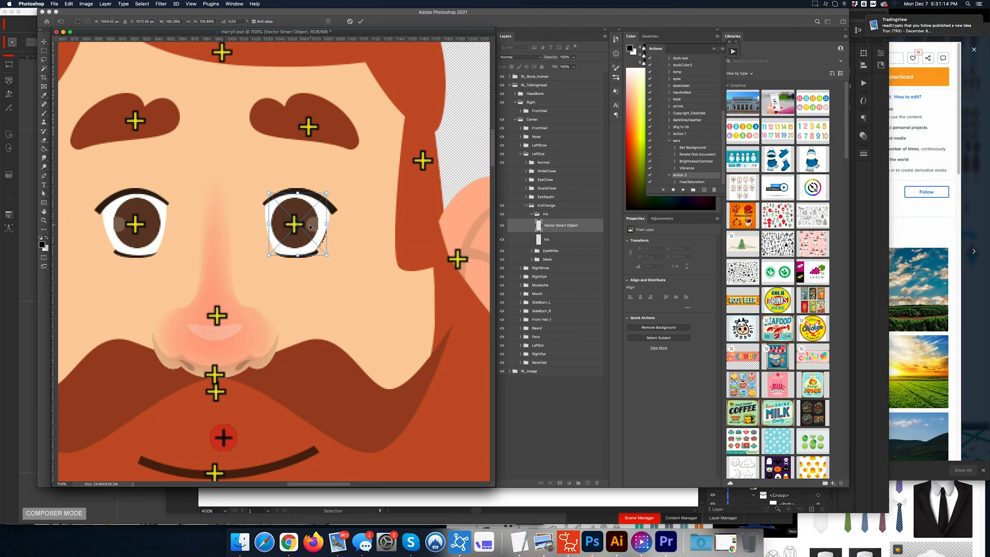
{"action": "key", "text": "Return"}
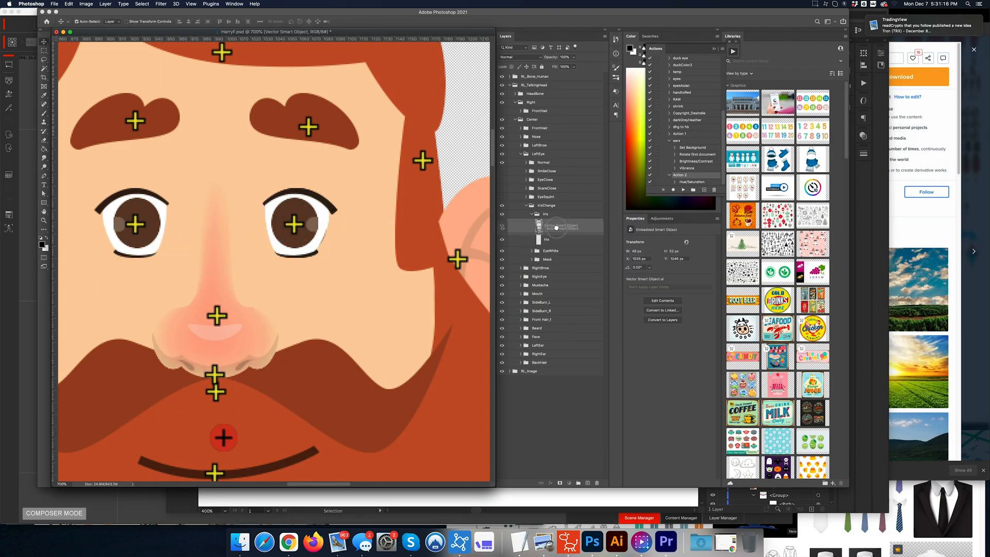
{"action": "left_click", "coordinate": [553, 240]}
{"action": "key", "text": "Delete"}
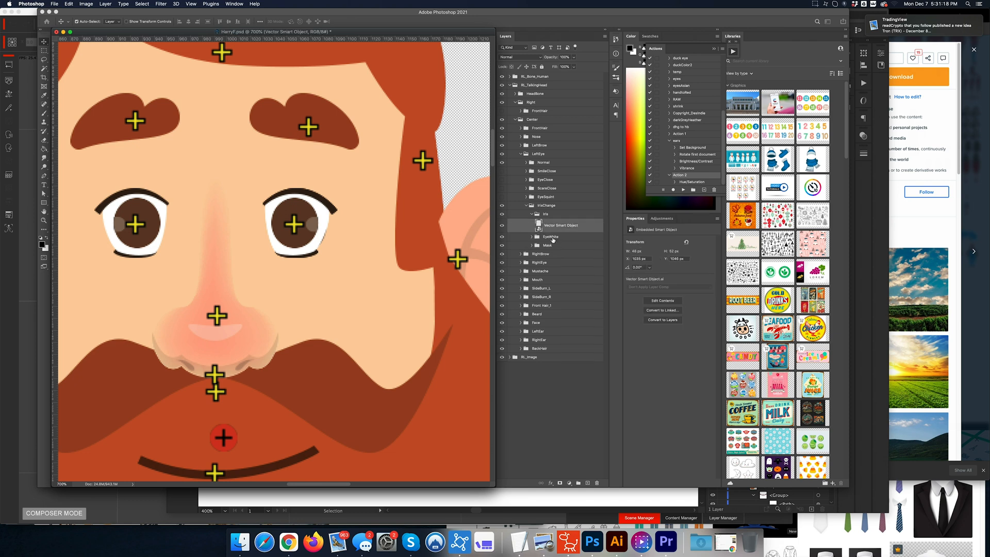
Step: Hide the left eye's Normal group, then nudge and slightly shrink the new iris to fit inside the eye white
{"action": "left_click", "coordinate": [502, 163]}
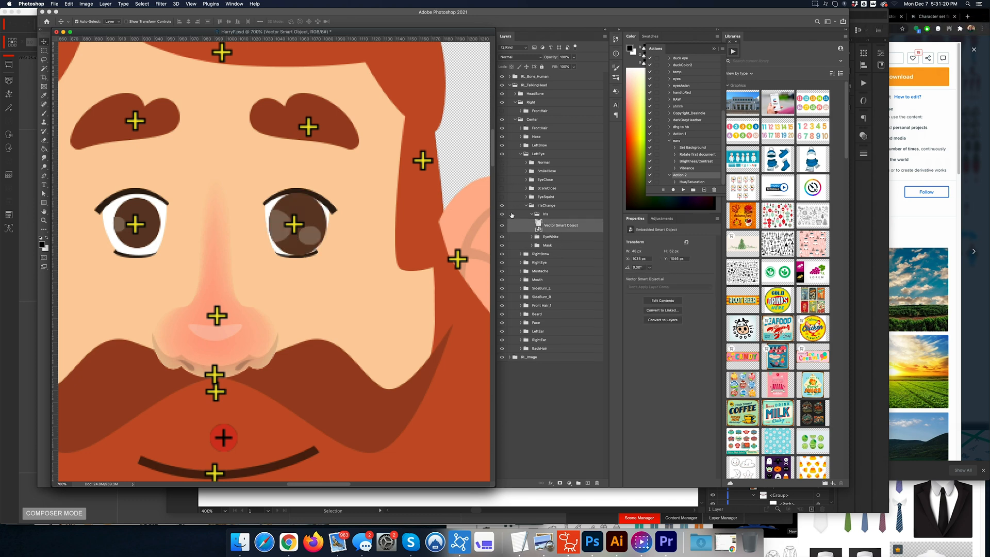
{"action": "key", "text": "Left"}
{"action": "key", "text": "Left"}
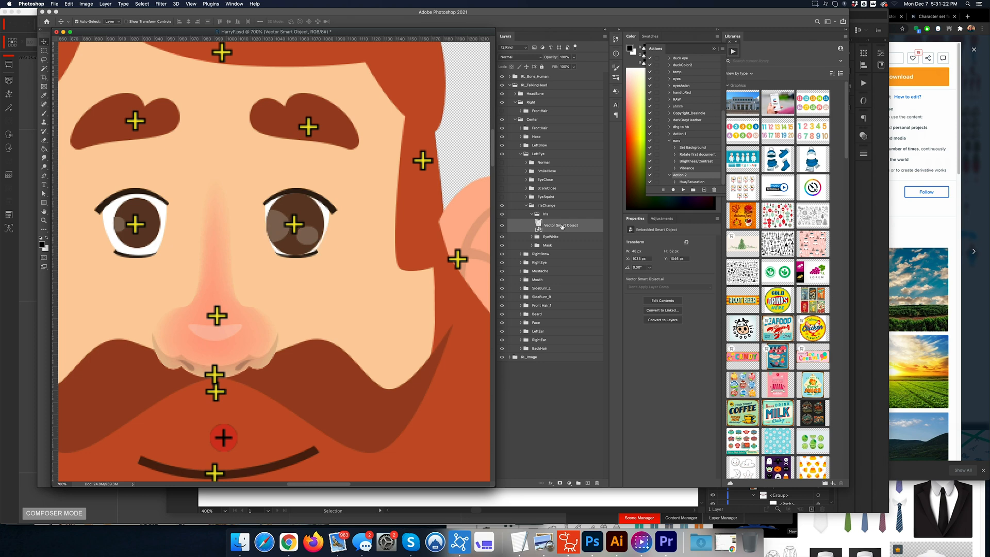
{"action": "key", "text": "Right"}
{"action": "key", "text": "Left"}
{"action": "key", "text": "Right"}
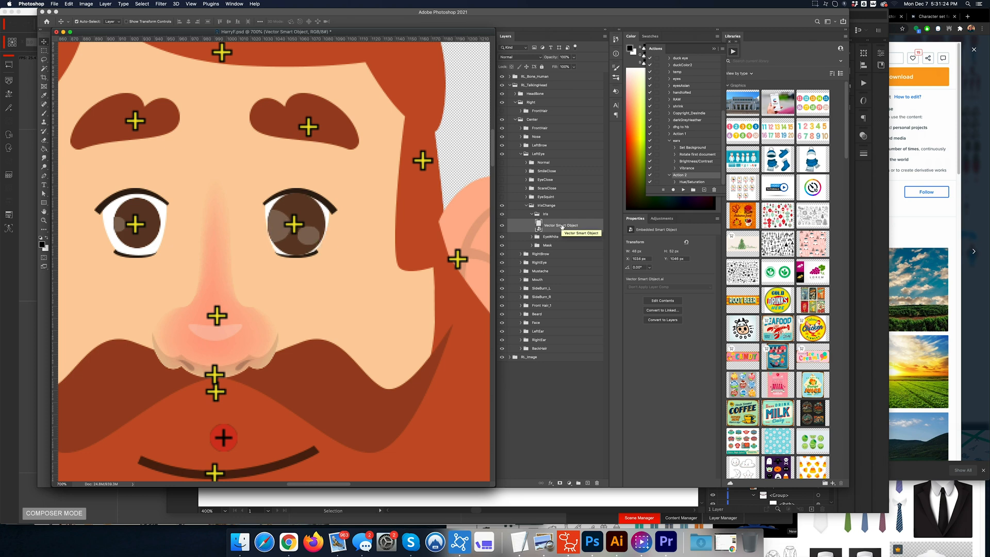
{"action": "key", "text": "super+t"}
{"action": "left_click_drag", "start_coordinate": [327, 191], "coordinate": [327, 198]}
{"action": "key", "text": "Return"}
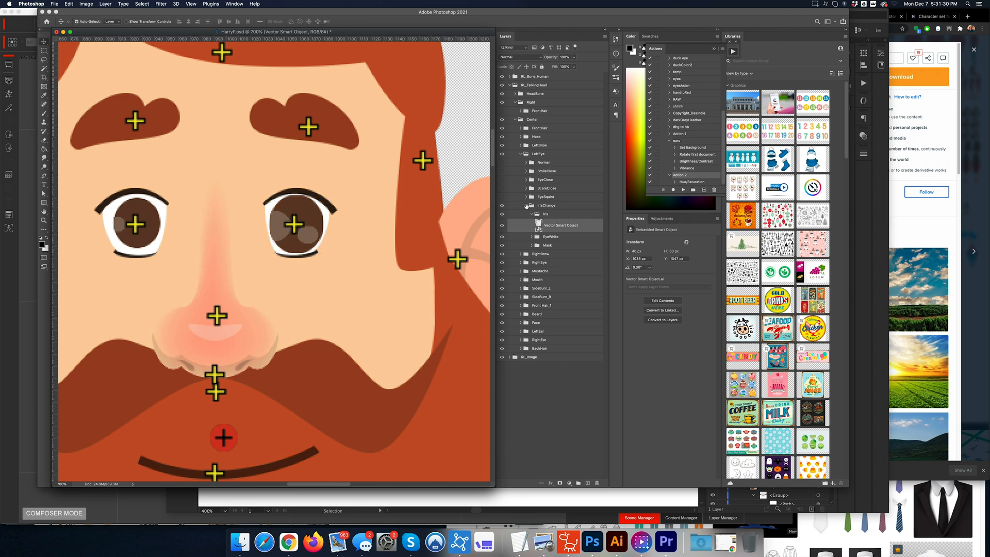
Step: Collapse IrisChange, show all of the left eye's expression groups from EyeSquint up to Normal, and collapse LeftEye
{"action": "left_click", "coordinate": [526, 206]}
{"action": "left_click_drag", "start_coordinate": [502, 197], "coordinate": [503, 163]}
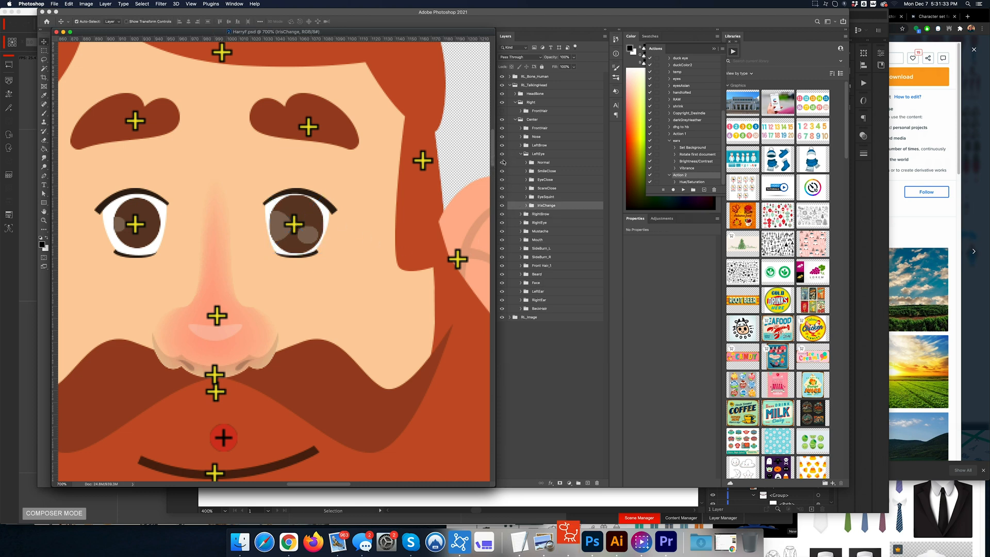
{"action": "left_click", "coordinate": [520, 154]}
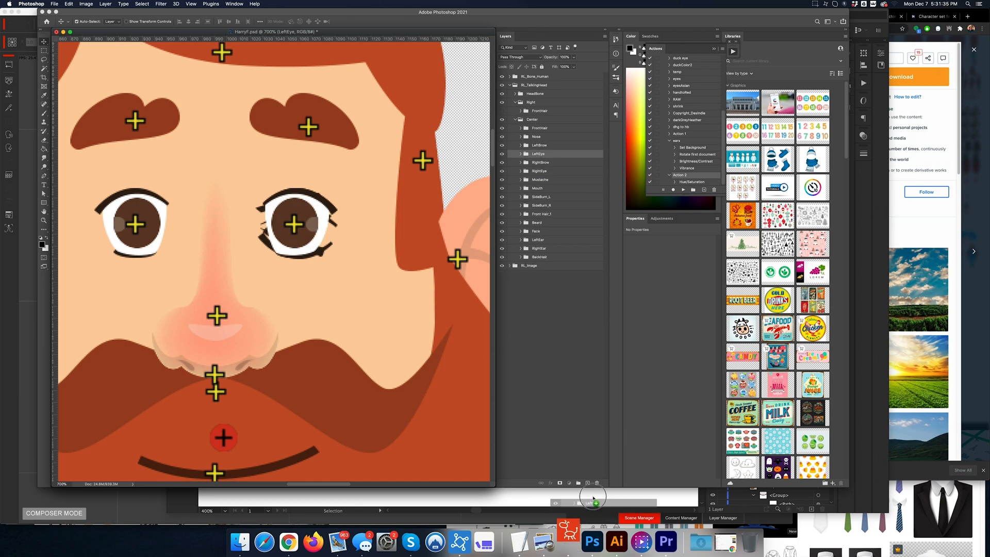
Step: Duplicate the LeftEye group and rename the copy as RightEye
{"action": "left_click_drag", "start_coordinate": [588, 482], "coordinate": [588, 483]}
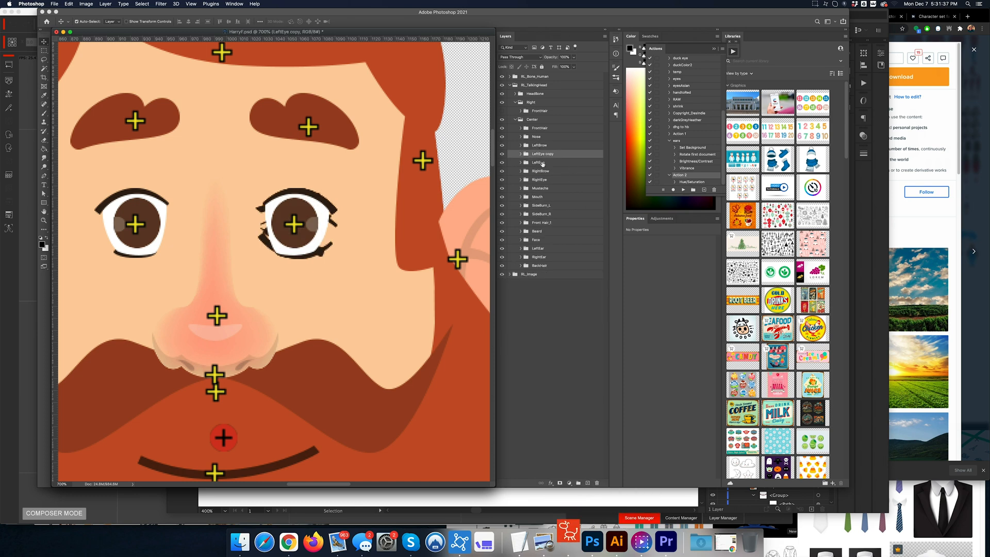
{"action": "double_click", "coordinate": [543, 178]}
{"action": "key", "text": "super+c"}
{"action": "double_click", "coordinate": [544, 156]}
{"action": "key", "text": "super+v"}
{"action": "left_click", "coordinate": [551, 179]}
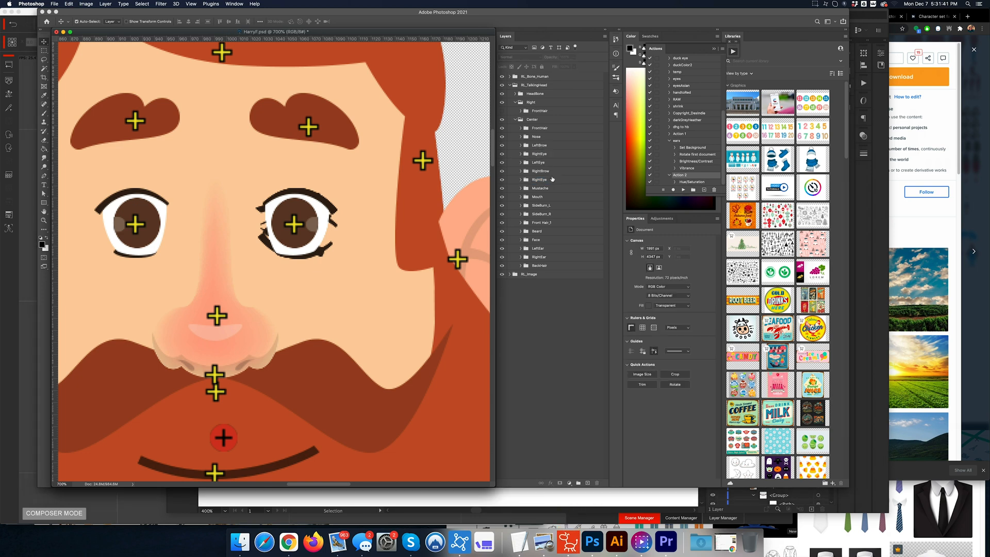
Step: Flip the new RightEye group horizontally and move it over the character's right eye
{"action": "left_click", "coordinate": [553, 180]}
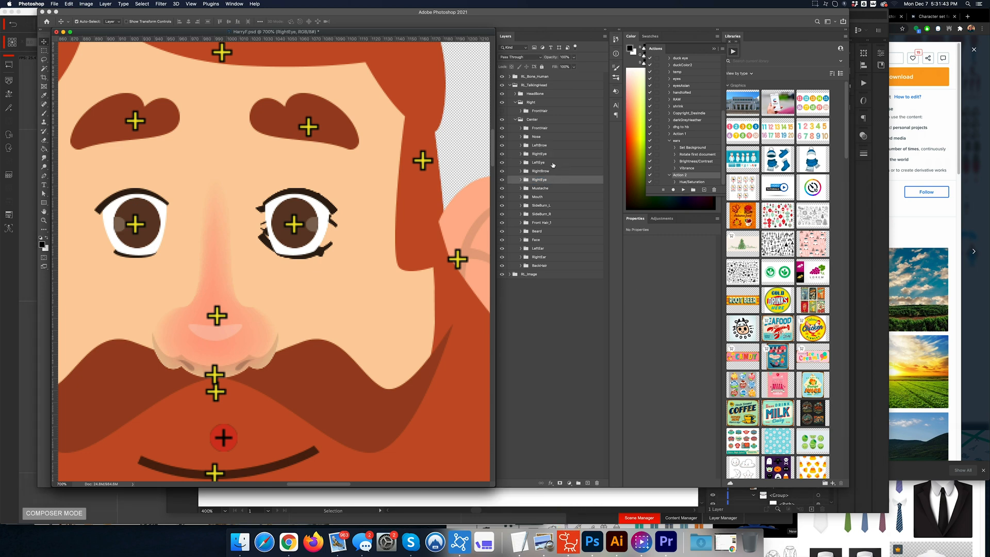
{"action": "left_click", "coordinate": [542, 154]}
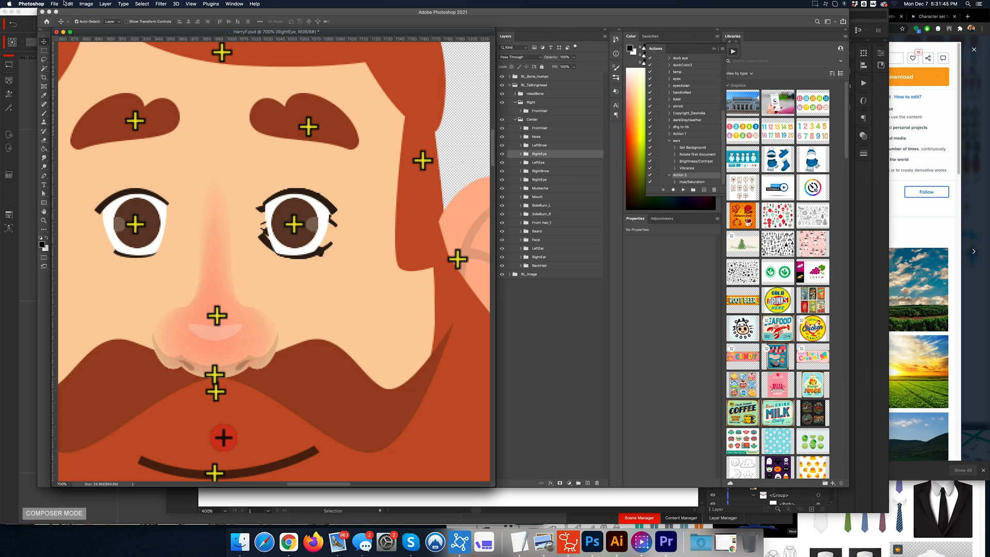
{"action": "left_click", "coordinate": [68, 4]}
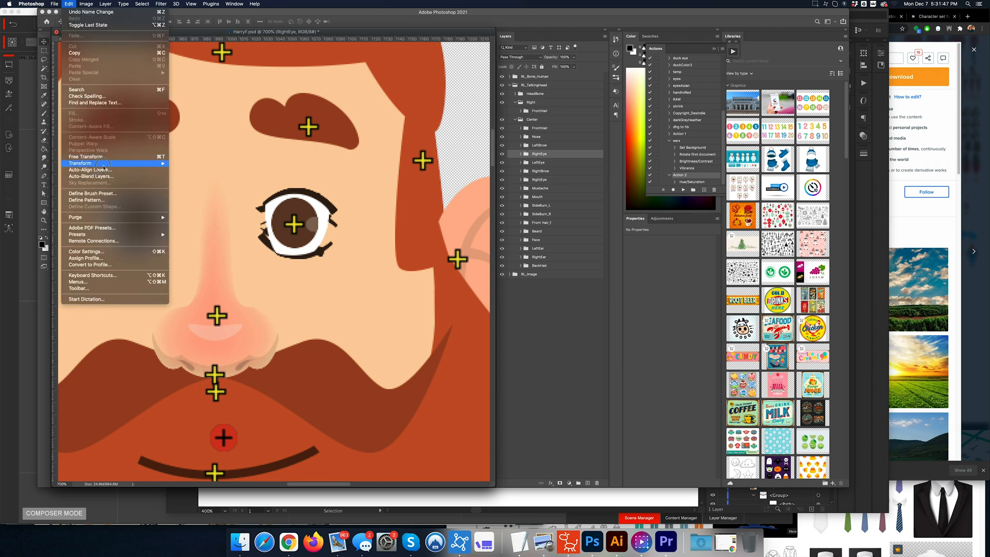
{"action": "mouse_move", "coordinate": [103, 164]}
{"action": "left_click", "coordinate": [221, 272]}
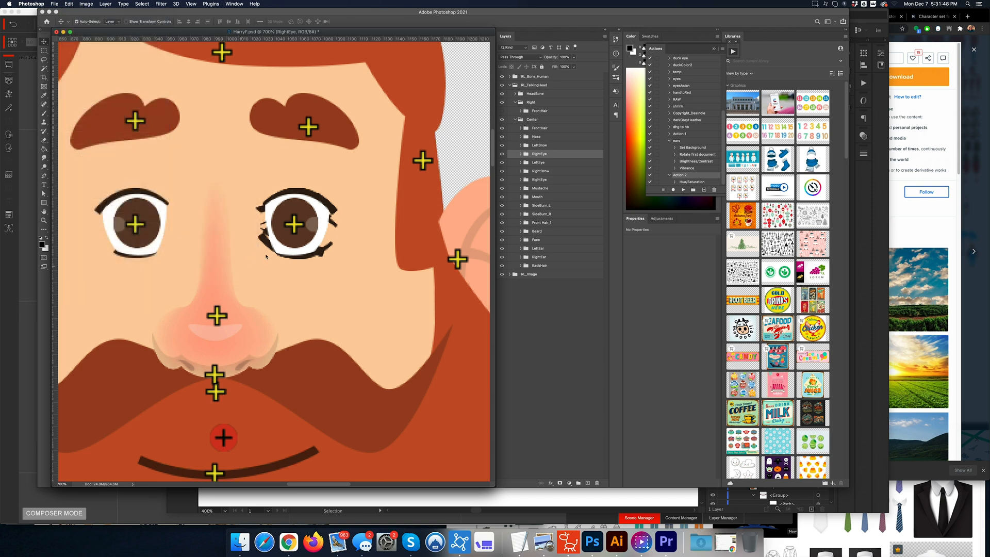
{"action": "key", "text": "ctrl+t"}
{"action": "left_click_drag", "start_coordinate": [304, 223], "coordinate": [148, 220]}
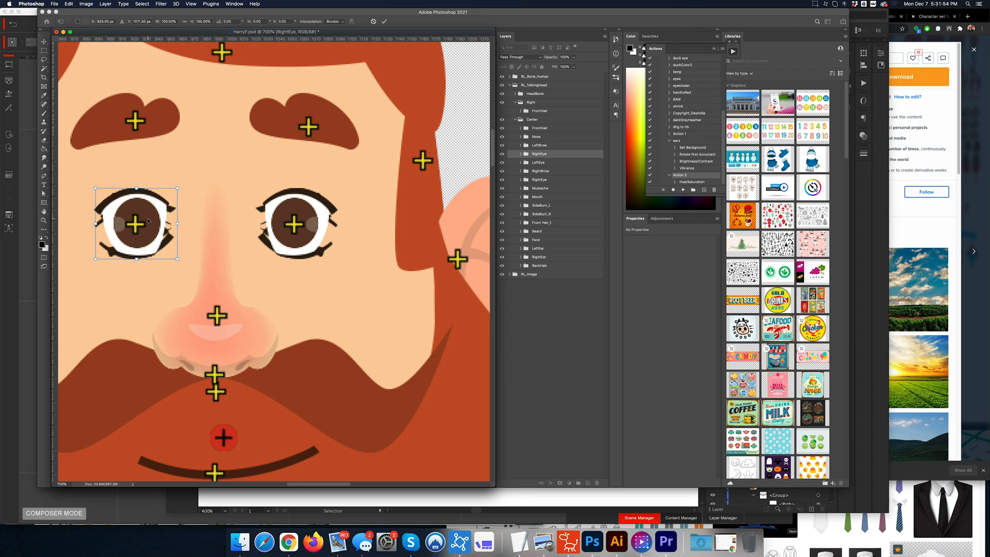
{"action": "key", "text": "Return"}
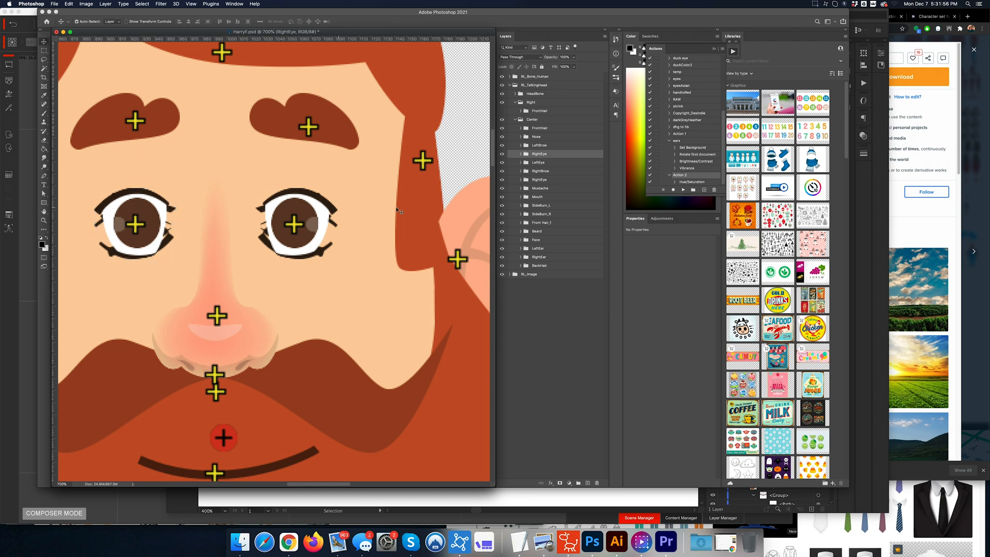
Step: Delete the old RightEye group and move the new RightEye group between RightBrow and Mustache
{"action": "left_click", "coordinate": [539, 180]}
{"action": "key", "text": "Delete"}
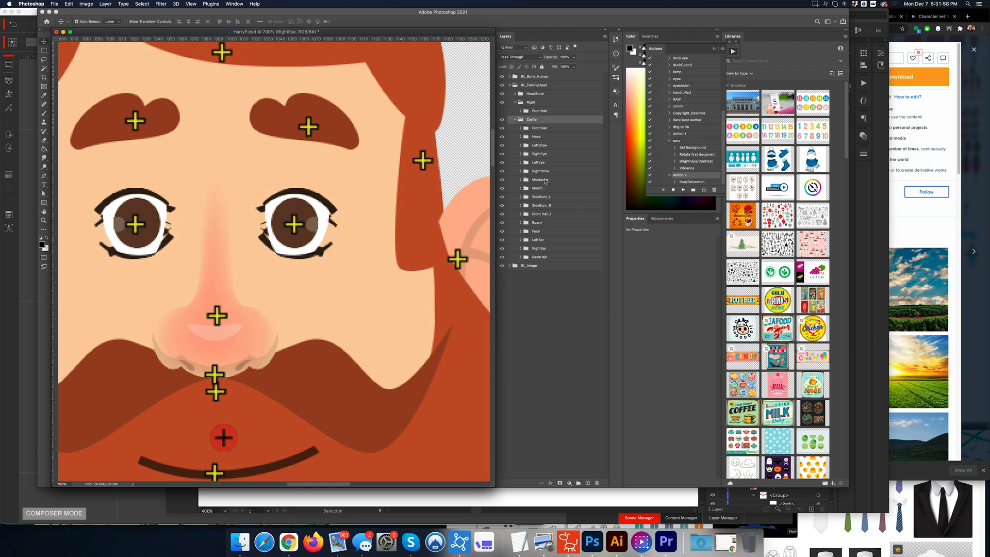
{"action": "left_click_drag", "start_coordinate": [548, 154], "coordinate": [550, 178]}
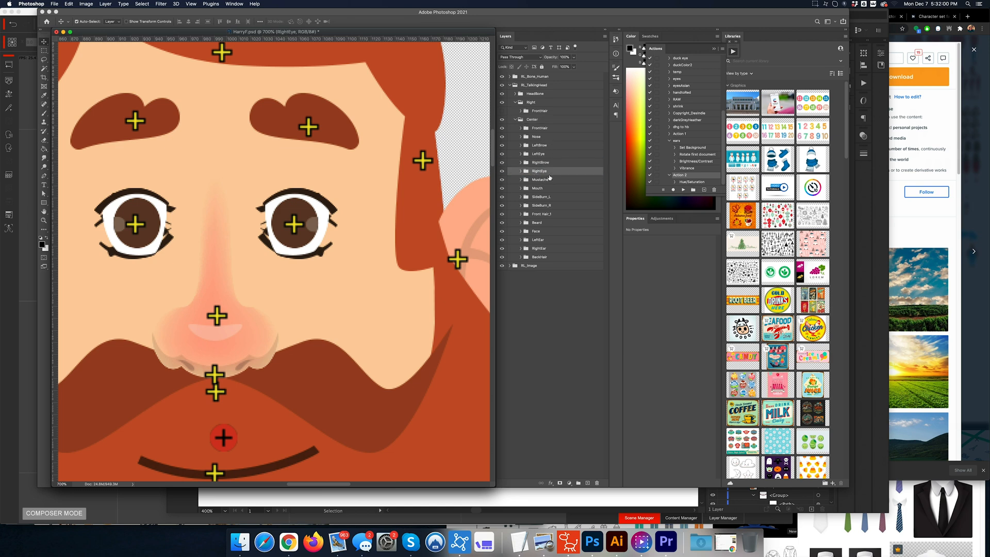
Step: Flip the Iris layer in RightEye's Normal group horizontally, then collapse that group
{"action": "left_click", "coordinate": [521, 171]}
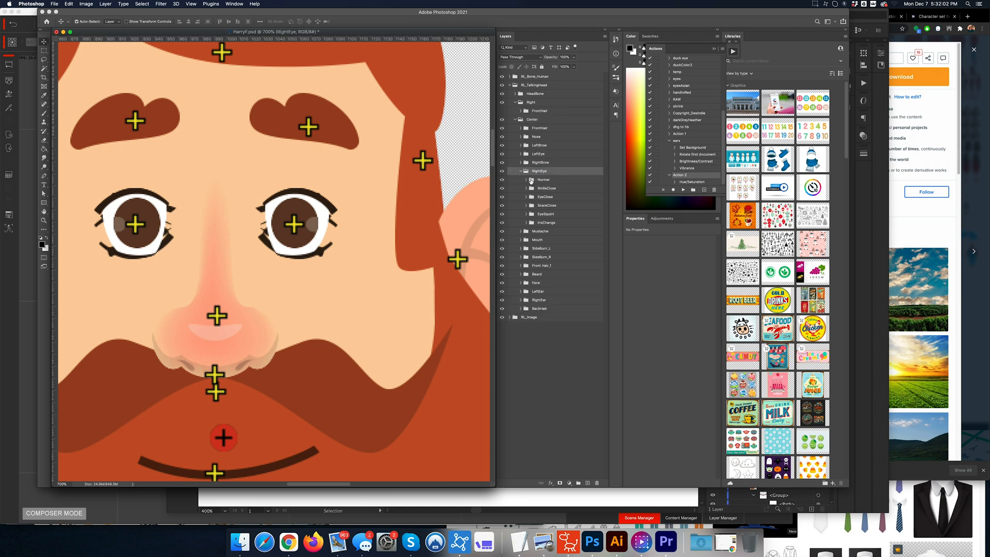
{"action": "left_click", "coordinate": [526, 179]}
{"action": "left_click", "coordinate": [548, 200]}
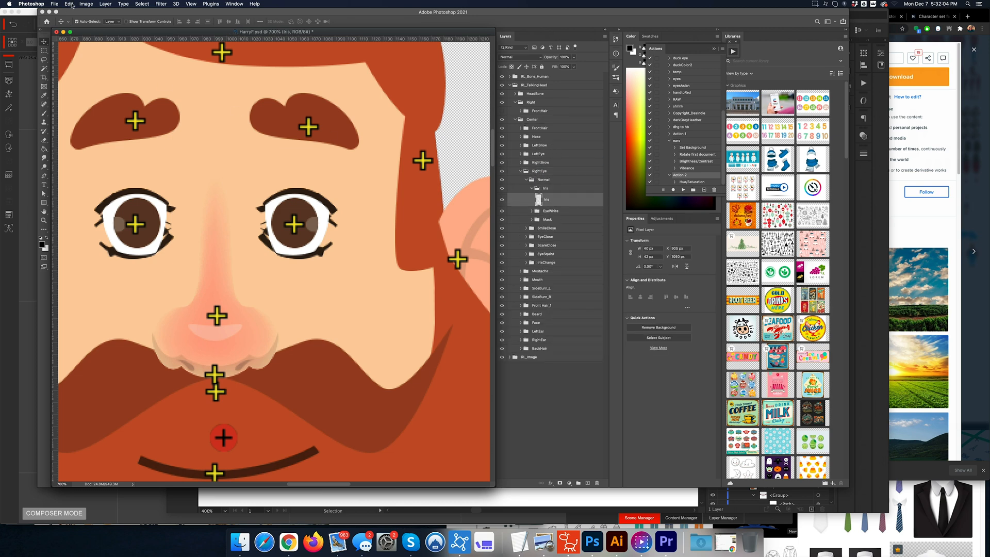
{"action": "left_click", "coordinate": [69, 4]}
{"action": "mouse_move", "coordinate": [108, 164]}
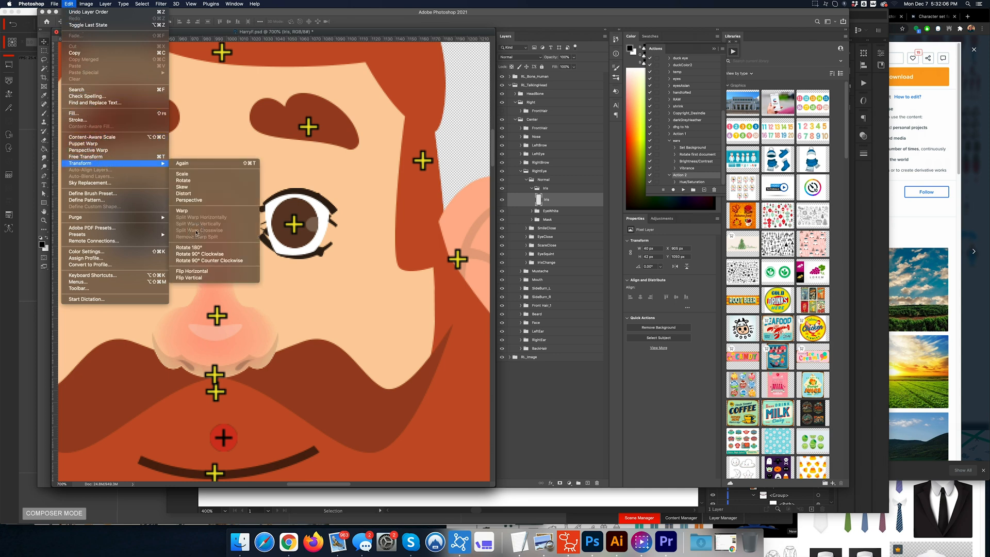
{"action": "left_click", "coordinate": [192, 271]}
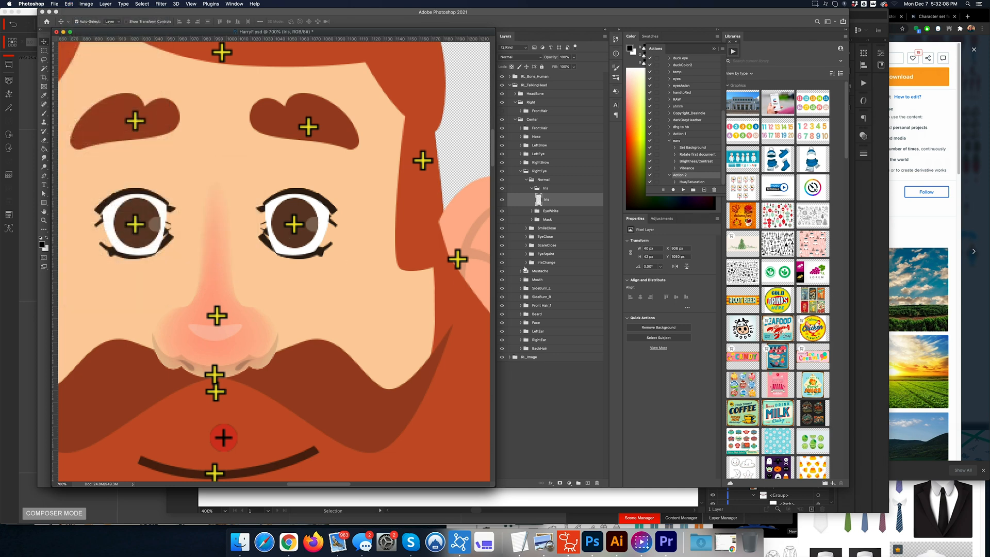
{"action": "left_click", "coordinate": [532, 188]}
{"action": "left_click", "coordinate": [527, 181]}
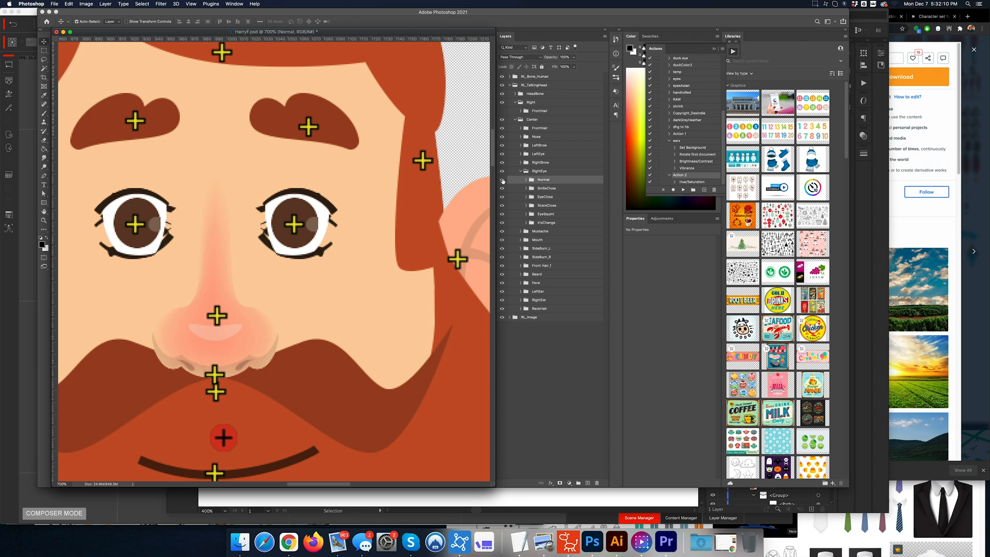
Step: Hide RightEye's groups from Normal to ScareClose, flip the iris copy in EyeSquint horizontally, and collapse EyeSquint
{"action": "left_click_drag", "start_coordinate": [502, 181], "coordinate": [502, 205]}
{"action": "left_click", "coordinate": [501, 205]}
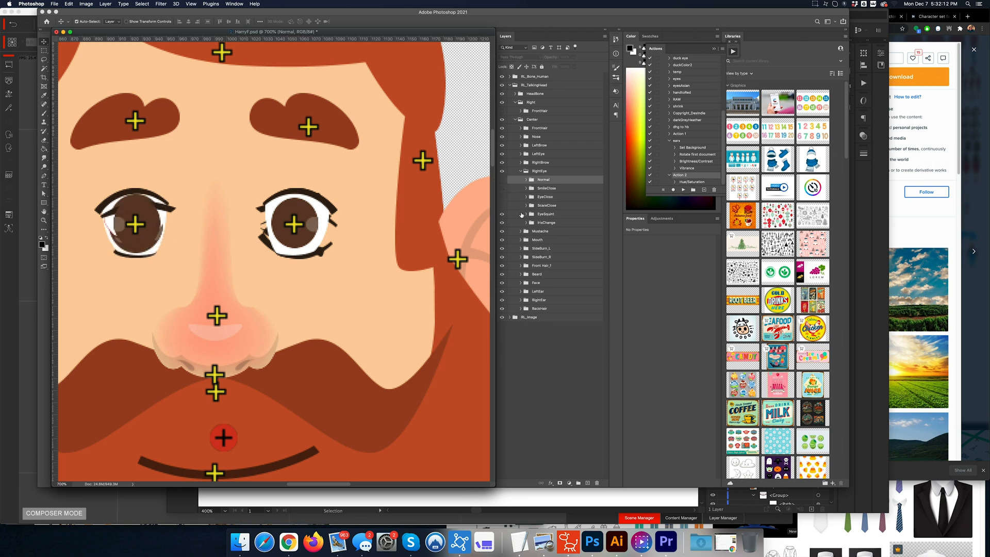
{"action": "left_click", "coordinate": [529, 214]}
{"action": "left_click", "coordinate": [527, 214]}
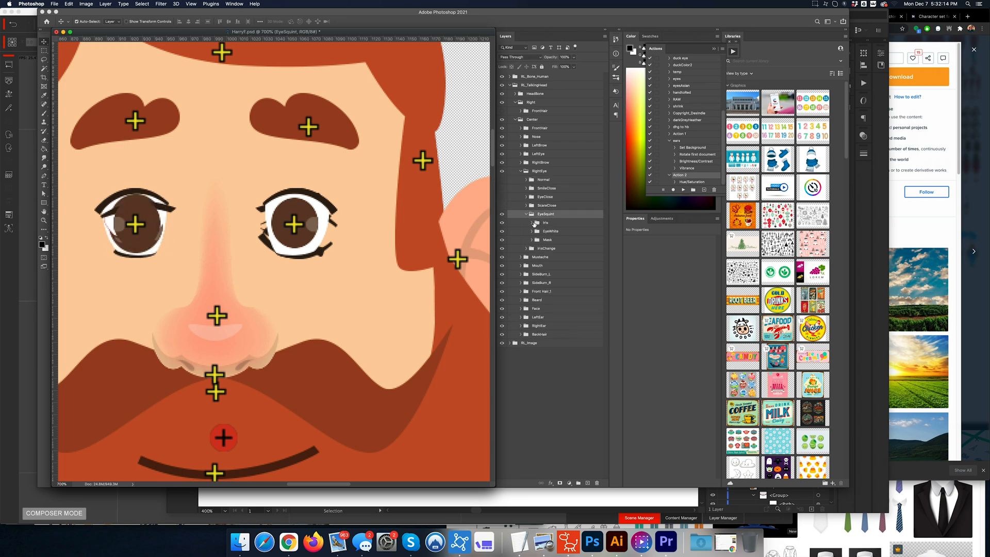
{"action": "left_click", "coordinate": [534, 223]}
{"action": "left_click", "coordinate": [549, 234]}
{"action": "left_click", "coordinate": [69, 3]}
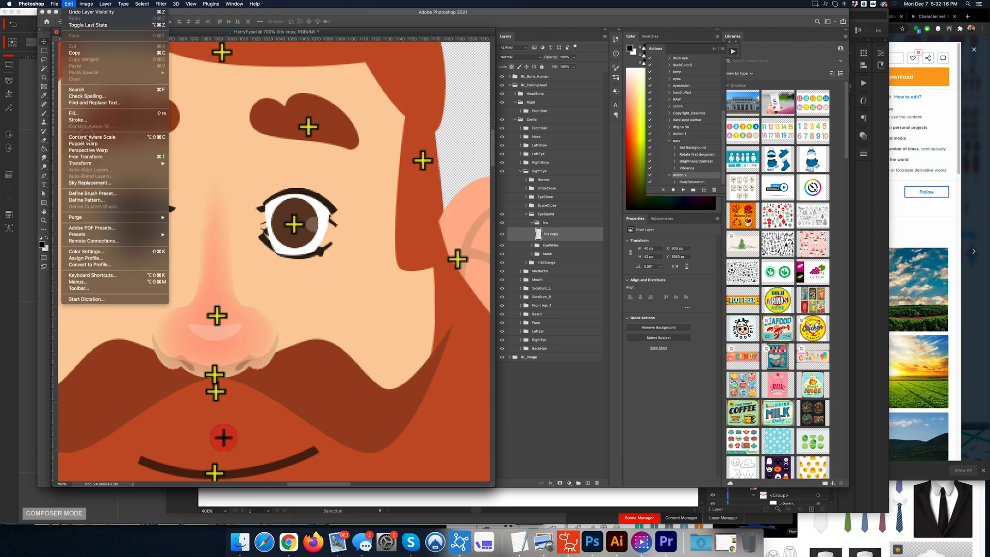
{"action": "mouse_move", "coordinate": [93, 163]}
{"action": "left_click", "coordinate": [206, 270]}
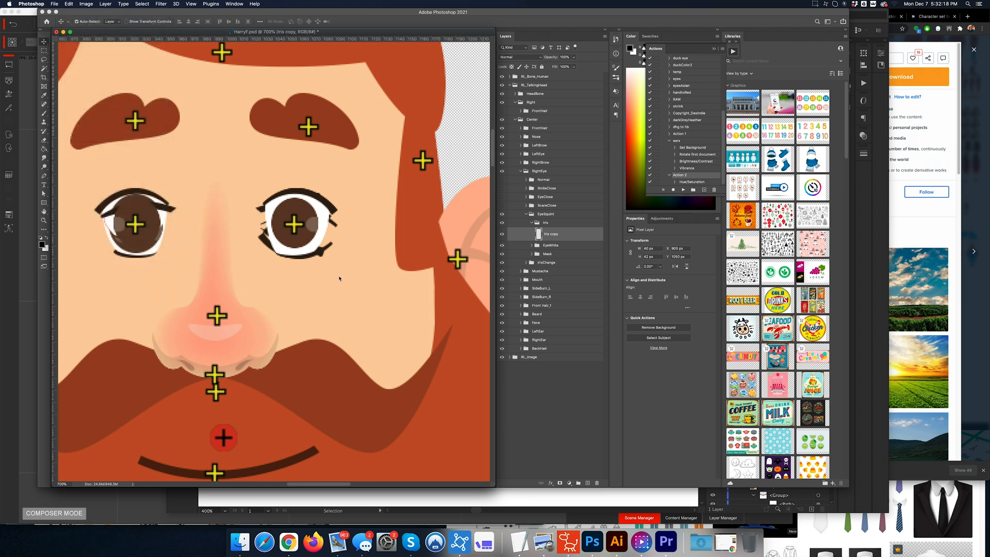
{"action": "left_click", "coordinate": [527, 214]}
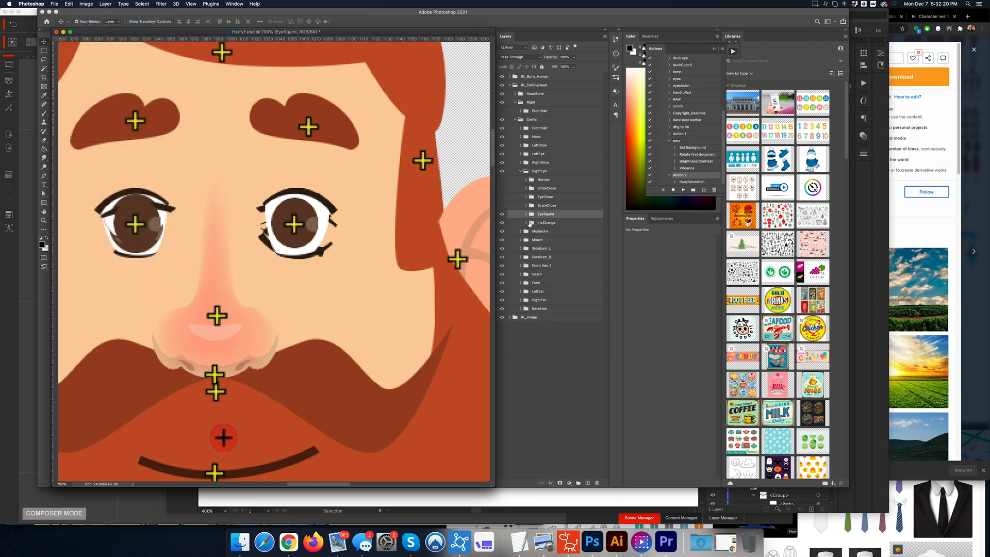
Step: Hide RightEye's EyeSquint group and mirror the iris smart object in IrisChange horizontally
{"action": "left_click", "coordinate": [525, 222]}
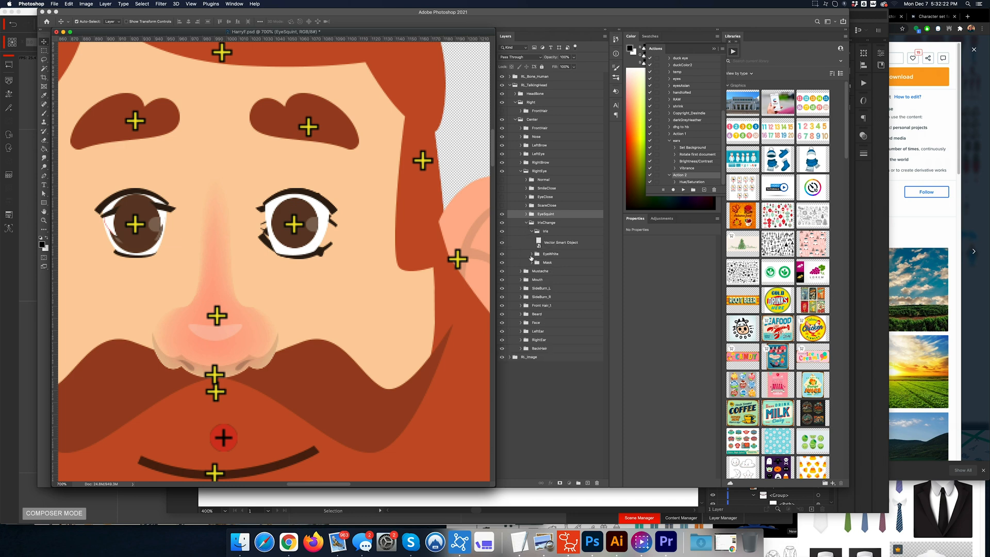
{"action": "left_click", "coordinate": [531, 255]}
{"action": "left_click", "coordinate": [556, 244]}
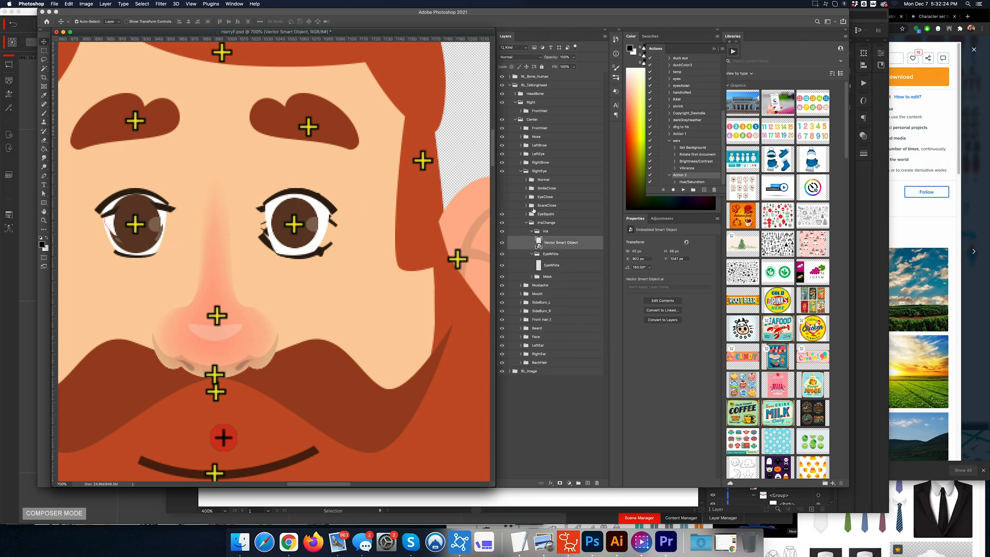
{"action": "left_click", "coordinate": [503, 215]}
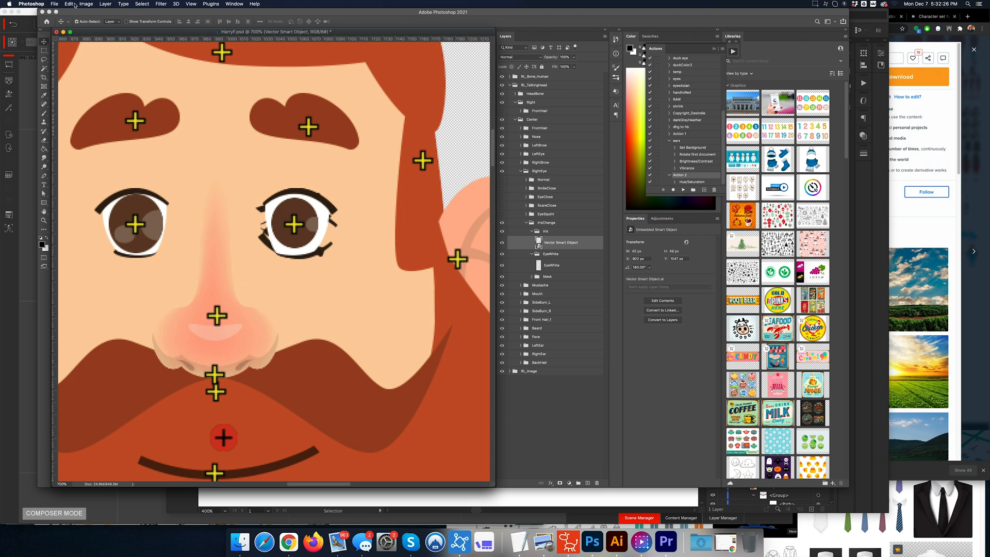
{"action": "left_click", "coordinate": [69, 4]}
{"action": "mouse_move", "coordinate": [118, 163]}
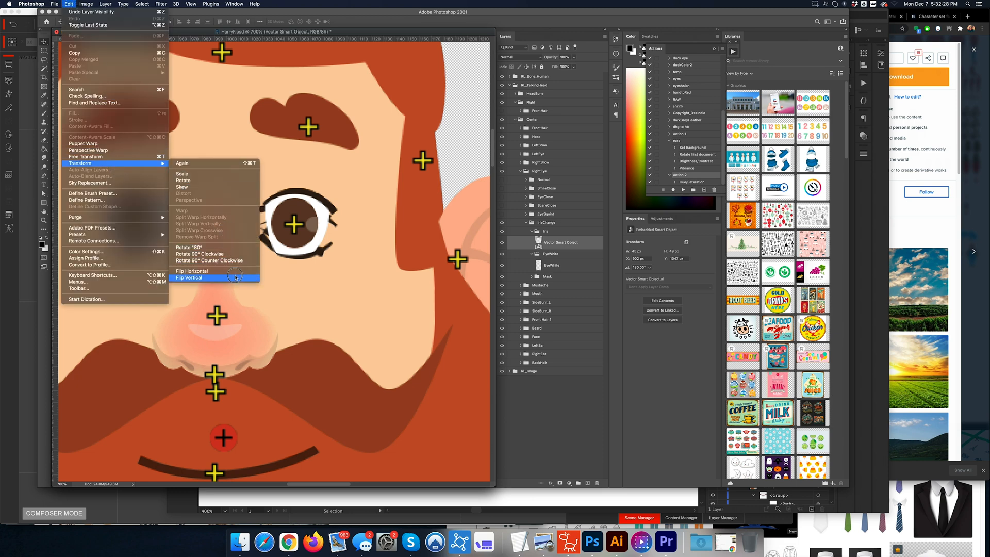
{"action": "left_click", "coordinate": [235, 278]}
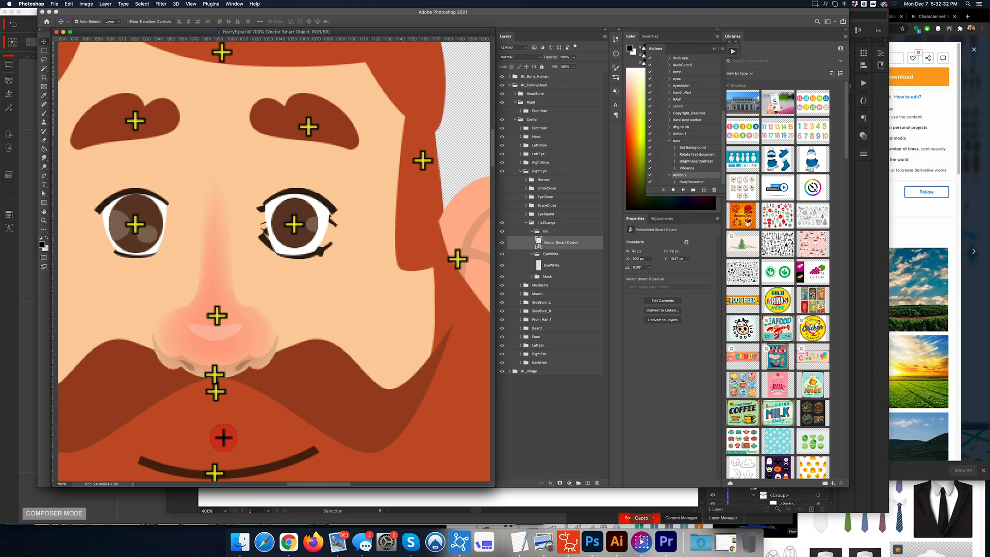
Step: Switch to Cartoon Animator, preview the character with the All face motion, and close the calibration
{"action": "left_click", "coordinate": [569, 542]}
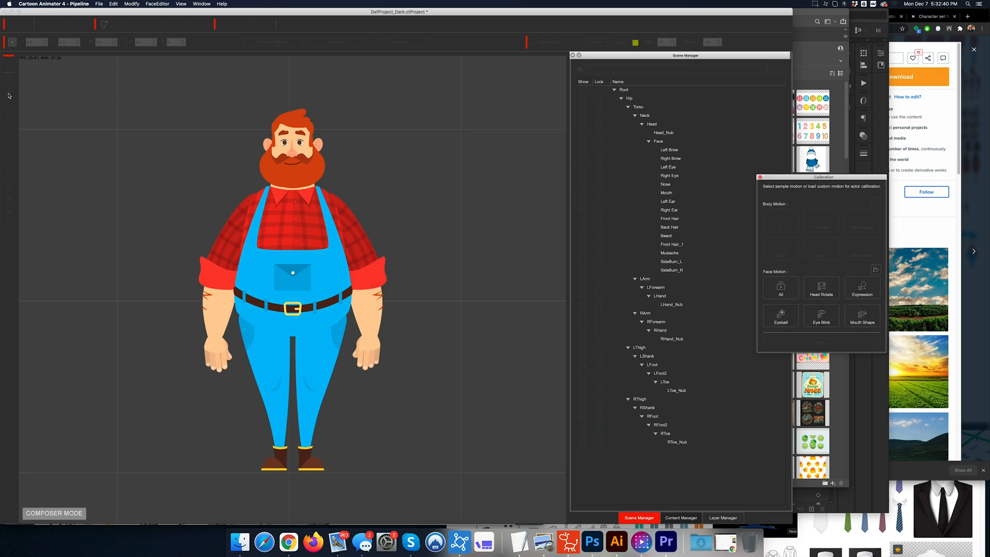
{"action": "left_click", "coordinate": [780, 286]}
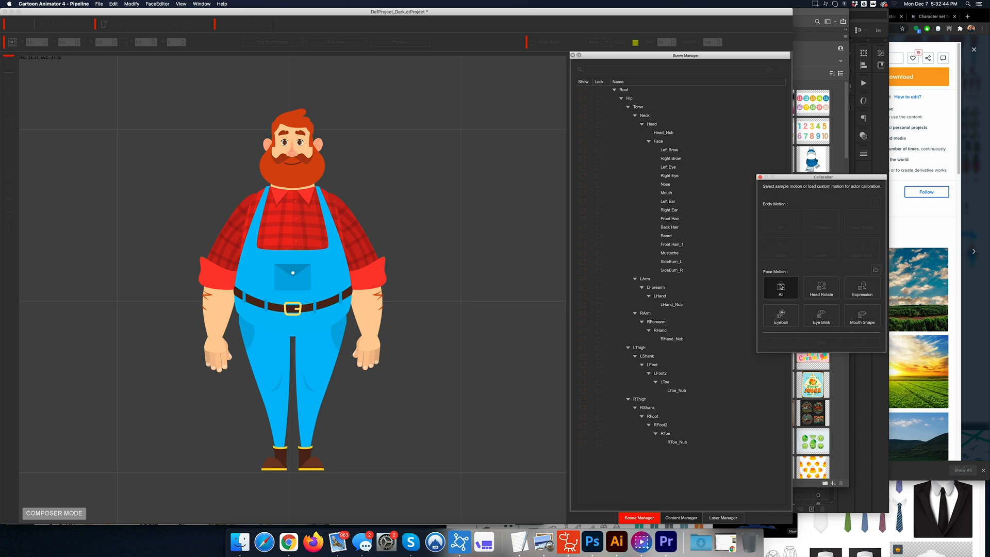
{"action": "left_click", "coordinate": [781, 287]}
{"action": "left_click", "coordinate": [761, 177]}
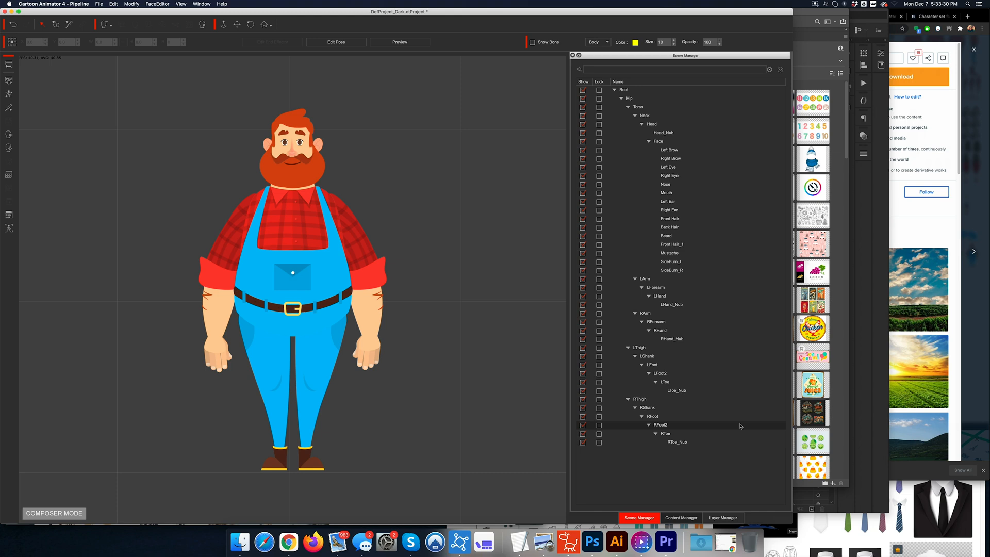
Step: Move the Right Brow and Left Brow layers above Front Hair in the Talking Head layer order
{"action": "left_click", "coordinate": [723, 518]}
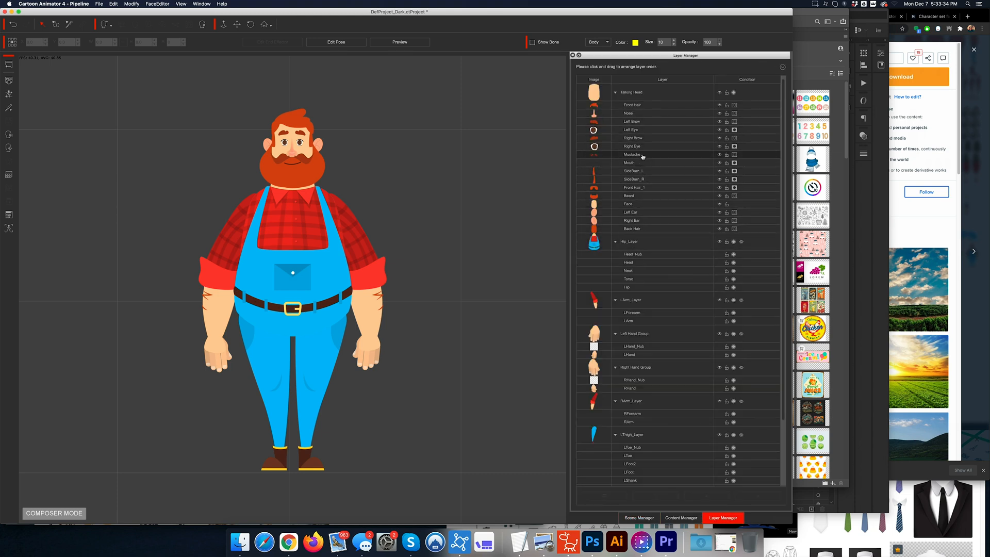
{"action": "left_click_drag", "start_coordinate": [642, 138], "coordinate": [632, 109]}
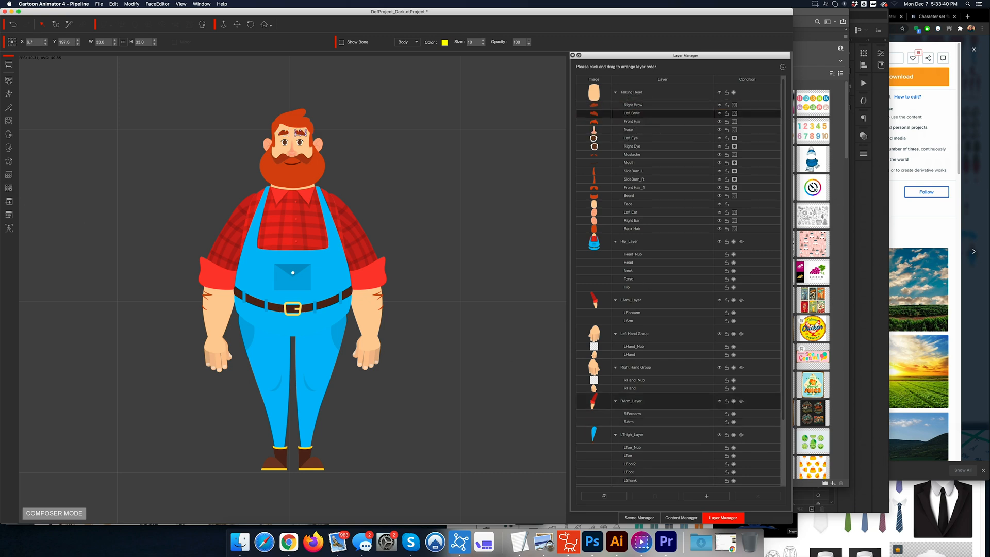
Step: In the 360 Head Creator, raise both brow layers above Front Hair for the left-facing and right-facing head angles
{"action": "left_click", "coordinate": [9, 147]}
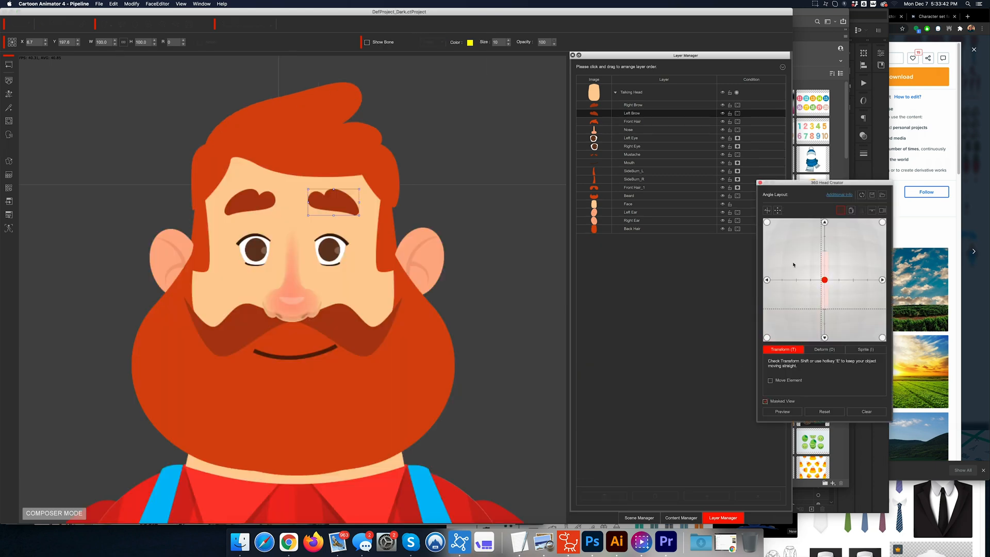
{"action": "left_click", "coordinate": [766, 280]}
{"action": "left_click_drag", "start_coordinate": [630, 146], "coordinate": [628, 102]}
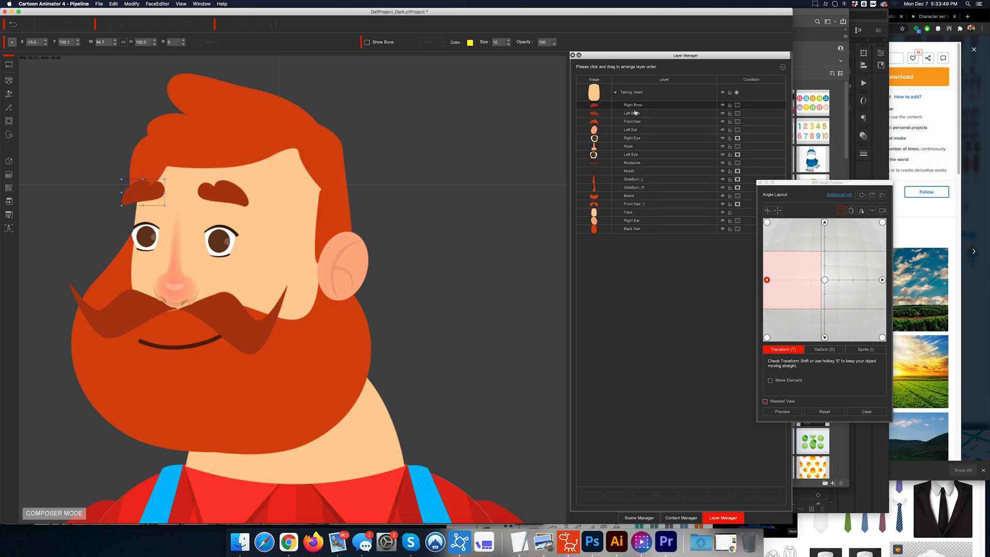
{"action": "left_click", "coordinate": [882, 279]}
{"action": "left_click_drag", "start_coordinate": [632, 123], "coordinate": [633, 95]}
{"action": "left_click_drag", "start_coordinate": [633, 148], "coordinate": [633, 108]}
Step: Check how the brows overlap the hair at the three upward, lower-left and straight-down head angles
{"action": "left_click", "coordinate": [882, 223]}
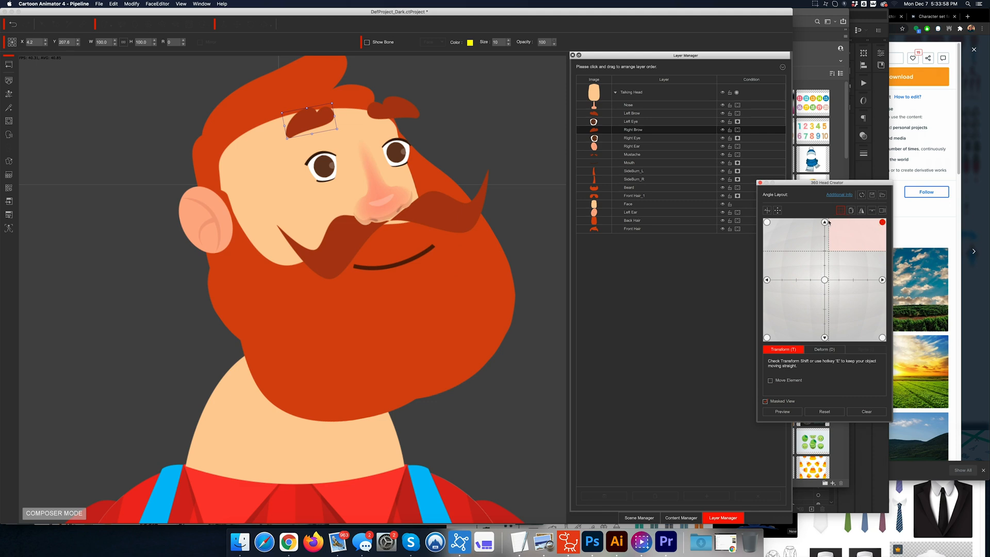
{"action": "left_click", "coordinate": [824, 222]}
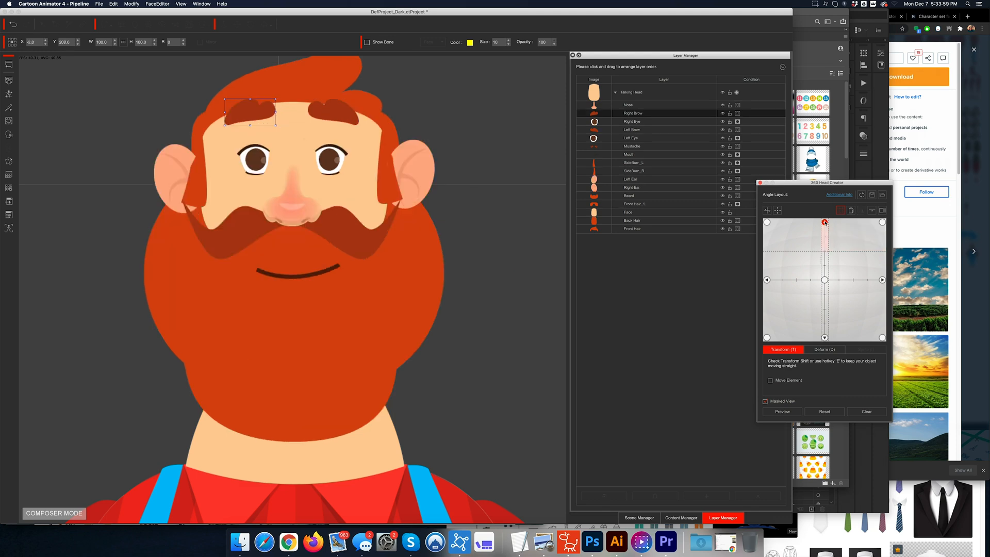
{"action": "left_click", "coordinate": [767, 223]}
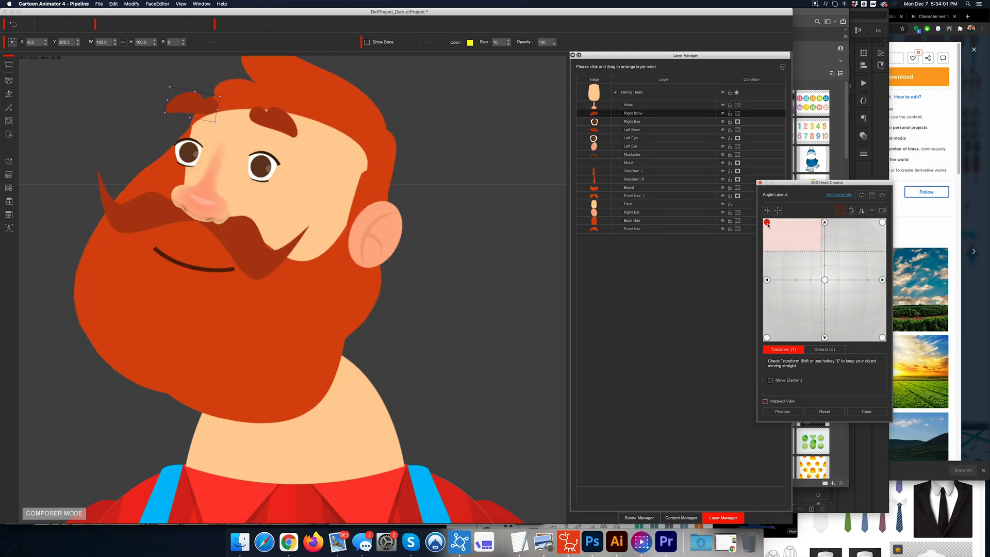
{"action": "left_click", "coordinate": [767, 337]}
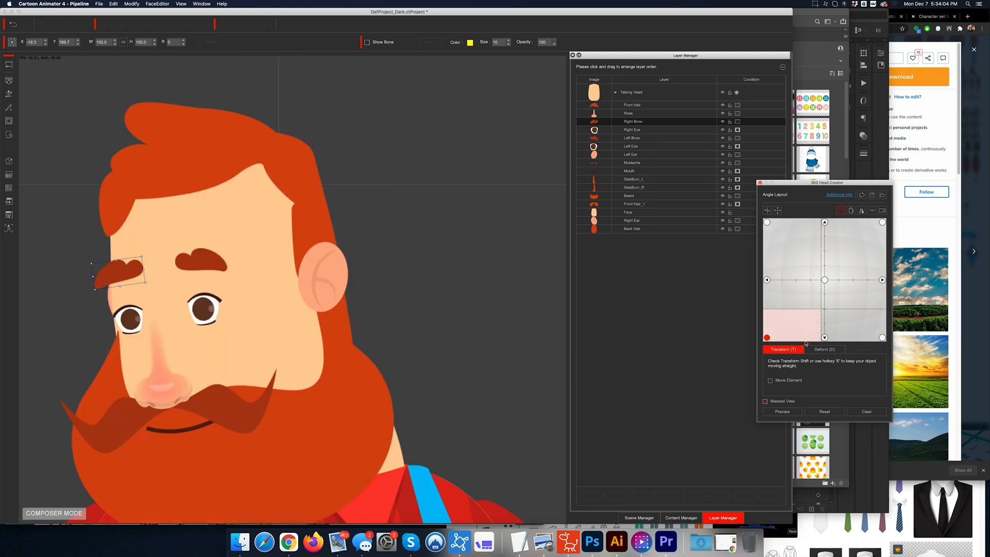
{"action": "left_click", "coordinate": [824, 337]}
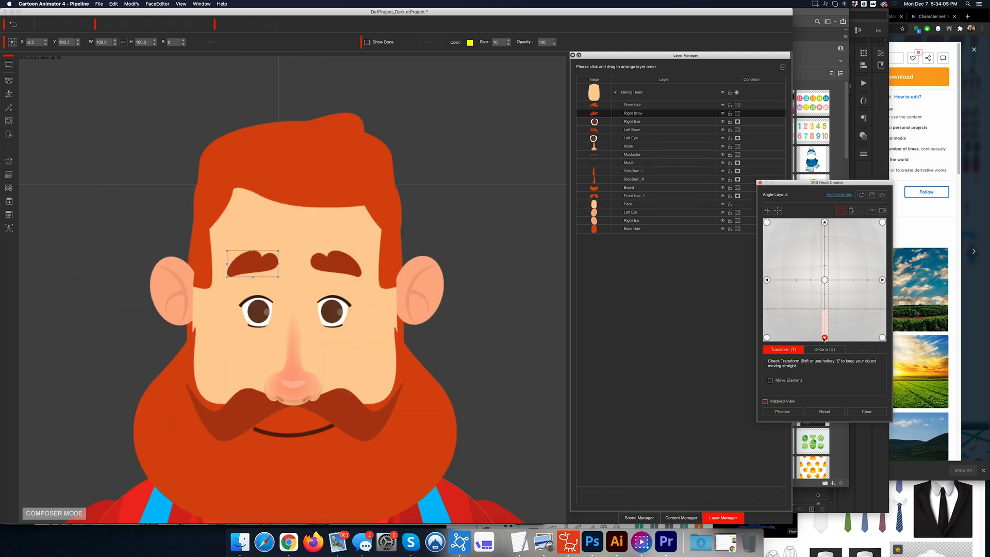
Step: Check the lower-right and front head angles, and save the 360 head setup over the existing 360_F_redBeard file in the Farm folder
{"action": "left_click", "coordinate": [882, 339]}
{"action": "left_click", "coordinate": [824, 280]}
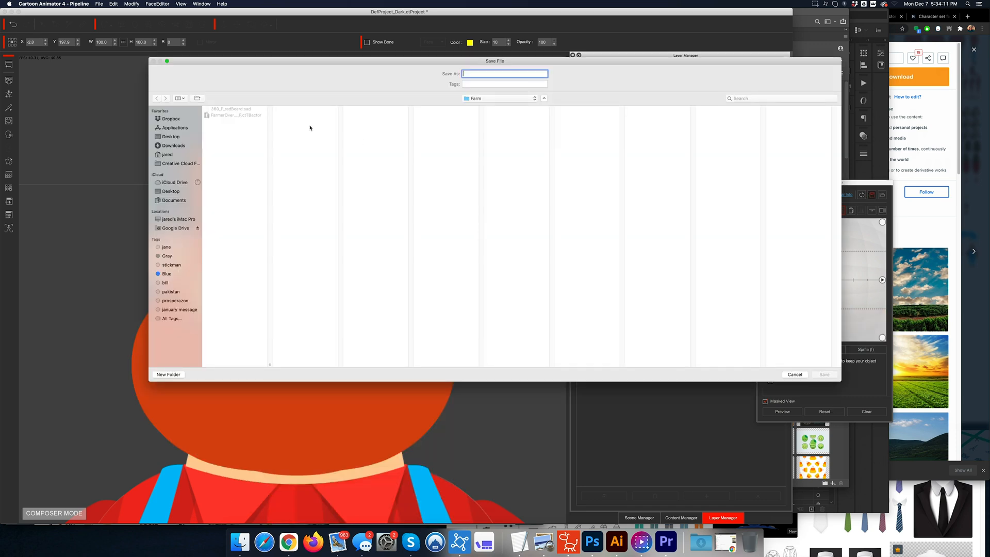
{"action": "left_click", "coordinate": [236, 111]}
{"action": "left_click", "coordinate": [824, 375]}
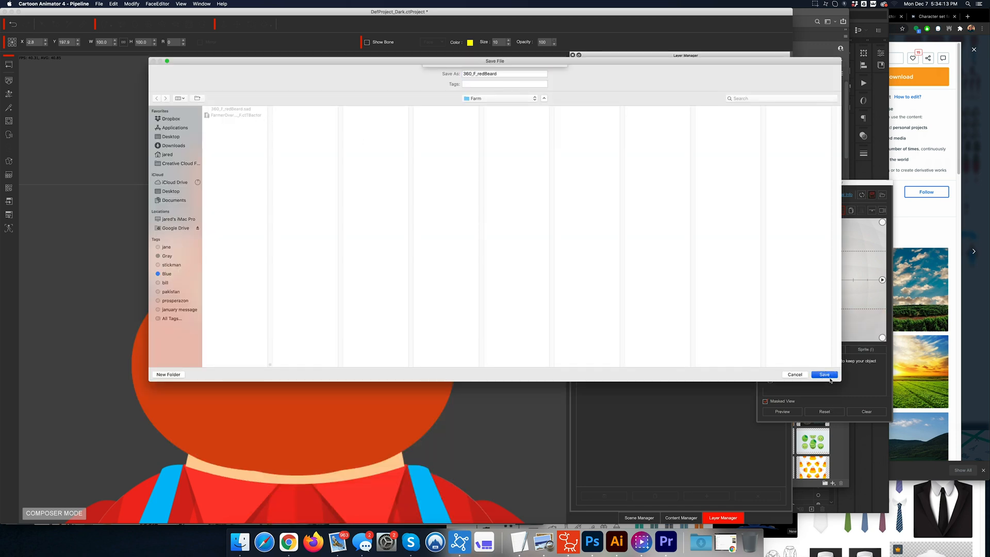
{"action": "left_click", "coordinate": [543, 103]}
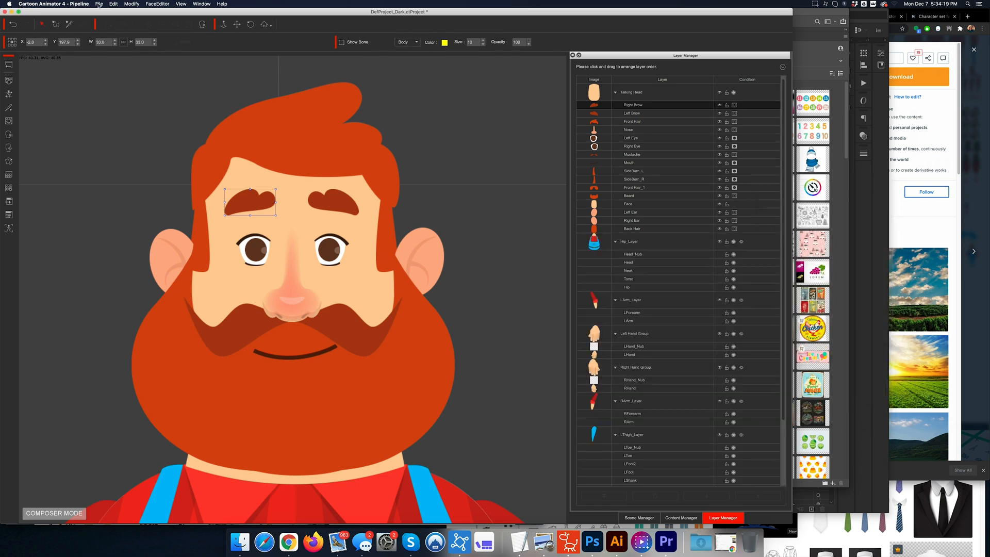
Step: Save the updated character over the existing FarmerOveralls_F file in the Farm folder
{"action": "key", "text": "super+s"}
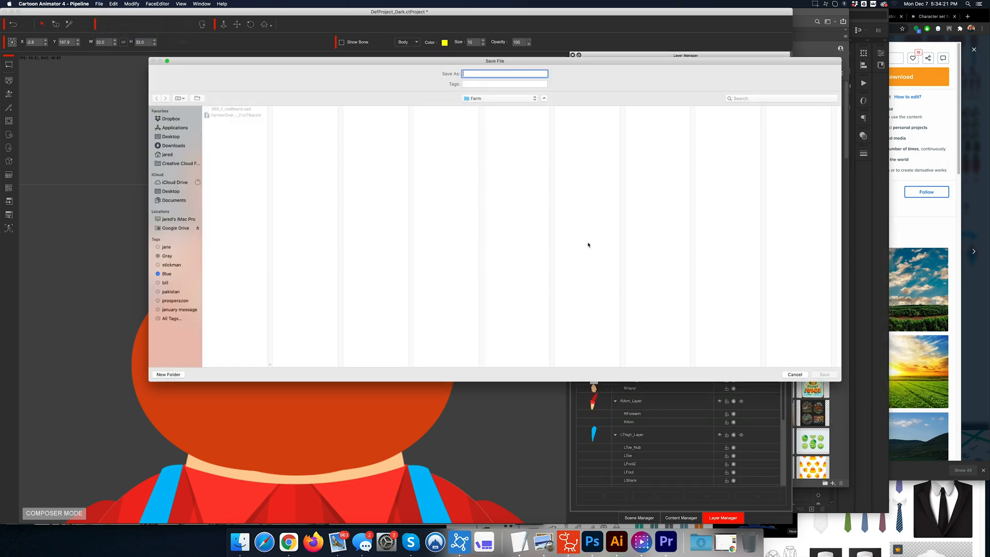
{"action": "left_click", "coordinate": [230, 116]}
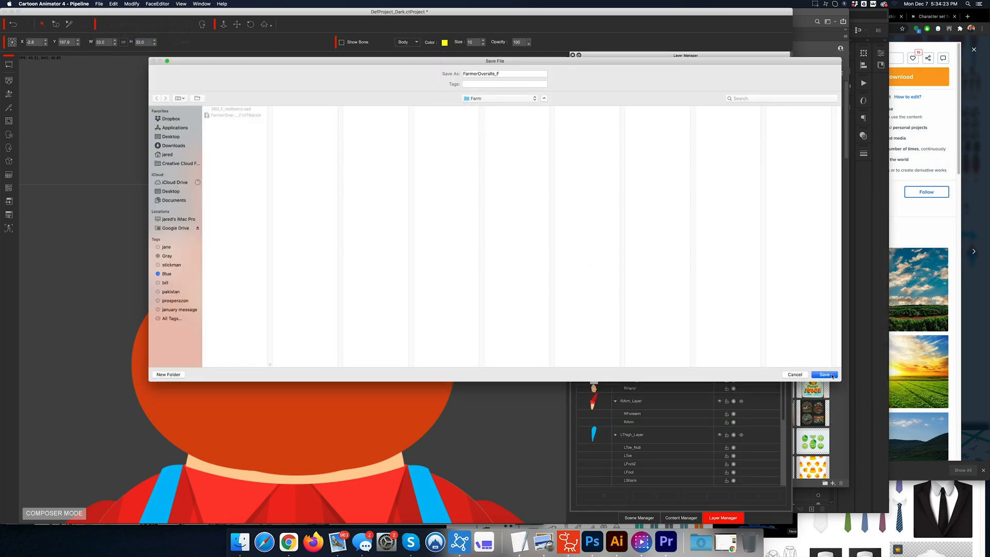
{"action": "left_click", "coordinate": [824, 374]}
{"action": "left_click", "coordinate": [545, 107]}
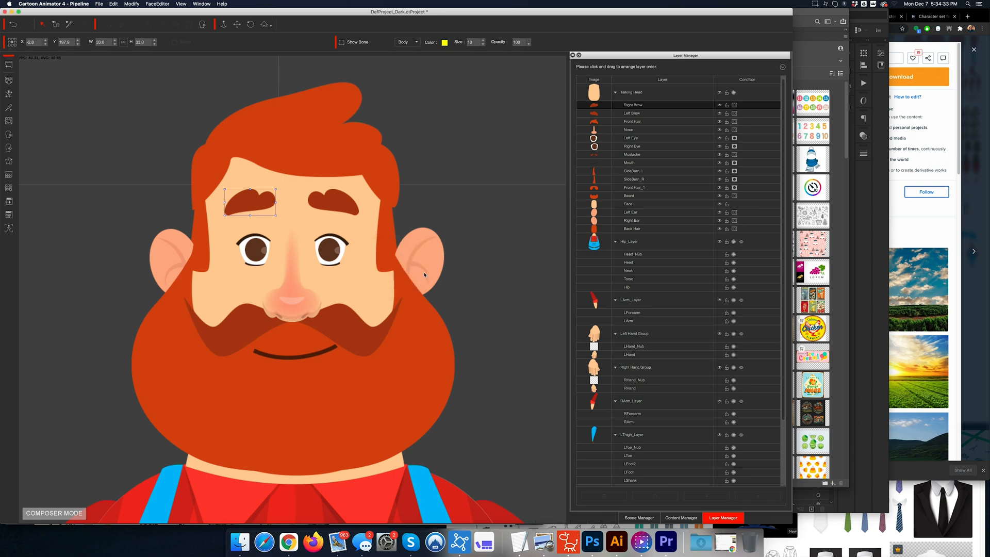
Step: Switch to Photoshop and start saving the PSD under a new location, choosing animation > Youtubes > FarmerJoe > Rigged on iCloud Drive
{"action": "left_click", "coordinate": [593, 541]}
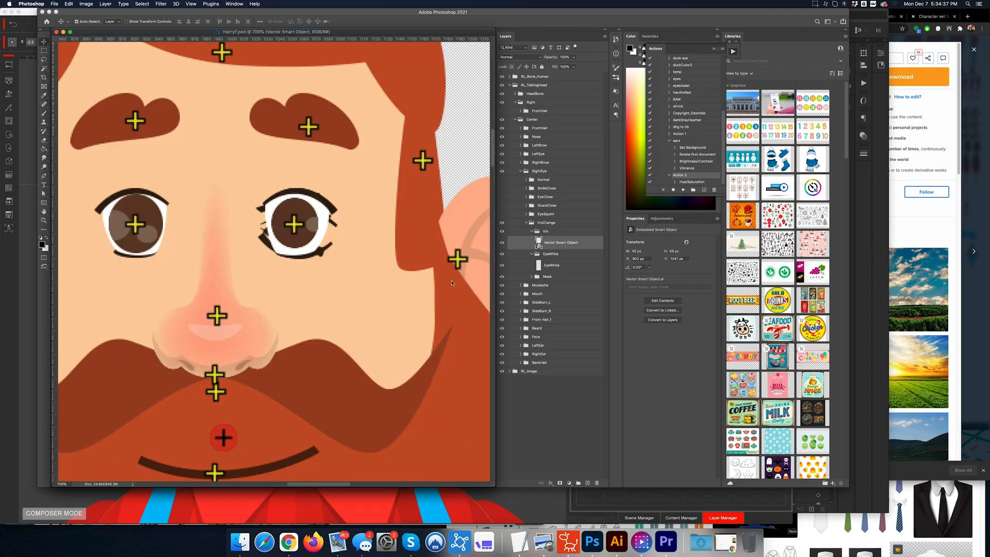
{"action": "left_click", "coordinate": [54, 4]}
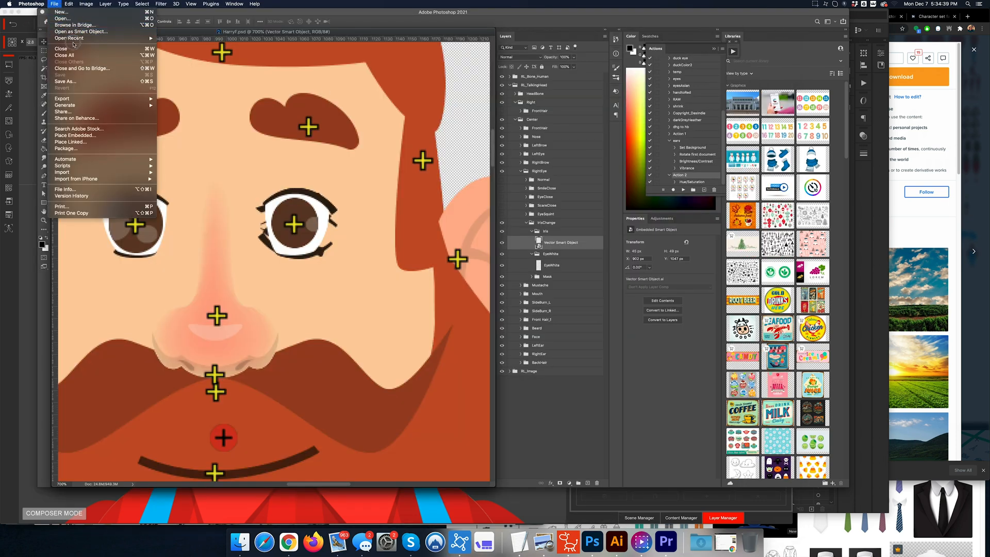
{"action": "left_click", "coordinate": [76, 86]}
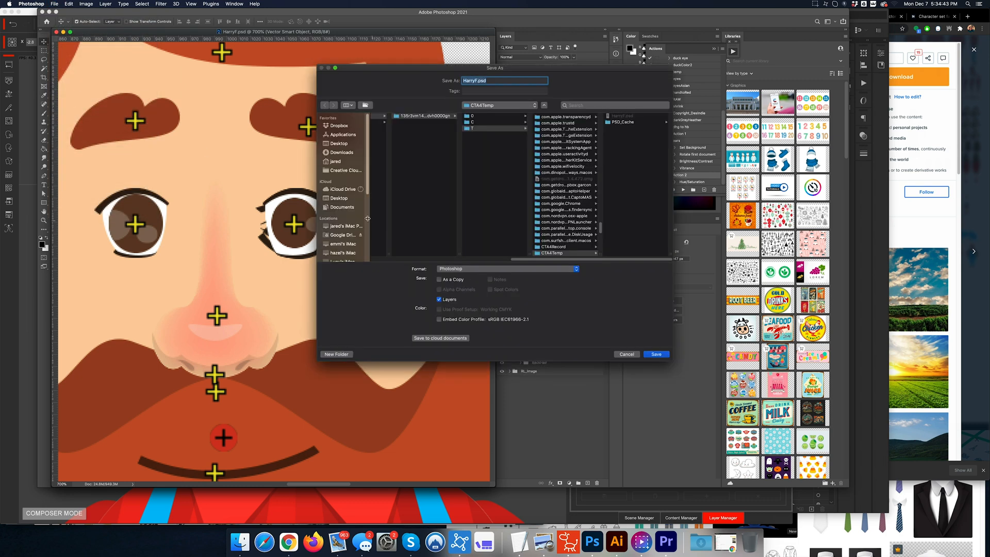
{"action": "left_click", "coordinate": [344, 189]}
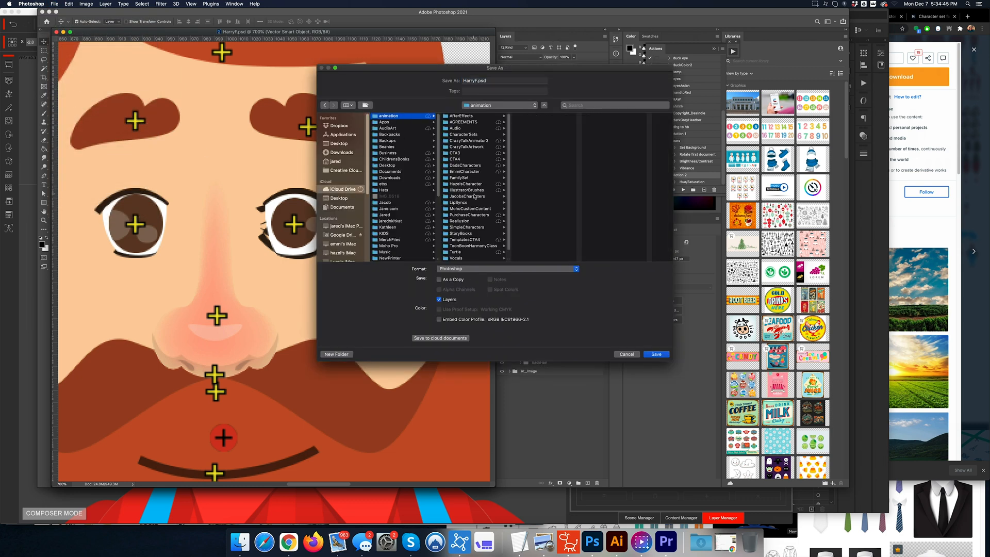
{"action": "left_click", "coordinate": [461, 178]}
{"action": "scroll", "coordinate": [476, 259], "scroll_direction": "down", "scroll_amount": 1}
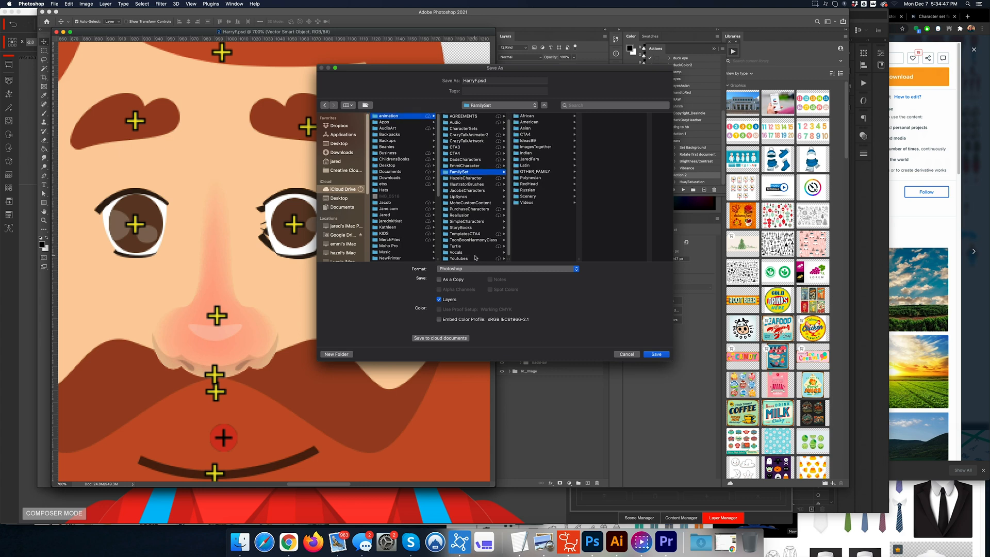
{"action": "left_click", "coordinate": [472, 257]}
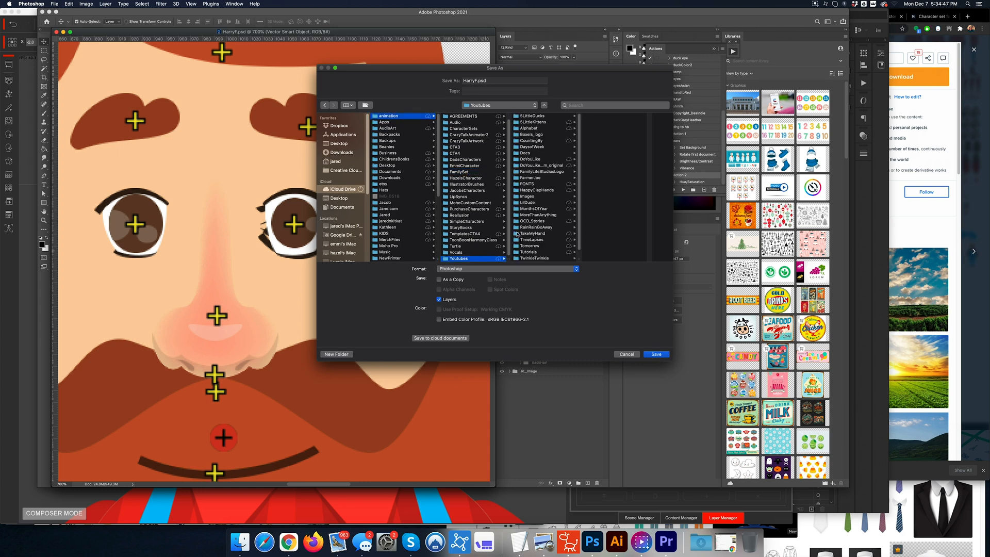
{"action": "left_click", "coordinate": [534, 177]}
{"action": "left_click", "coordinate": [598, 122]}
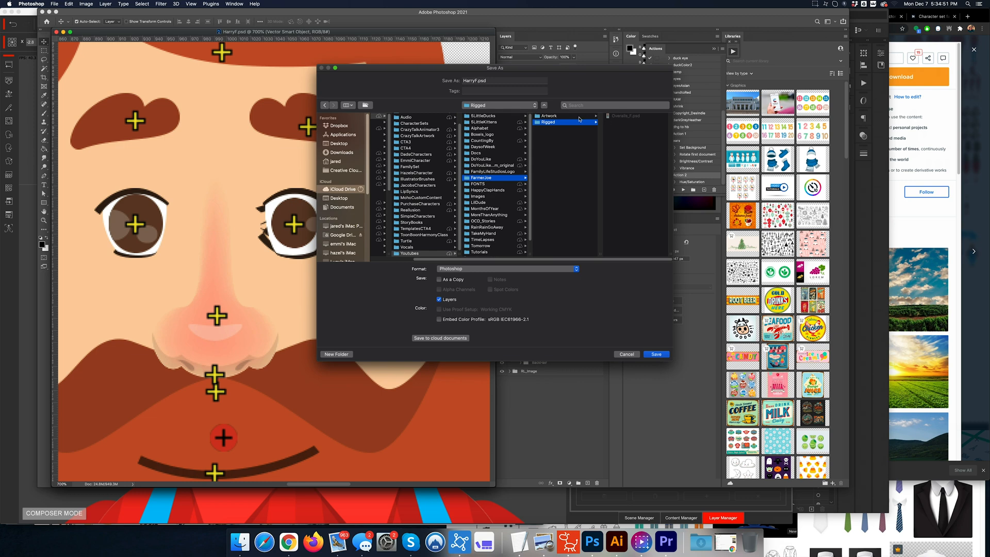
Step: Save the PSD over Overalls_F.psd with Maximize Compatibility on, and close the document
{"action": "left_click", "coordinate": [621, 117]}
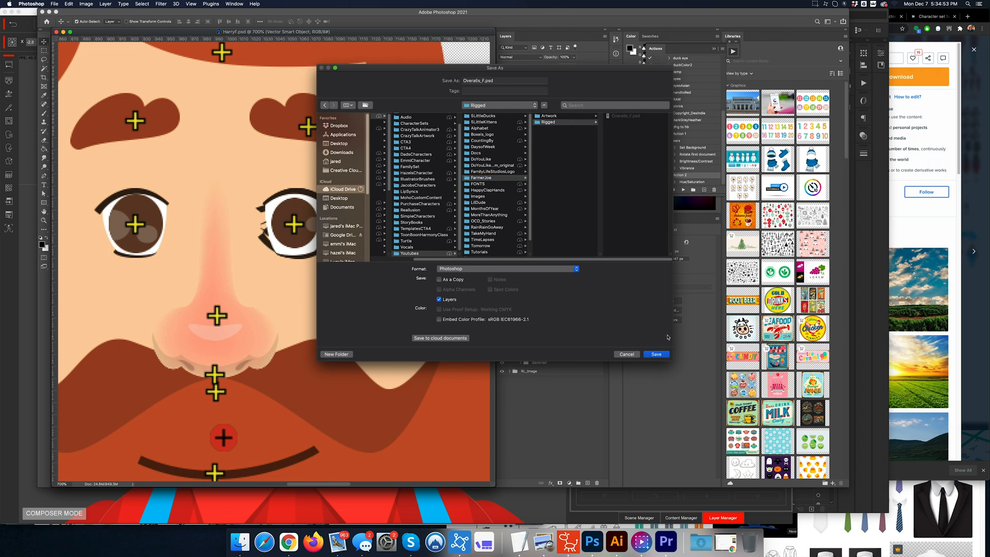
{"action": "left_click", "coordinate": [664, 354]}
{"action": "left_click", "coordinate": [549, 118]}
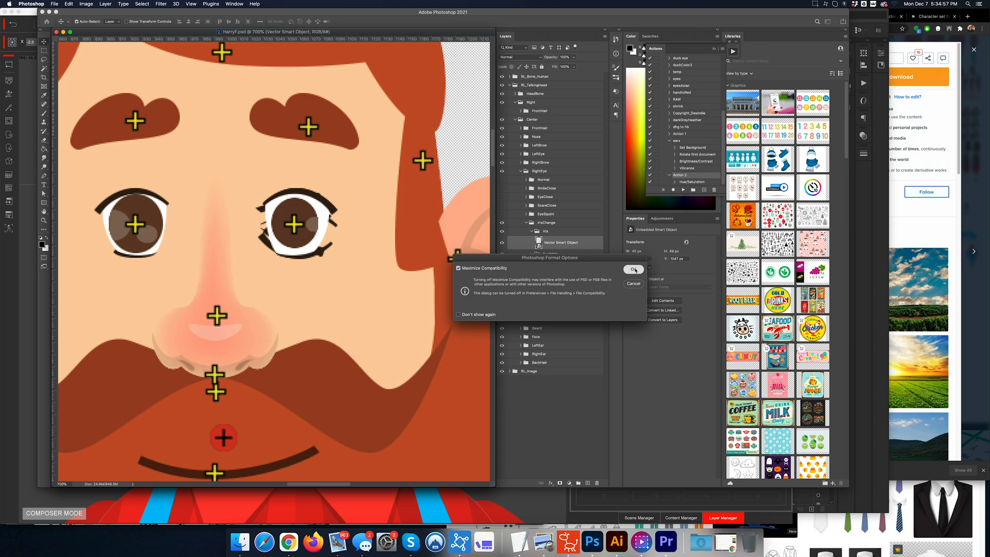
{"action": "left_click", "coordinate": [633, 269]}
{"action": "left_click_drag", "start_coordinate": [361, 388], "coordinate": [389, 268]}
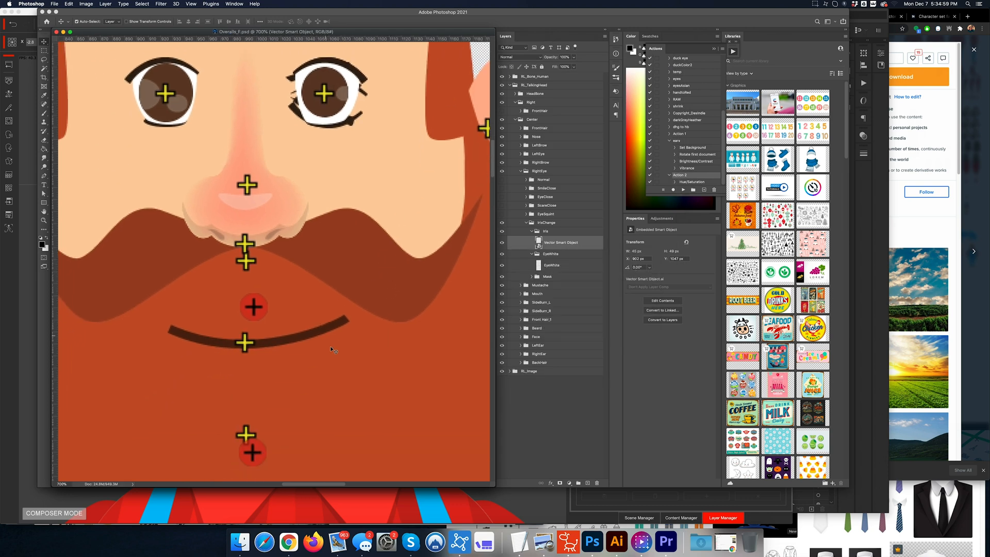
{"action": "key", "text": "super+w"}
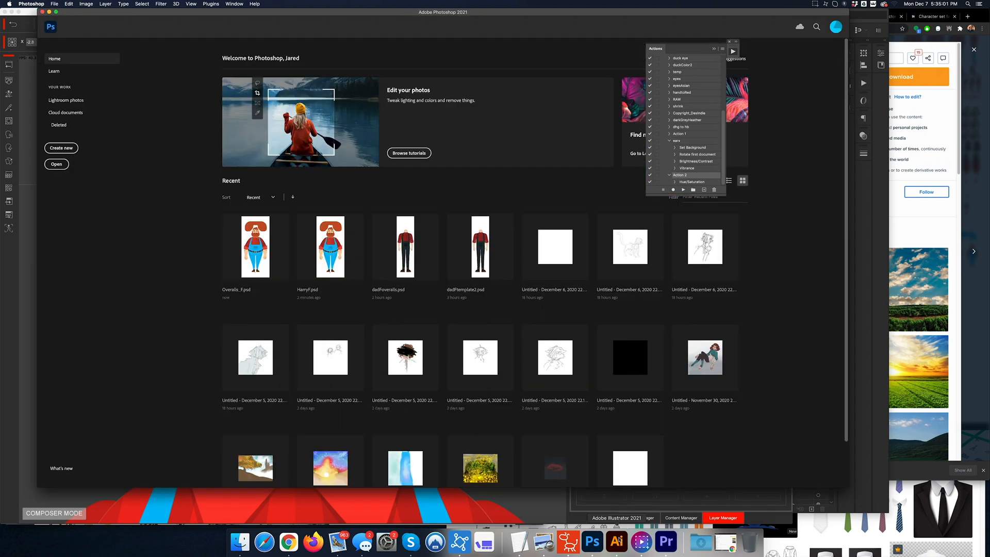
Step: Return to Cartoon Animator and leave Composer Mode for the stage, accepting the loss of the synced PSD connection
{"action": "left_click", "coordinate": [568, 542]}
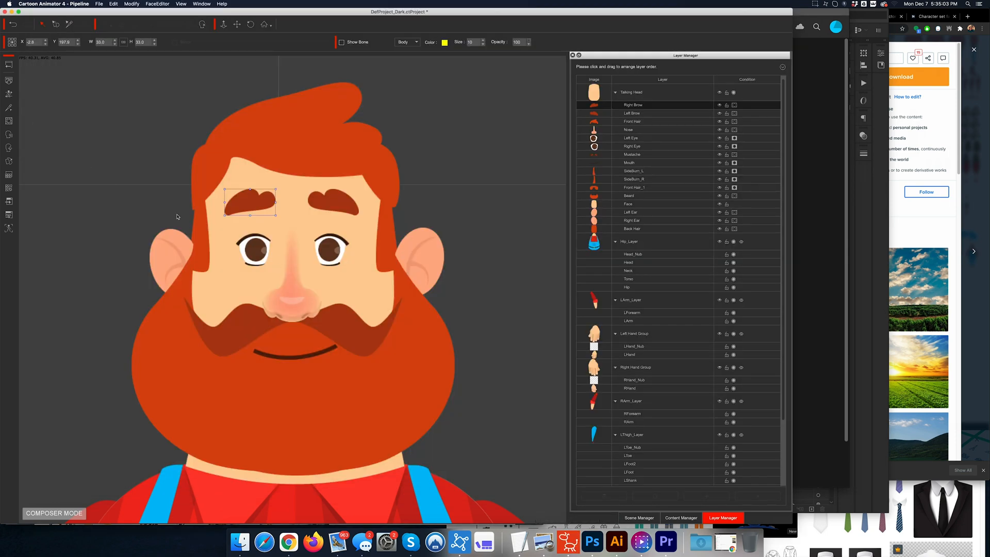
{"action": "scroll", "coordinate": [177, 217], "scroll_direction": "down", "scroll_amount": 5}
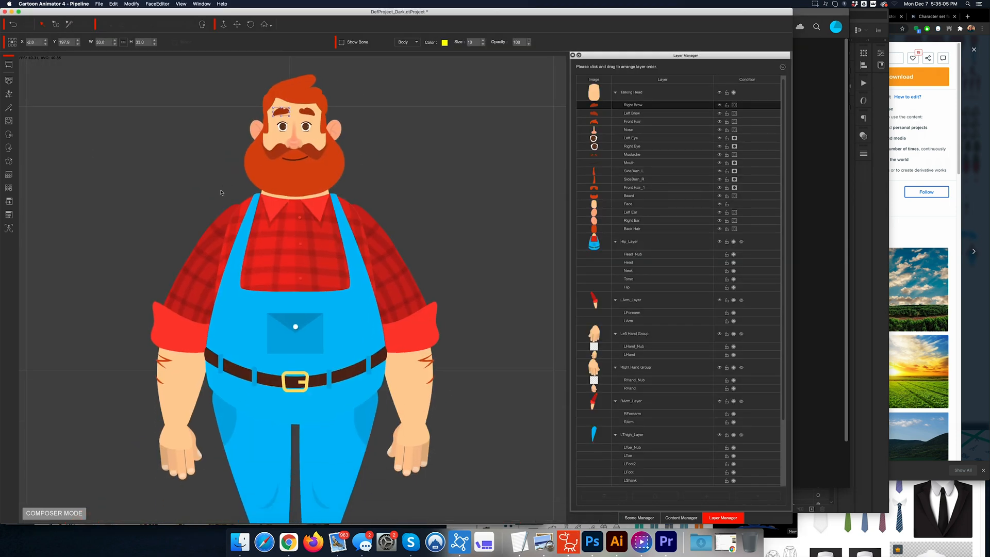
{"action": "scroll", "coordinate": [220, 216], "scroll_direction": "down", "scroll_amount": 3}
{"action": "left_click", "coordinate": [10, 65]}
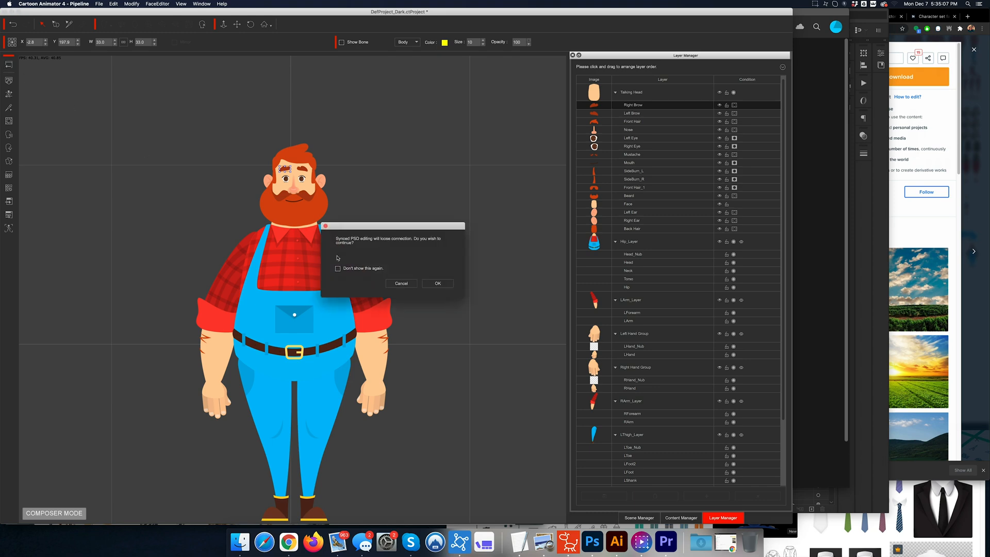
{"action": "left_click", "coordinate": [437, 284]}
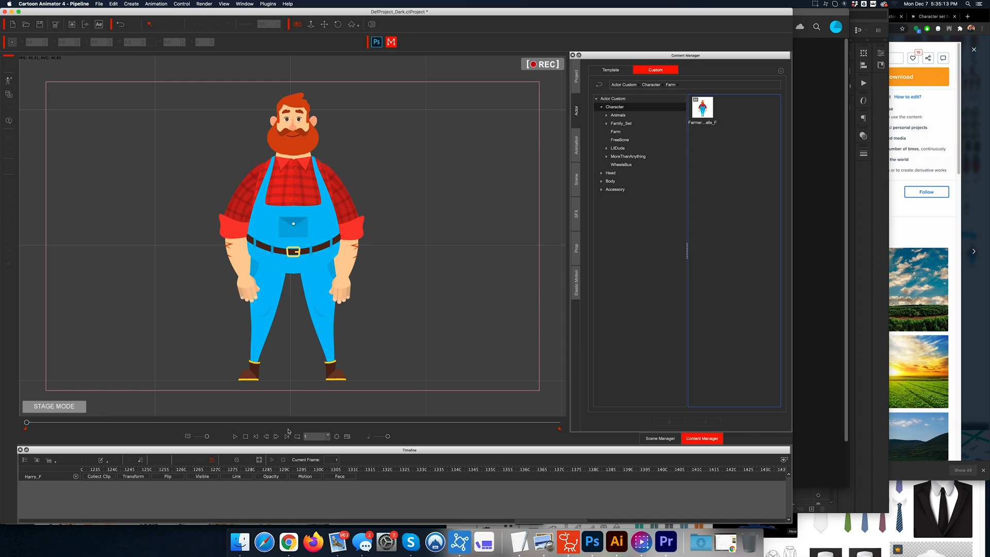
Step: Play the character's animation from the start and replay it to check the face and body motion
{"action": "left_click", "coordinate": [236, 437]}
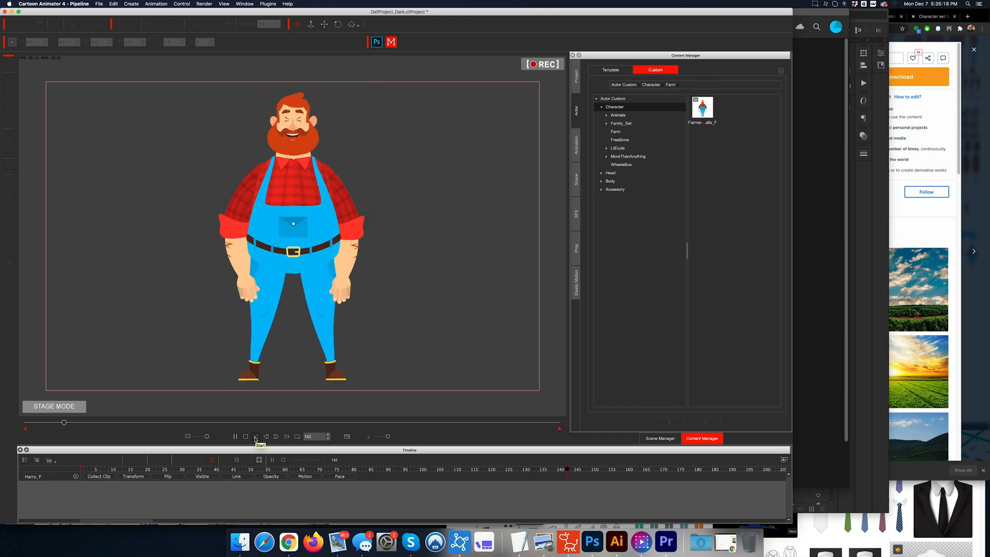
{"action": "left_click", "coordinate": [255, 437]}
{"action": "left_click", "coordinate": [236, 436]}
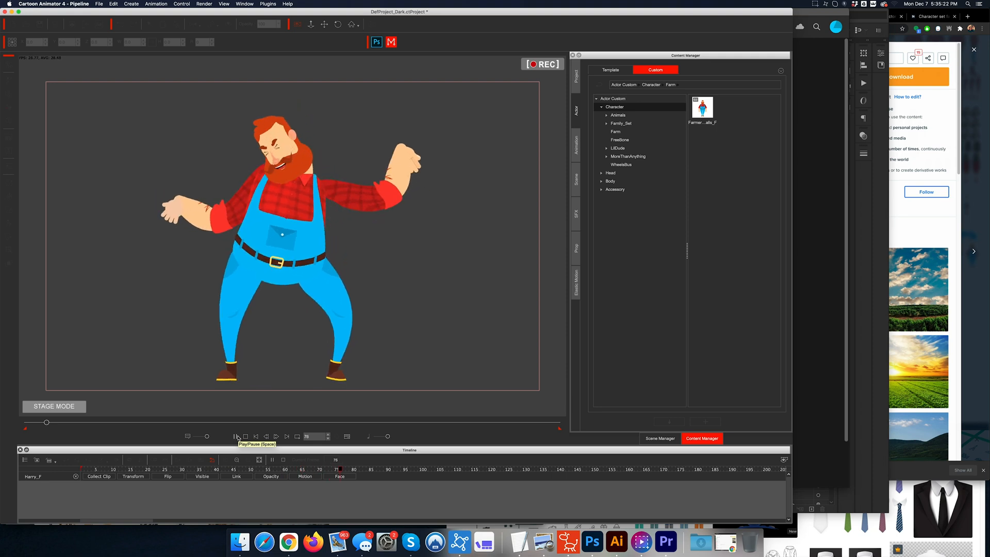
{"action": "left_click", "coordinate": [256, 437]}
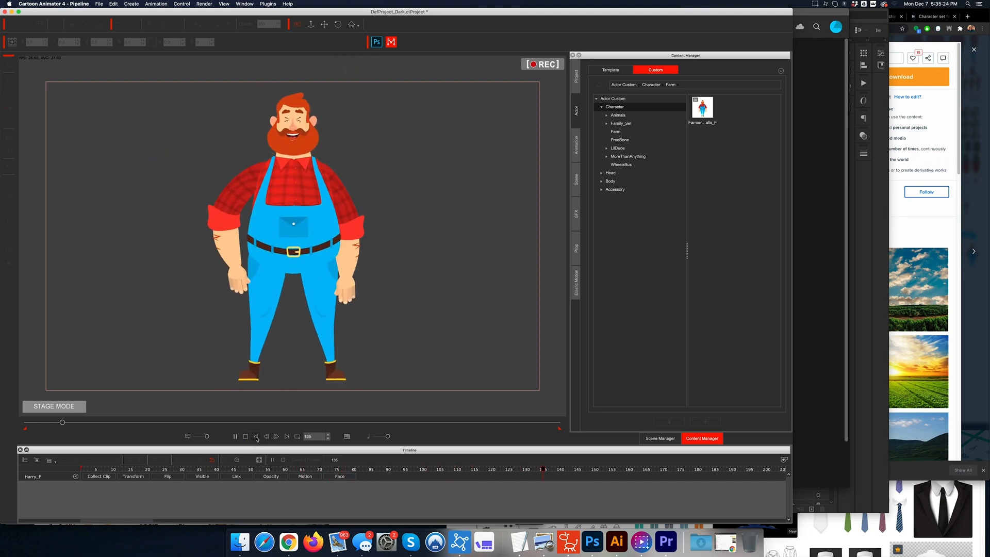
Step: At frame 143, apply the first Roger motion in the fifth row of the _G3 360 Perform templates to the character
{"action": "left_click_drag", "start_coordinate": [119, 470], "coordinate": [570, 470]}
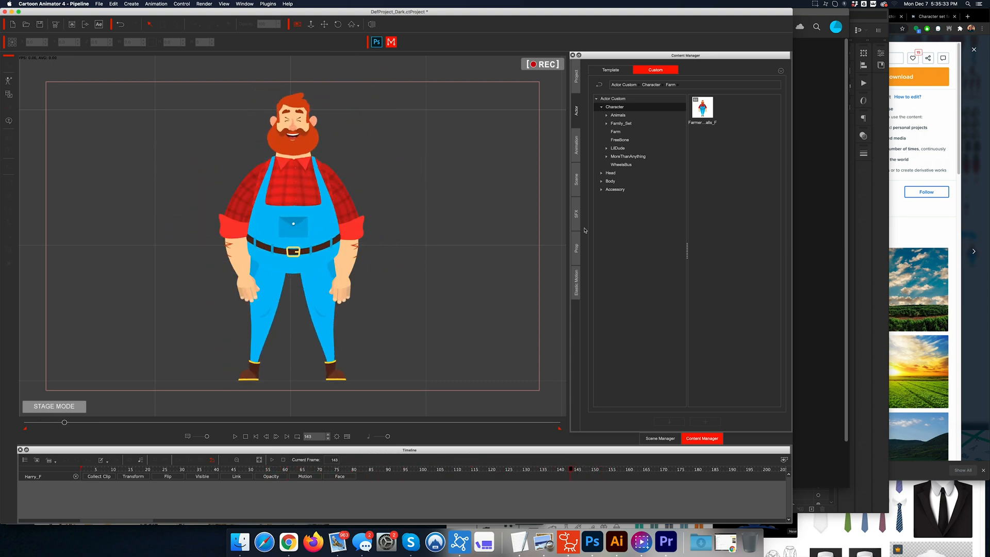
{"action": "left_click", "coordinate": [580, 145]}
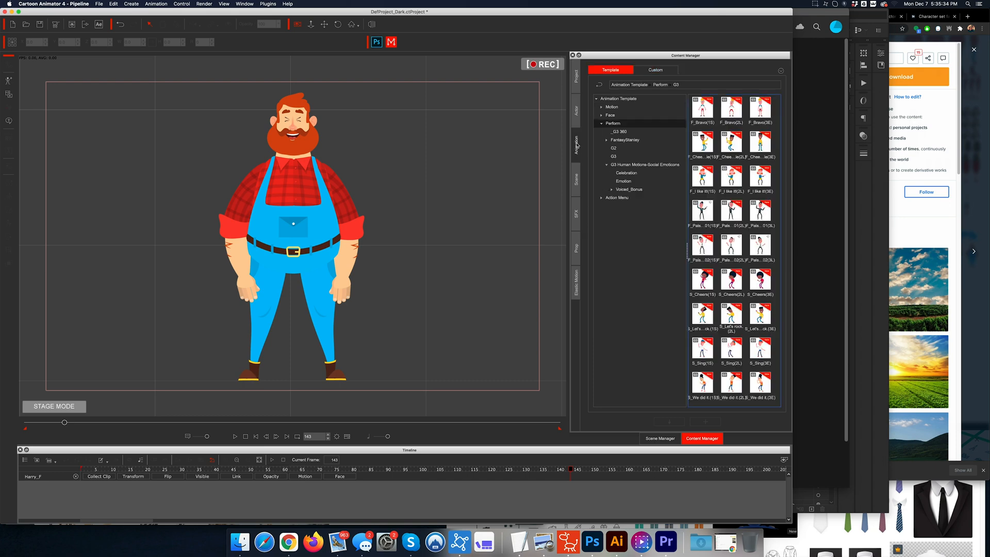
{"action": "left_click", "coordinate": [621, 132]}
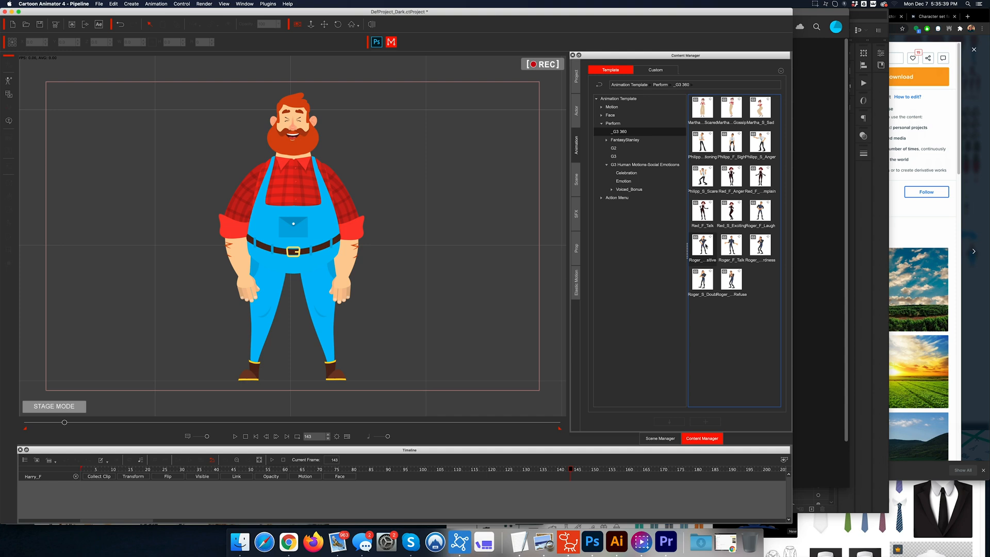
{"action": "left_click_drag", "start_coordinate": [702, 246], "coordinate": [346, 256]}
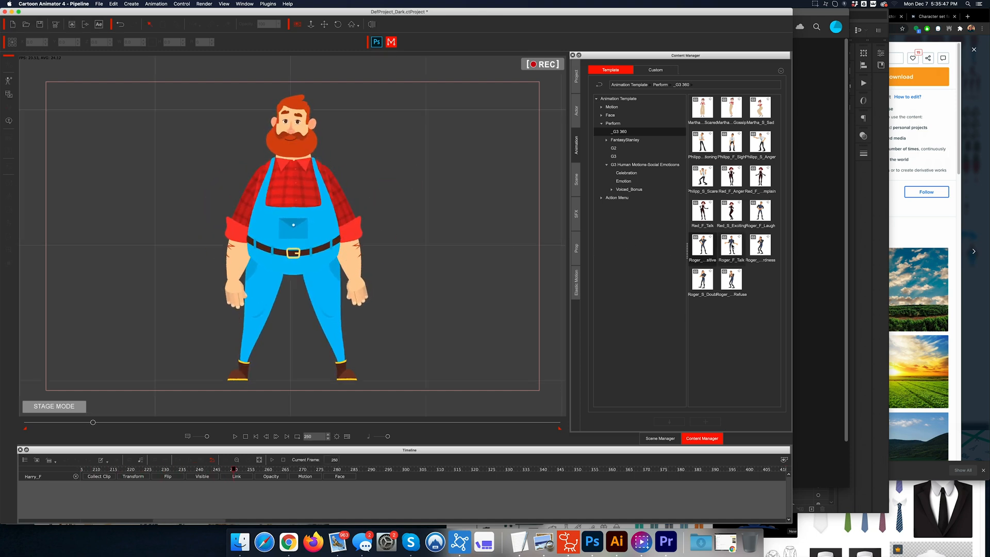
Step: Move the playhead to frame 254 and apply the Roger_F_Talk motion to the character
{"action": "left_click_drag", "start_coordinate": [238, 470], "coordinate": [221, 455]}
{"action": "left_click_drag", "start_coordinate": [144, 463], "coordinate": [248, 472]}
{"action": "left_click_drag", "start_coordinate": [731, 245], "coordinate": [301, 211]}
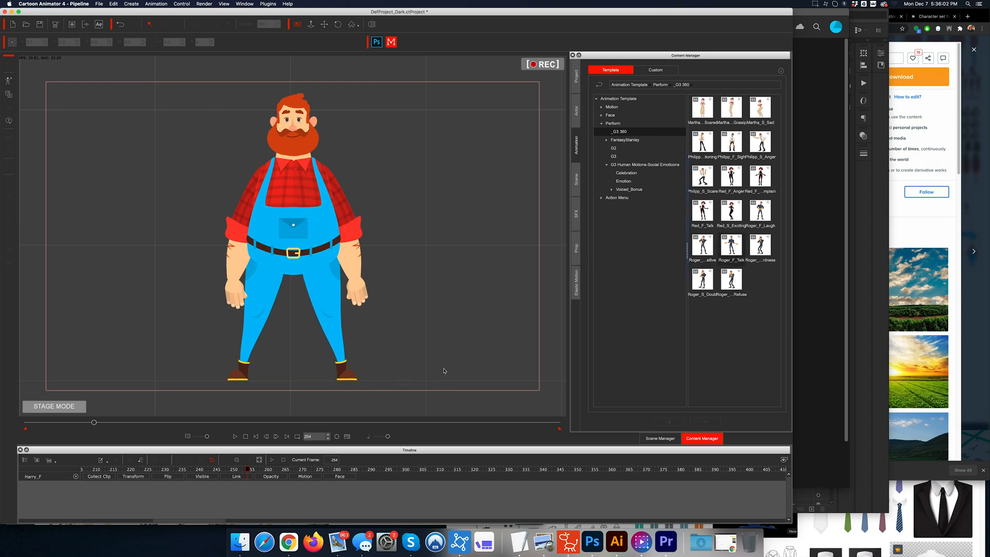
Step: Preview the added talk motion, and replay the whole animation from the first frame before stopping it
{"action": "key", "text": "space"}
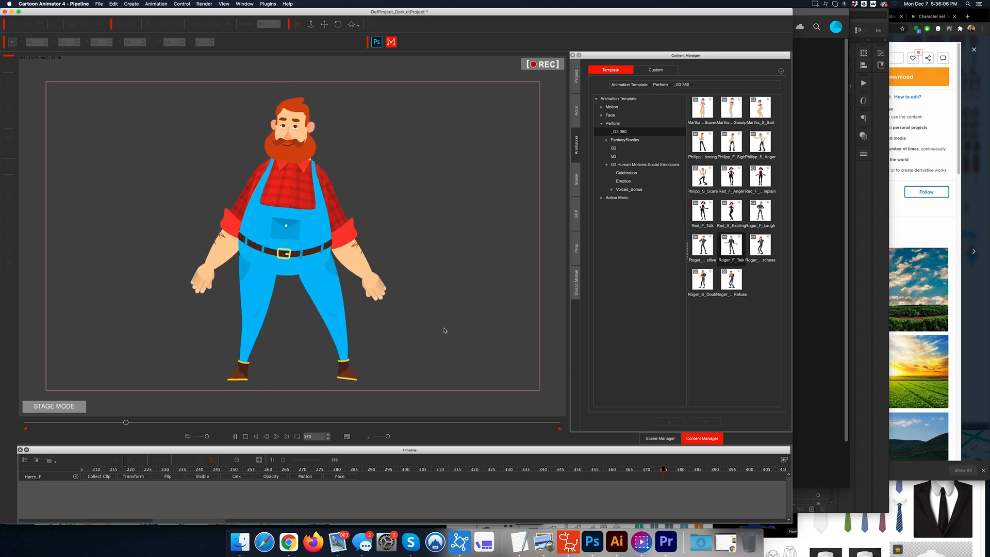
{"action": "key", "text": "space"}
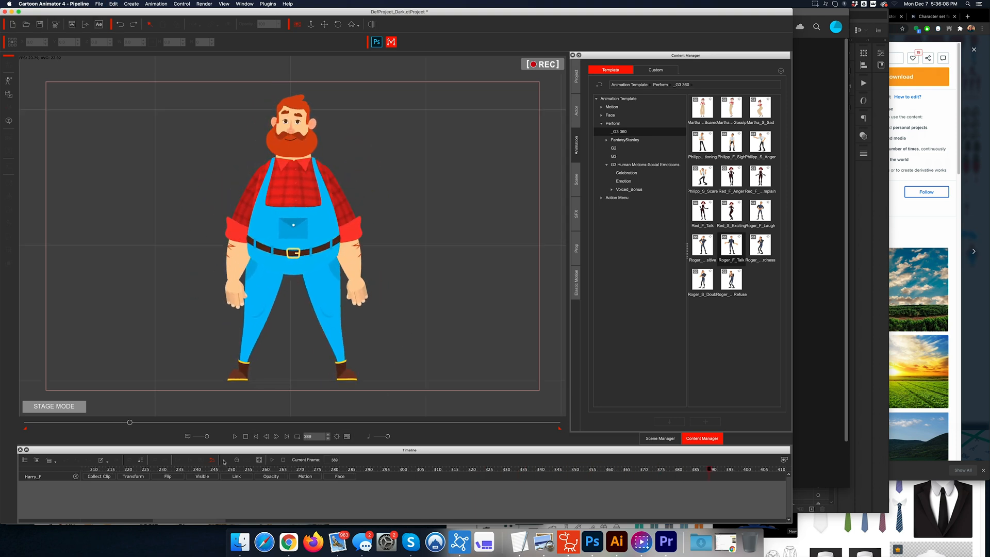
{"action": "left_click", "coordinate": [256, 437]}
{"action": "key", "text": "space"}
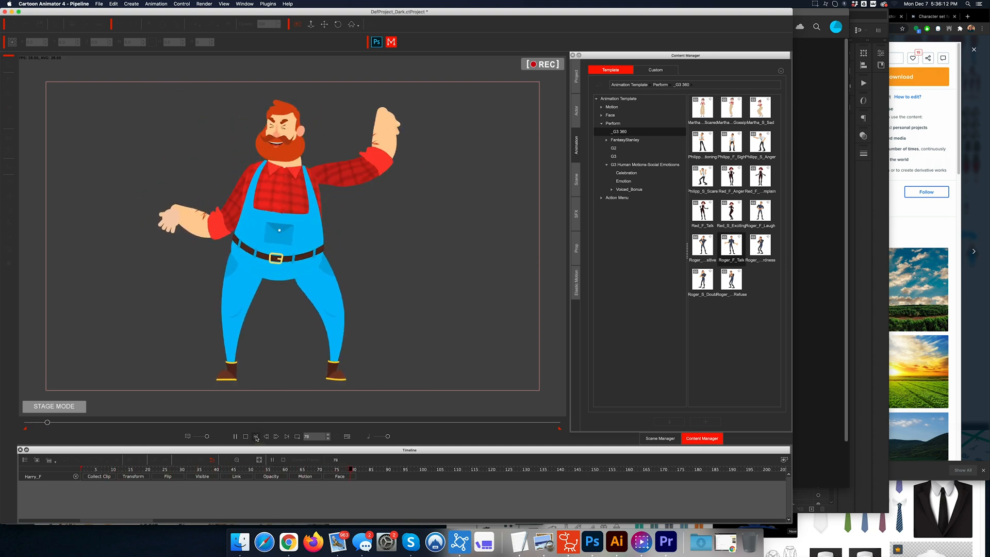
{"action": "left_click", "coordinate": [245, 436]}
Step: Reset all animation data in the project, show the Scene Manager and select the farmer character on the stage
{"action": "right_click", "coordinate": [312, 207]}
{"action": "left_click", "coordinate": [392, 251]}
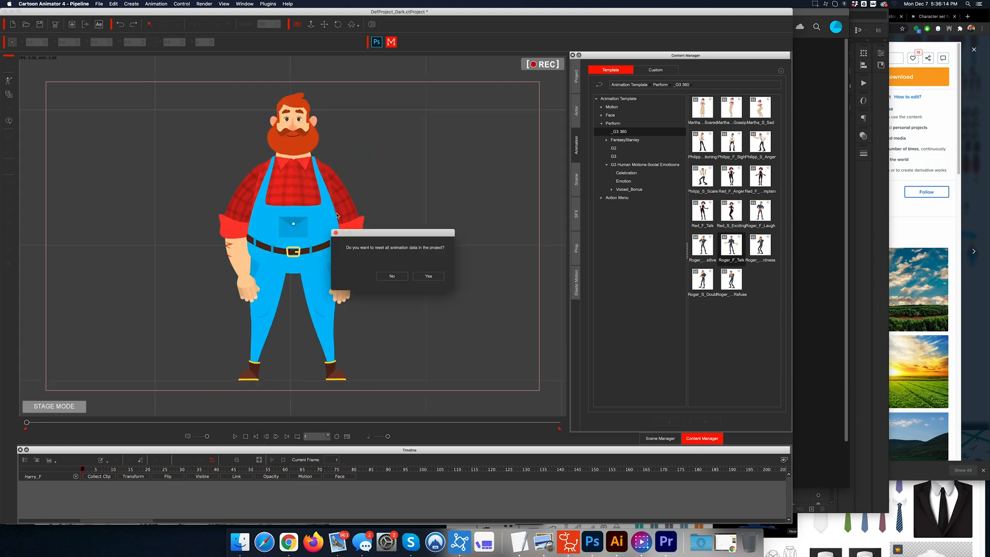
{"action": "left_click", "coordinate": [428, 276]}
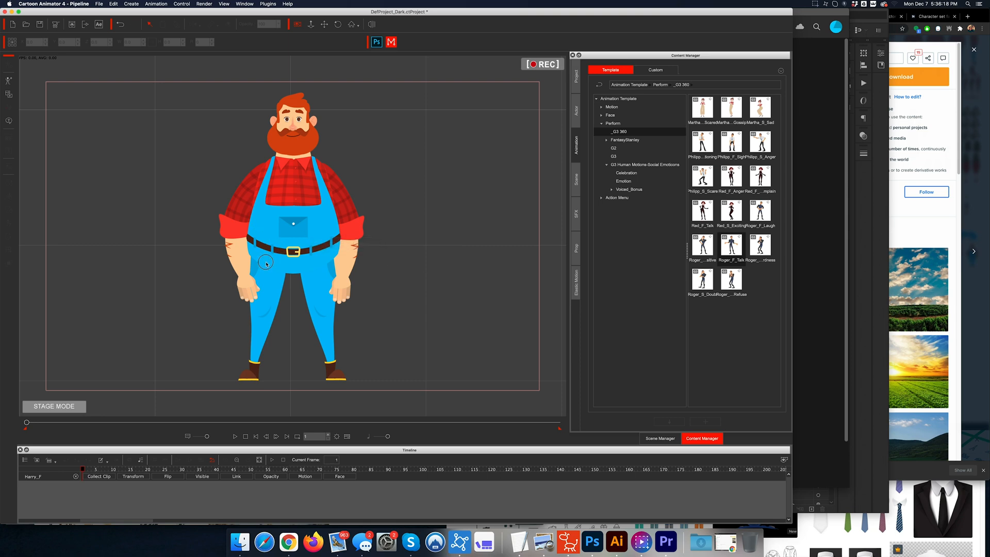
{"action": "left_click", "coordinate": [657, 438]}
{"action": "left_click", "coordinate": [278, 208]}
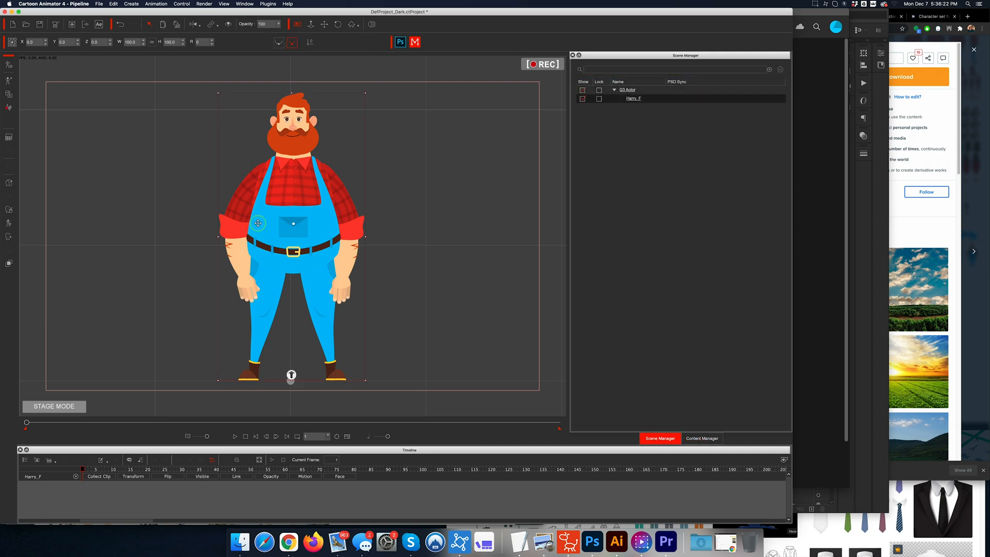
Step: At the first frame, apply the first Roger motion in the fifth row of the _G3 360 Perform templates to the character and preview it
{"action": "right_click", "coordinate": [258, 223]}
{"action": "left_click", "coordinate": [439, 355]}
{"action": "left_click", "coordinate": [700, 438]}
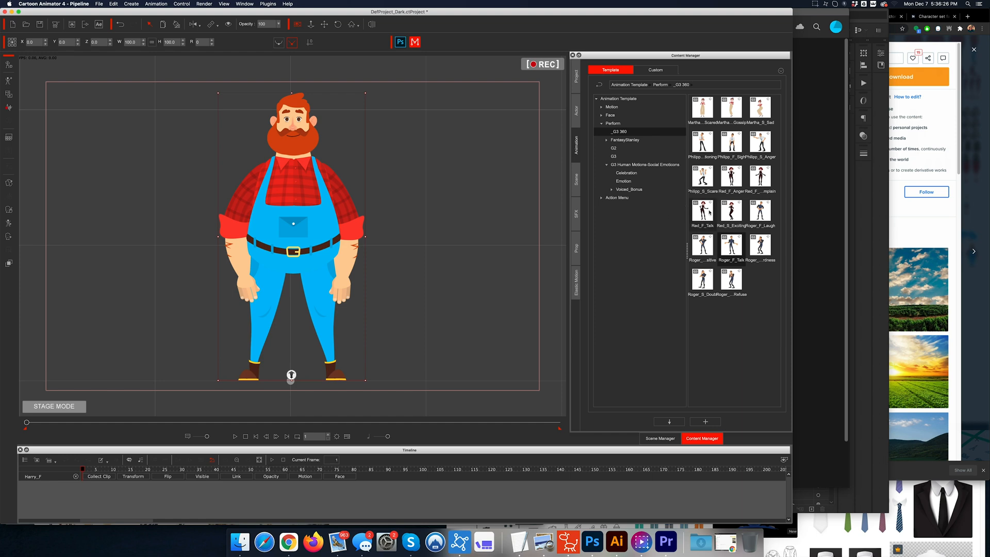
{"action": "left_click_drag", "start_coordinate": [702, 247], "coordinate": [312, 237]}
{"action": "key", "text": "XF86AudioRaiseVolume"}
{"action": "key", "text": "space"}
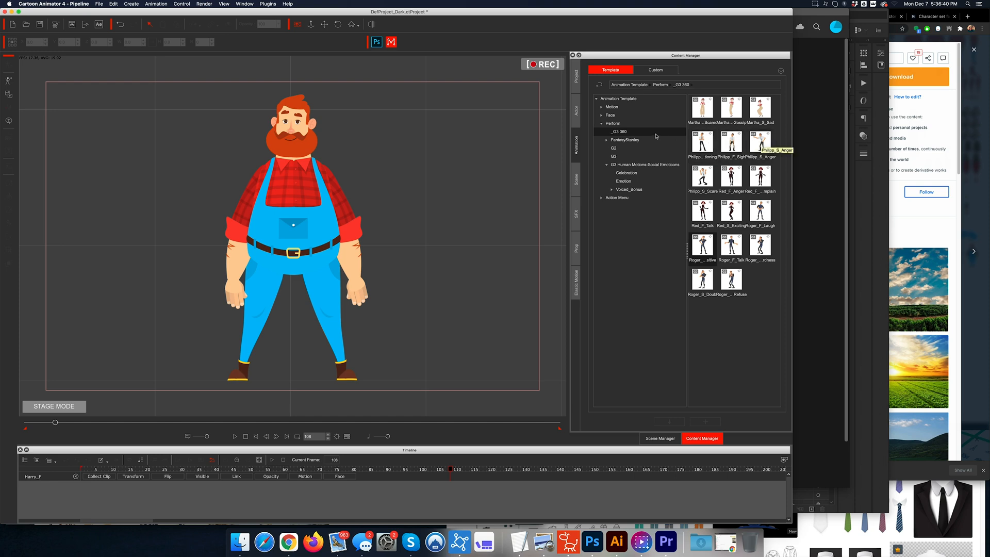
Step: Browse the Perform templates in FantasyStanley's Conversation_Mood and Conversation_Mood2 and in the G3 social emotions Celebration folder
{"action": "double_click", "coordinate": [624, 139]}
{"action": "left_click", "coordinate": [626, 148]}
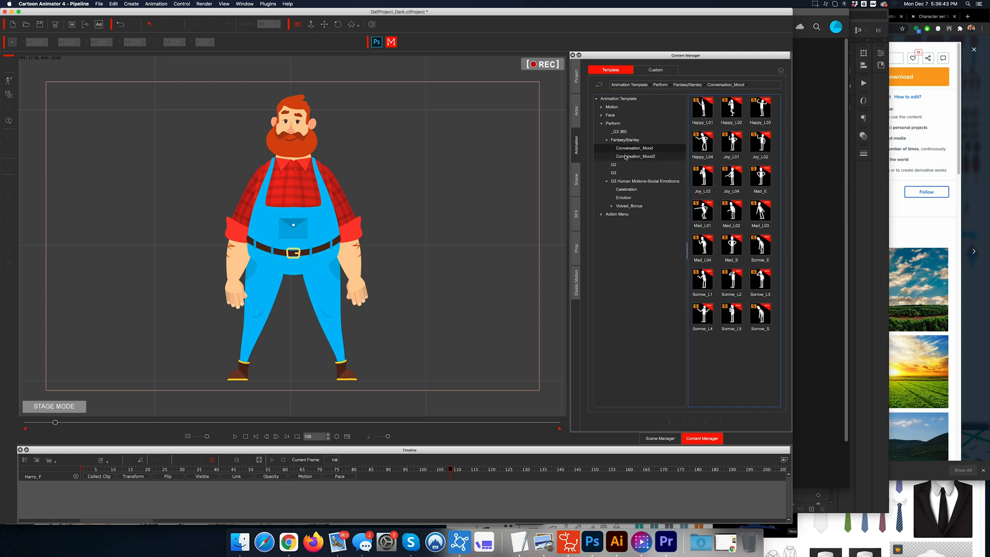
{"action": "left_click", "coordinate": [625, 156]}
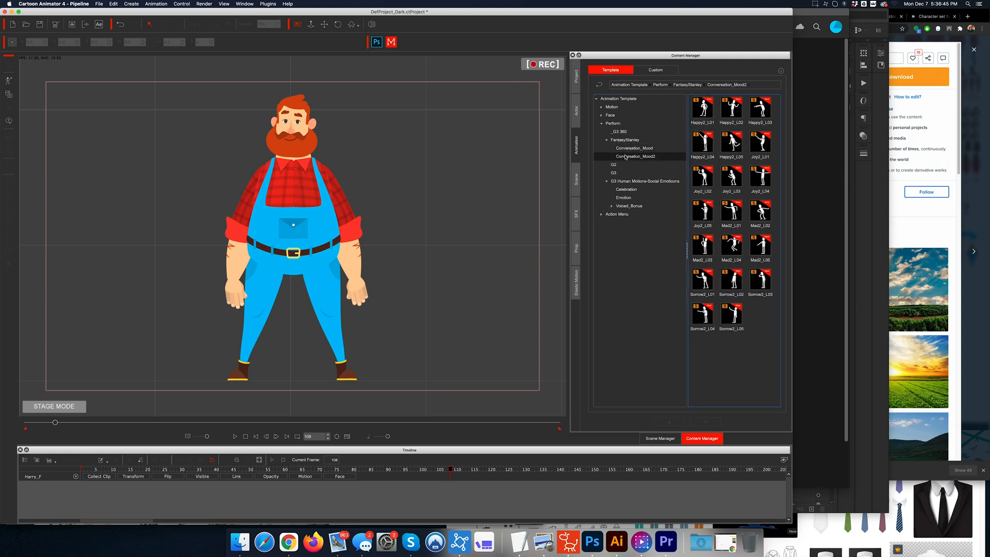
{"action": "left_click", "coordinate": [618, 173]}
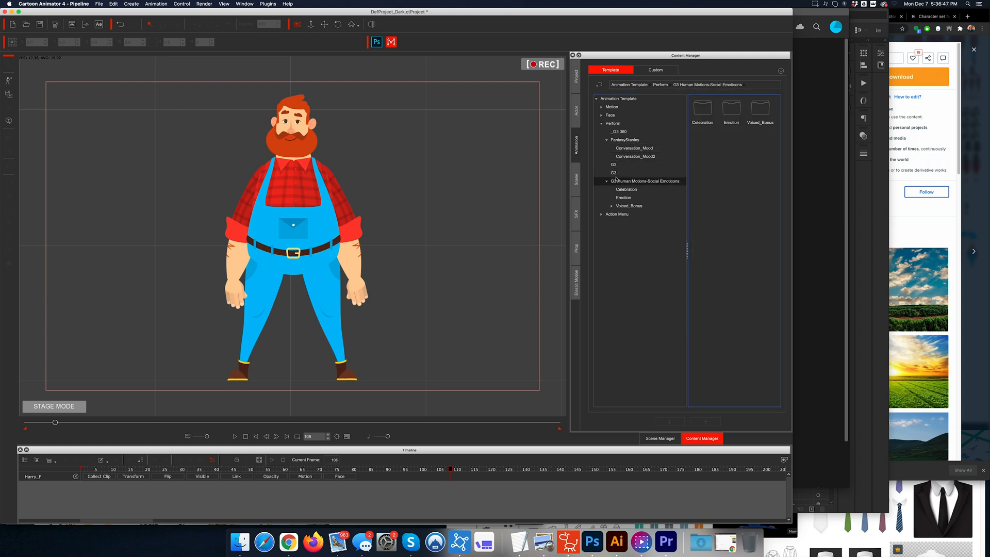
{"action": "left_click", "coordinate": [623, 190]}
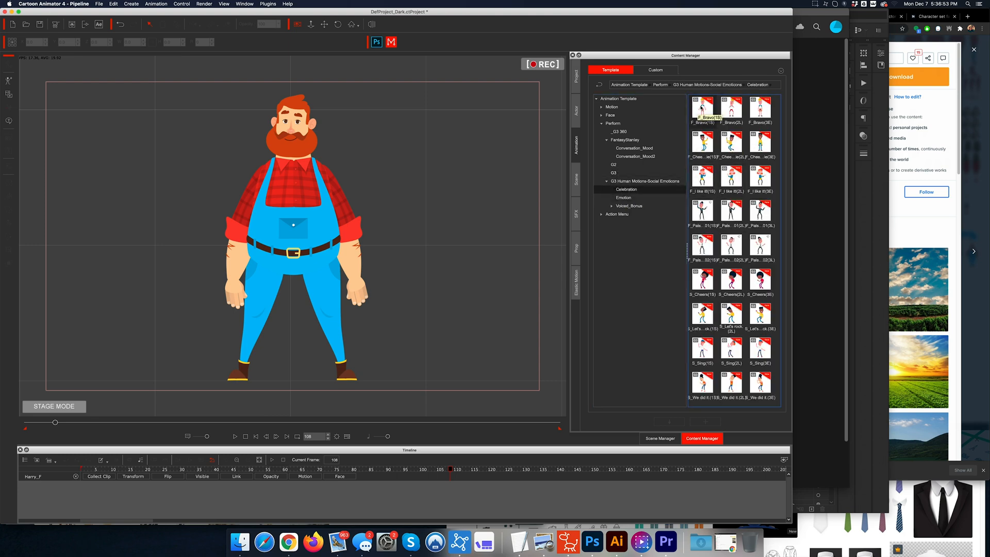
{"action": "mouse_move", "coordinate": [701, 108]}
{"action": "left_mouse_down"}
{"action": "mouse_move", "coordinate": [519, 188]}
{"action": "mouse_move", "coordinate": [709, 118]}
{"action": "left_mouse_up"}
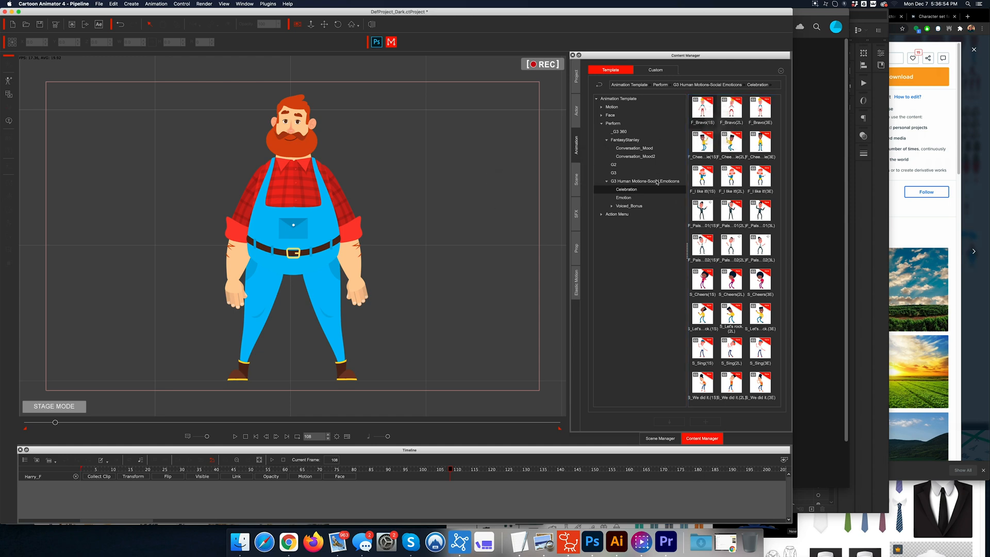
Step: At frame 108, apply the F_Helpless motion from the Voiced_Bonus Emotion templates to the character and replay the animation from the first frame
{"action": "left_click", "coordinate": [625, 207]}
{"action": "left_click", "coordinate": [612, 206]}
{"action": "left_click", "coordinate": [629, 222]}
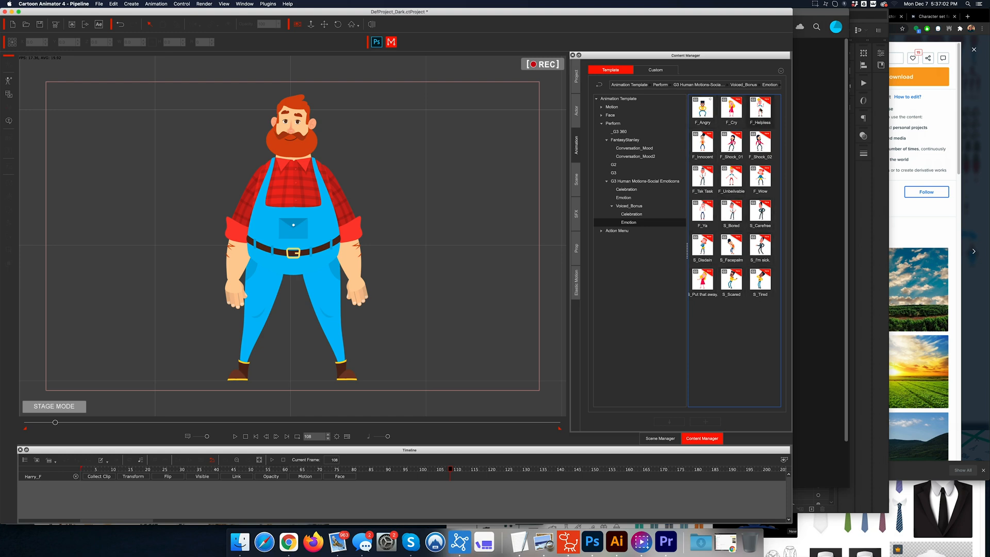
{"action": "left_click_drag", "start_coordinate": [760, 109], "coordinate": [311, 226]}
{"action": "left_click_drag", "start_coordinate": [417, 300], "coordinate": [415, 301]}
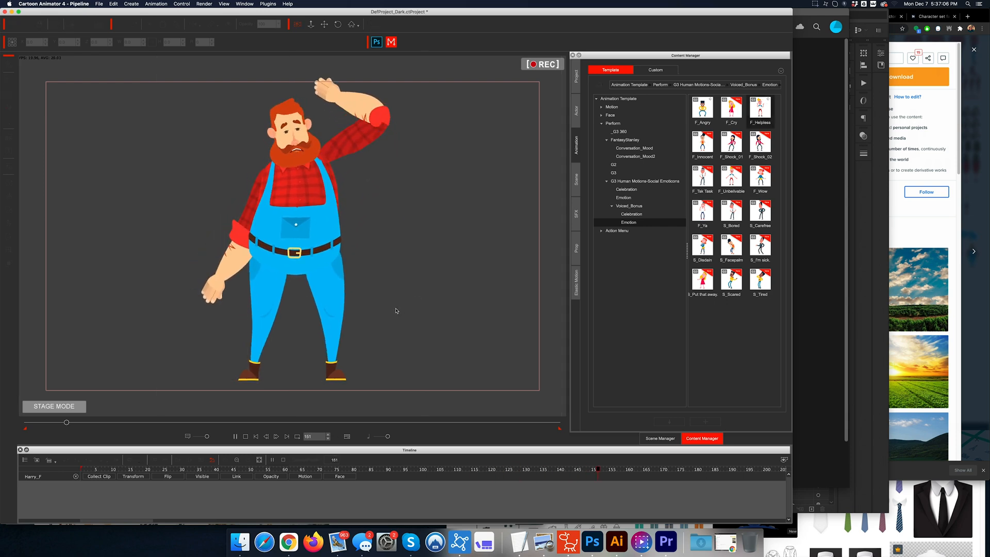
{"action": "left_click", "coordinate": [256, 436]}
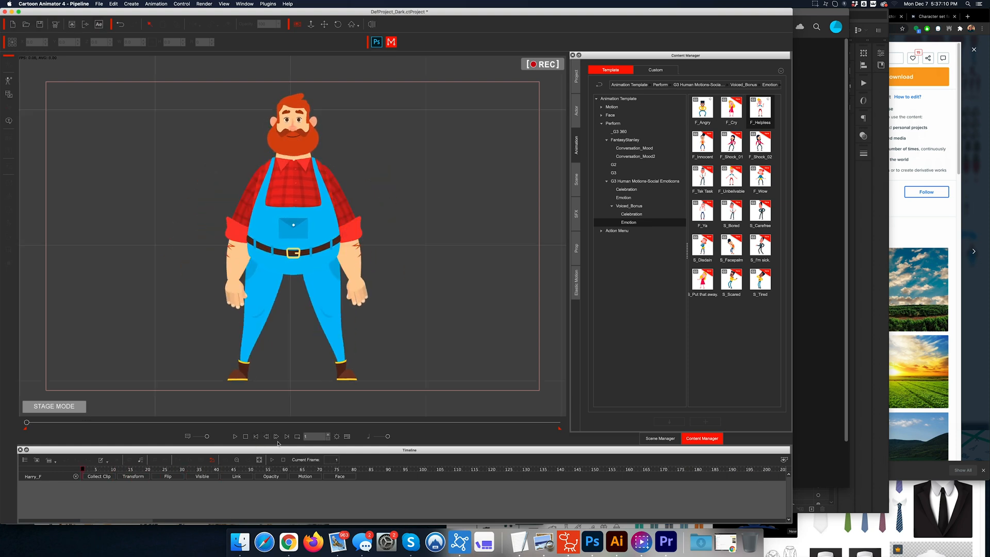
{"action": "left_click", "coordinate": [236, 436]}
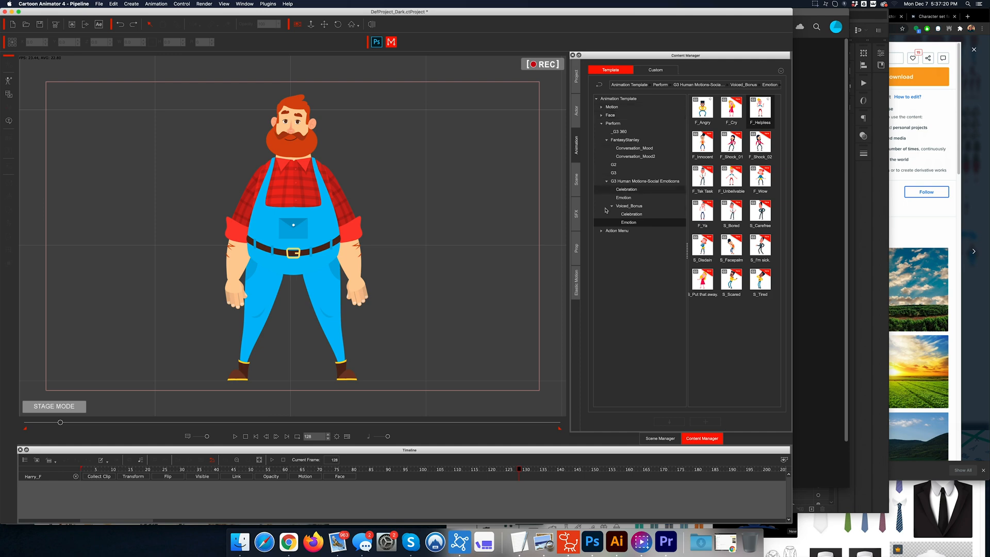
Step: Look through the Garage Pose, Kitchen and Outdoors motions in the G3 Human Motions-Family Life templates
{"action": "left_click", "coordinate": [601, 230]}
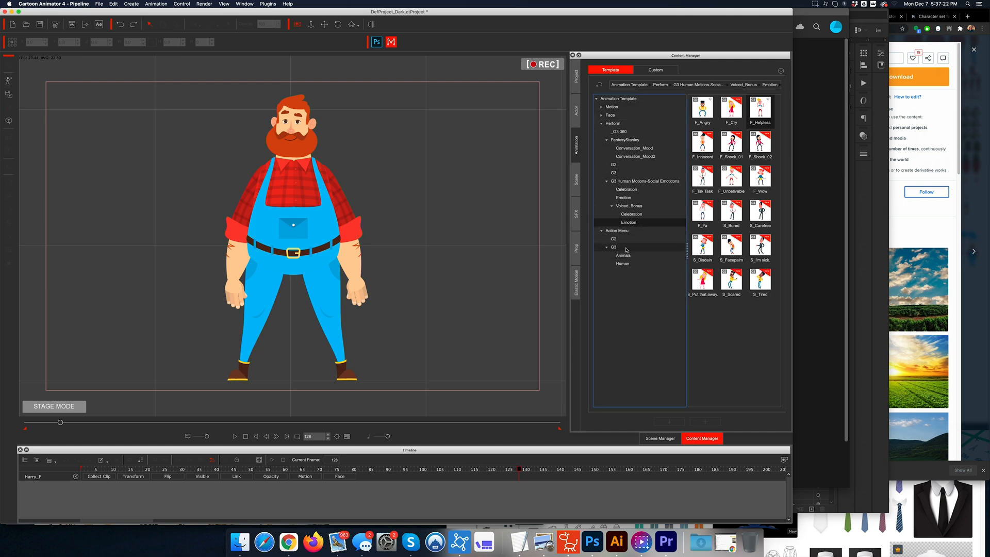
{"action": "left_click", "coordinate": [601, 107]}
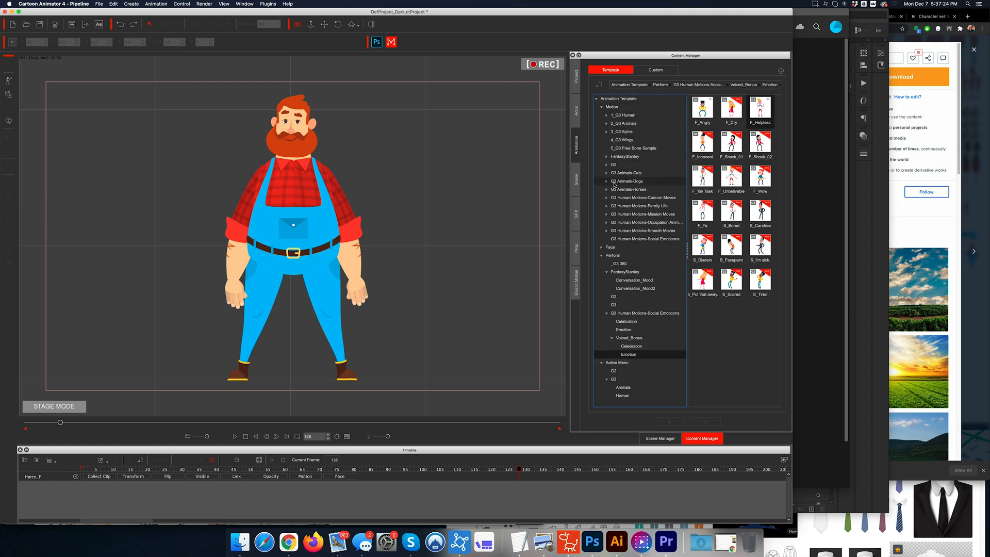
{"action": "left_click", "coordinate": [609, 207]}
{"action": "left_click", "coordinate": [607, 206]}
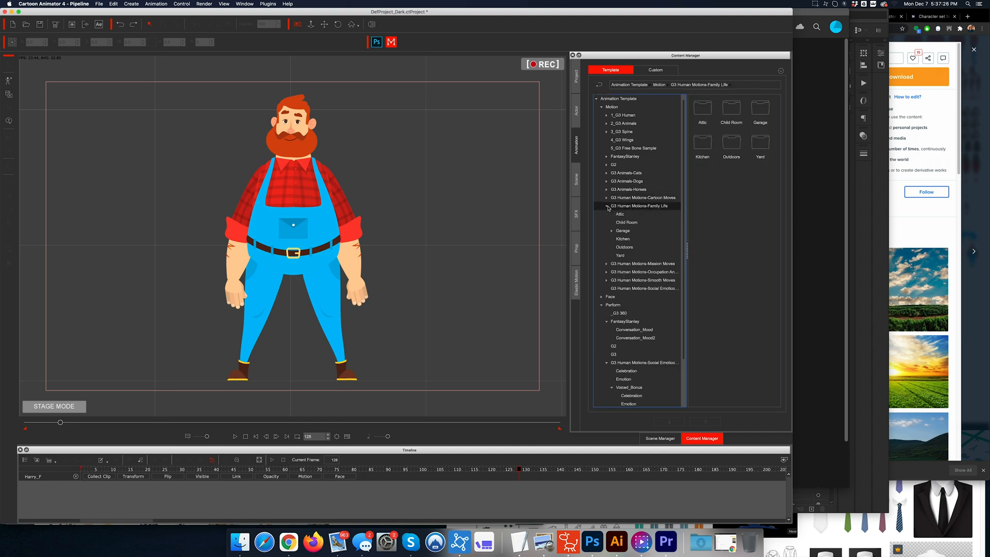
{"action": "left_click", "coordinate": [622, 230]}
{"action": "left_click", "coordinate": [611, 230]}
{"action": "left_click", "coordinate": [625, 241]}
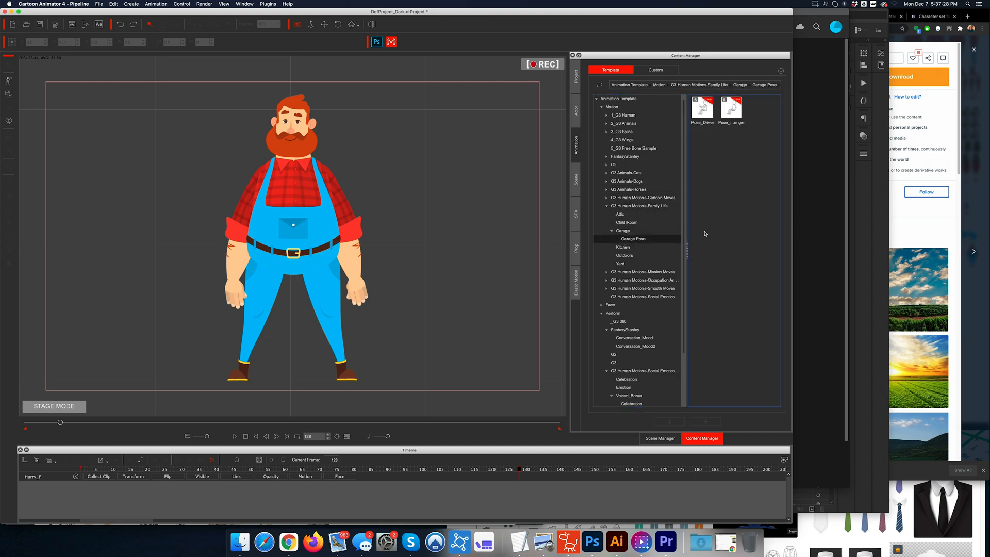
{"action": "left_click", "coordinate": [623, 247]}
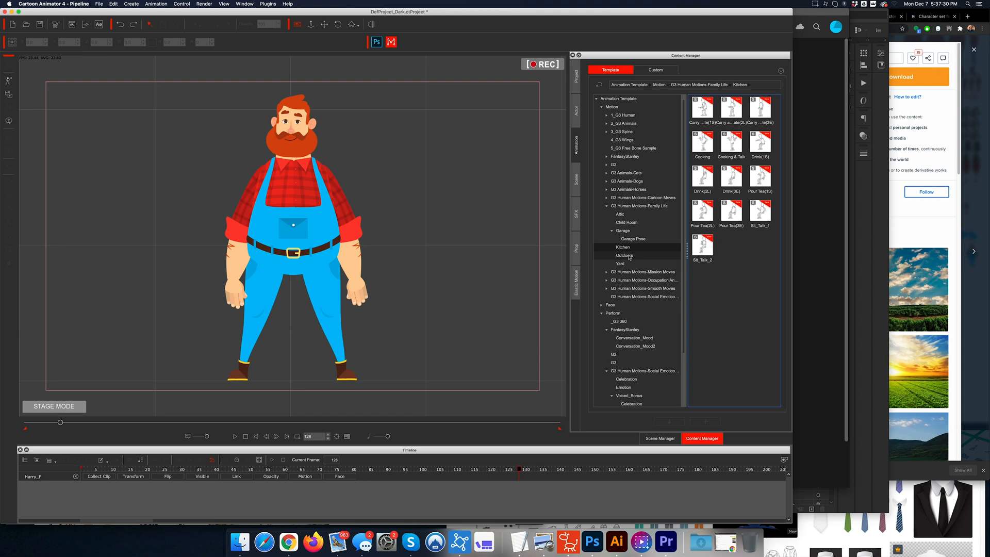
{"action": "left_click", "coordinate": [625, 255]}
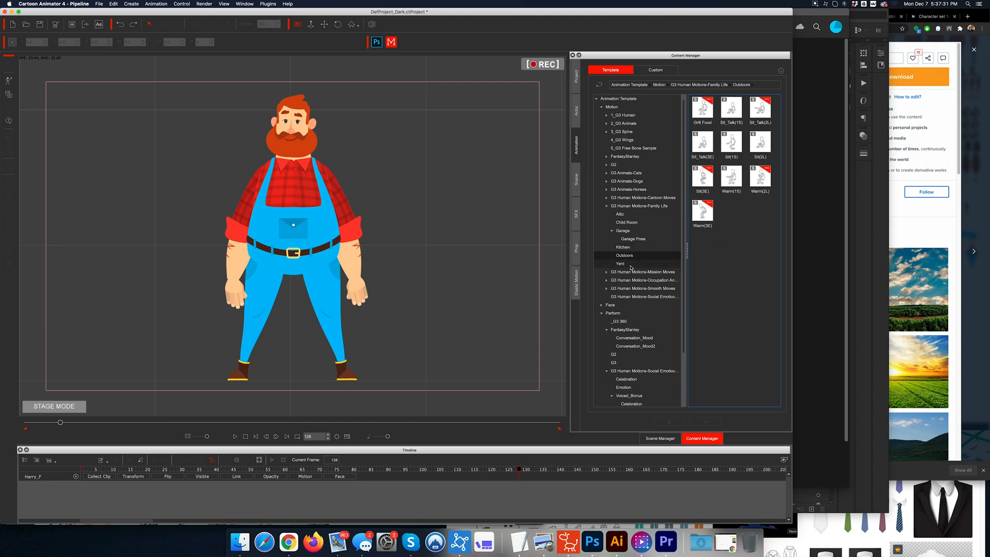
Step: Examine the Occupations motions in the G3 Human Motions occupation templates, including the Server & Waitress set
{"action": "left_click", "coordinate": [608, 281]}
{"action": "double_click", "coordinate": [625, 298]}
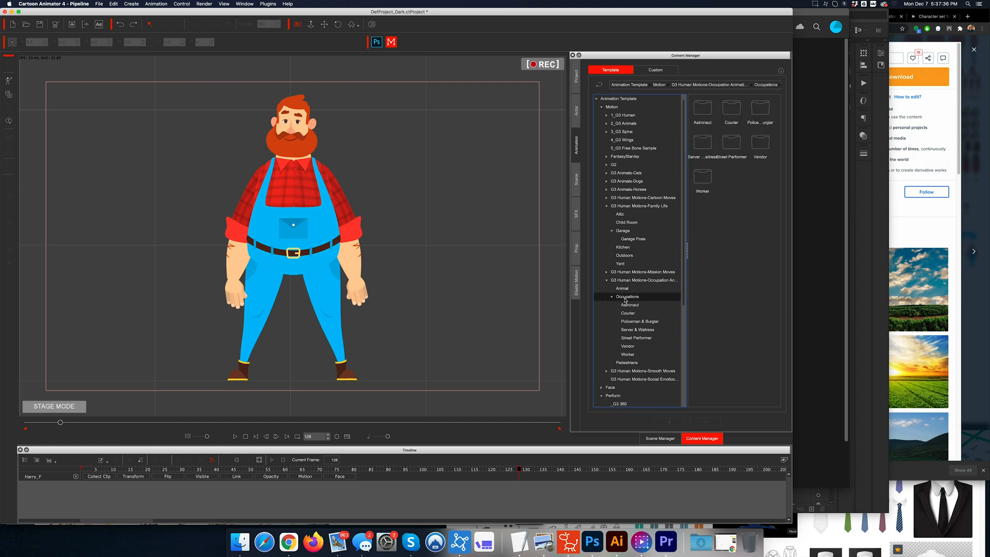
{"action": "scroll", "coordinate": [631, 309], "scroll_direction": "down", "scroll_amount": 4}
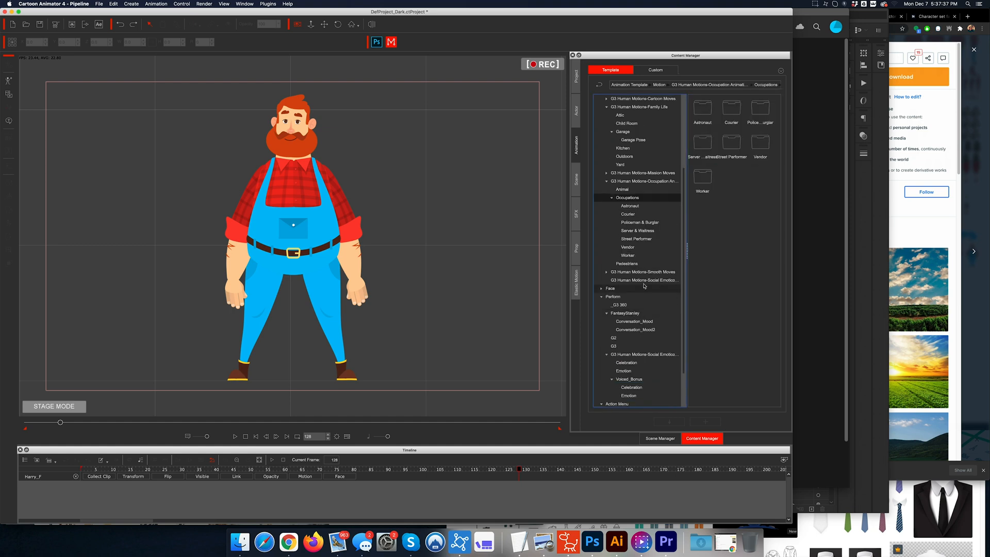
{"action": "left_click", "coordinate": [646, 256]}
{"action": "left_click", "coordinate": [651, 232]}
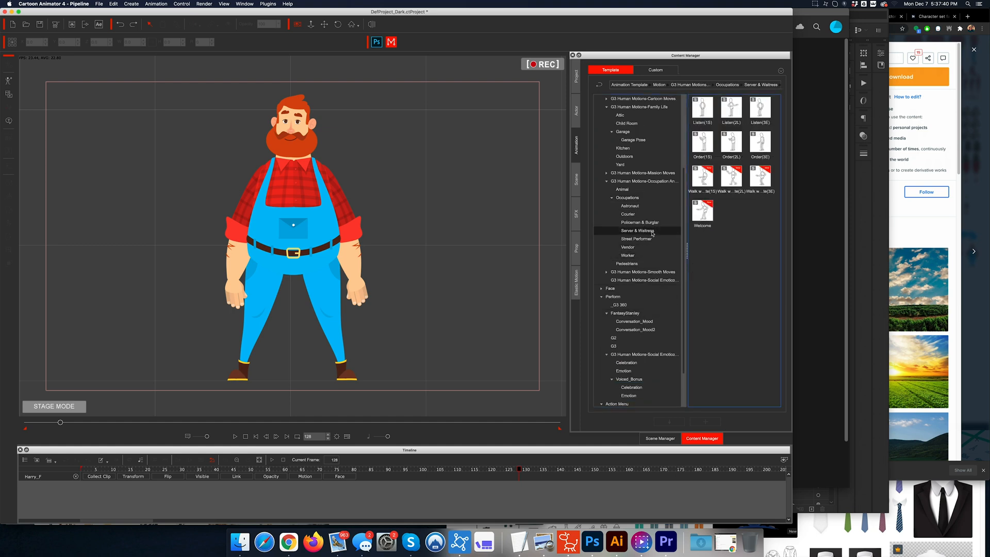
{"action": "scroll", "coordinate": [634, 155], "scroll_direction": "up", "scroll_amount": 4}
Step: Browse the Vogue Figures_Male and Elastic Folks_Side motions under 1_G3 Human, and open the Elastic Folks_Front Emotion motions
{"action": "left_click", "coordinate": [607, 115]}
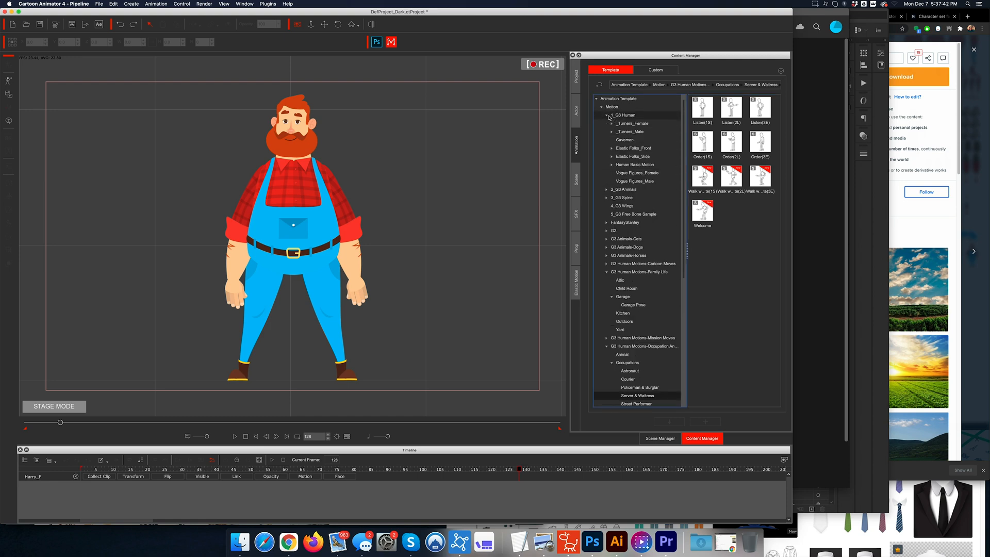
{"action": "left_click", "coordinate": [637, 181]}
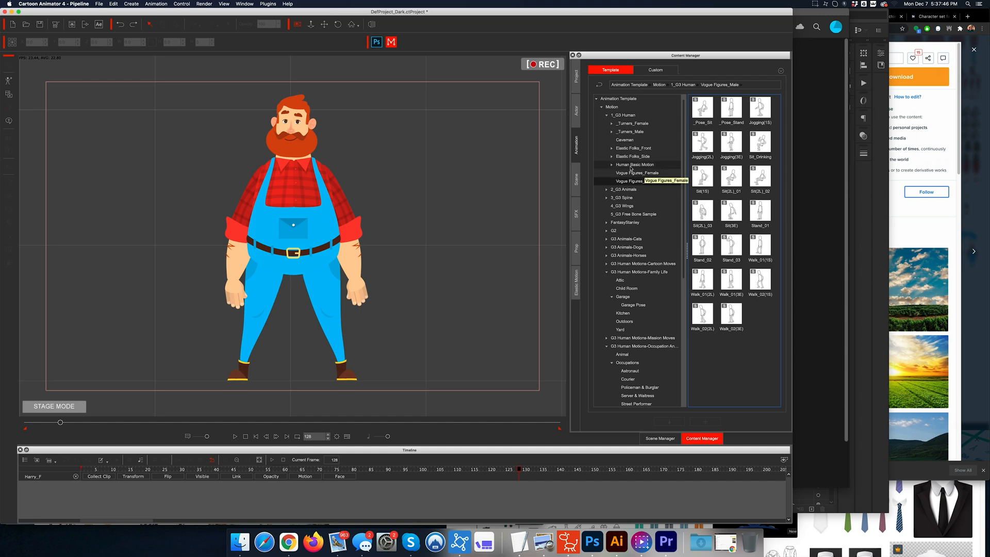
{"action": "left_click", "coordinate": [612, 156]}
{"action": "left_click", "coordinate": [628, 165]}
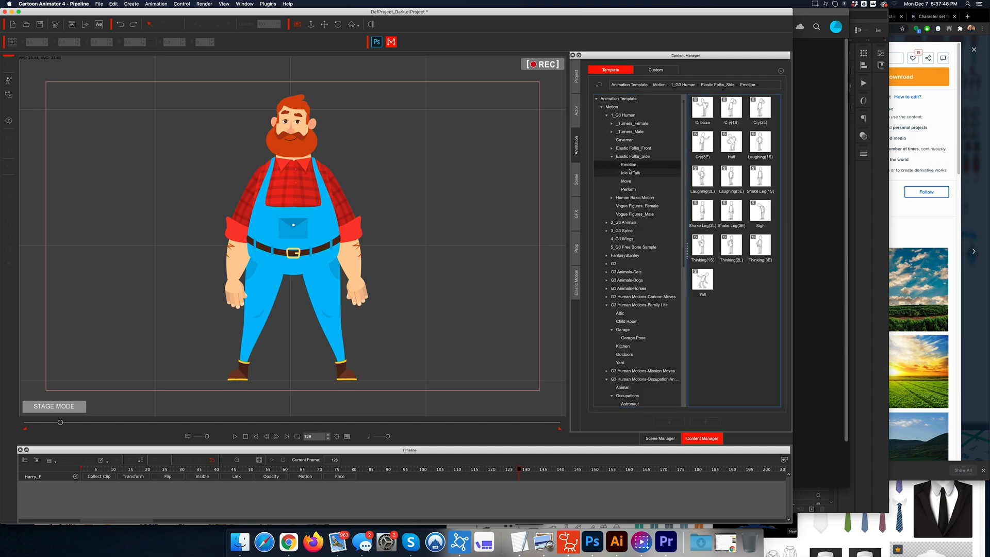
{"action": "left_click", "coordinate": [630, 173]}
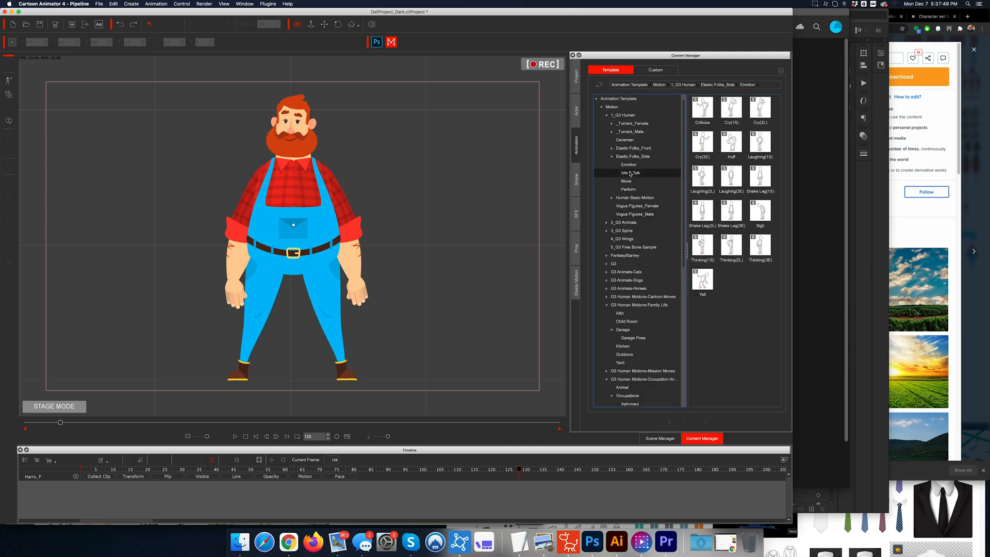
{"action": "left_click", "coordinate": [612, 148]}
{"action": "left_click", "coordinate": [628, 156]}
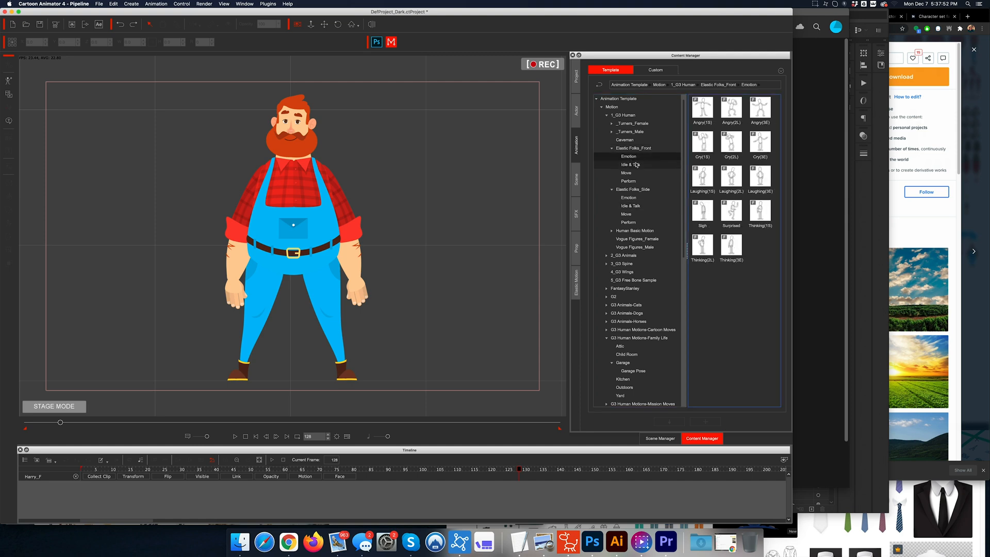
Step: Try the Angry(1S), Angry(2L) and Angry(3E) motions on the character from frame 128, replay the animation, and undo the angry motions
{"action": "left_click_drag", "start_coordinate": [703, 110], "coordinate": [348, 219]}
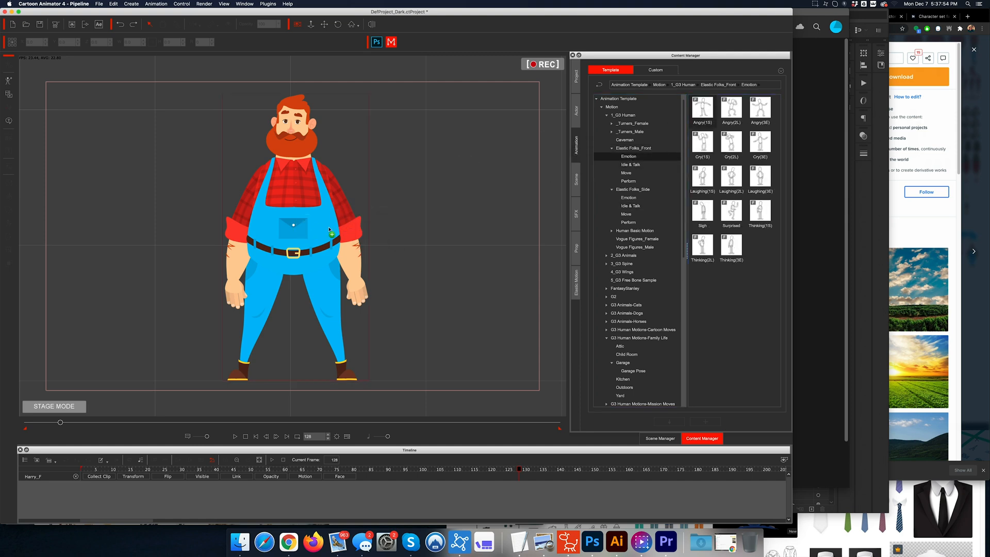
{"action": "left_click_drag", "start_coordinate": [731, 110], "coordinate": [263, 230]}
{"action": "key", "text": "space"}
{"action": "key", "text": "space"}
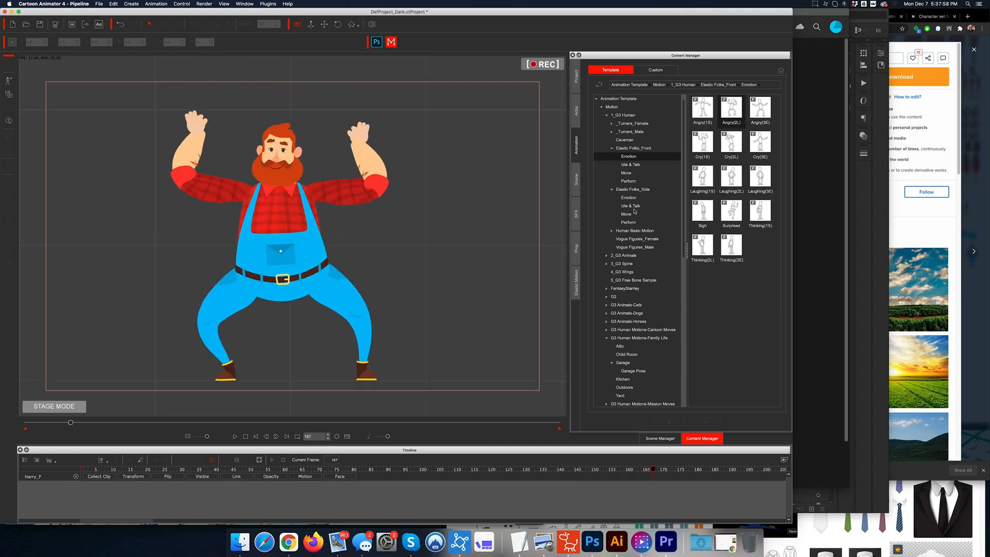
{"action": "left_click_drag", "start_coordinate": [760, 110], "coordinate": [291, 295]}
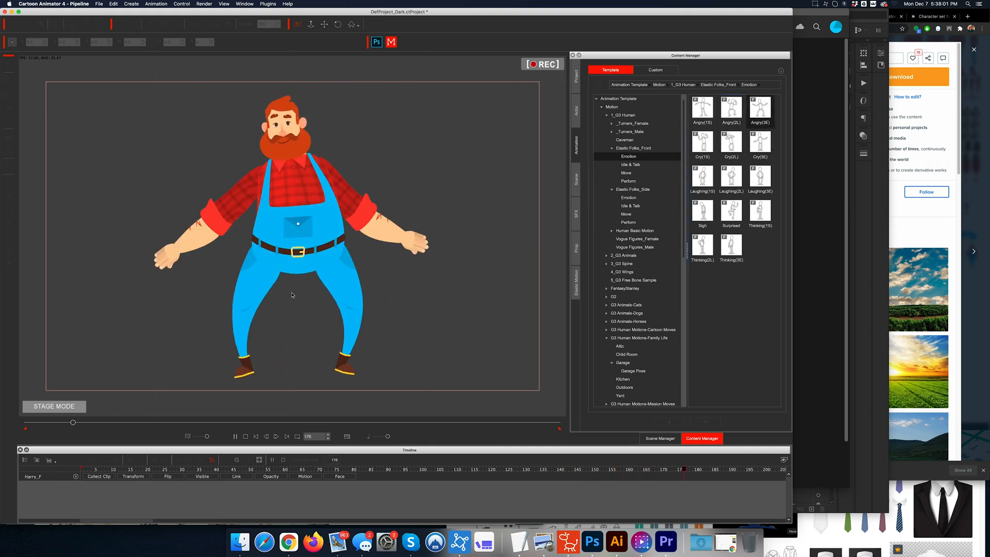
{"action": "left_click", "coordinate": [236, 436]}
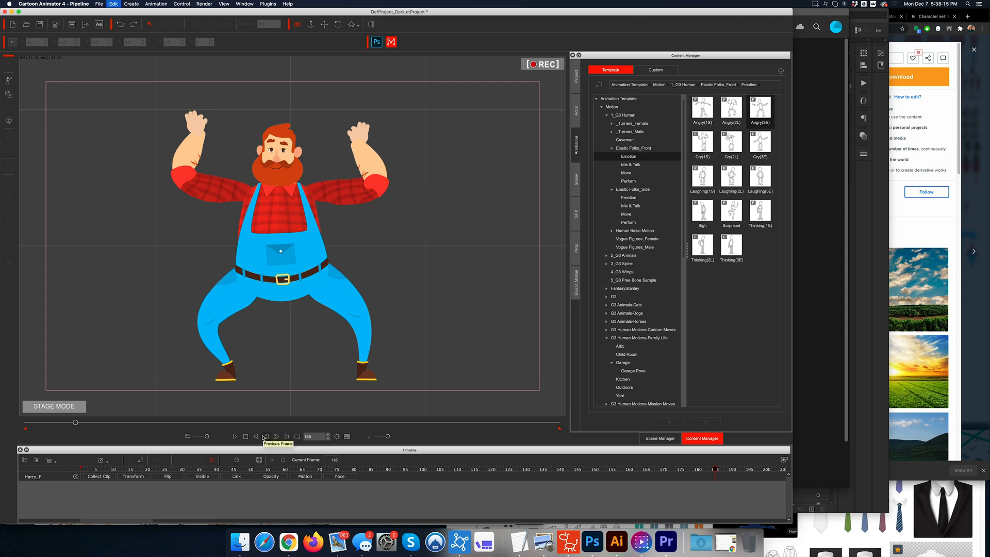
{"action": "key", "text": "super+z"}
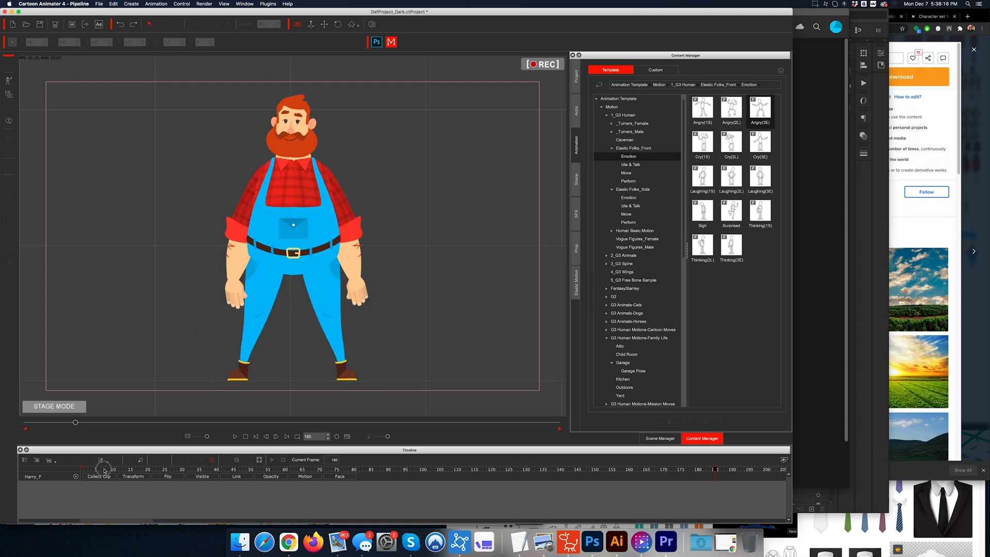
Step: Move the playhead to about frame 110 and apply Laughing(1S), Laughing(2L) and Laughing(3E) to the character in sequence
{"action": "left_click_drag", "start_coordinate": [104, 470], "coordinate": [462, 455]}
{"action": "left_click_drag", "start_coordinate": [707, 181], "coordinate": [310, 244]}
{"action": "left_click_drag", "start_coordinate": [355, 288], "coordinate": [354, 286]}
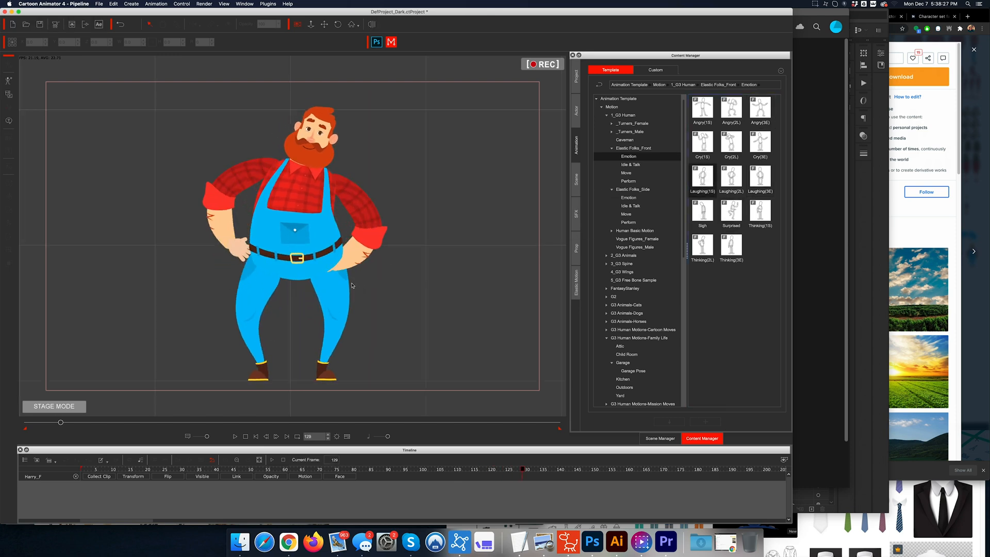
{"action": "left_click_drag", "start_coordinate": [728, 177], "coordinate": [312, 251]}
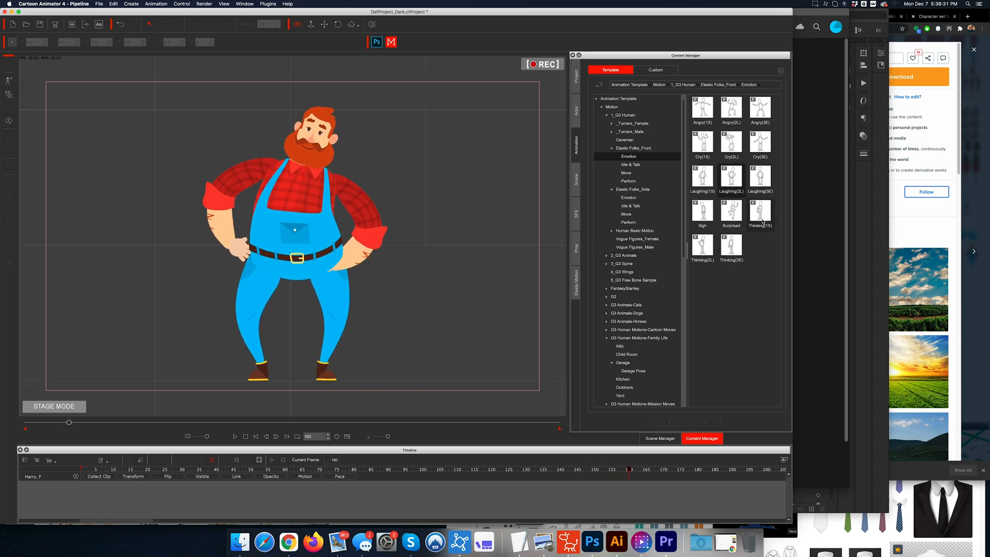
{"action": "left_click_drag", "start_coordinate": [751, 187], "coordinate": [320, 257]}
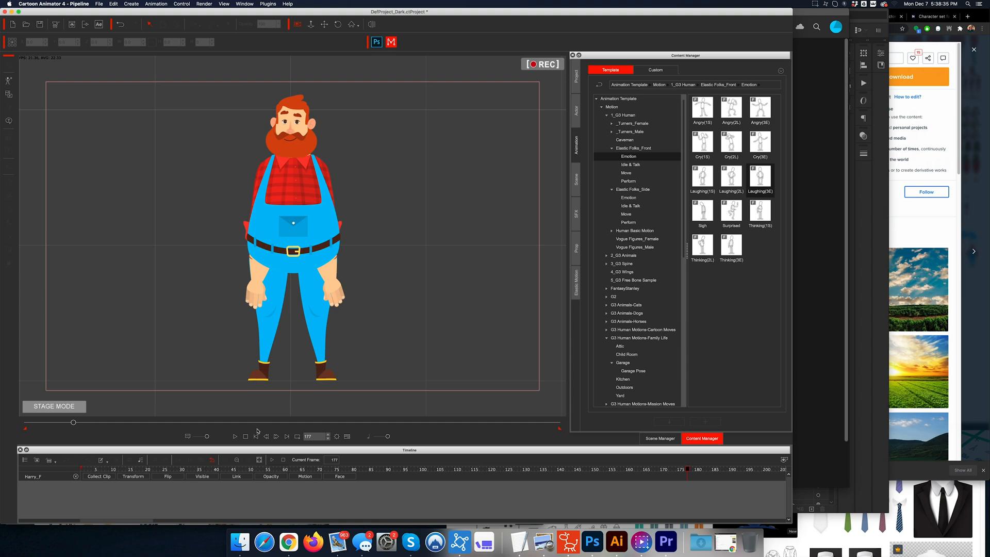
Step: Pull both of the character's forearms outward from the torso at frame 177 using the motion key editor
{"action": "left_click", "coordinate": [309, 228]}
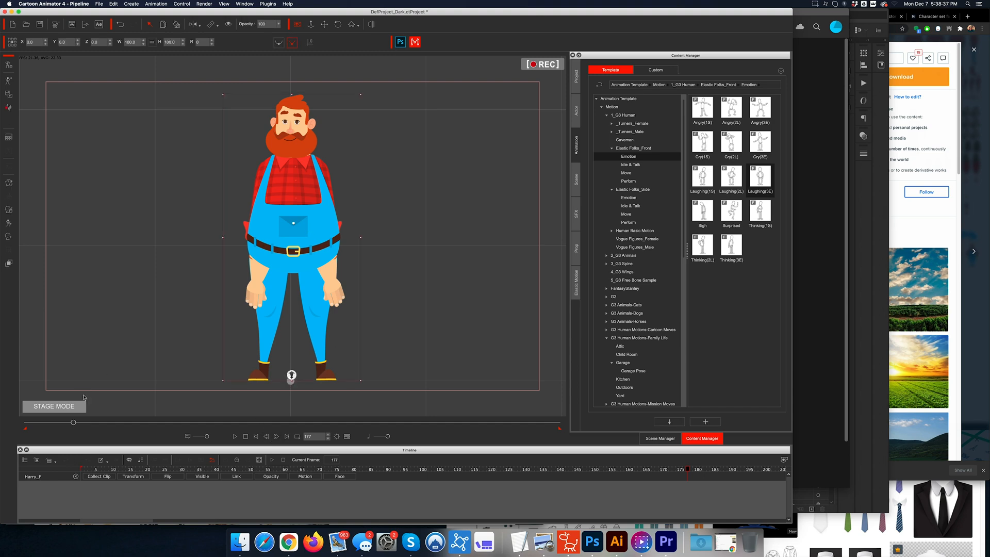
{"action": "left_click", "coordinate": [8, 223]}
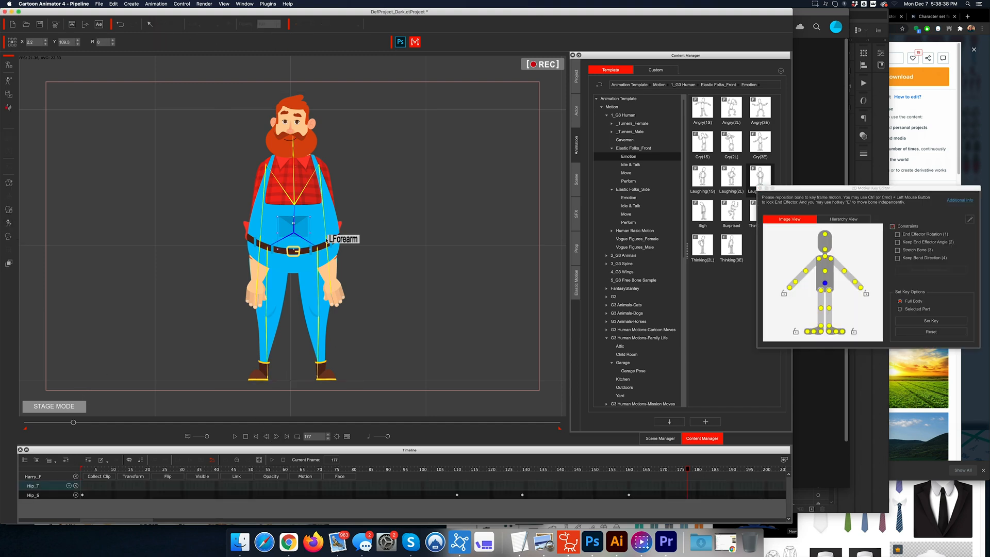
{"action": "left_click", "coordinate": [341, 227]}
{"action": "mouse_move", "coordinate": [341, 222]}
{"action": "left_mouse_down"}
{"action": "mouse_move", "coordinate": [327, 241]}
{"action": "mouse_move", "coordinate": [350, 237]}
{"action": "left_mouse_up"}
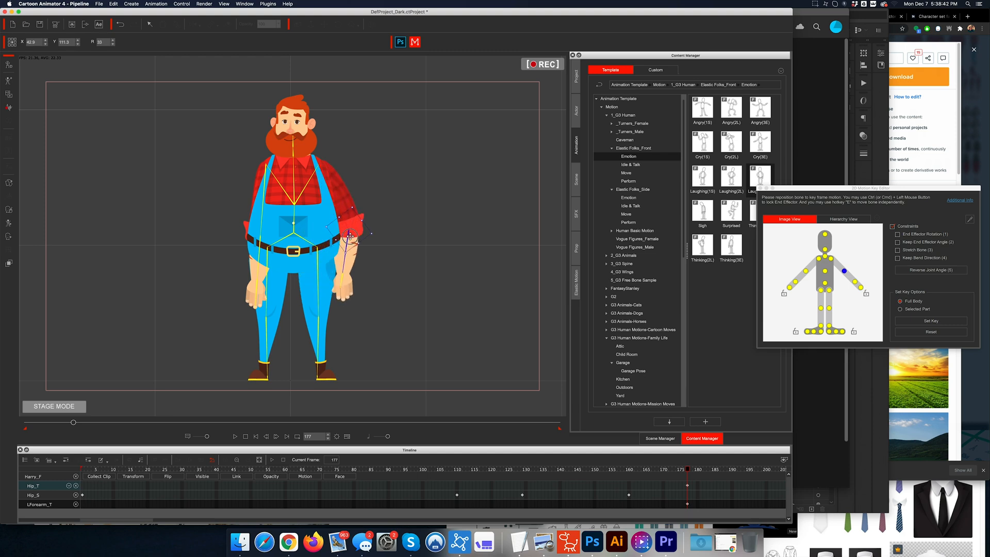
{"action": "left_click_drag", "start_coordinate": [262, 240], "coordinate": [212, 213]}
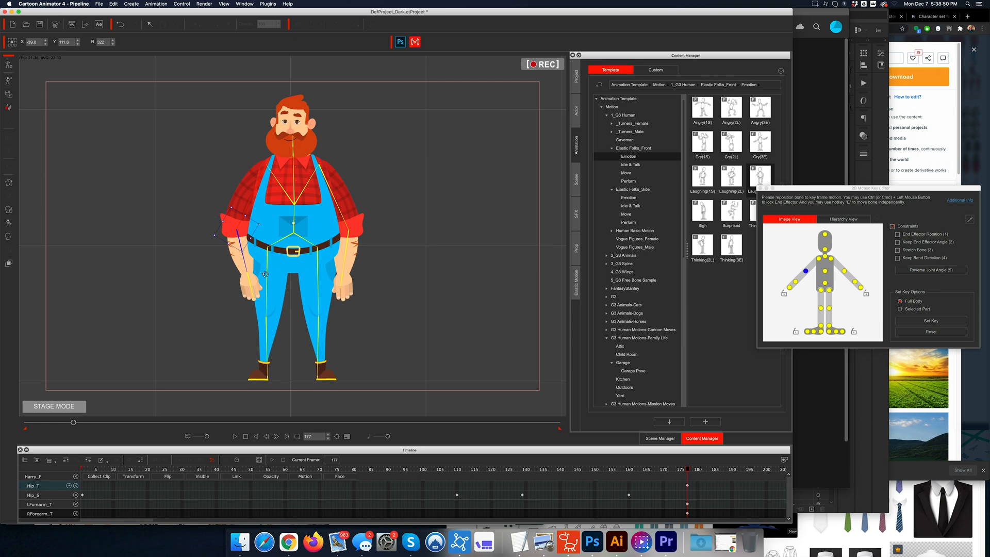
{"action": "left_click_drag", "start_coordinate": [553, 470], "coordinate": [381, 470]}
{"action": "left_click", "coordinate": [760, 189]}
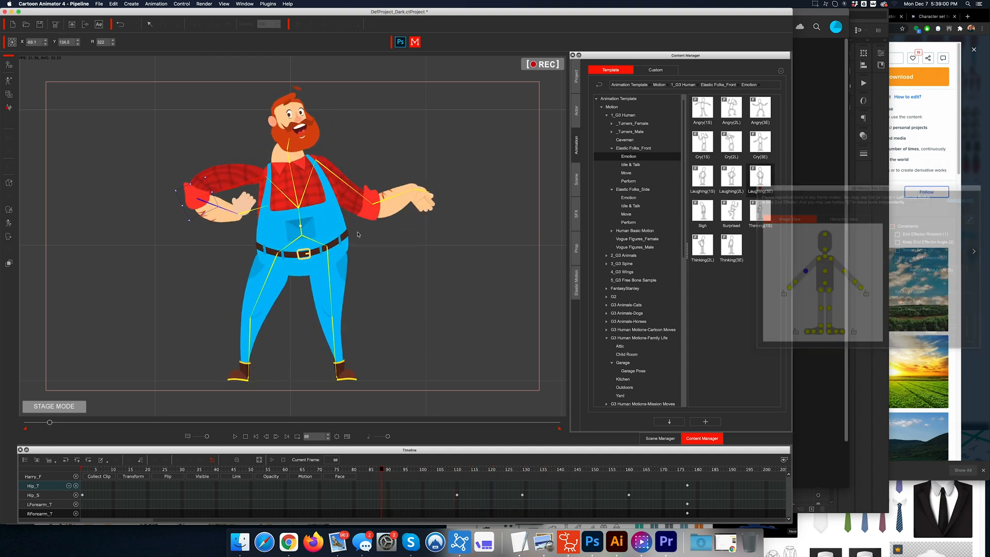
Step: Show the character's Motion and Transform tracks and shift the three Laughing clips so they start at about frame 120
{"action": "left_click_drag", "start_coordinate": [388, 471], "coordinate": [457, 471]}
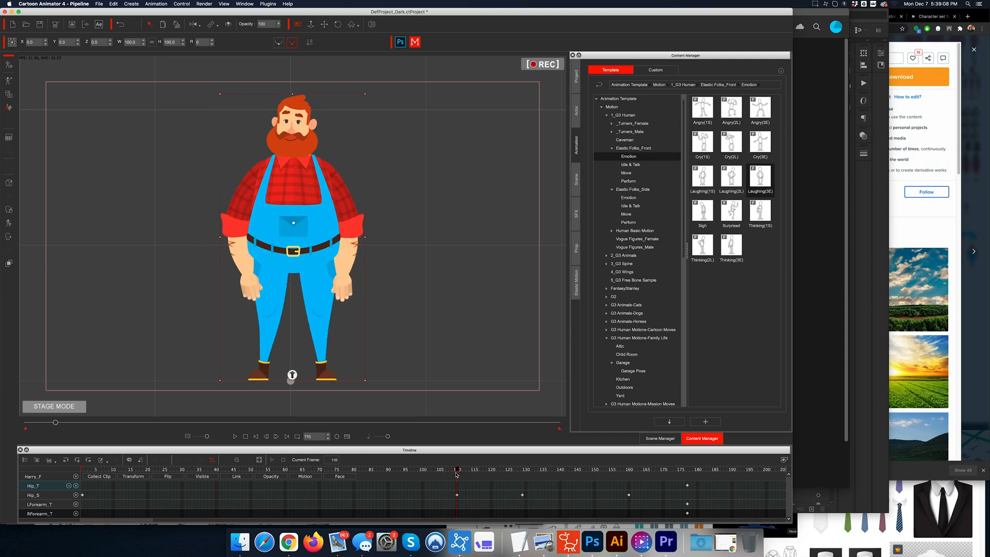
{"action": "scroll", "coordinate": [458, 484], "scroll_direction": "down", "scroll_amount": 10}
{"action": "scroll", "coordinate": [240, 488], "scroll_direction": "up", "scroll_amount": 8}
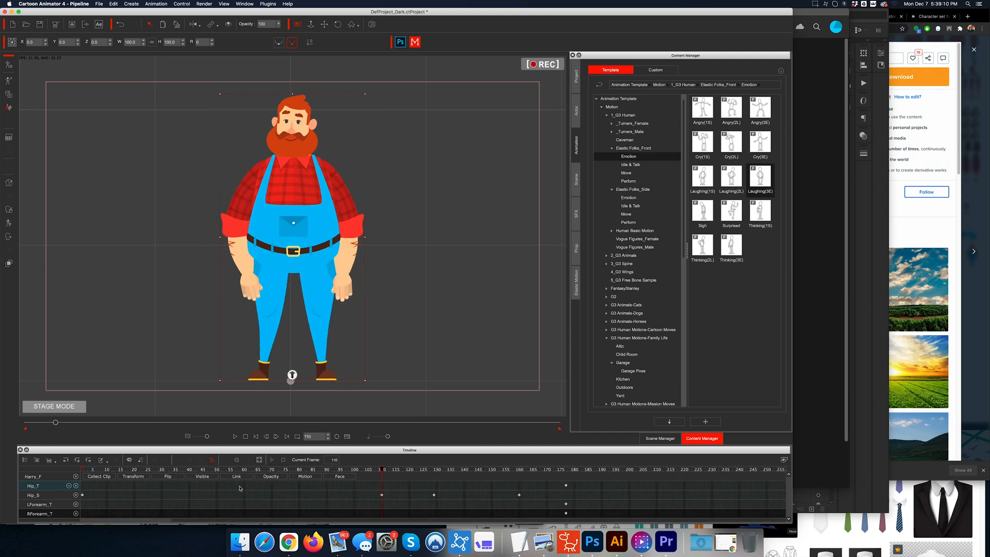
{"action": "left_click", "coordinate": [314, 477]}
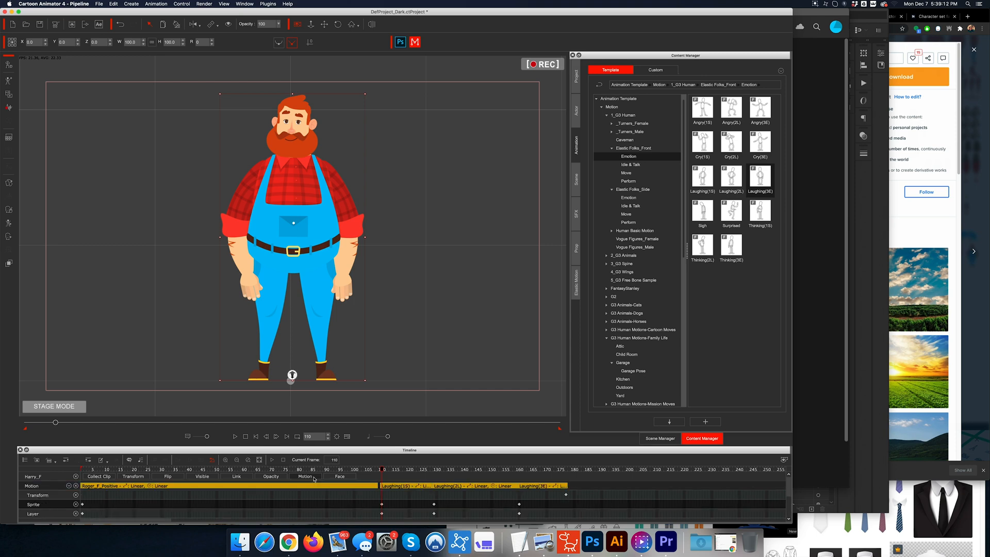
{"action": "left_click", "coordinate": [135, 477]}
{"action": "left_click", "coordinate": [394, 496]}
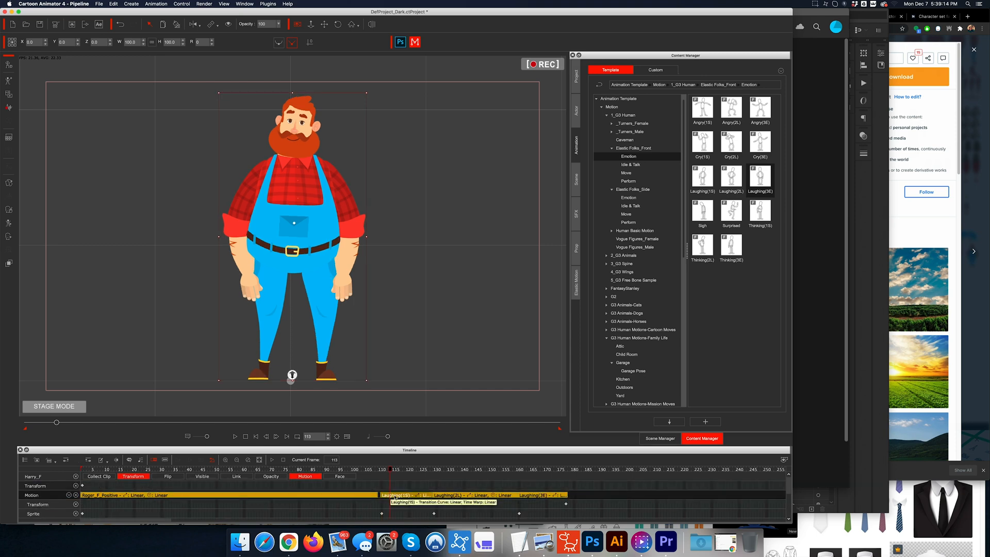
{"action": "left_click", "coordinate": [492, 496]}
{"action": "left_click", "coordinate": [536, 496]}
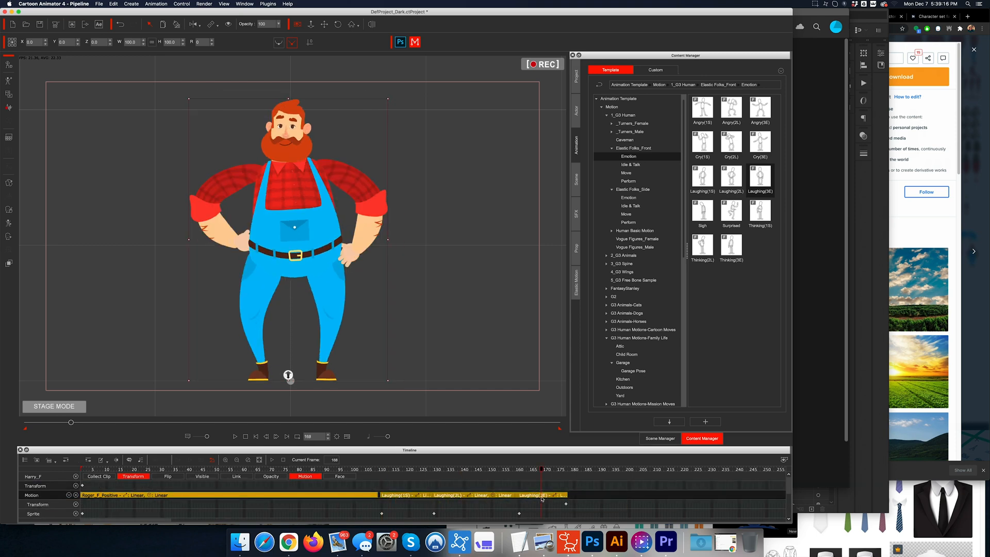
{"action": "left_click_drag", "start_coordinate": [412, 496], "coordinate": [441, 499]}
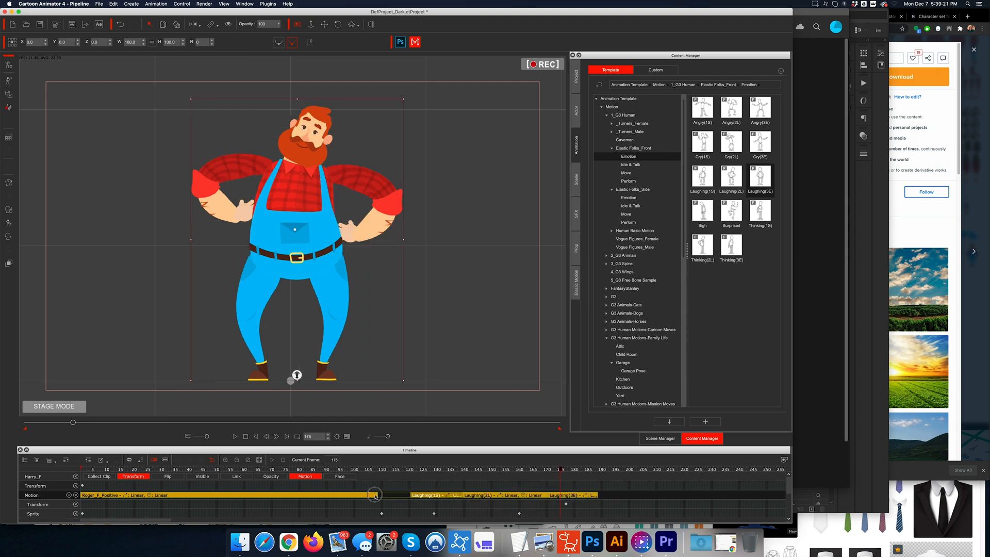
Step: Shift the keys of the laughing section so the last one sits at about frame 189, and replay the animation
{"action": "left_click_drag", "start_coordinate": [372, 519], "coordinate": [566, 513]}
{"action": "left_click", "coordinate": [567, 504]}
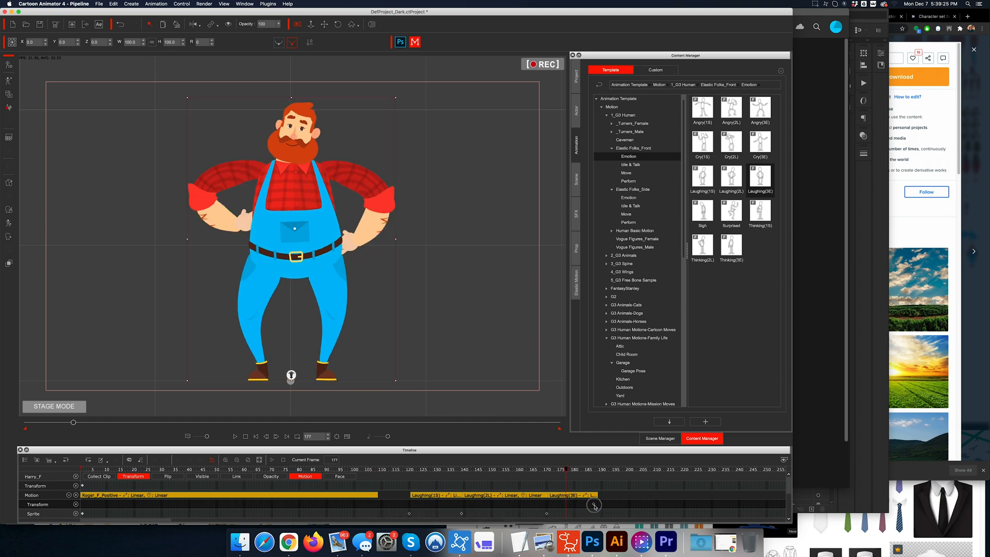
{"action": "key", "text": "space"}
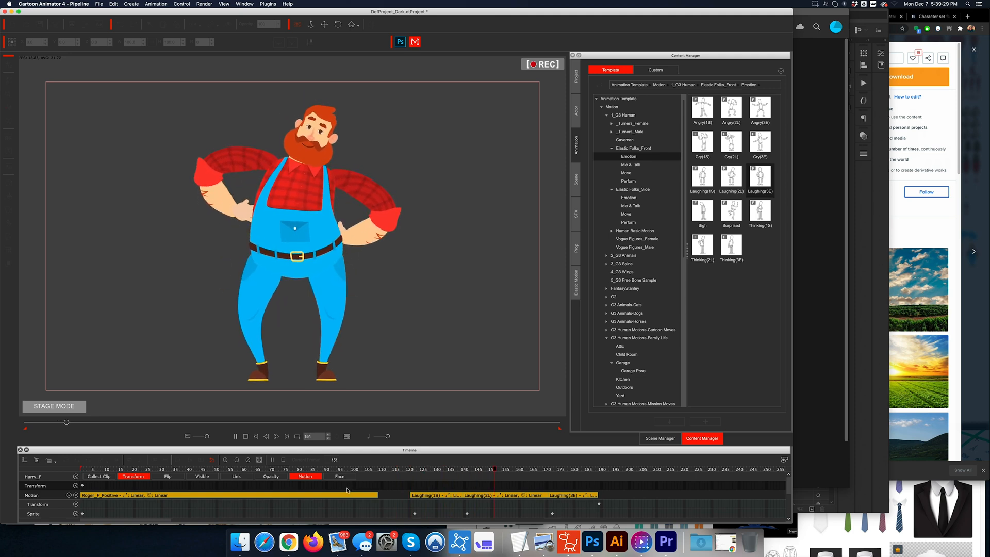
{"action": "key", "text": "space"}
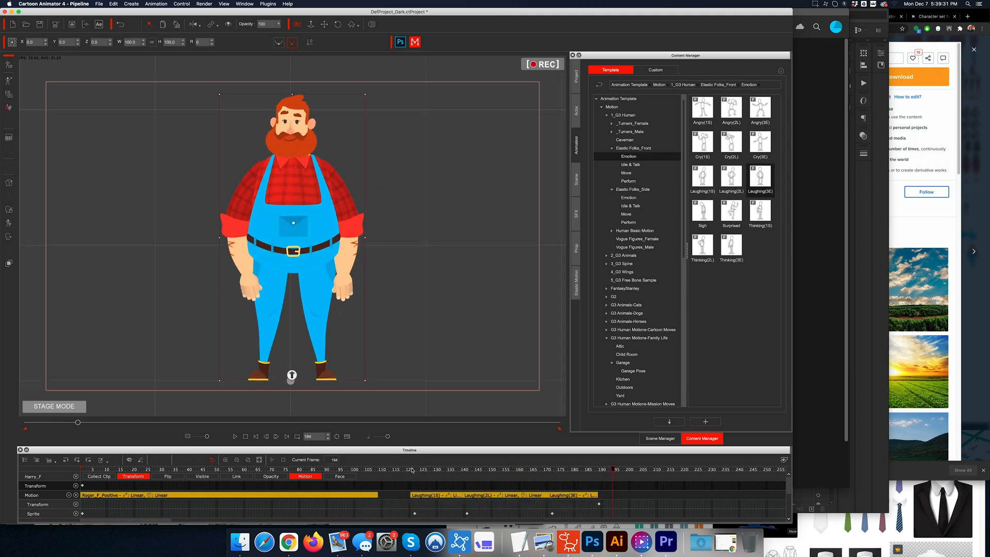
Step: Record a voice script for the character from frame 120, redo the take, accept it, and play the animation back
{"action": "left_click", "coordinate": [410, 471]}
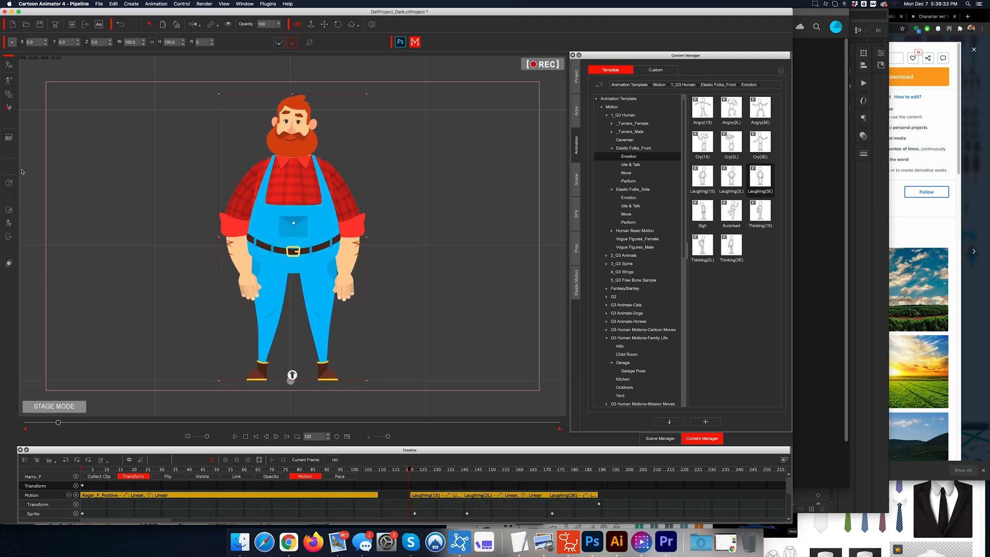
{"action": "left_click", "coordinate": [11, 111]}
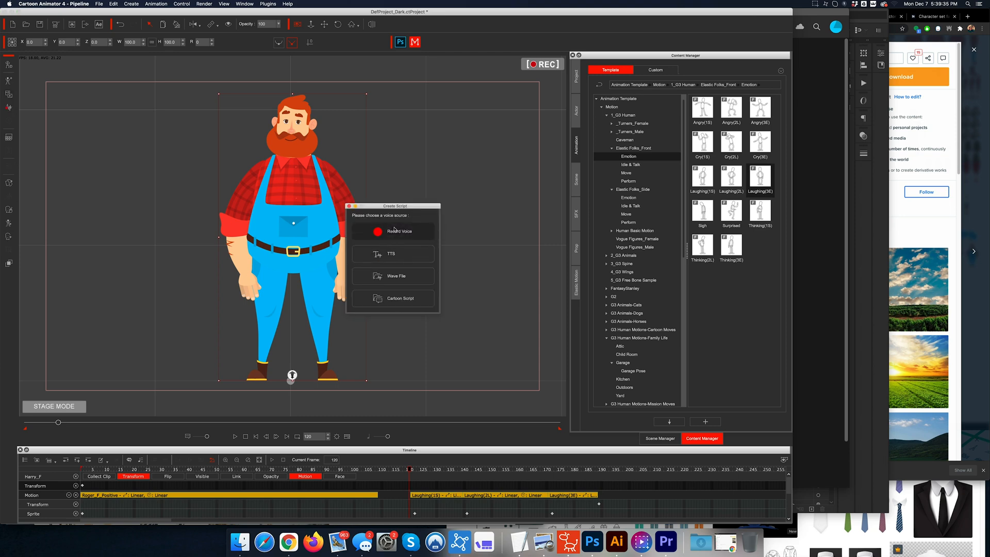
{"action": "left_click", "coordinate": [384, 231]}
{"action": "left_click", "coordinate": [354, 279]}
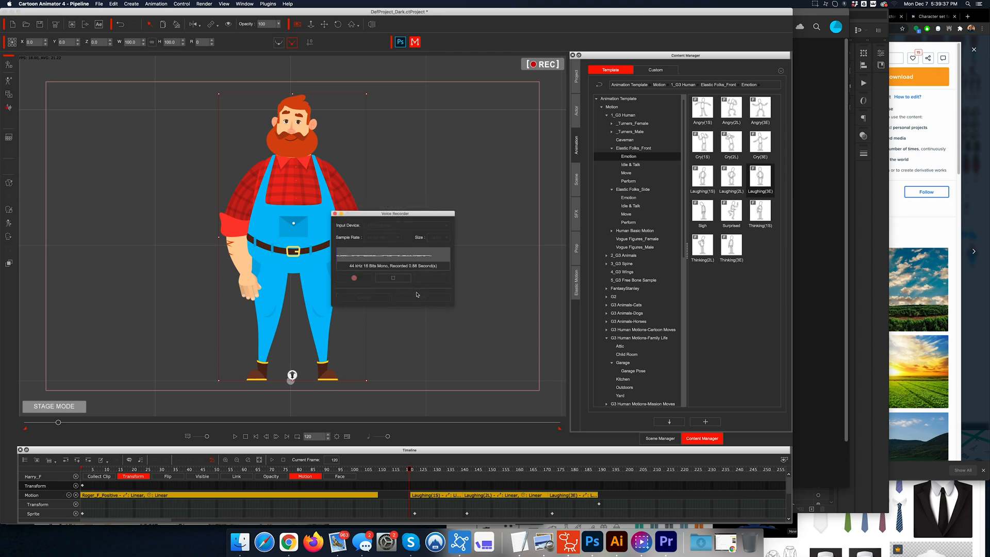
{"action": "left_click", "coordinate": [393, 278]}
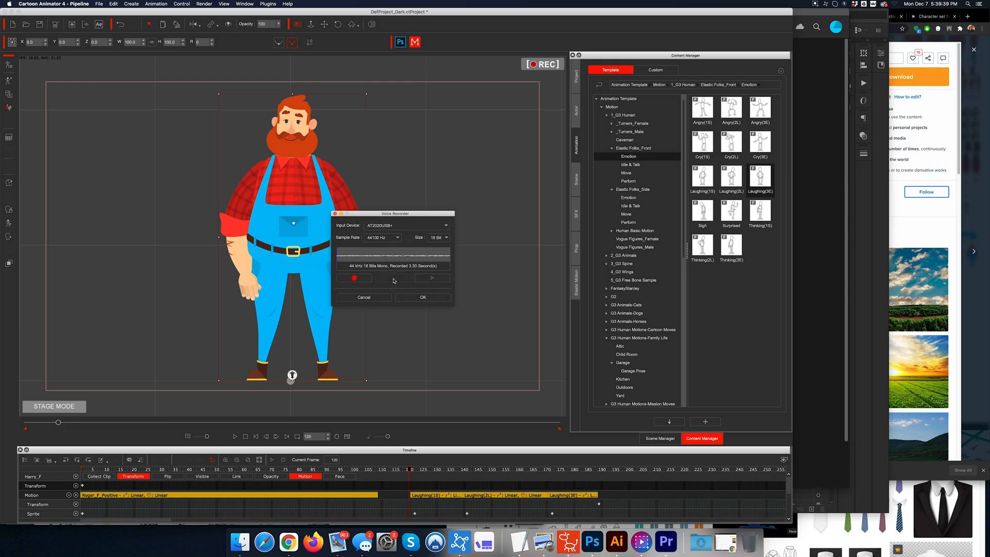
{"action": "left_click", "coordinate": [356, 279]}
{"action": "left_click", "coordinate": [393, 278]}
{"action": "left_click", "coordinate": [431, 279]}
{"action": "left_click", "coordinate": [423, 297]}
{"action": "key", "text": "space"}
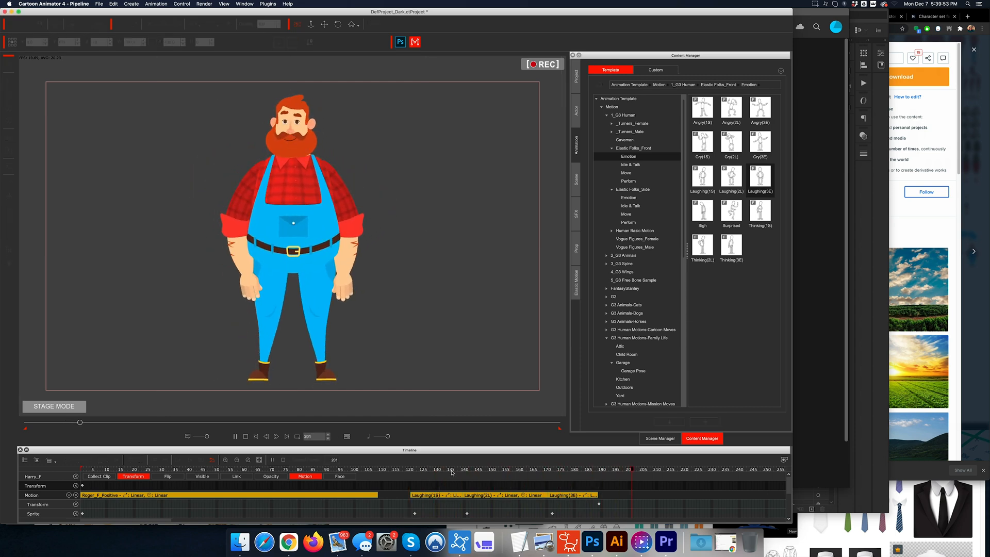
{"action": "left_click_drag", "start_coordinate": [421, 469], "coordinate": [461, 470]}
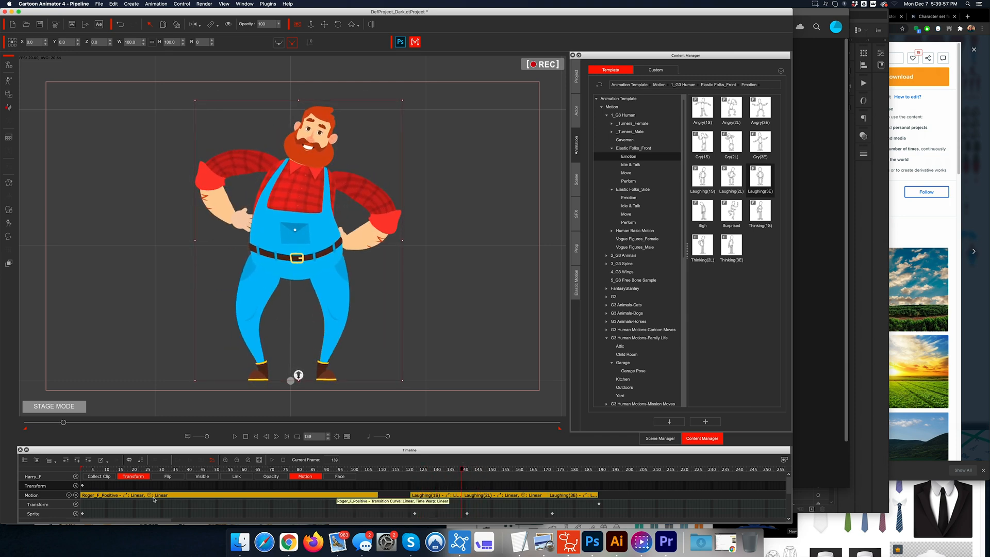
Step: Show the Face tracks, enlarge the timeline, and expand the Voice Clip track to reveal its Voice and Lips rows
{"action": "left_click", "coordinate": [340, 476]}
{"action": "left_click_drag", "start_coordinate": [362, 446], "coordinate": [362, 431]}
{"action": "scroll", "coordinate": [54, 499], "scroll_direction": "down", "scroll_amount": 3}
{"action": "scroll", "coordinate": [55, 499], "scroll_direction": "down", "scroll_amount": 3}
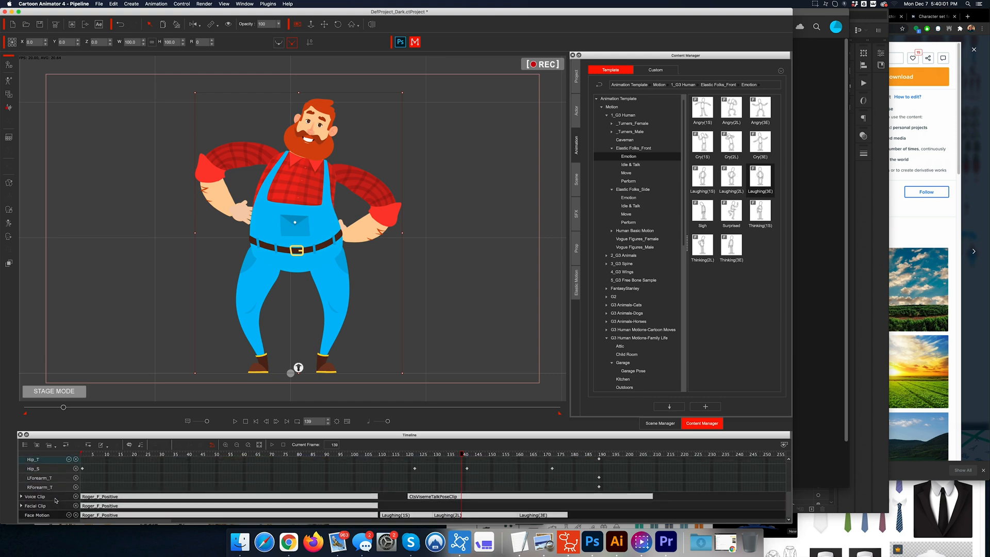
{"action": "left_click", "coordinate": [21, 497]}
{"action": "scroll", "coordinate": [392, 485], "scroll_direction": "down", "scroll_amount": 3}
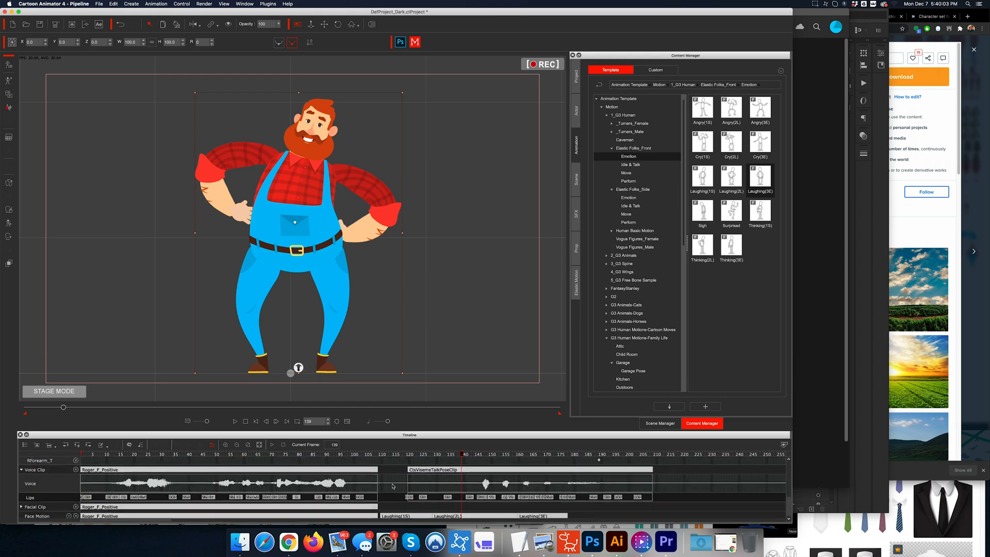
Step: Change the lip key at frame 142 of the recorded voice clip to the Oh mouth shape
{"action": "left_click", "coordinate": [418, 454]}
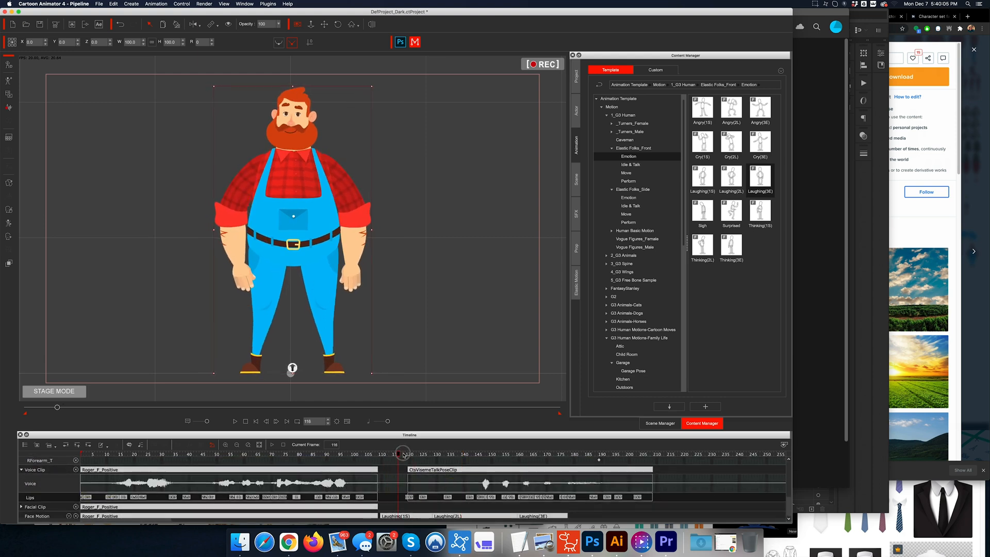
{"action": "left_click_drag", "start_coordinate": [421, 456], "coordinate": [469, 456]}
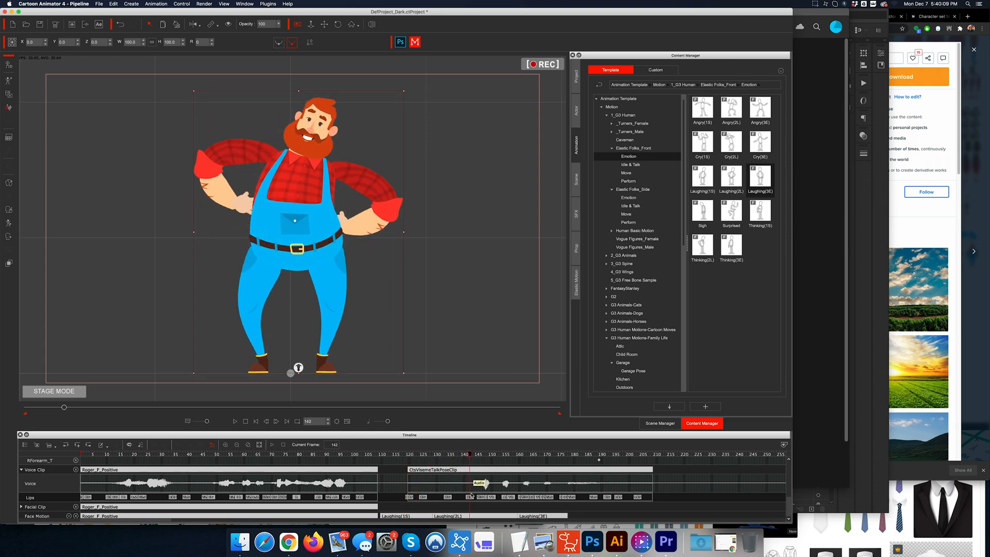
{"action": "left_click", "coordinate": [470, 497]}
{"action": "double_click", "coordinate": [469, 498]}
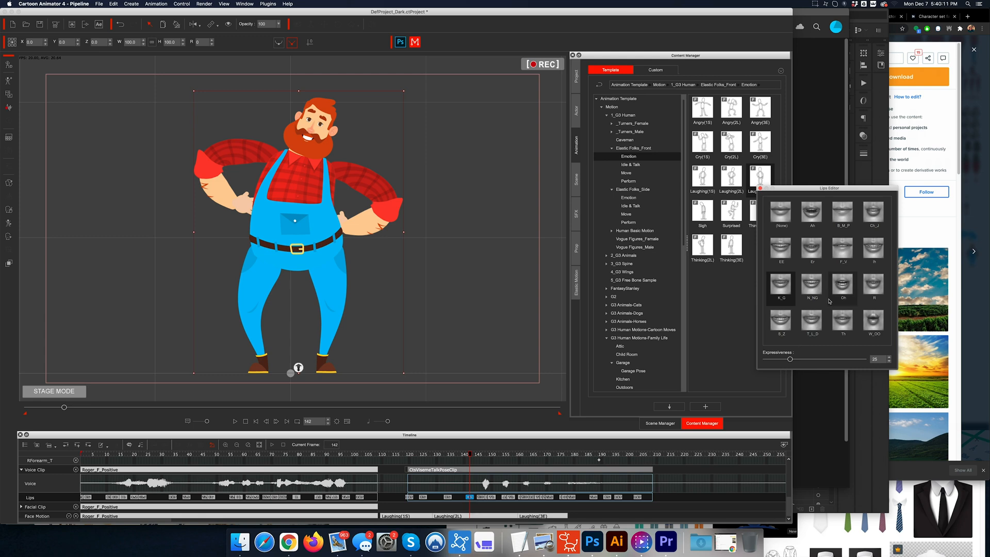
{"action": "left_click", "coordinate": [843, 290]}
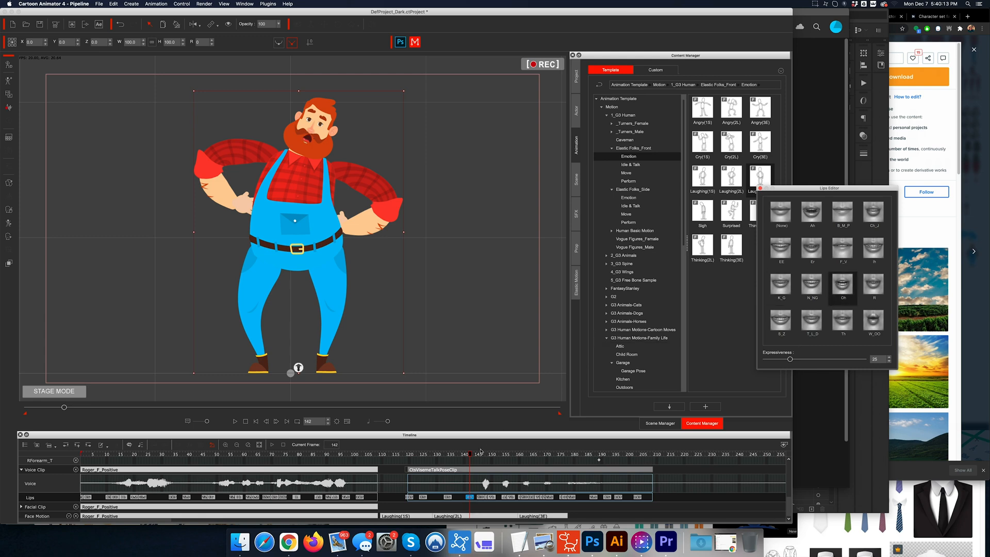
Step: Delete the lip key at about frame 150 in the recorded voice clip
{"action": "left_click_drag", "start_coordinate": [469, 455], "coordinate": [492, 456]}
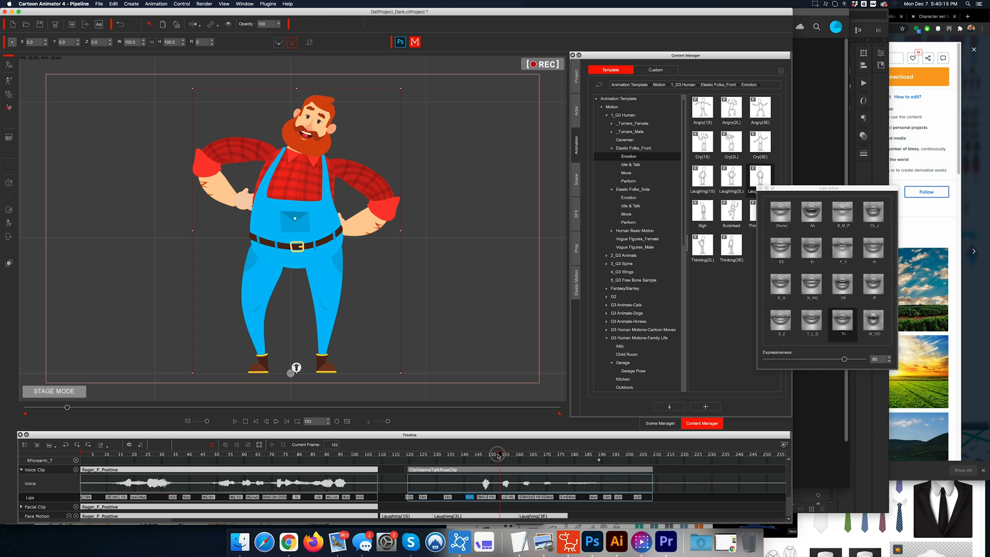
{"action": "left_click", "coordinate": [492, 497]}
{"action": "key", "text": "Delete"}
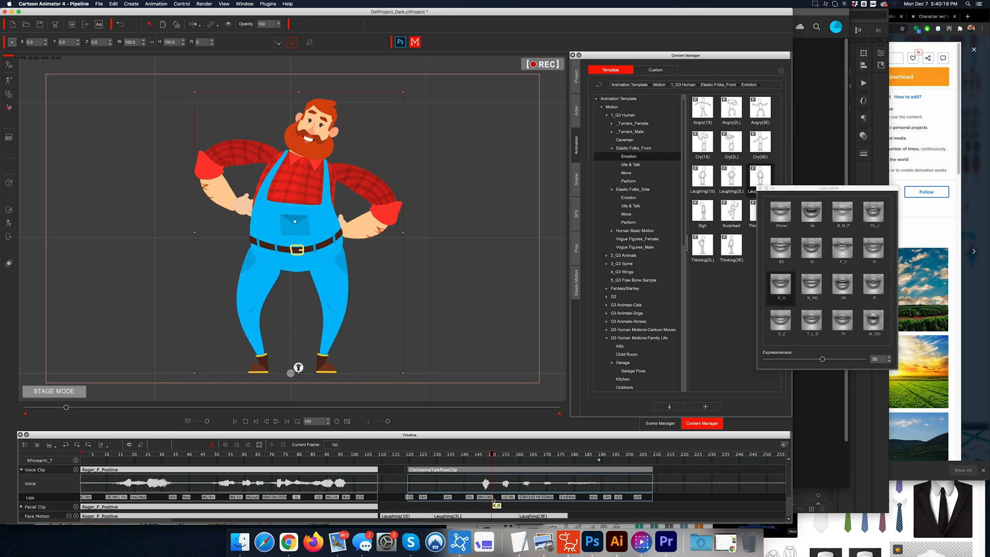
Step: Compare the Ah and Oh mouth shapes for the lip key at about frame 155 and set it to Ah
{"action": "left_click_drag", "start_coordinate": [483, 454], "coordinate": [503, 459]}
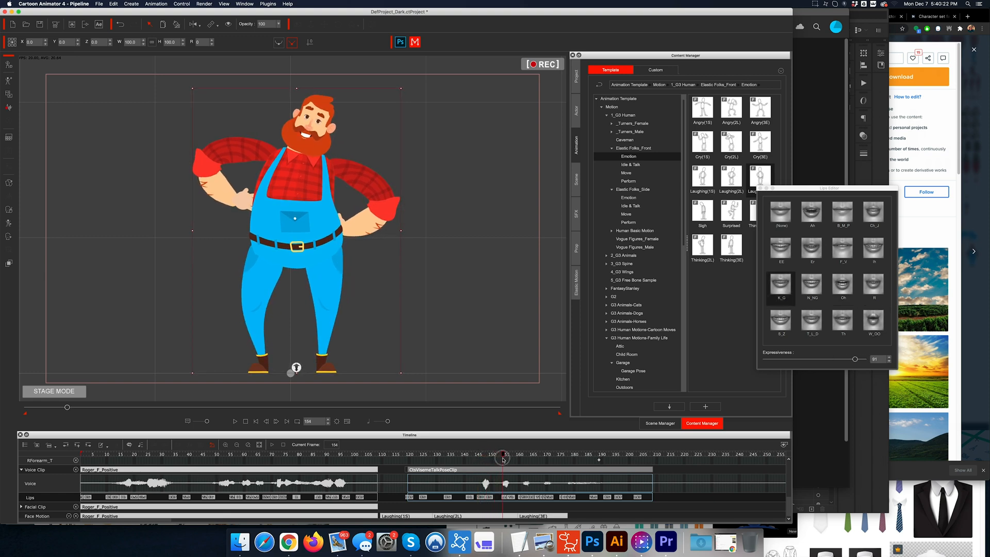
{"action": "left_click", "coordinate": [812, 212]}
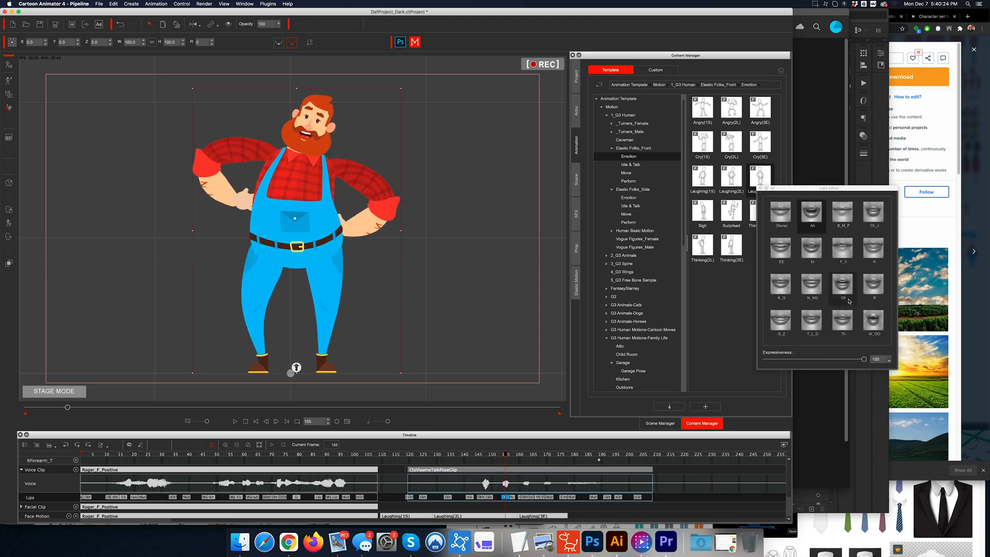
{"action": "left_click", "coordinate": [816, 218]}
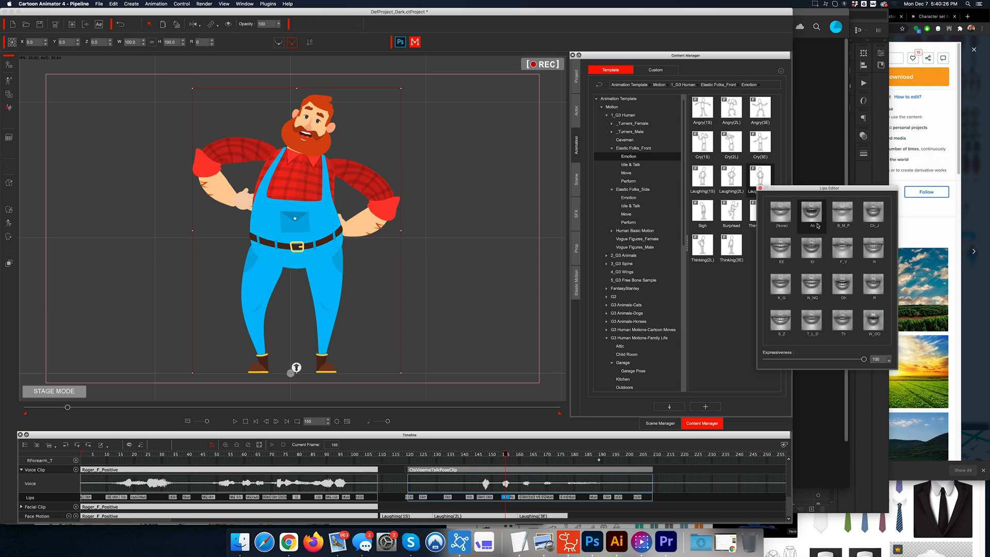
{"action": "left_click", "coordinate": [845, 291]}
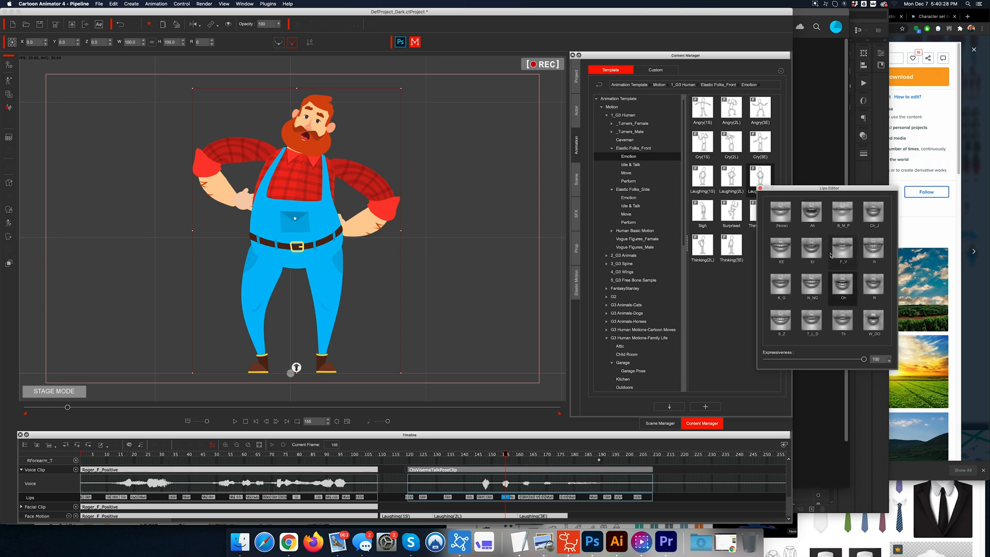
{"action": "left_click", "coordinate": [812, 217]}
Step: Delete the surplus lip keys between about frames 156 and 164 of the recorded voice clip, keeping the one at frame 160
{"action": "left_click_drag", "start_coordinate": [508, 455], "coordinate": [518, 456]}
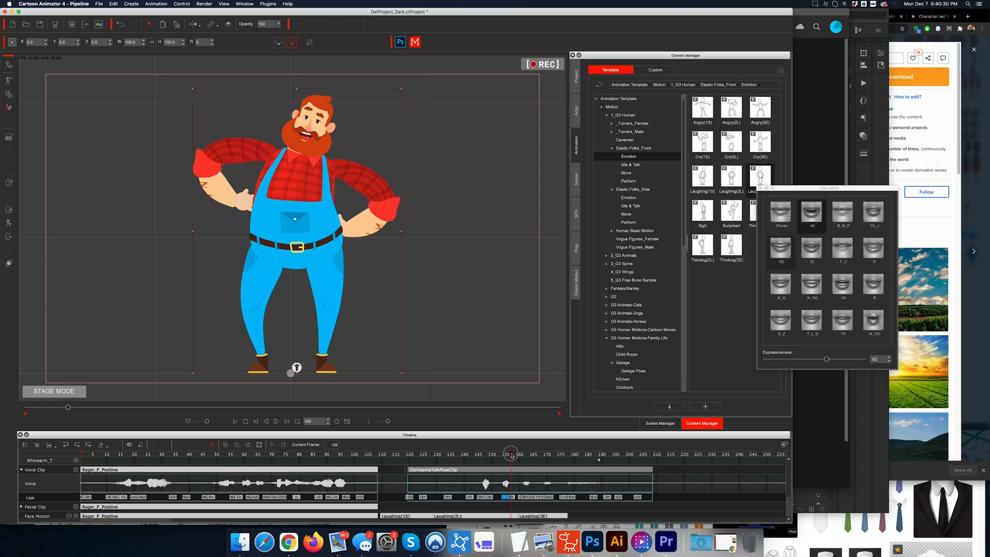
{"action": "left_click", "coordinate": [514, 498]}
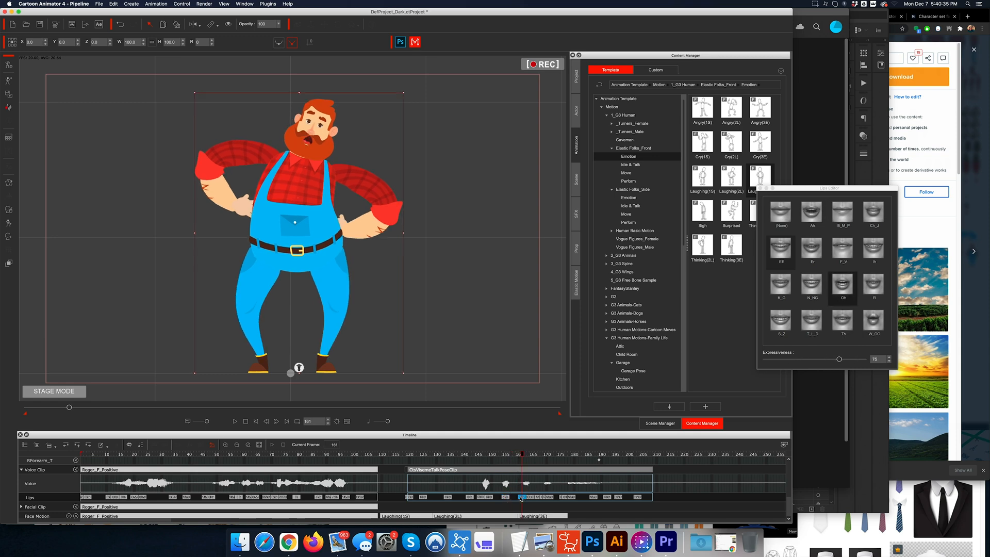
{"action": "left_click", "coordinate": [523, 498]}
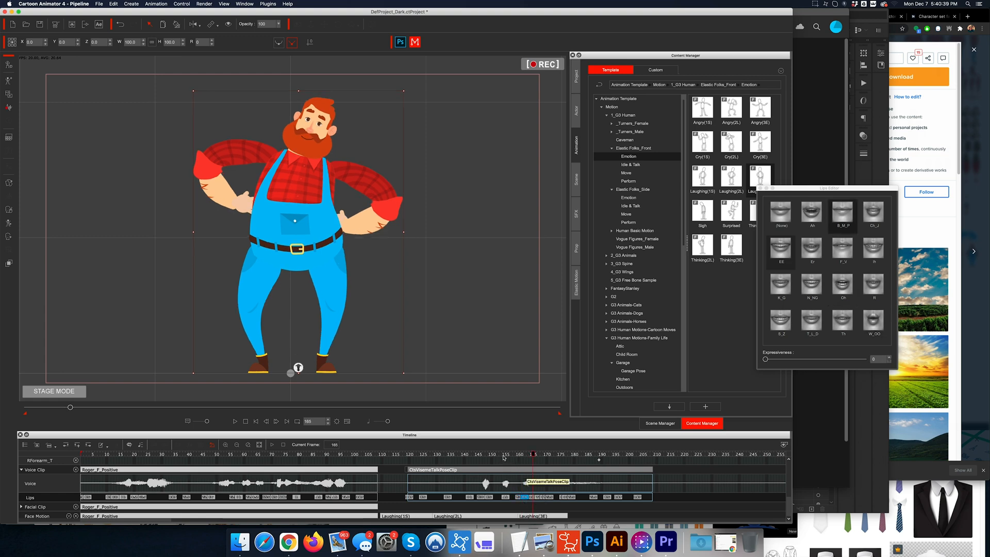
{"action": "left_click", "coordinate": [523, 455]}
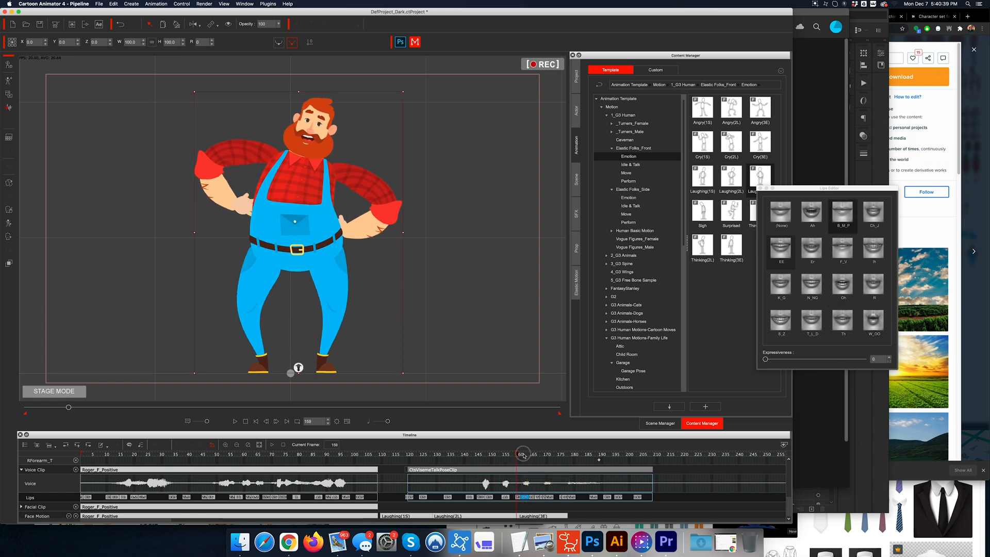
{"action": "left_click", "coordinate": [525, 498]}
{"action": "left_click", "coordinate": [534, 455]}
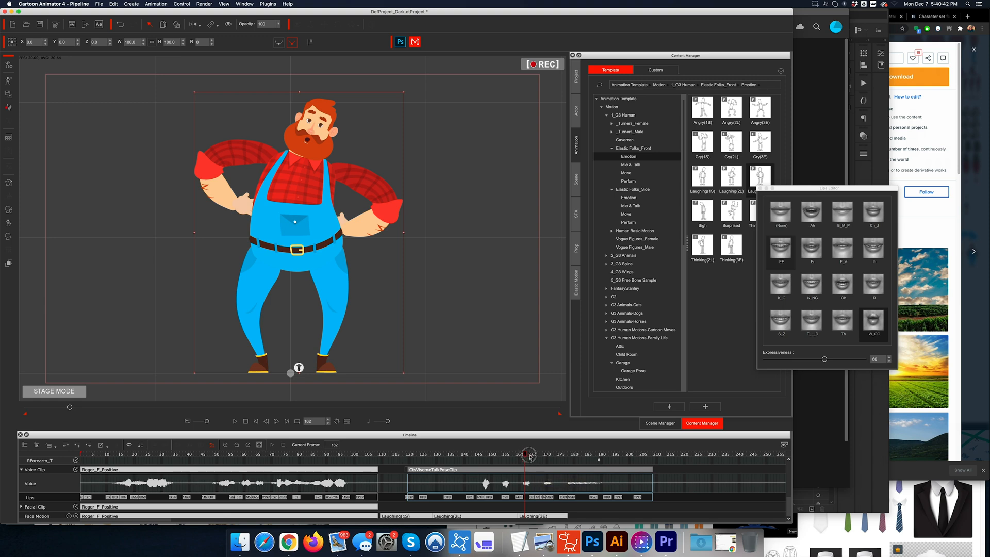
Step: Delete the surplus lip keys between the ones at about frames 165 and 170 of the recorded voice clip
{"action": "left_click_drag", "start_coordinate": [533, 456], "coordinate": [563, 457]}
{"action": "left_click", "coordinate": [547, 497]}
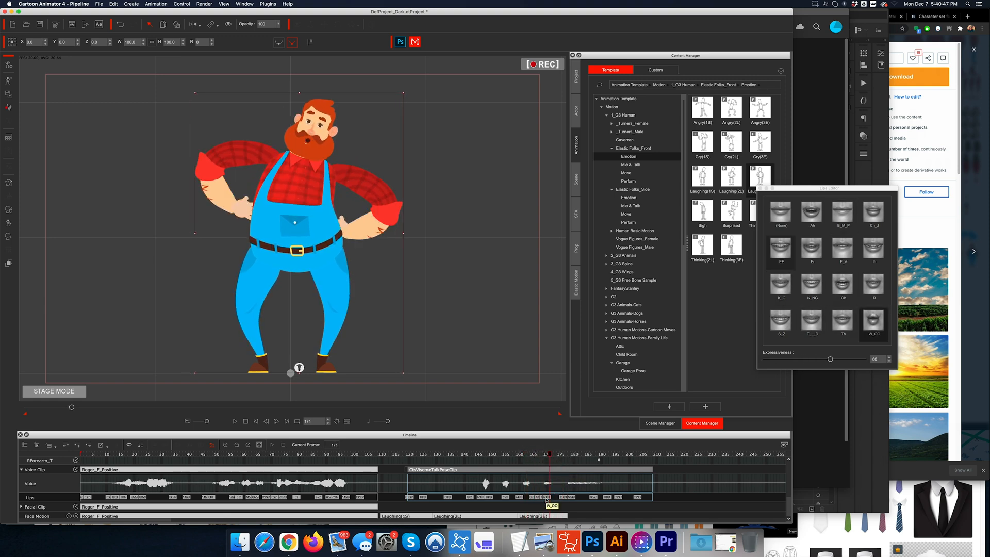
{"action": "left_click", "coordinate": [541, 499]}
{"action": "key", "text": "Delete"}
{"action": "left_click", "coordinate": [537, 498]}
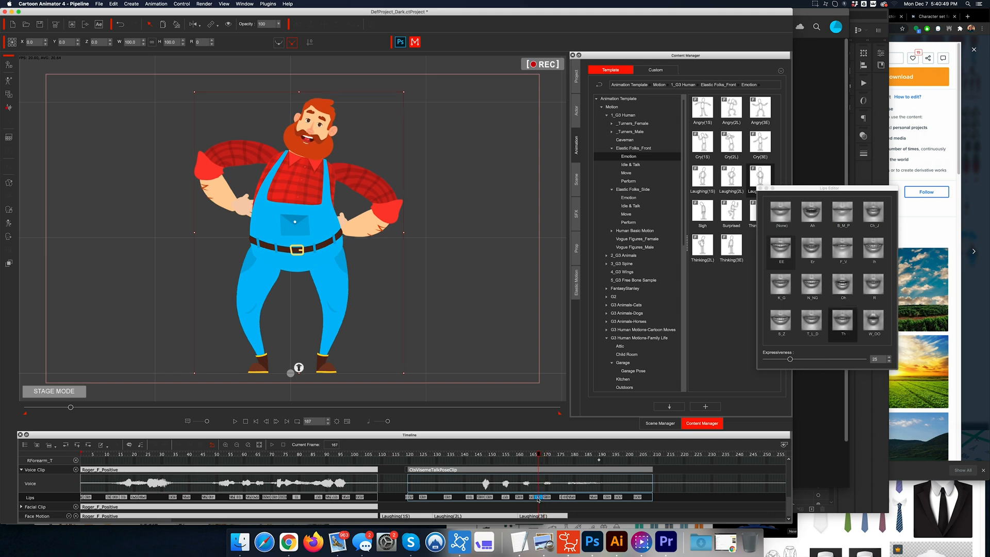
{"action": "key", "text": "Delete"}
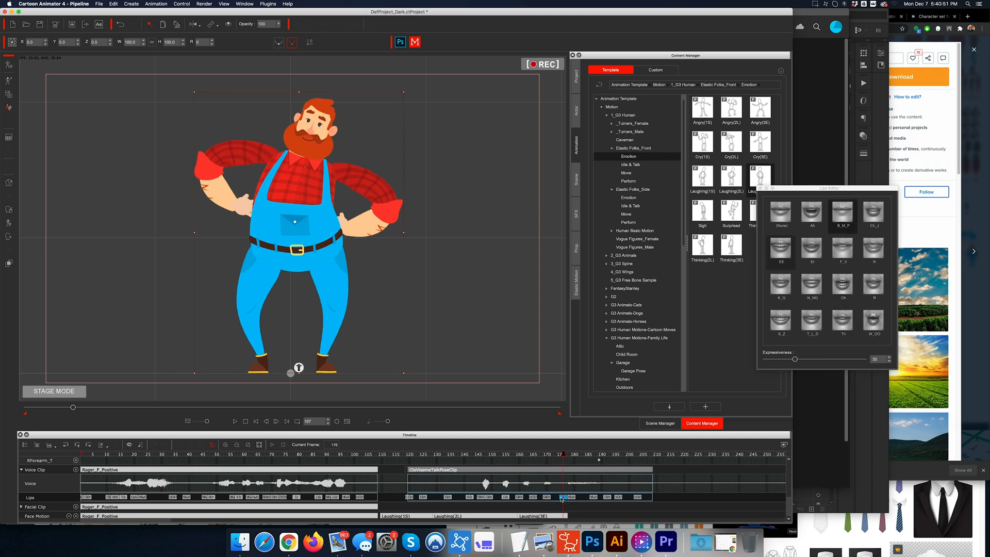
Step: Delete the surplus lip keys at about frames 175, 179 and 187 of the recorded voice clip
{"action": "left_click", "coordinate": [562, 498]}
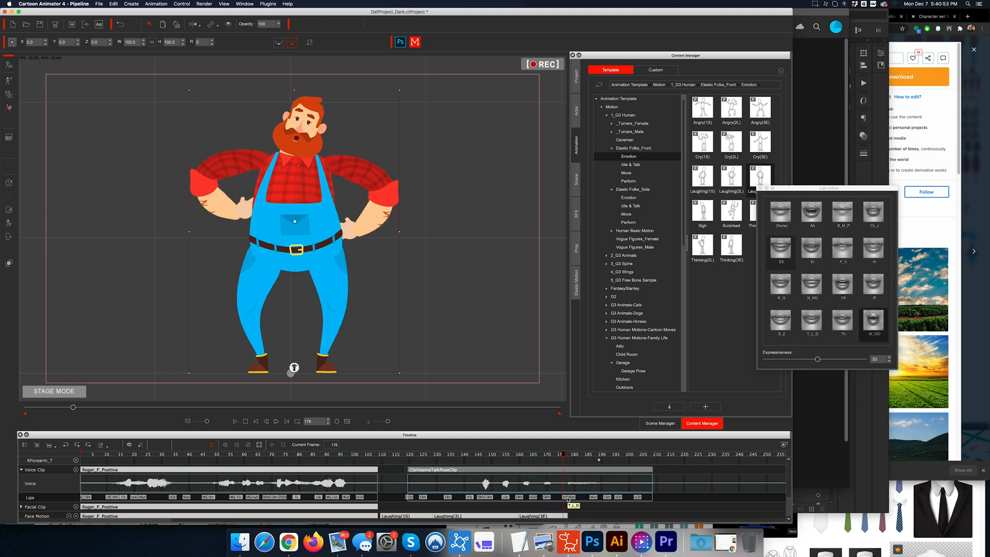
{"action": "left_click", "coordinate": [568, 498]}
{"action": "left_click", "coordinate": [598, 499]}
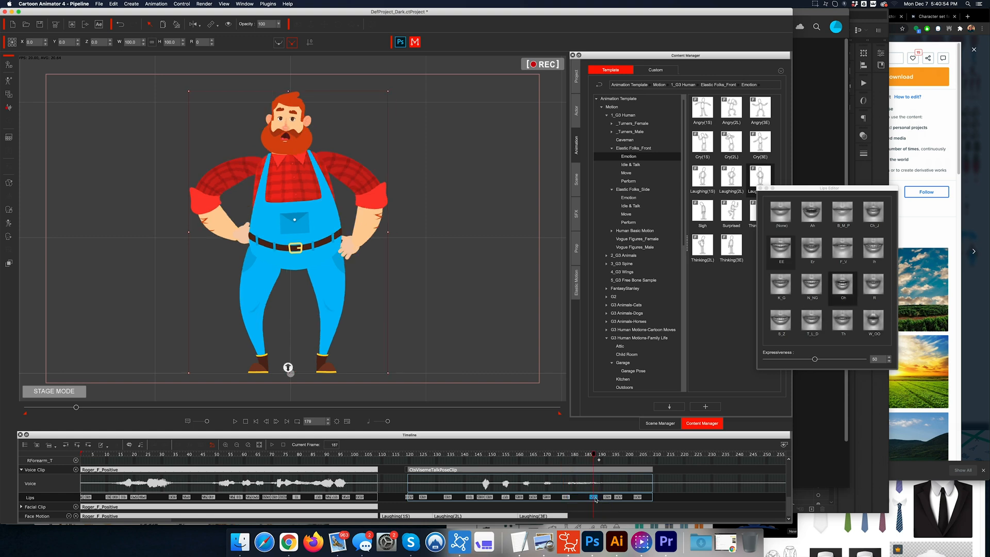
{"action": "left_click", "coordinate": [606, 496]}
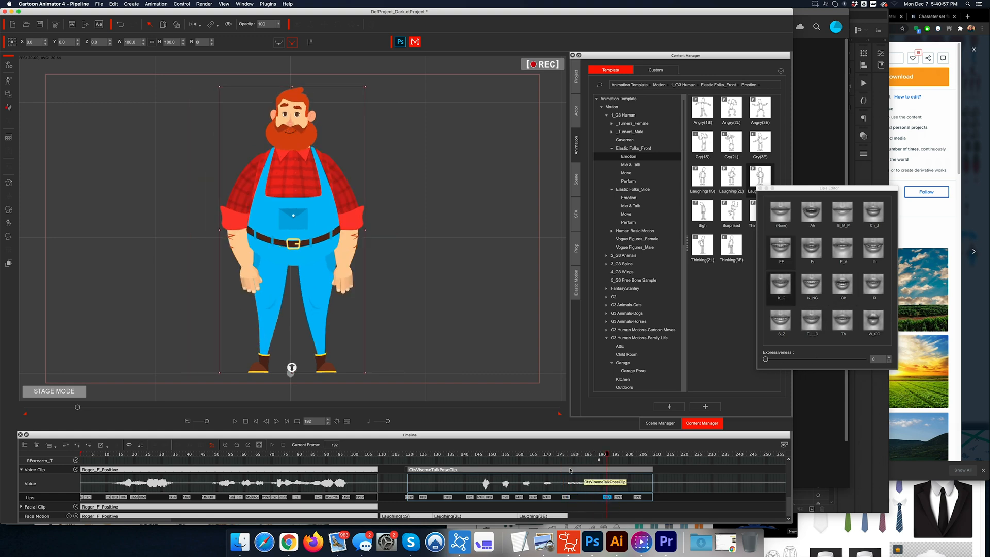
Step: Play back the recorded voice clip from about frame 120 to check the thinned-out lip sync
{"action": "left_click", "coordinate": [409, 454]}
{"action": "key", "text": "space"}
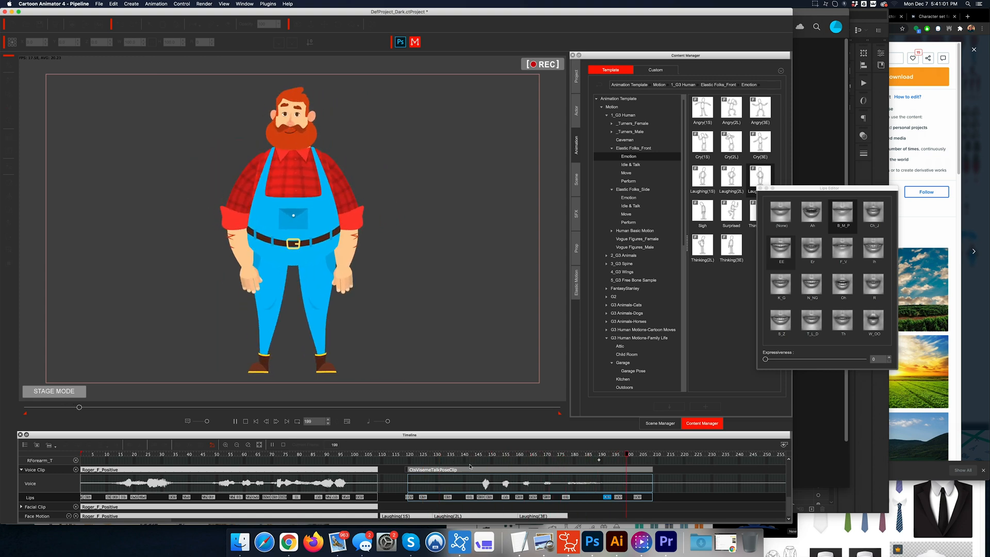
{"action": "key", "text": "space"}
Step: Change the lip keys at about frames 149 and 160 of the recorded voice clip to the Oh mouth shape
{"action": "left_click", "coordinate": [436, 455]}
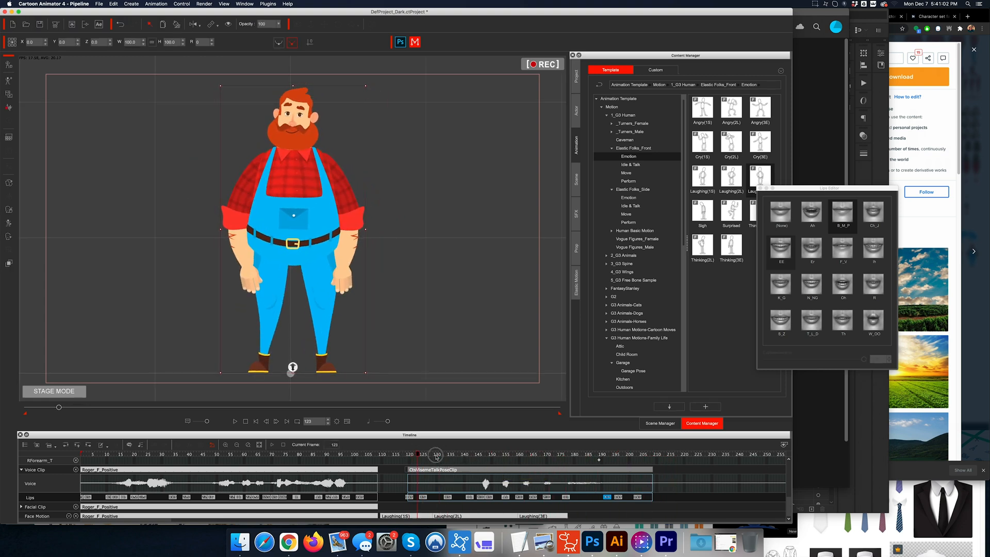
{"action": "left_click_drag", "start_coordinate": [436, 457], "coordinate": [488, 465]}
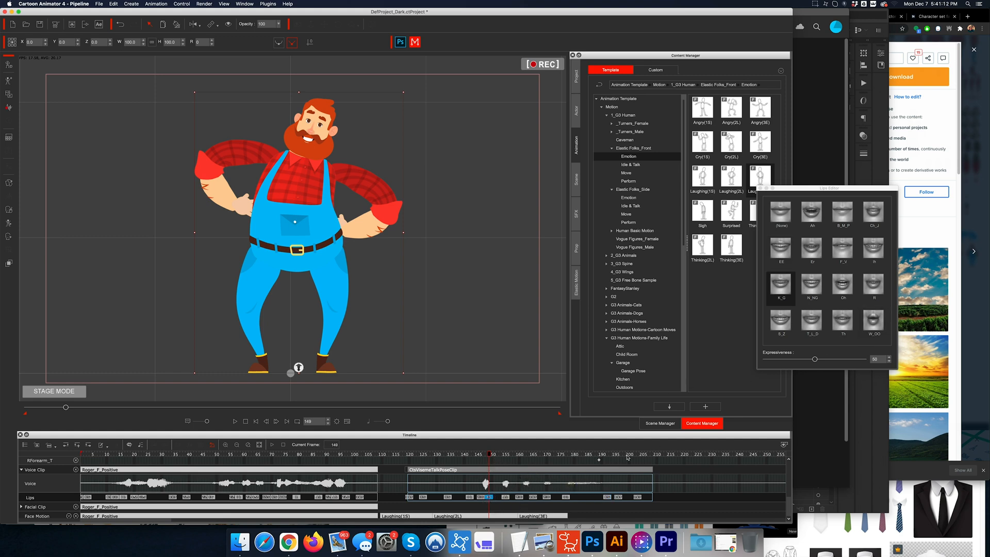
{"action": "left_click", "coordinate": [843, 285]}
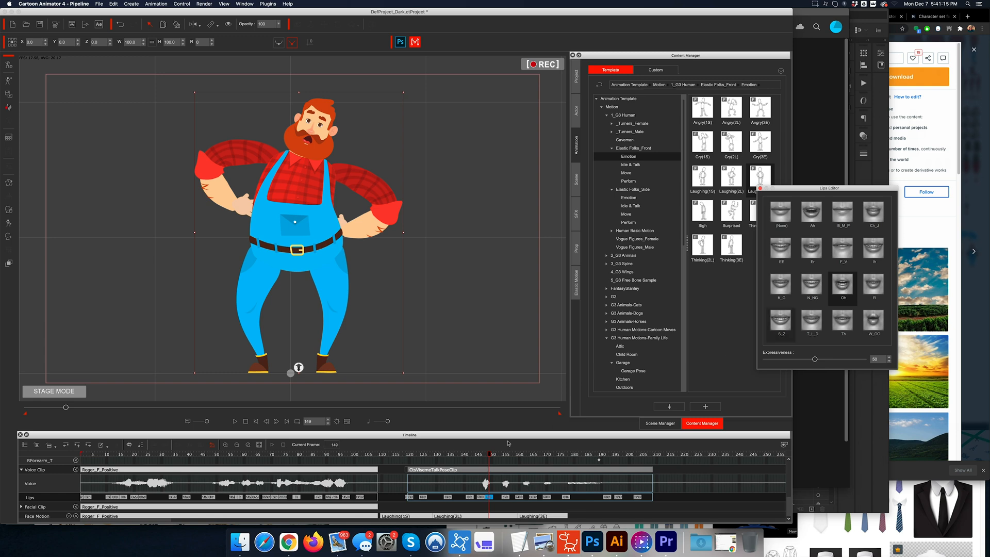
{"action": "left_click_drag", "start_coordinate": [490, 455], "coordinate": [520, 458]}
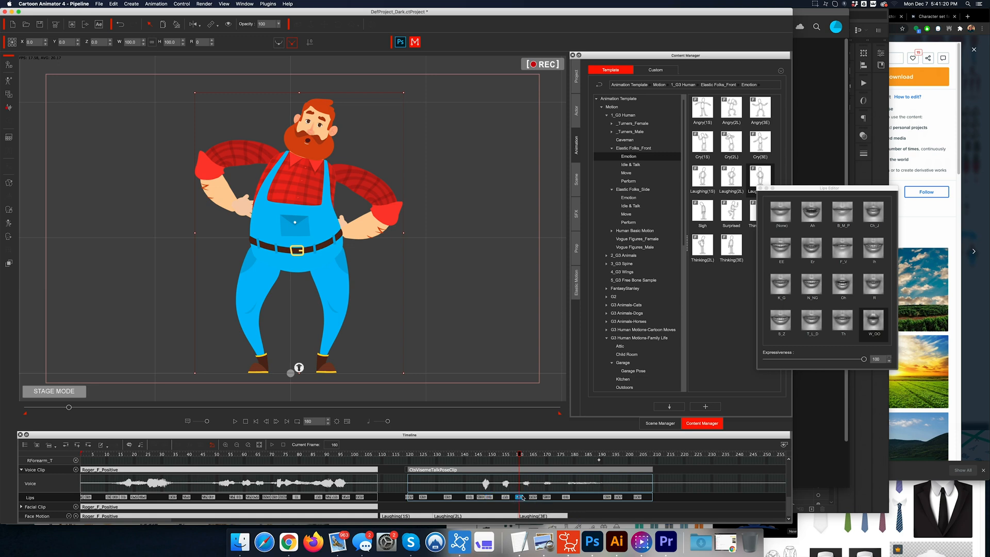
{"action": "left_click", "coordinate": [839, 284]}
Step: Try the Ah, Er and Oh mouth shapes on the lip key at about frame 165
{"action": "left_click_drag", "start_coordinate": [519, 458], "coordinate": [535, 457]}
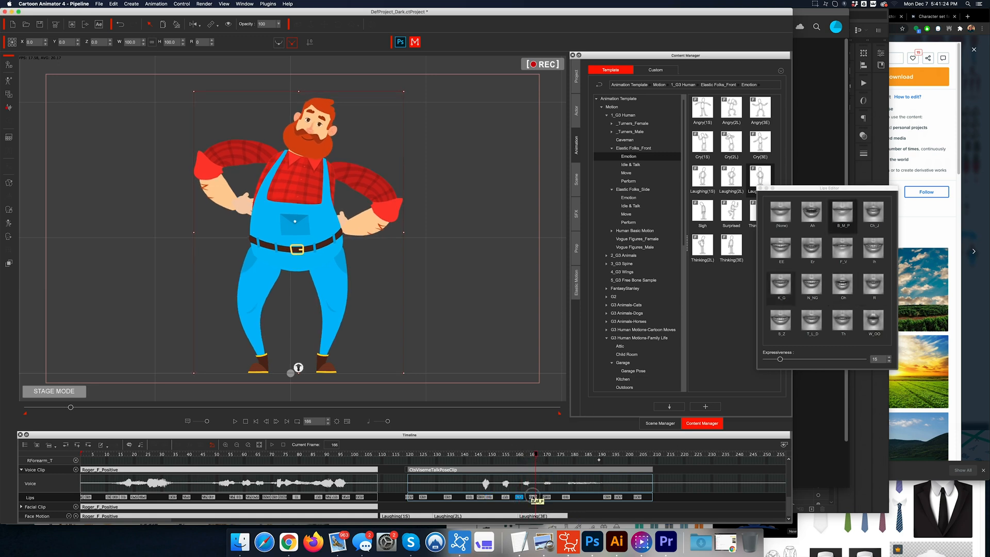
{"action": "left_click", "coordinate": [533, 497]}
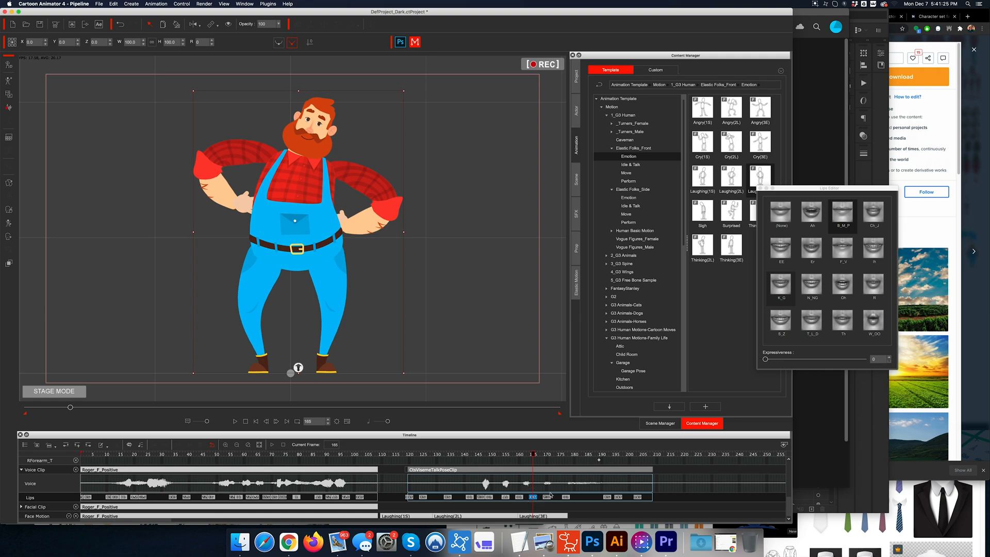
{"action": "left_click", "coordinate": [809, 220]}
{"action": "left_click", "coordinate": [813, 254]}
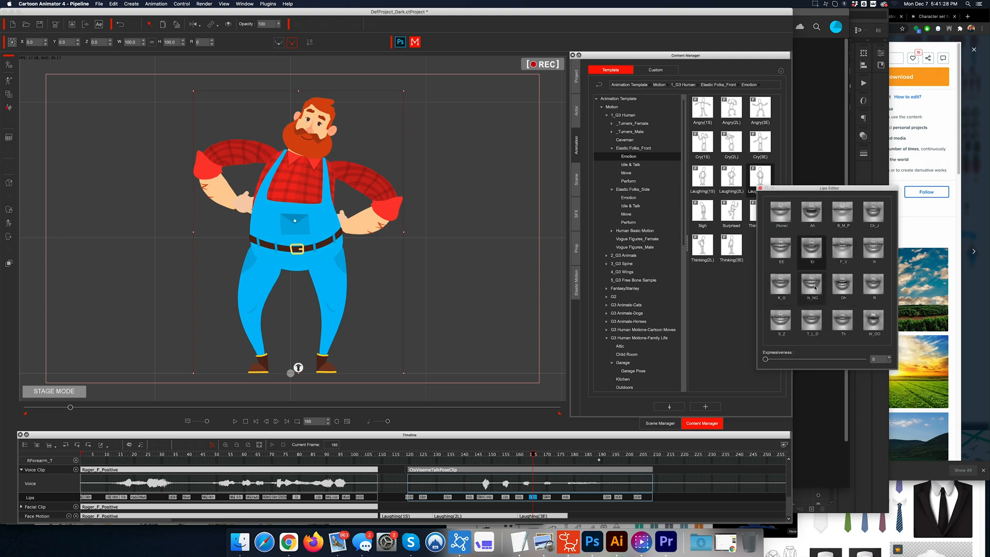
{"action": "left_click", "coordinate": [845, 287]}
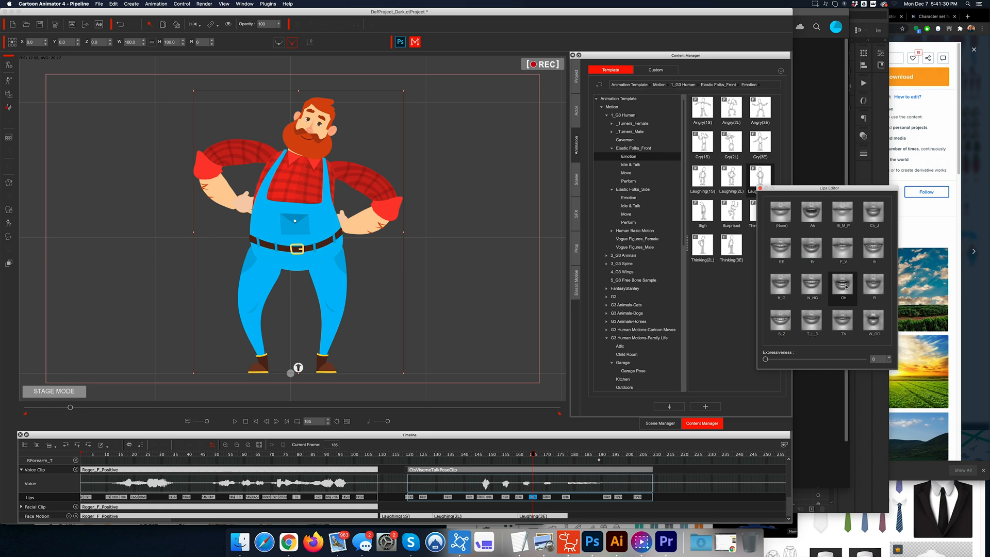
{"action": "left_click", "coordinate": [536, 454]}
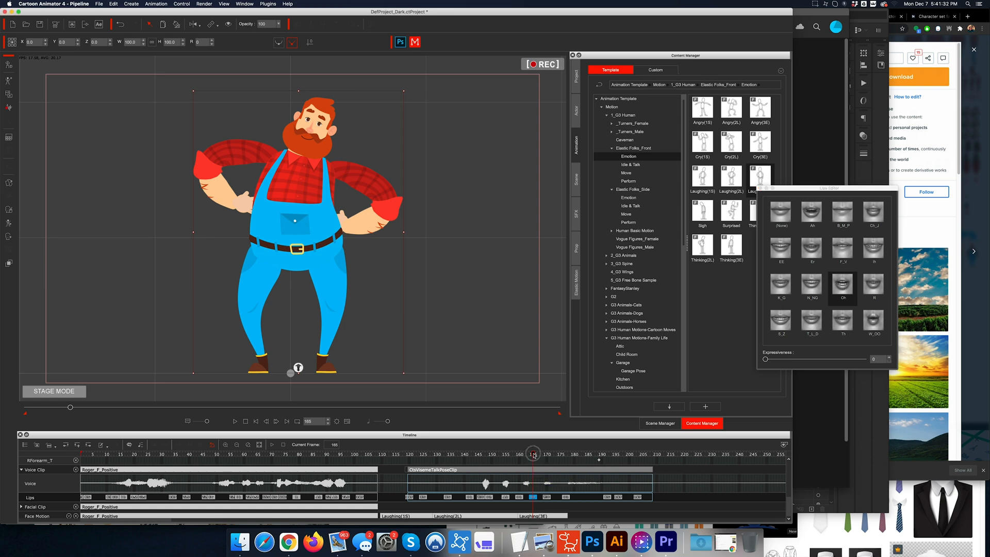
Step: Set the lip key at about frame 170 to the Oh mouth shape and check the keys at about frames 177 and 155
{"action": "left_click", "coordinate": [547, 497]}
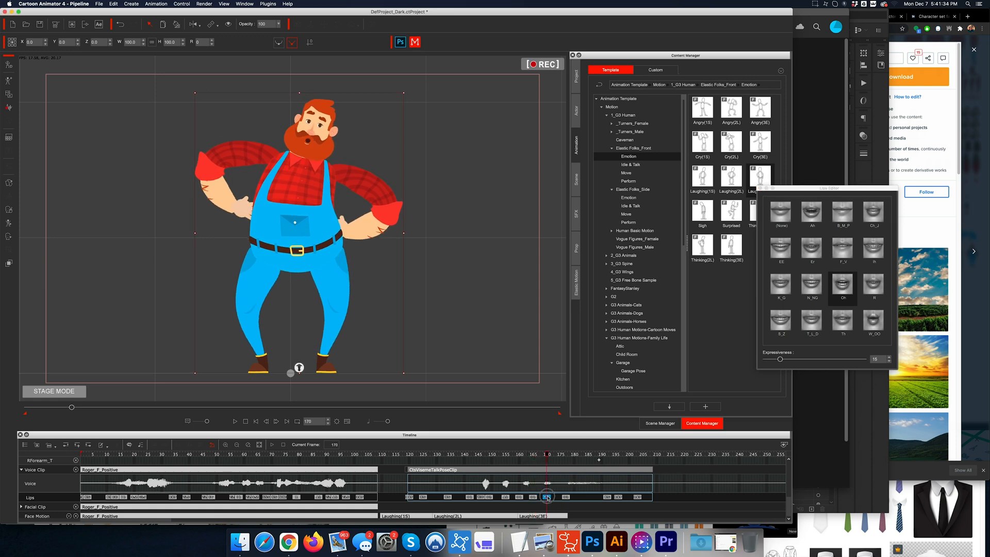
{"action": "left_click", "coordinate": [843, 286]}
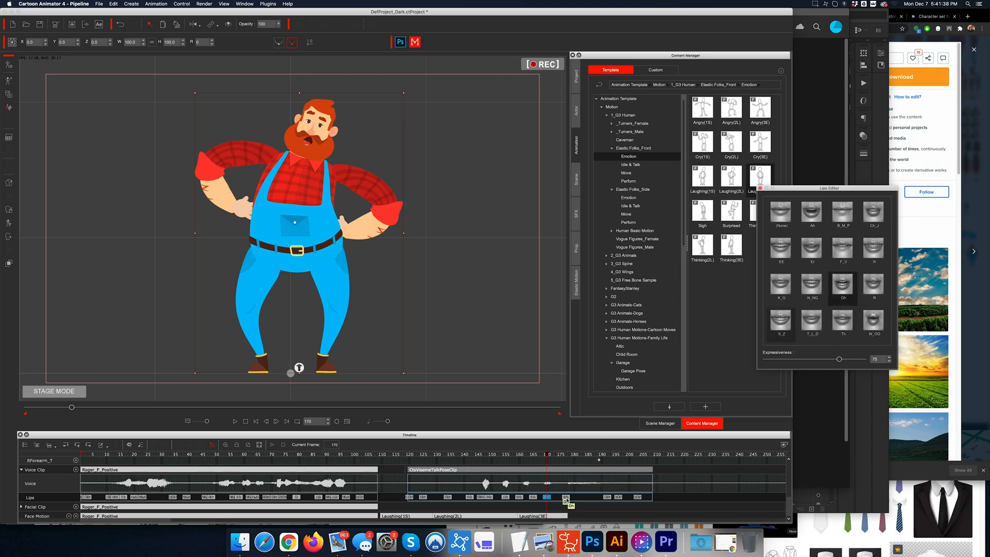
{"action": "left_click", "coordinate": [566, 497]}
{"action": "left_click", "coordinate": [505, 497]}
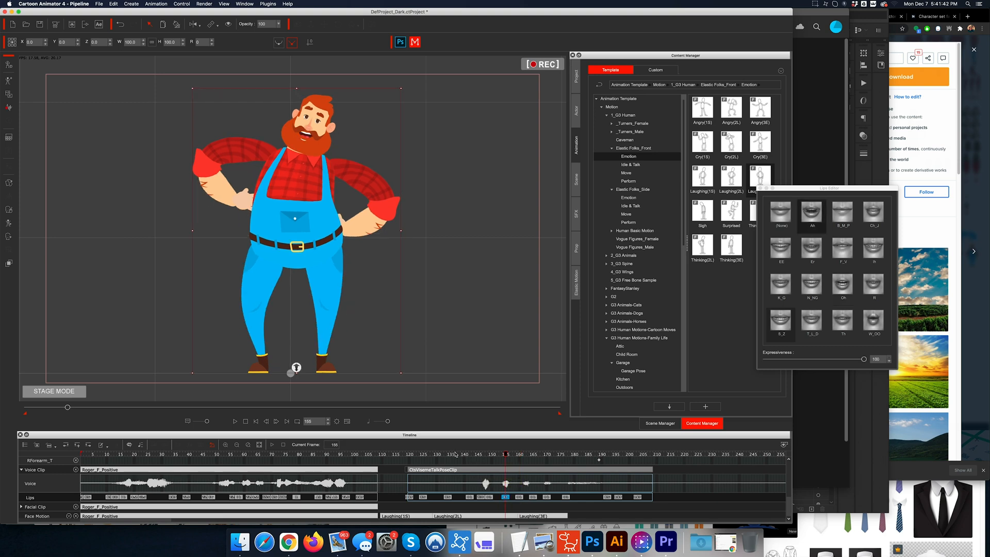
Step: Play back the recorded voice clip from about frame 127 to review the corrected mouth shapes
{"action": "left_click_drag", "start_coordinate": [452, 454], "coordinate": [428, 456]}
{"action": "key", "text": "space"}
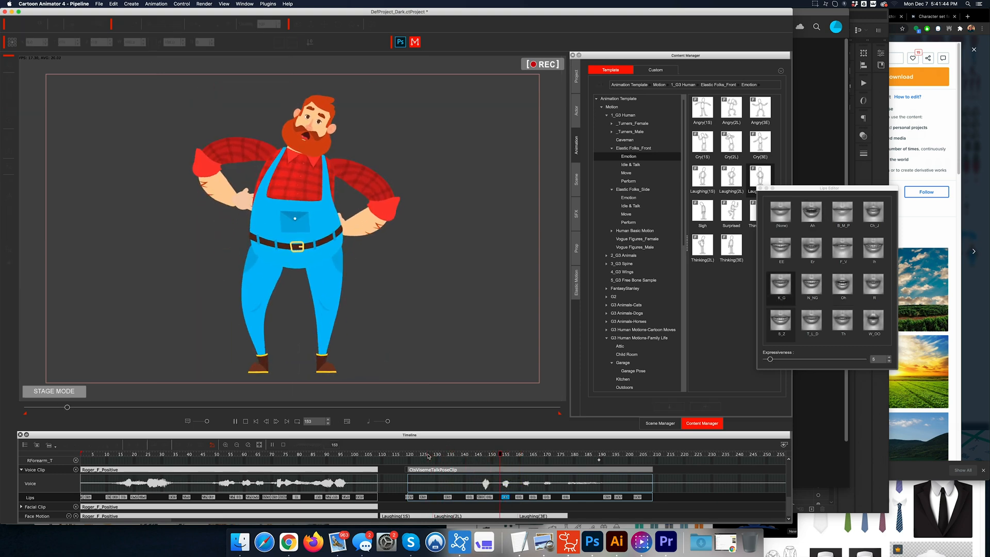
{"action": "key", "text": "space"}
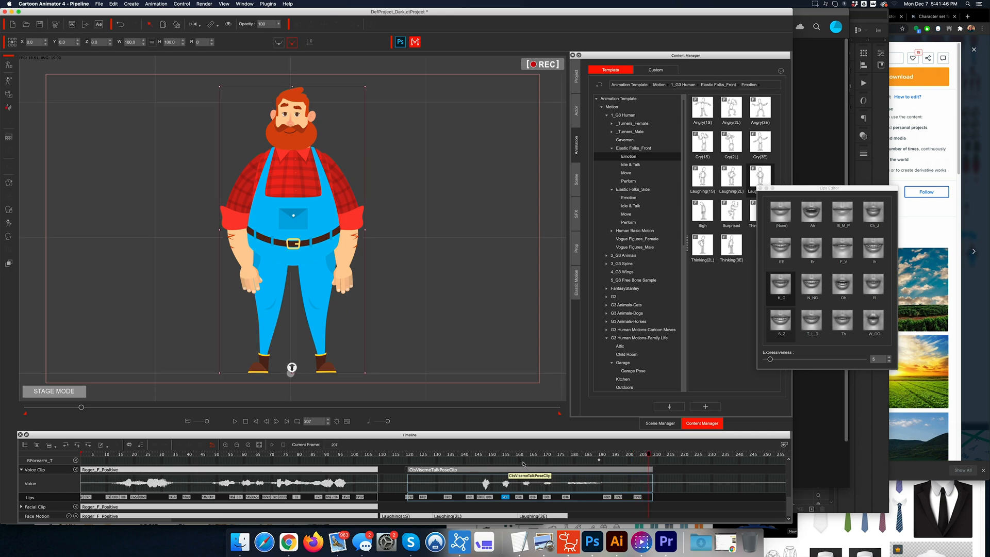
Step: Replace the closed-mouth lip key at about frame 165 by deleting it and adding a new Ah key there
{"action": "left_click", "coordinate": [510, 455]}
{"action": "left_click_drag", "start_coordinate": [510, 455], "coordinate": [534, 458]}
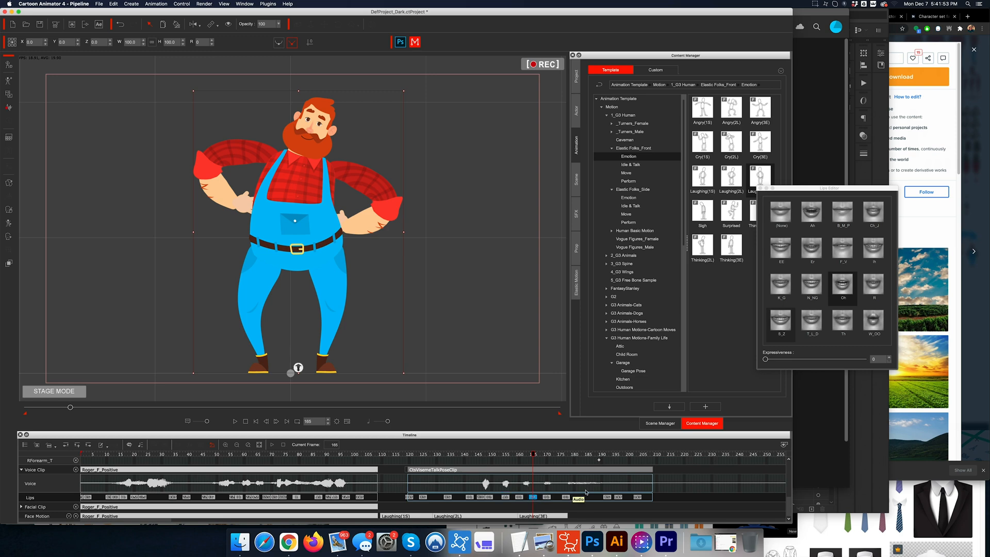
{"action": "left_click", "coordinate": [816, 214]}
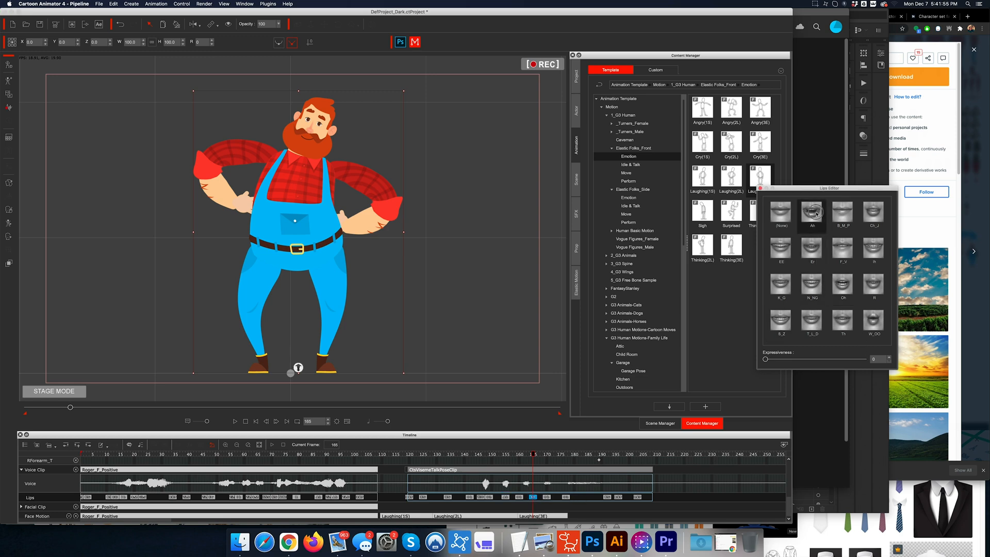
{"action": "left_click", "coordinate": [535, 498]}
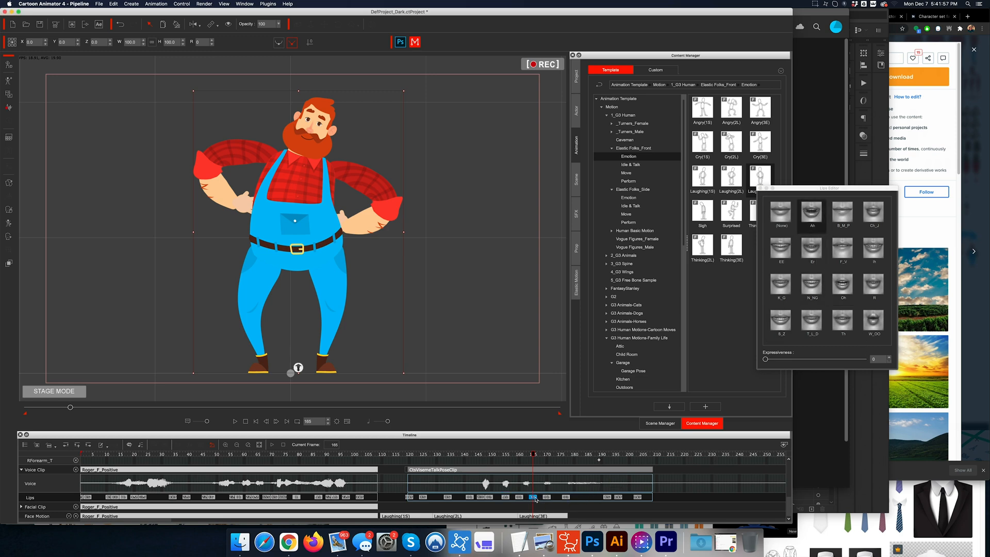
{"action": "left_click", "coordinate": [535, 498]}
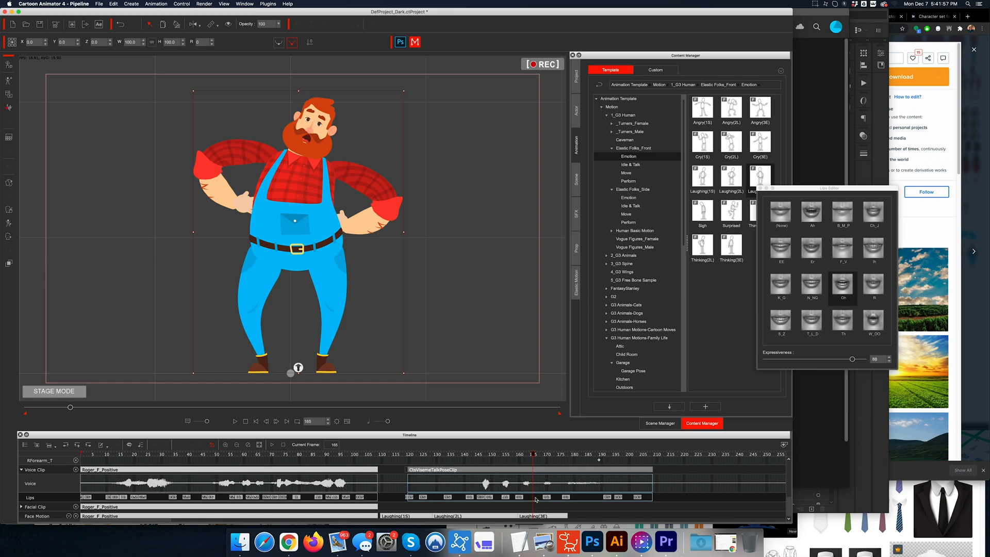
{"action": "left_click", "coordinate": [532, 456]}
{"action": "left_click", "coordinate": [533, 457]}
{"action": "left_click", "coordinate": [811, 212]}
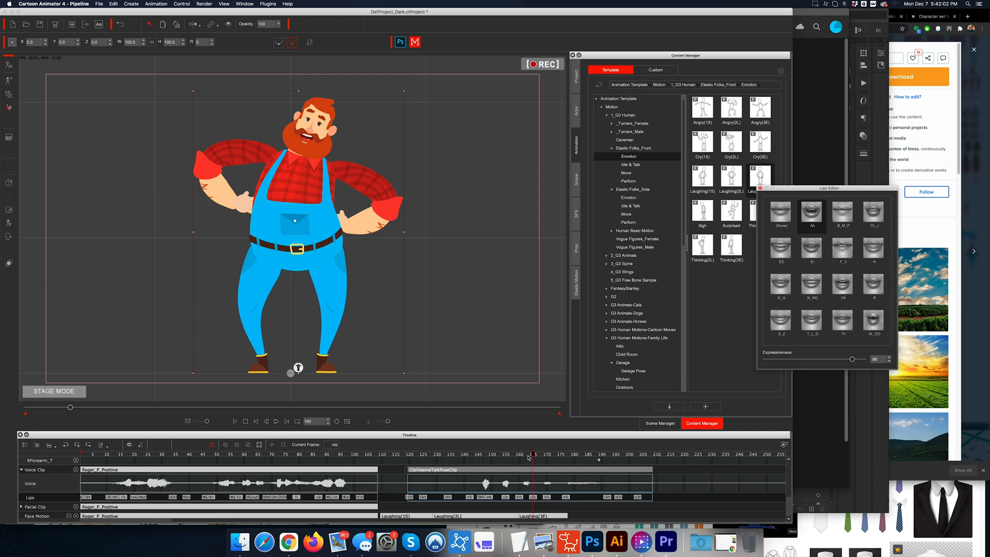
Step: Add an Ah lip key at frame 174 and change the lip key at frame 192 to the Ah mouth shape
{"action": "left_click_drag", "start_coordinate": [534, 456], "coordinate": [559, 460]}
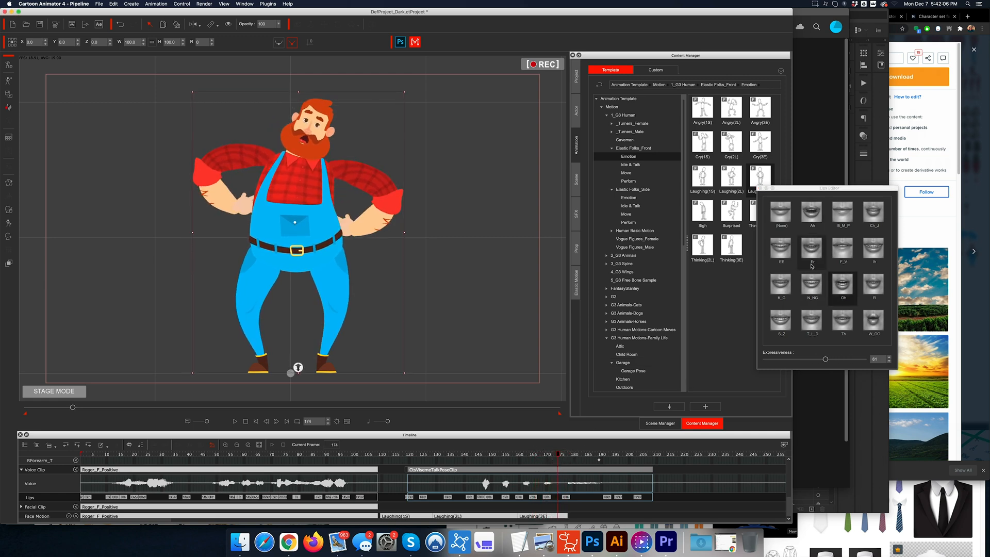
{"action": "left_click", "coordinate": [811, 211]}
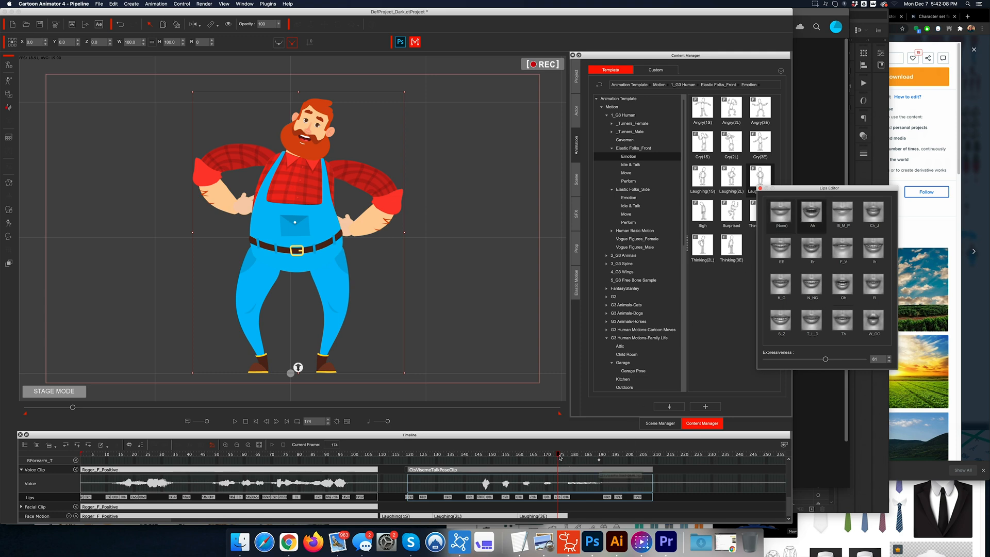
{"action": "left_click_drag", "start_coordinate": [572, 458], "coordinate": [607, 461]}
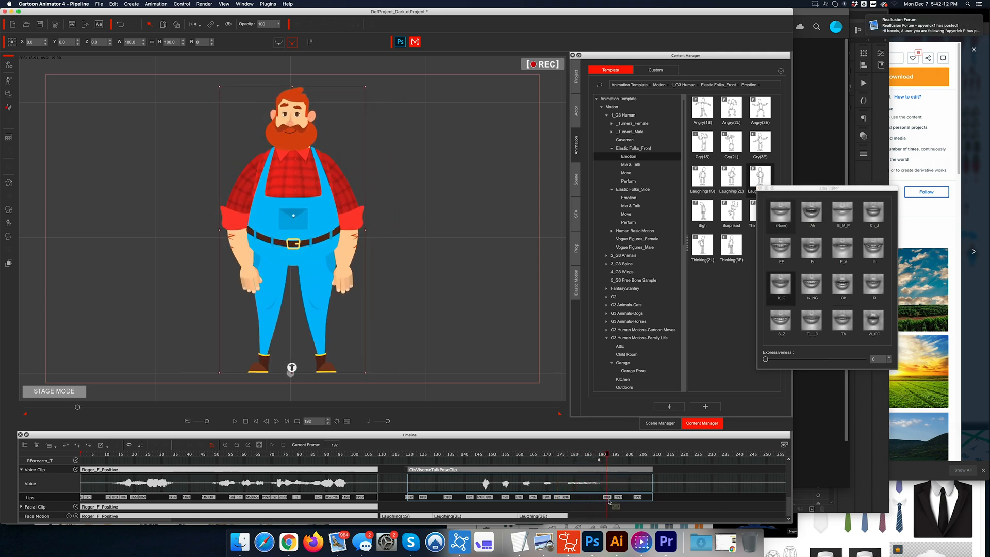
{"action": "left_click", "coordinate": [812, 212]}
{"action": "left_click_drag", "start_coordinate": [610, 462], "coordinate": [623, 457]}
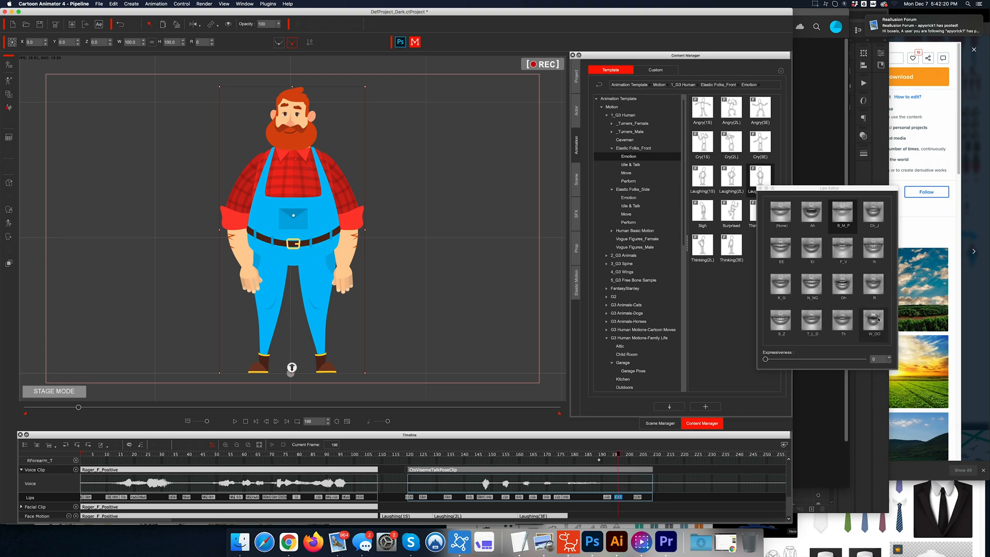
Step: Set the lip key at frame 196 to the None mouth shape and move the playhead to about frame 209
{"action": "left_click", "coordinate": [778, 217]}
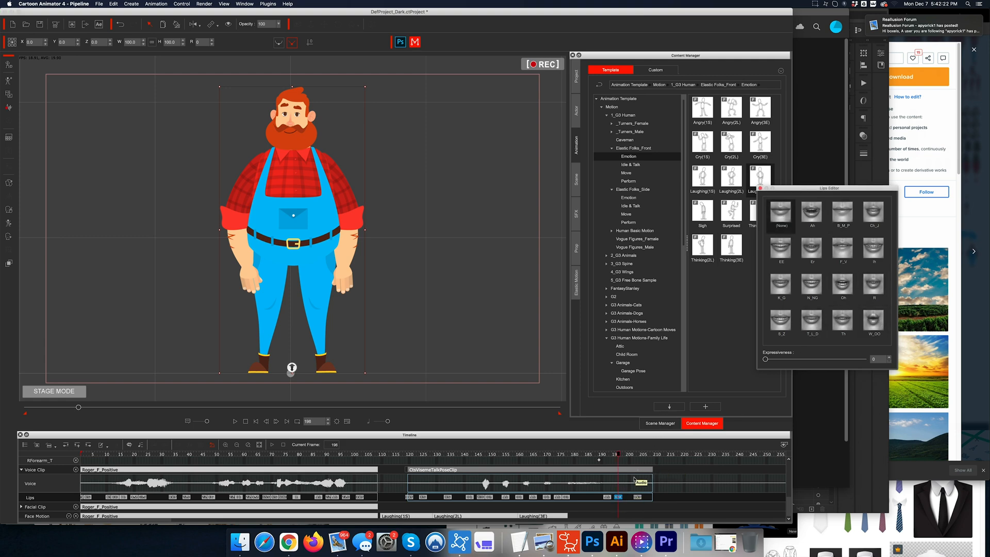
{"action": "left_click", "coordinate": [638, 456]}
{"action": "left_click_drag", "start_coordinate": [643, 455], "coordinate": [653, 454]}
Step: Start saving the project and choose the FarmerJoe folder inside animation > Youtubes on iCloud Drive as its location
{"action": "key", "text": "super+s"}
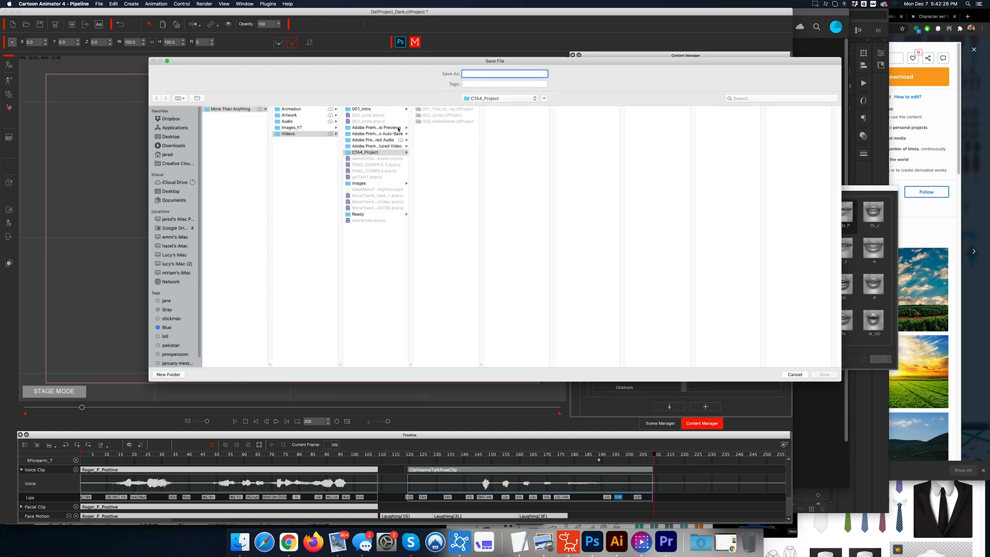
{"action": "left_click", "coordinate": [174, 182]}
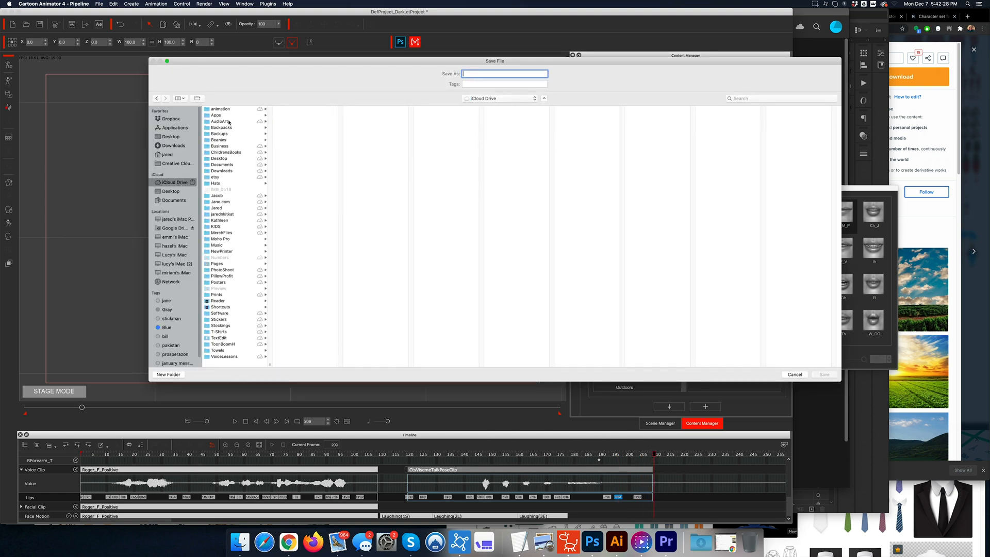
{"action": "left_click", "coordinate": [237, 110]}
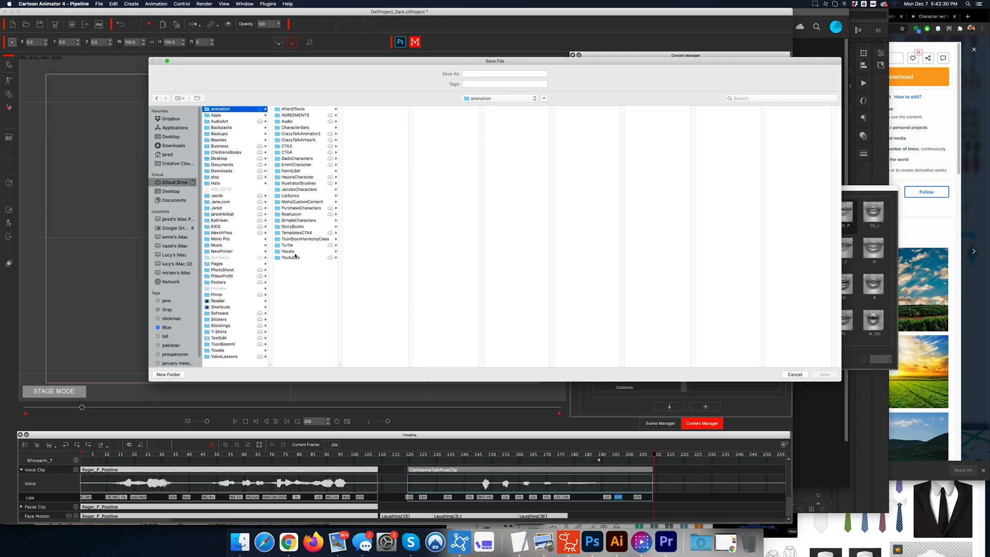
{"action": "left_click", "coordinate": [294, 258]}
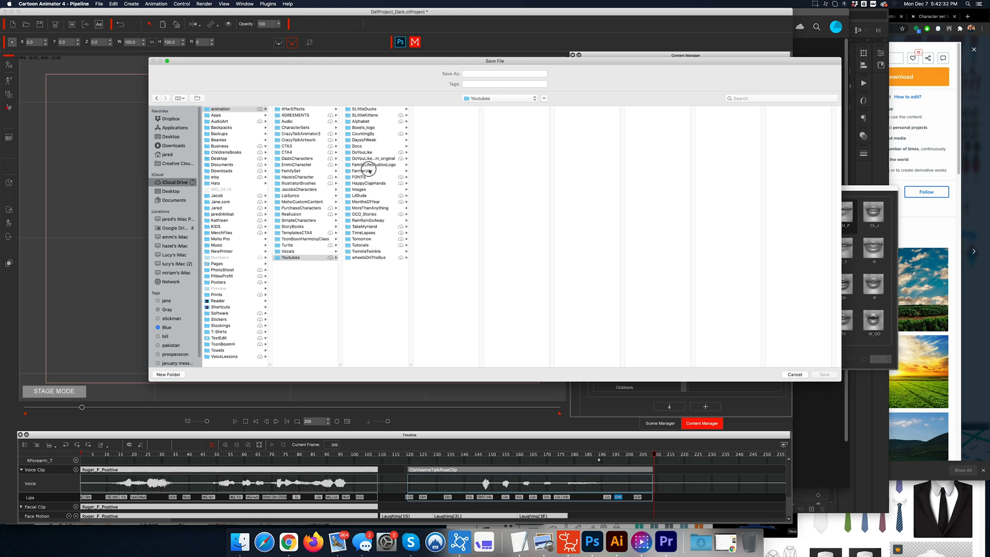
{"action": "left_click", "coordinate": [364, 170]}
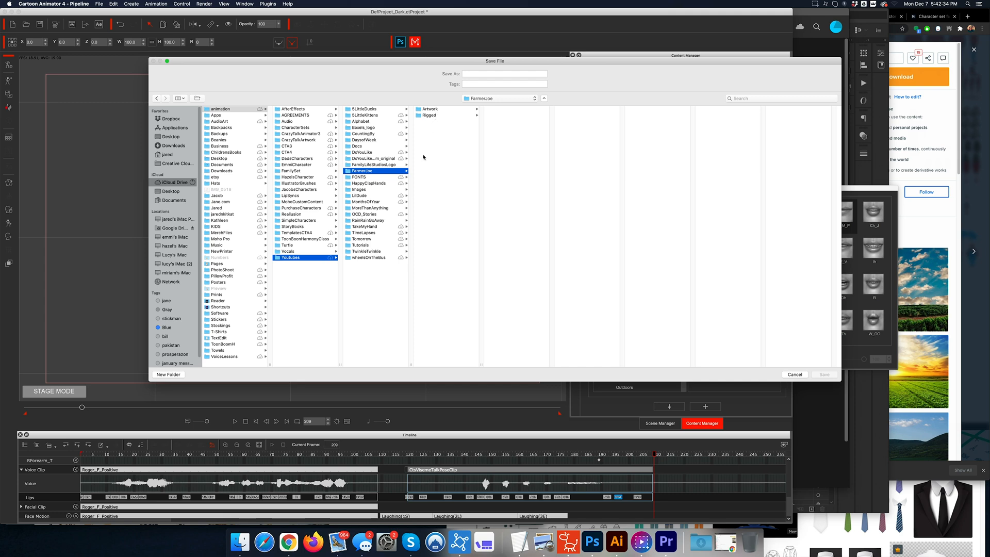
Step: Create a CTA4 folder inside FarmerJoe and save the project there as template
{"action": "left_click", "coordinate": [173, 374]}
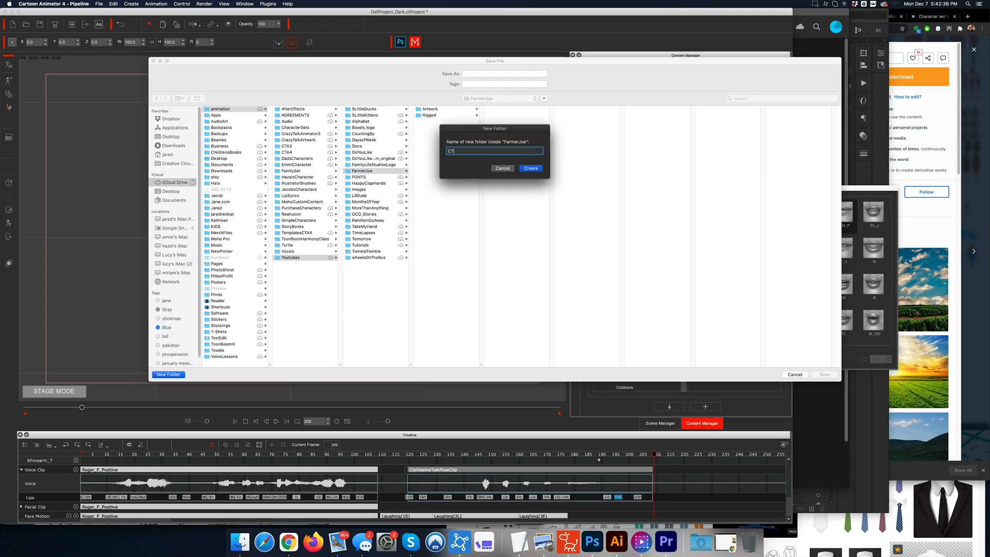
{"action": "key", "text": "Return"}
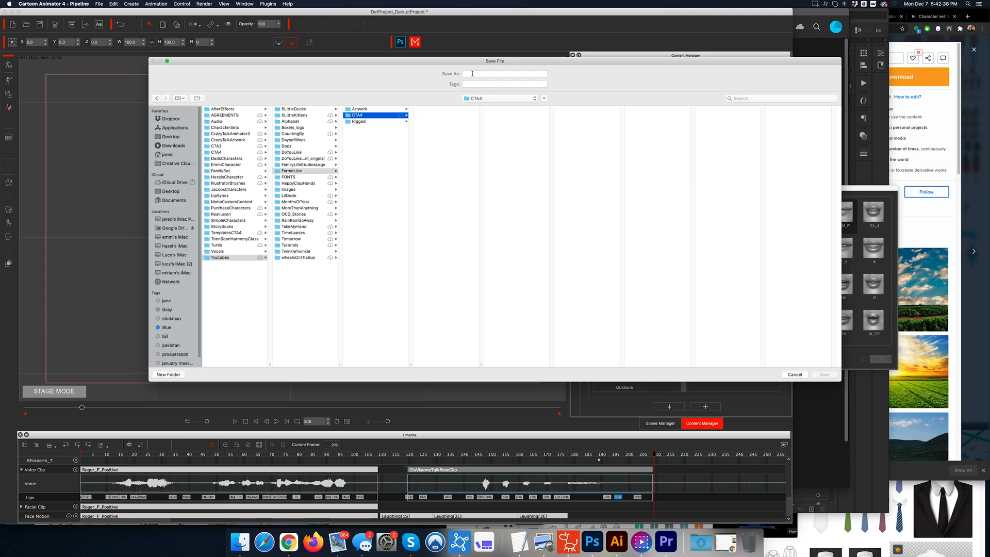
{"action": "left_click", "coordinate": [472, 73]}
{"action": "type", "text": "FarmerJoe"}
{"action": "key", "text": "Return"}
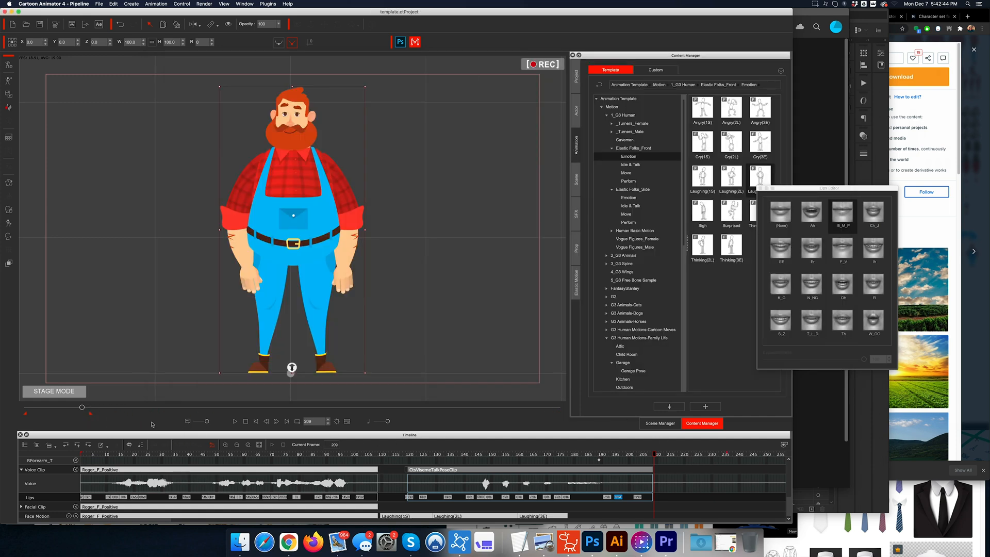
Step: Play the animation from about frame 209 to frame 225 to review the stretch after the voice clip
{"action": "left_click", "coordinate": [236, 422]}
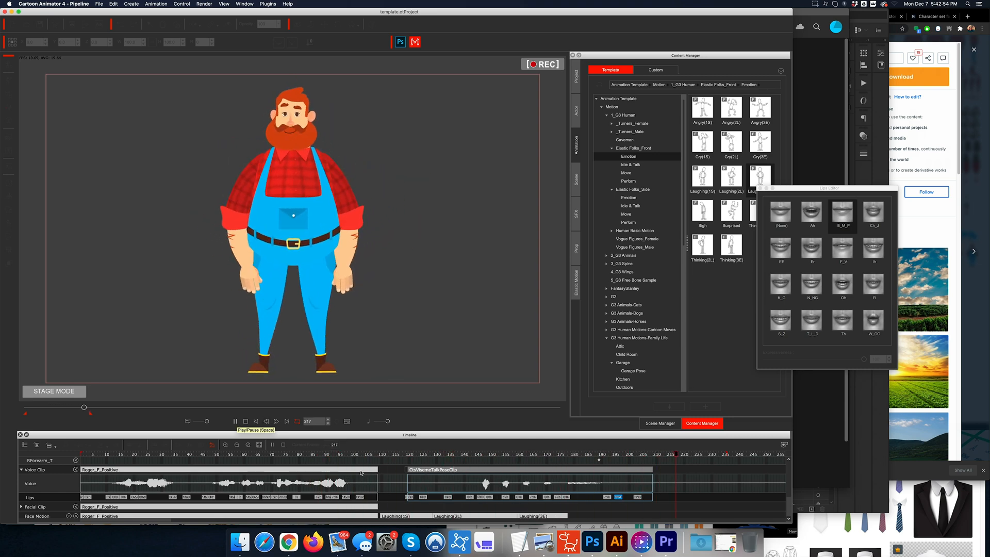
{"action": "left_click", "coordinate": [235, 421]}
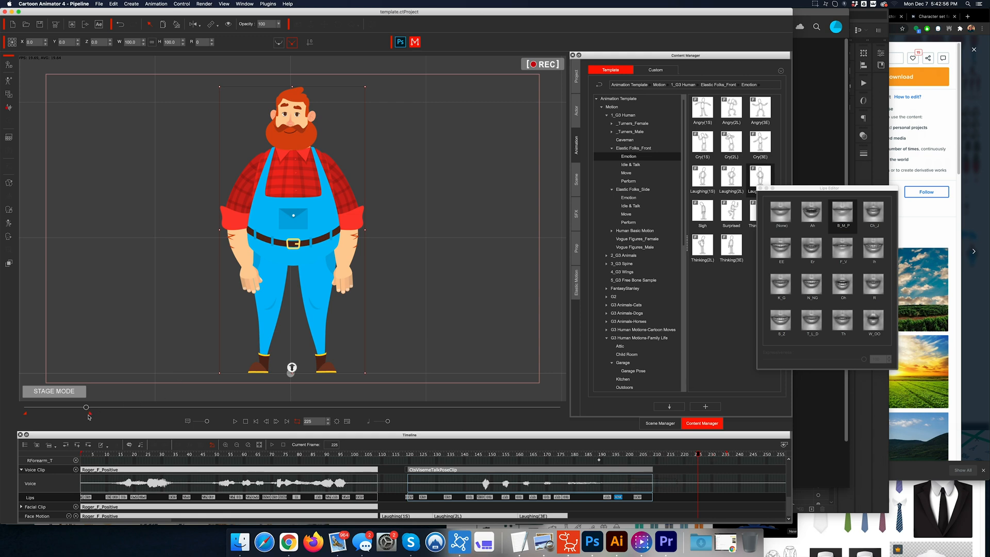
Step: Move the playback range's end marker further out and close the Lips Editor
{"action": "left_click", "coordinate": [171, 419]}
{"action": "left_click", "coordinate": [760, 188]}
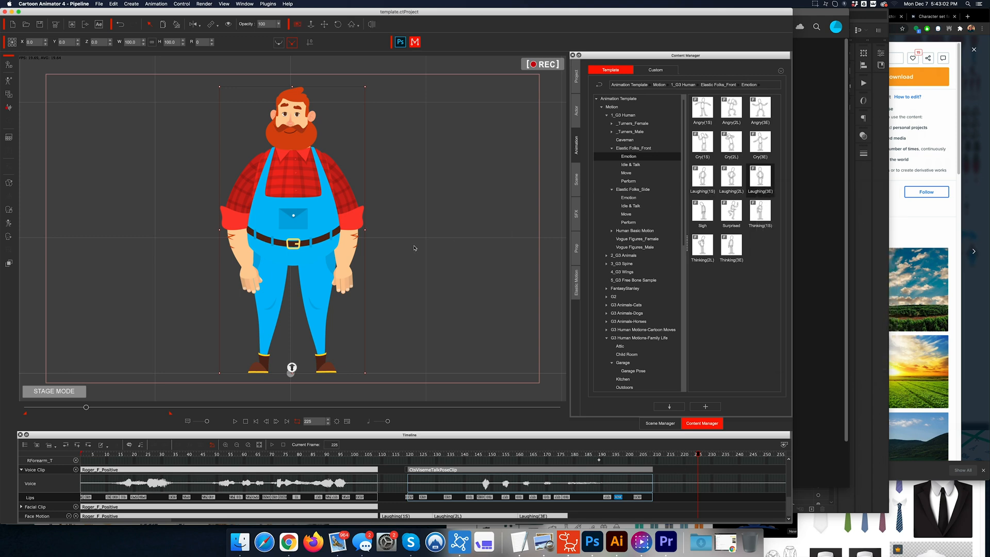